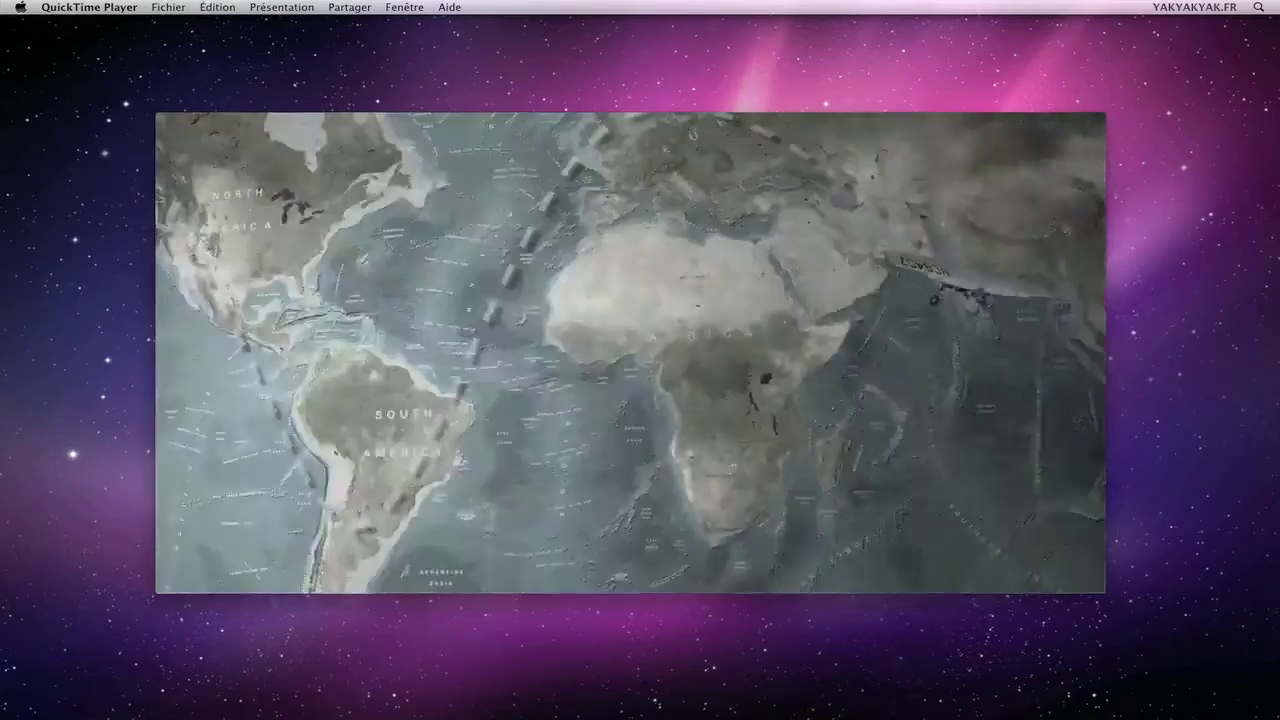
Step: Pause the playback of the old_plane.mov preview
{"action": "mouse_move", "coordinate": [740, 519]}
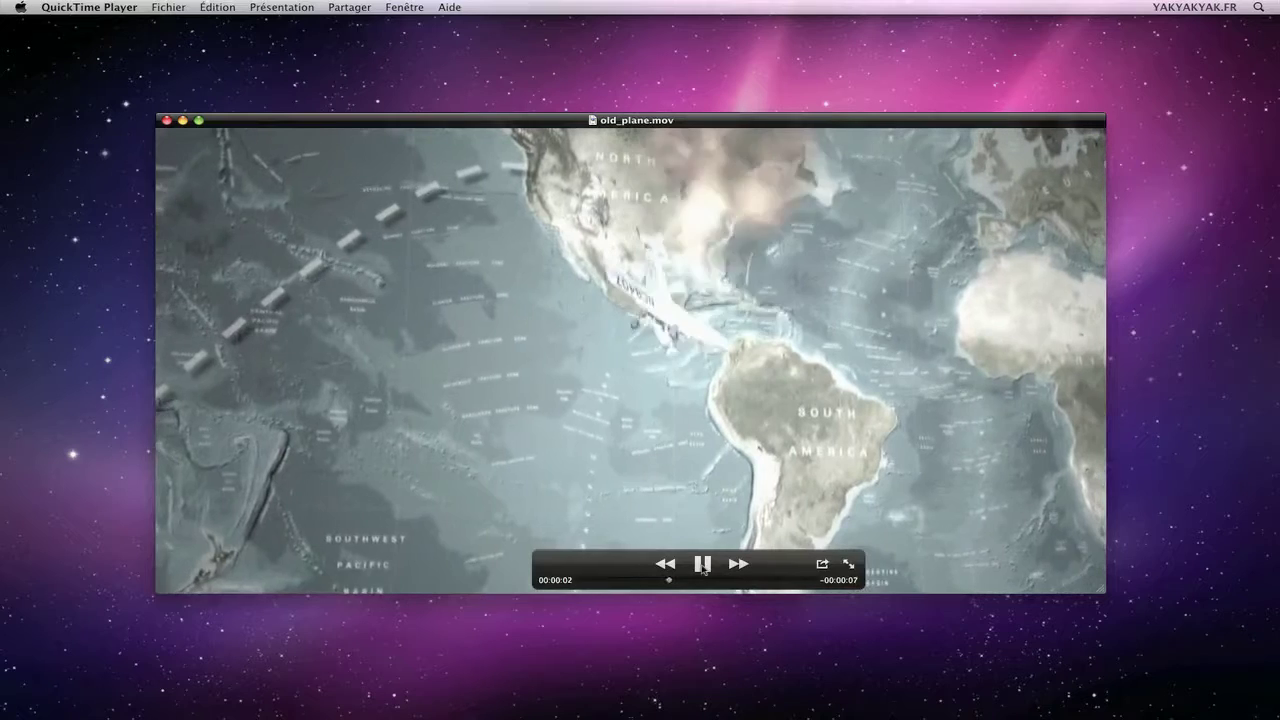
{"action": "left_click", "coordinate": [703, 567]}
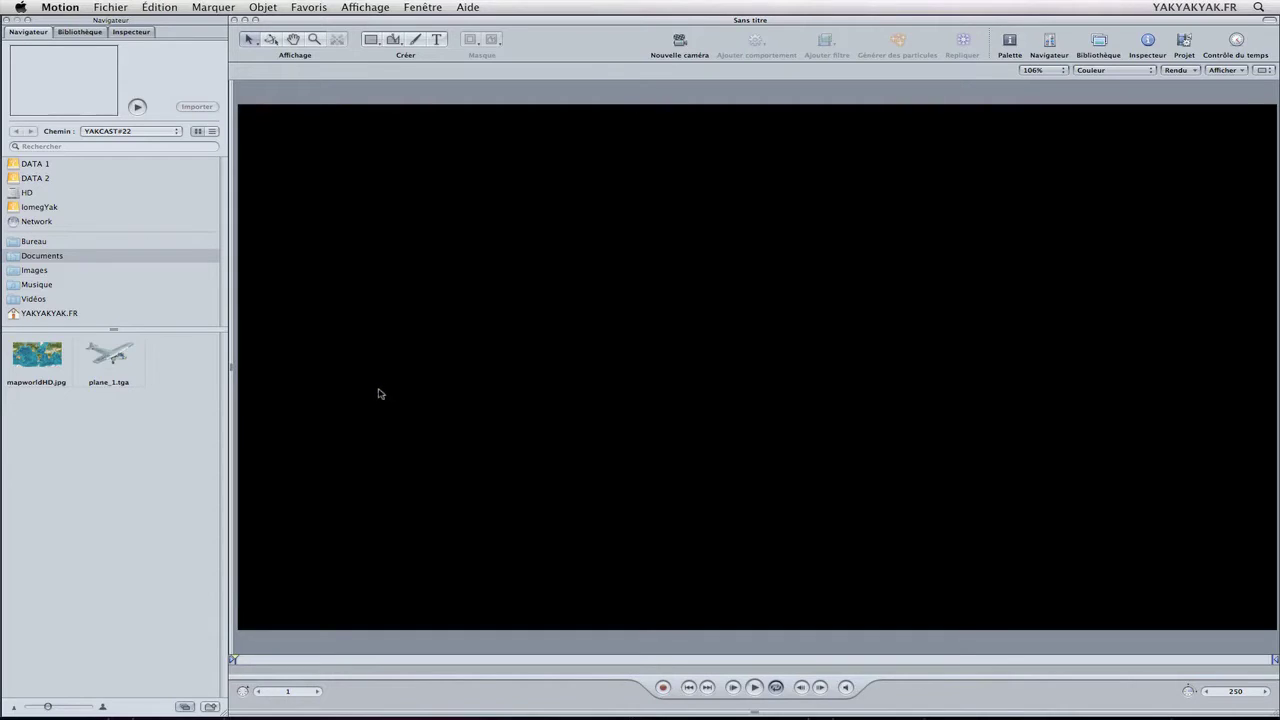
Step: In Motion, import mapworldHD.jpg into the project and draw a straight line across the map from Australia to southern India
{"action": "left_click", "coordinate": [38, 357]}
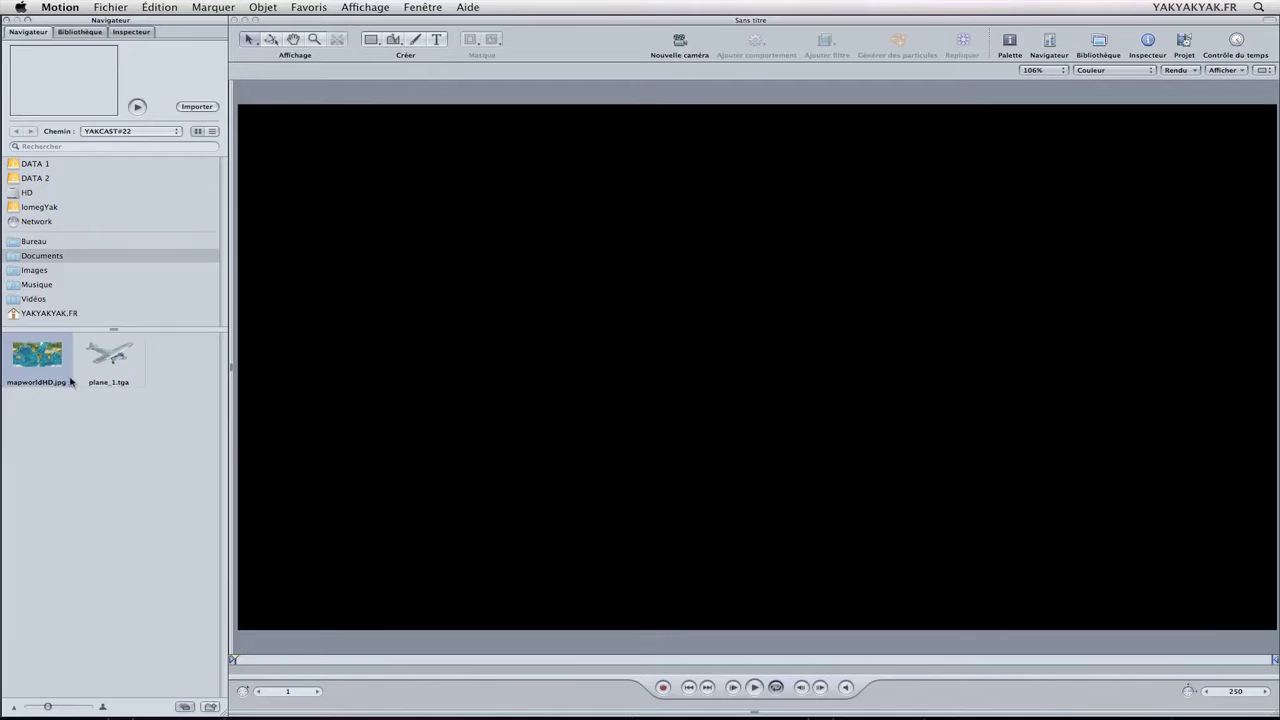
{"action": "left_click", "coordinate": [198, 107]}
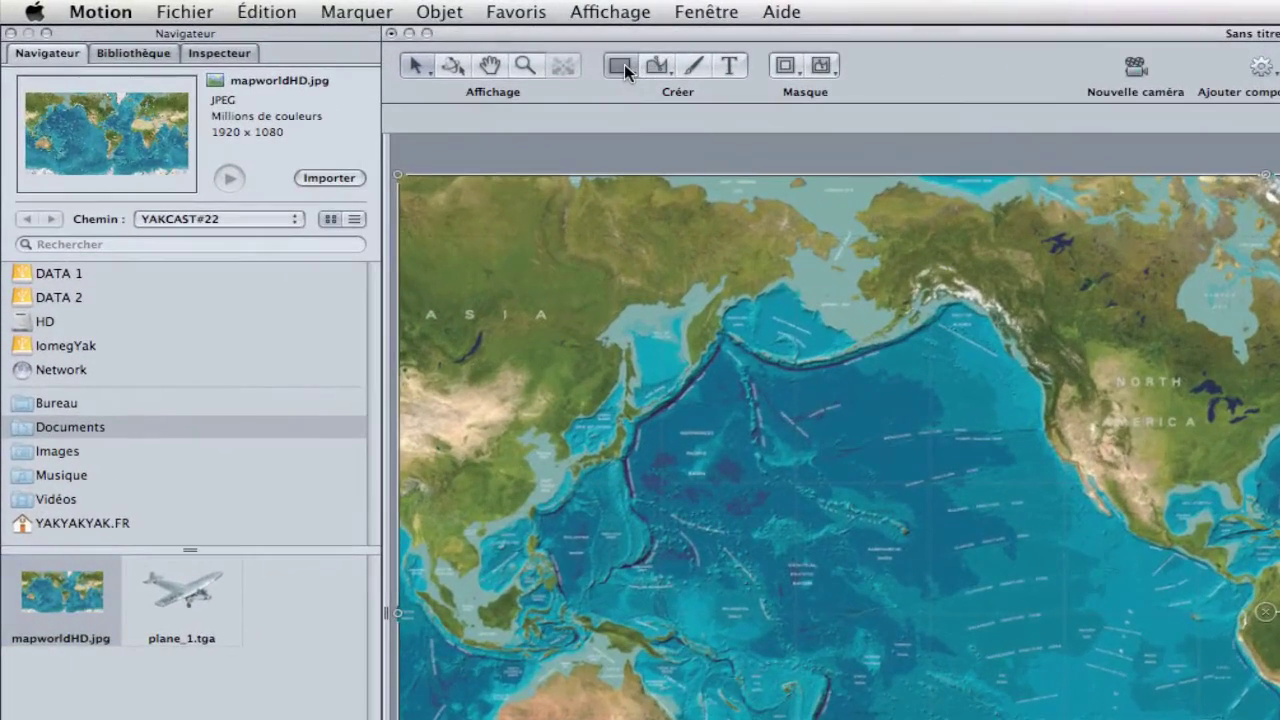
{"action": "left_click", "coordinate": [373, 41]}
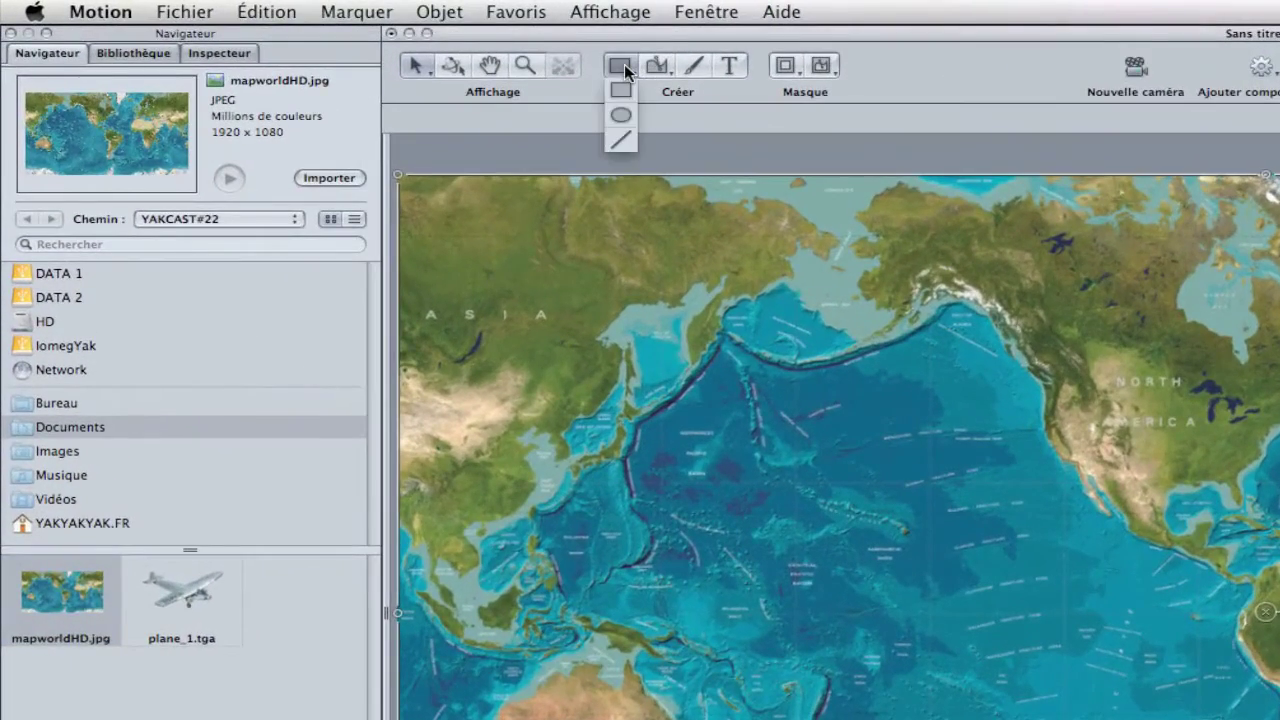
{"action": "left_click", "coordinate": [622, 141]}
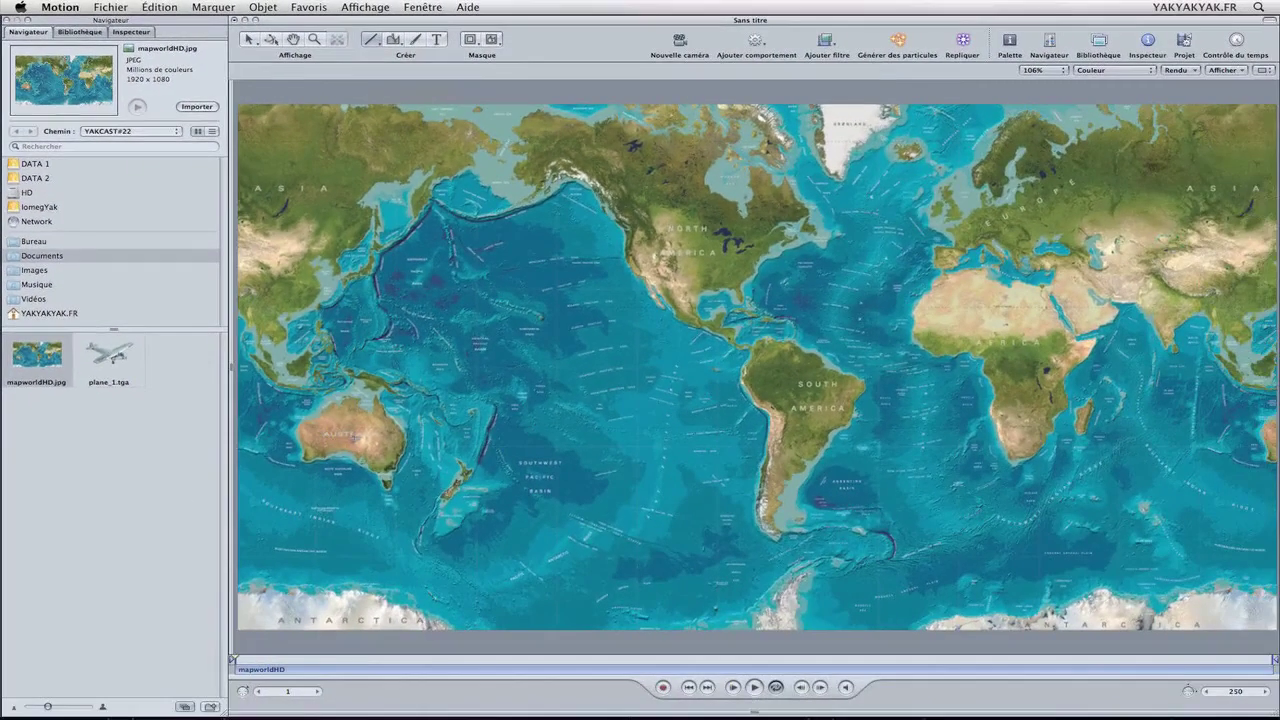
{"action": "mouse_move", "coordinate": [1042, 322]}
{"action": "left_mouse_down"}
{"action": "mouse_move", "coordinate": [1125, 288]}
{"action": "mouse_move", "coordinate": [1105, 290]}
{"action": "mouse_move", "coordinate": [1171, 320]}
{"action": "left_mouse_up"}
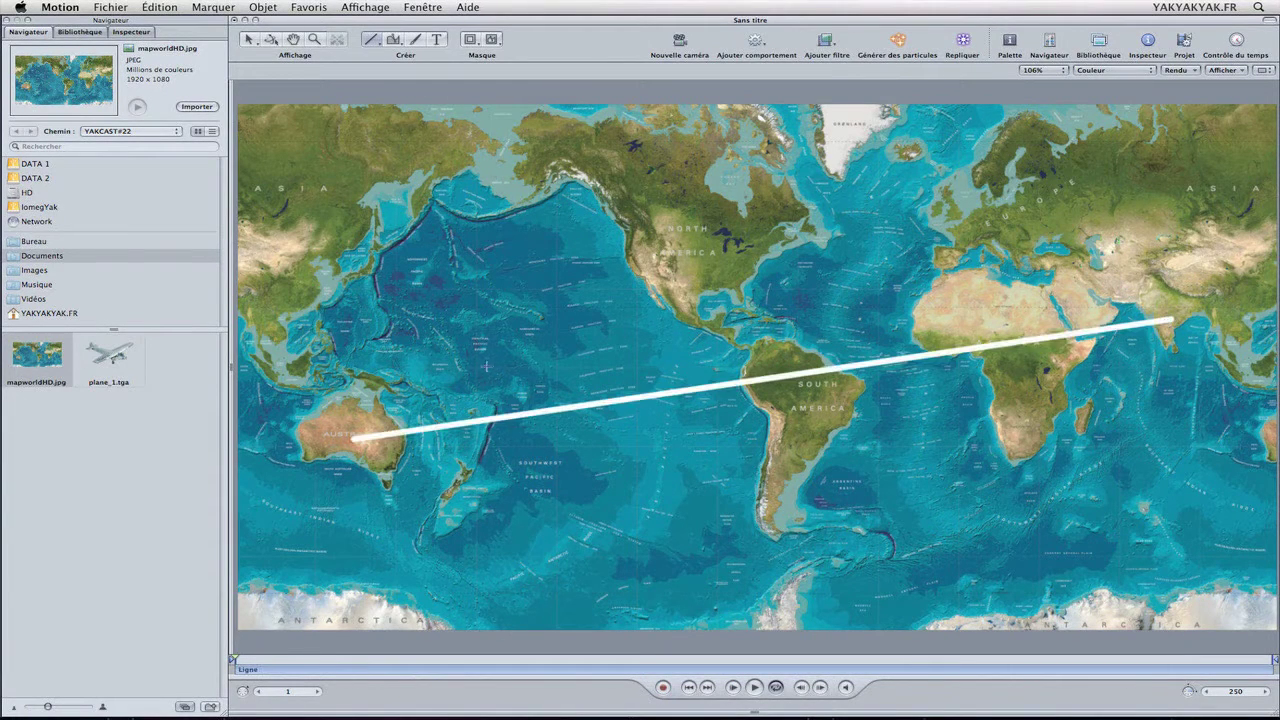
{"action": "left_click", "coordinate": [249, 40]}
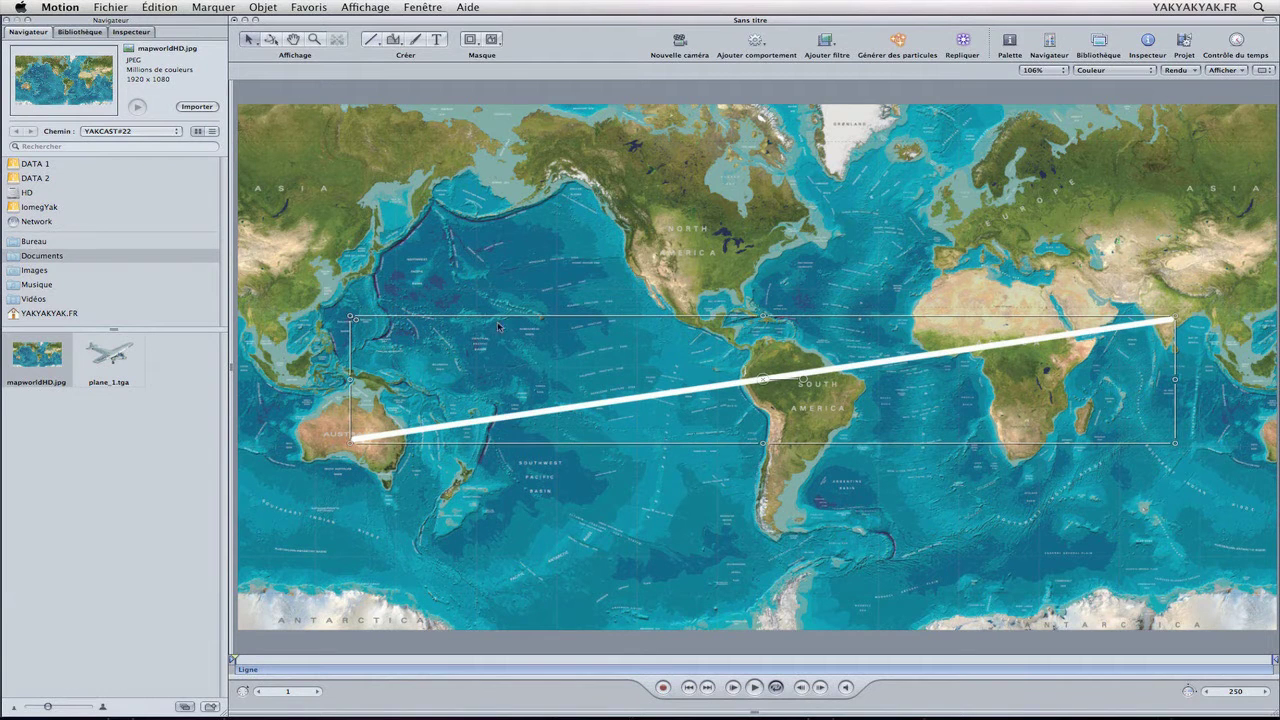
Step: Add three intermediate control points spaced along the line
{"action": "left_click", "coordinate": [131, 31]}
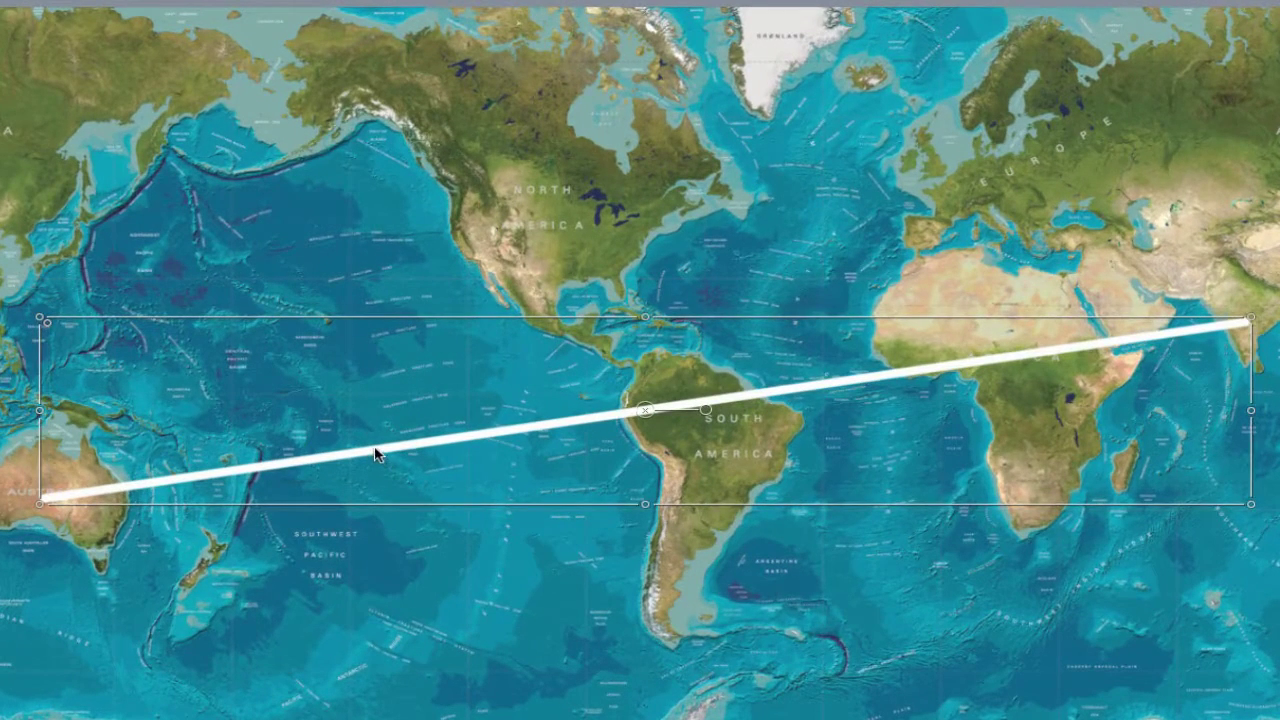
{"action": "left_click", "coordinate": [375, 453]}
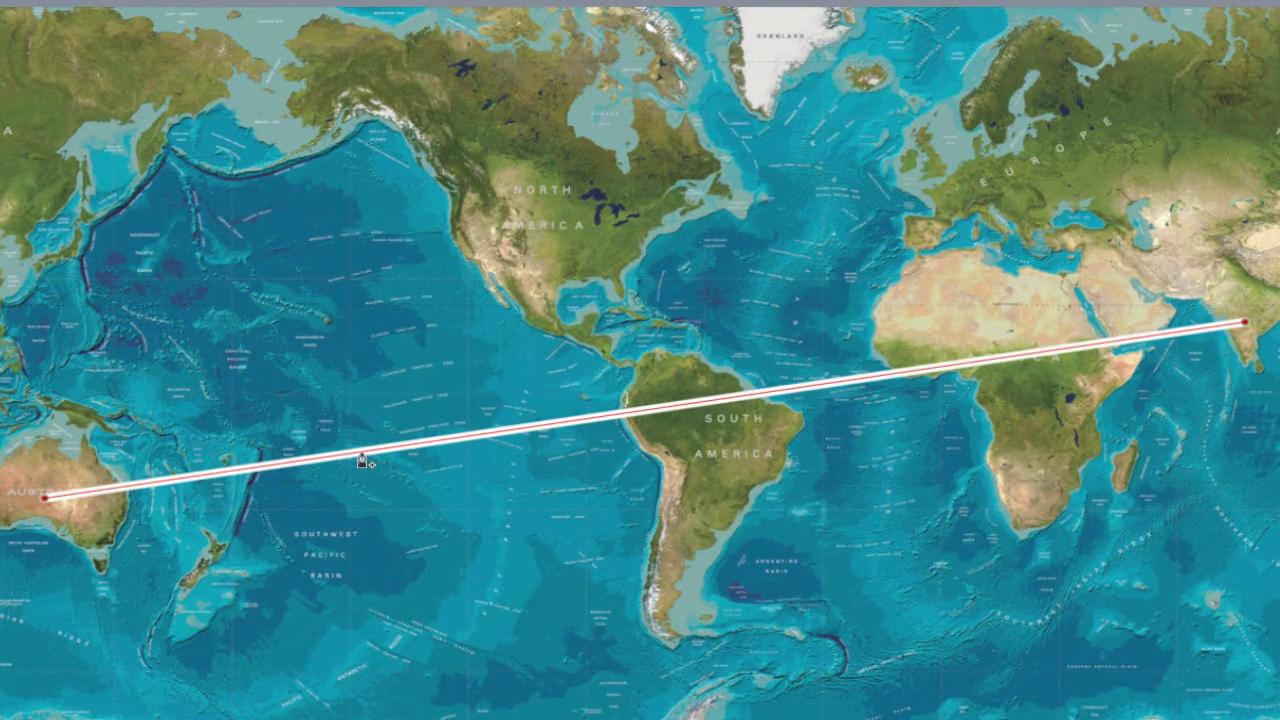
{"action": "left_click", "coordinate": [597, 418]}
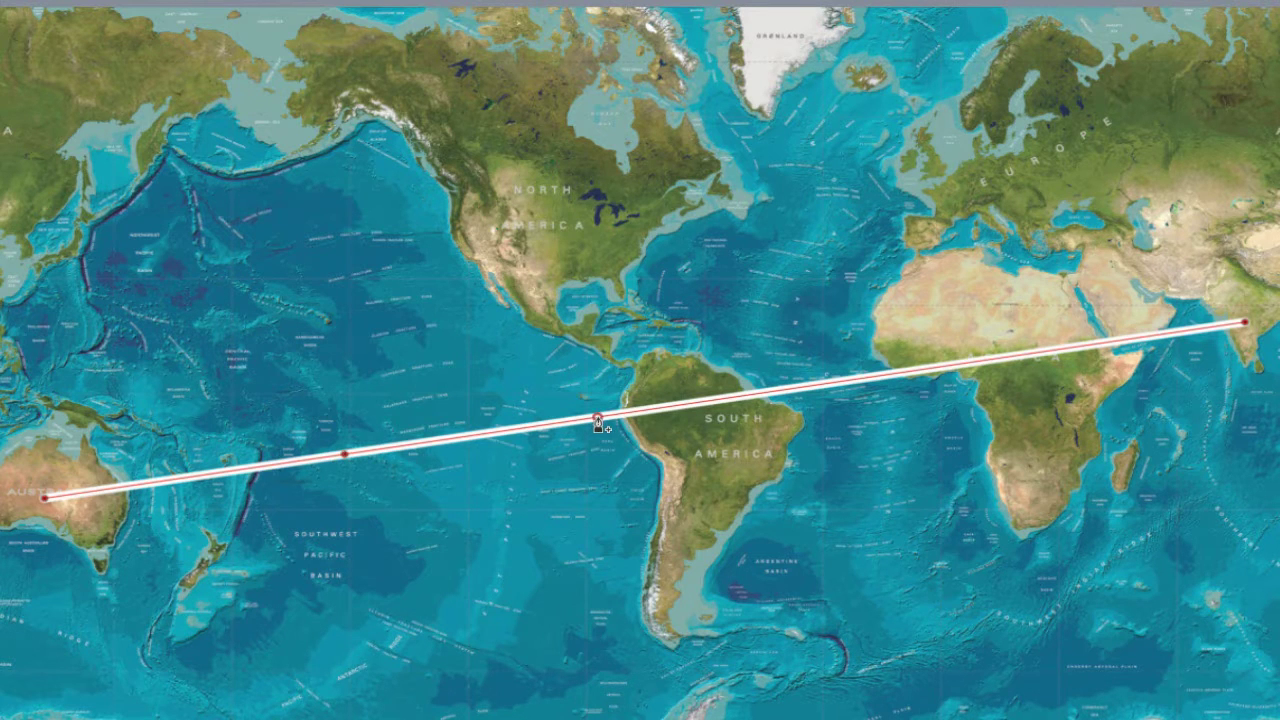
{"action": "left_click", "coordinate": [850, 381]}
{"action": "key", "text": "shift+s"}
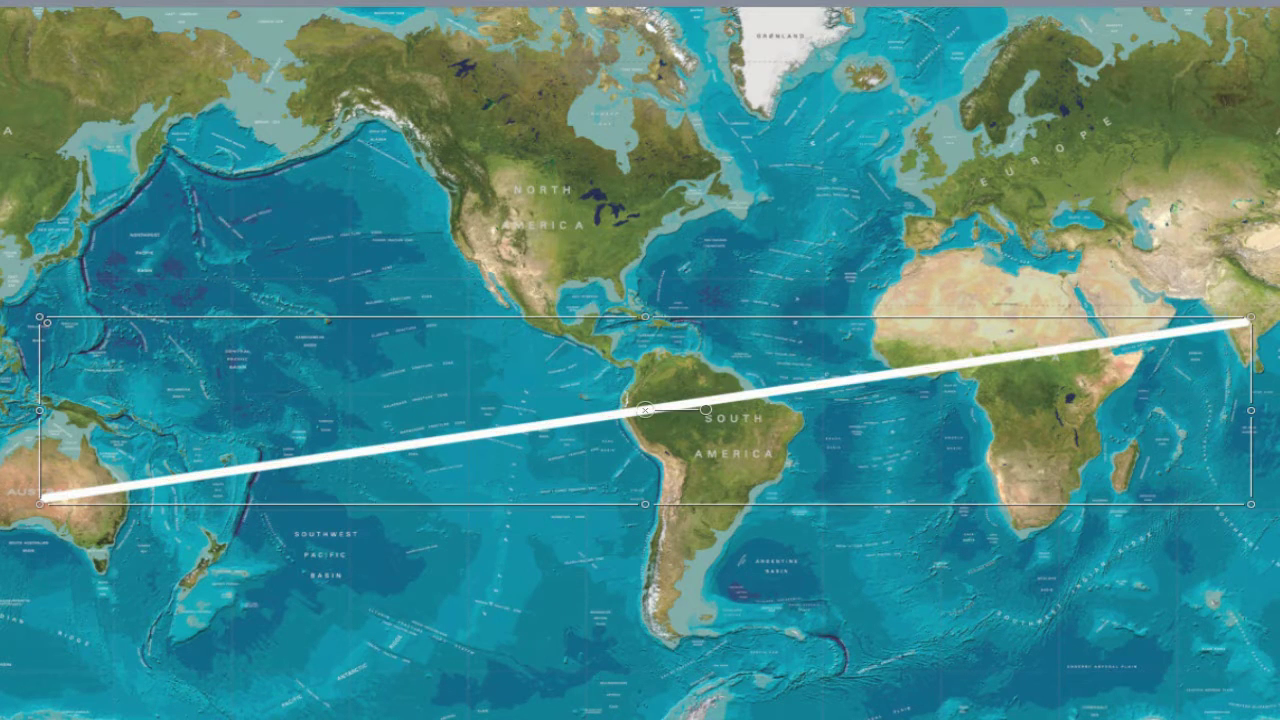
Step: Move the line's three inner control points onto western North America, southeastern South America and western Europe, forming a zigzag route
{"action": "double_click", "coordinate": [431, 443]}
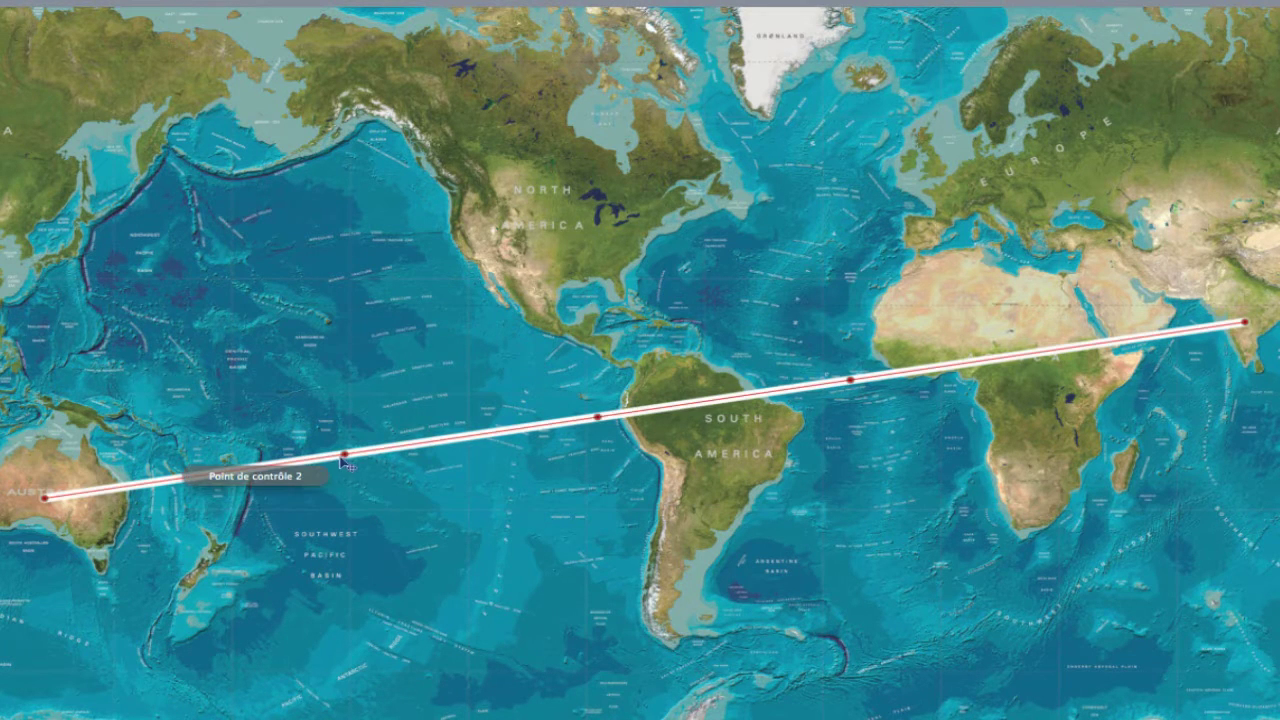
{"action": "left_click_drag", "start_coordinate": [344, 458], "coordinate": [503, 217]}
{"action": "left_click_drag", "start_coordinate": [598, 416], "coordinate": [720, 538]}
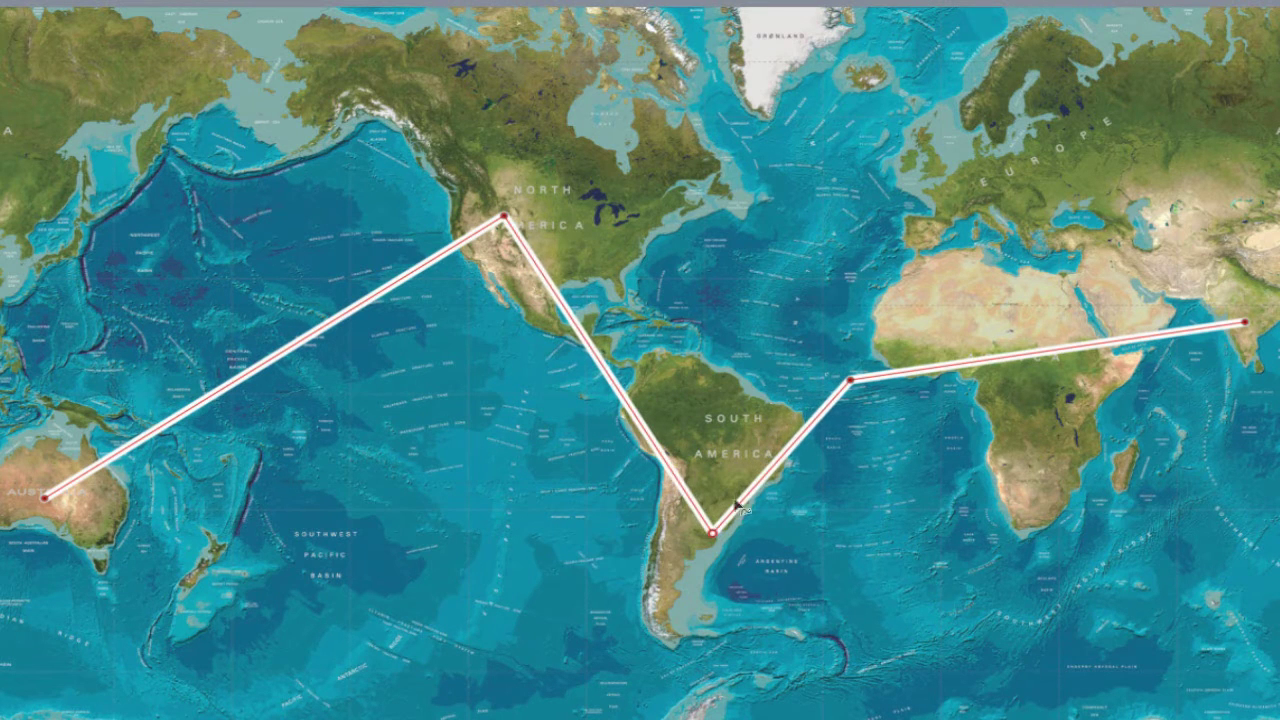
{"action": "left_click_drag", "start_coordinate": [857, 390], "coordinate": [938, 178]}
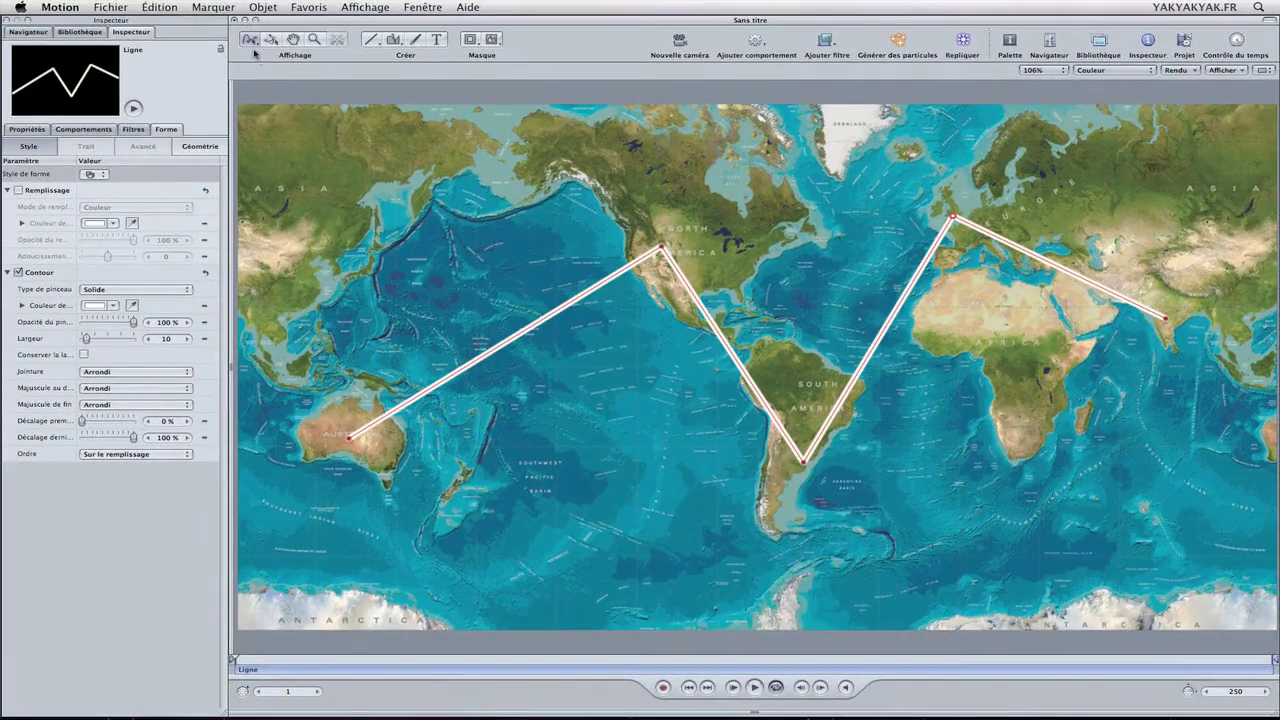
Step: Set the line's shape type (Type de forme) to B-Spline
{"action": "left_click", "coordinate": [197, 147]}
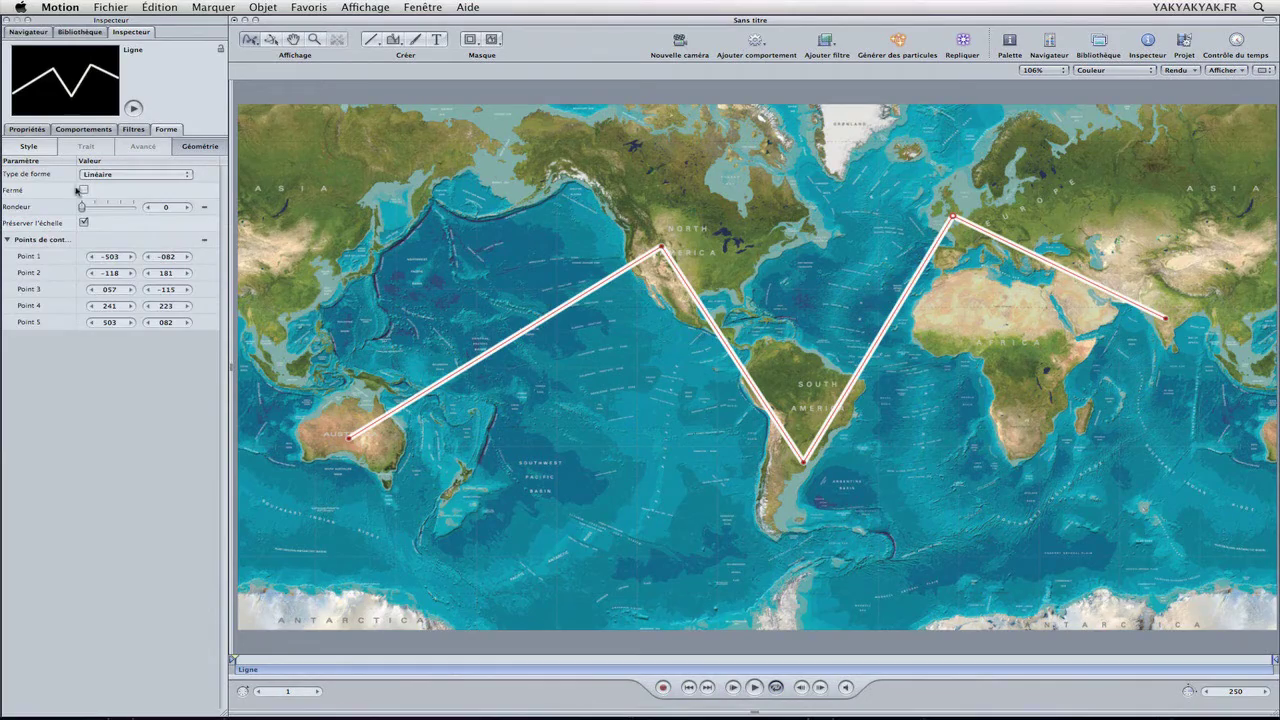
{"action": "left_click", "coordinate": [115, 176]}
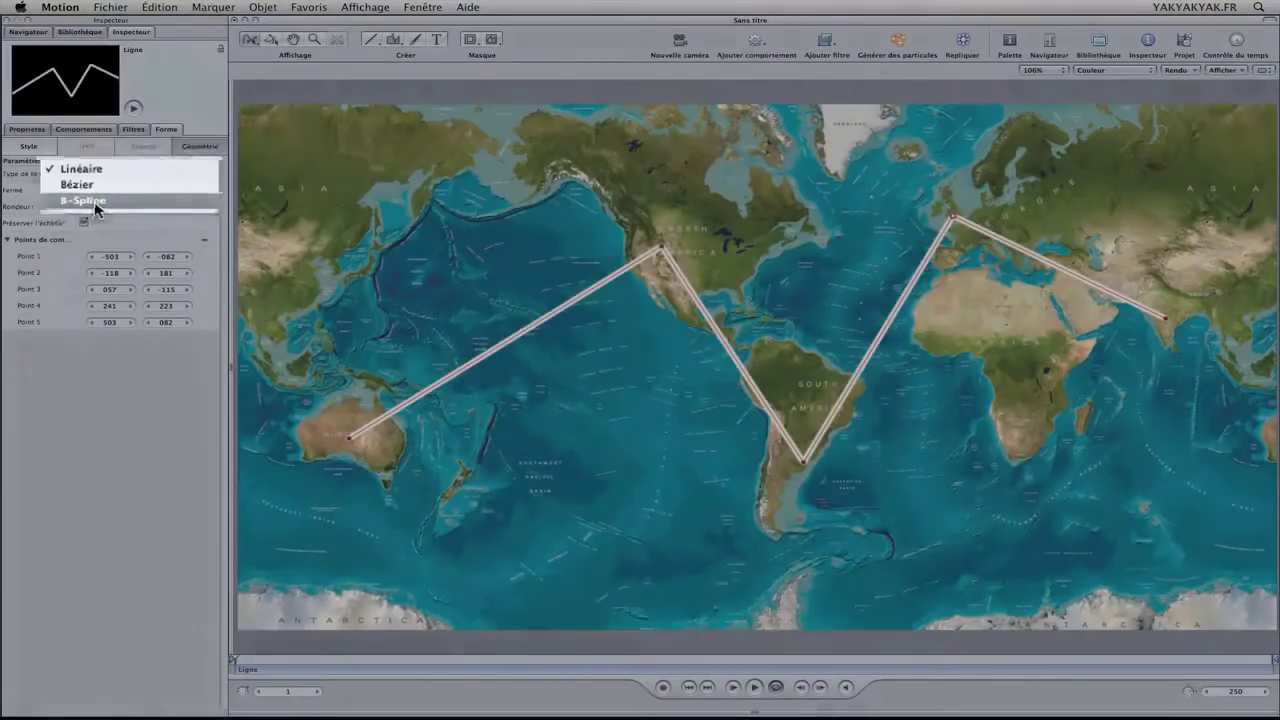
{"action": "left_click", "coordinate": [94, 201]}
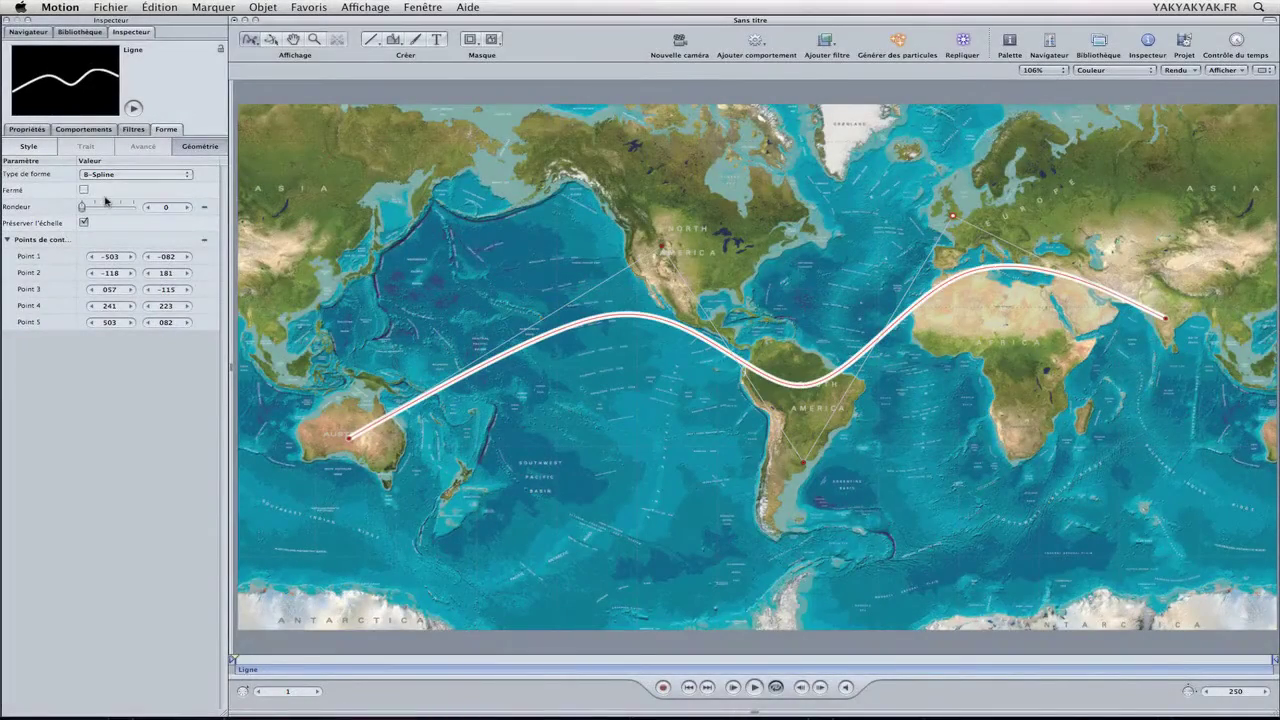
Step: Stretch the route's curves by moving Point 2 to about -121, 375, Point 3 to 22, -343 and Point 4 to 216, 374
{"action": "left_click_drag", "start_coordinate": [661, 246], "coordinate": [687, 137]}
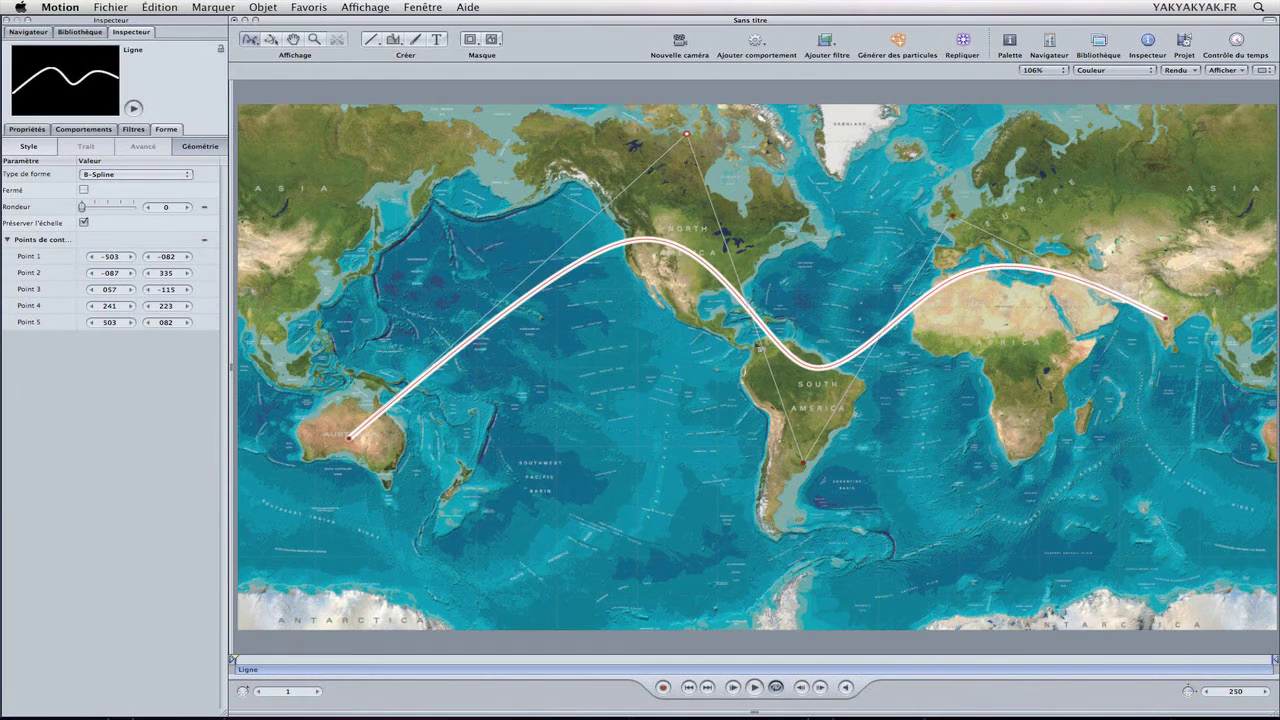
{"action": "left_click_drag", "start_coordinate": [803, 465], "coordinate": [757, 602]}
{"action": "left_click_drag", "start_coordinate": [949, 219], "coordinate": [901, 105]}
{"action": "left_click_drag", "start_coordinate": [687, 133], "coordinate": [696, 113]}
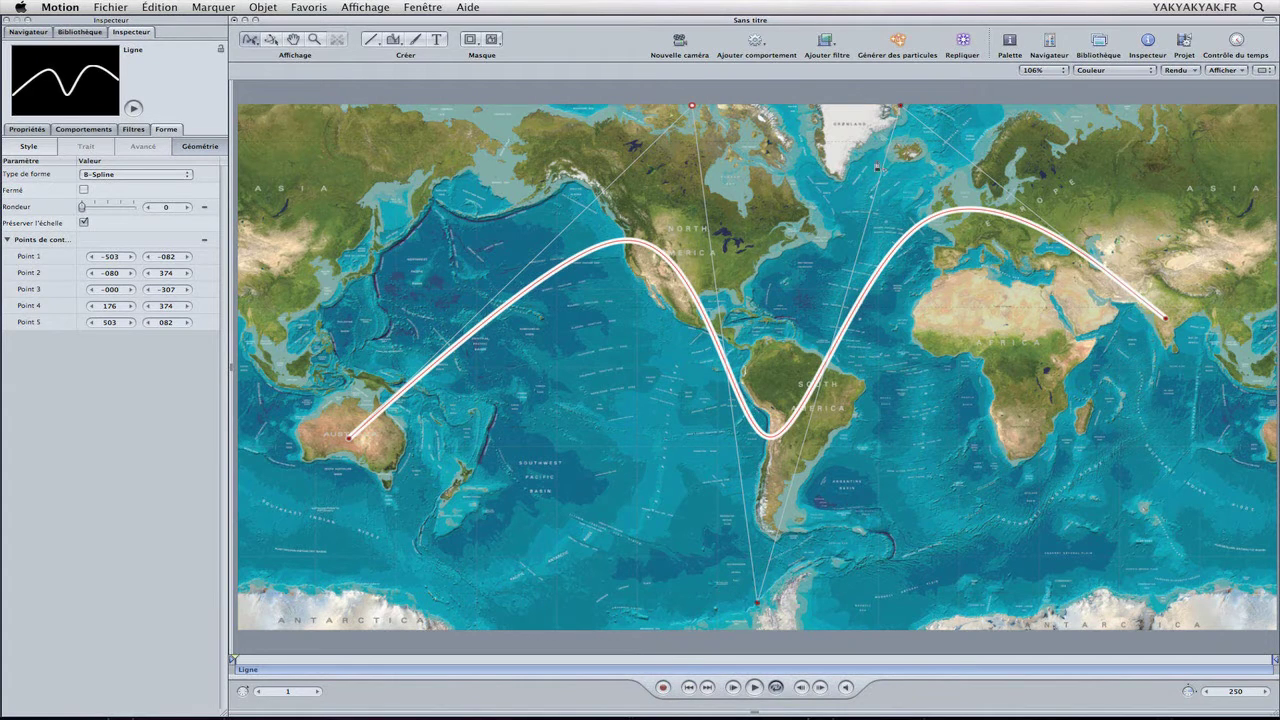
{"action": "left_click_drag", "start_coordinate": [900, 106], "coordinate": [937, 106]}
{"action": "left_click_drag", "start_coordinate": [757, 602], "coordinate": [775, 628]}
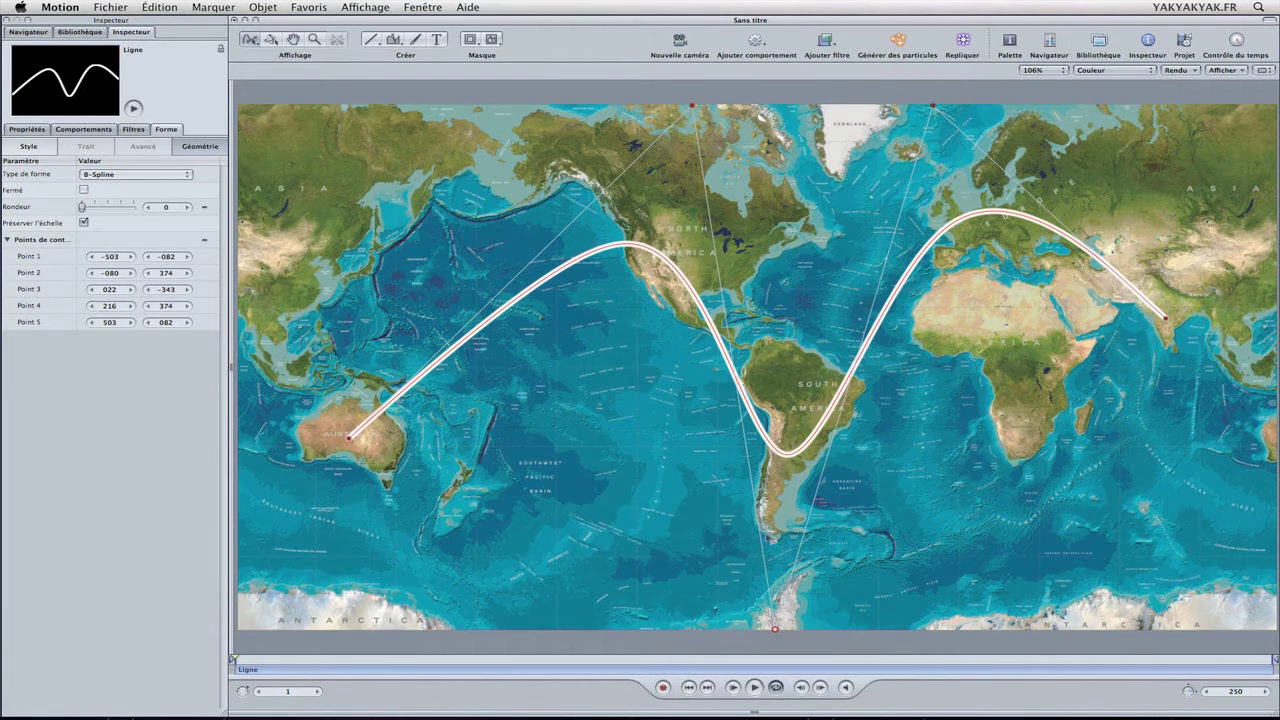
{"action": "left_click_drag", "start_coordinate": [692, 104], "coordinate": [659, 104]}
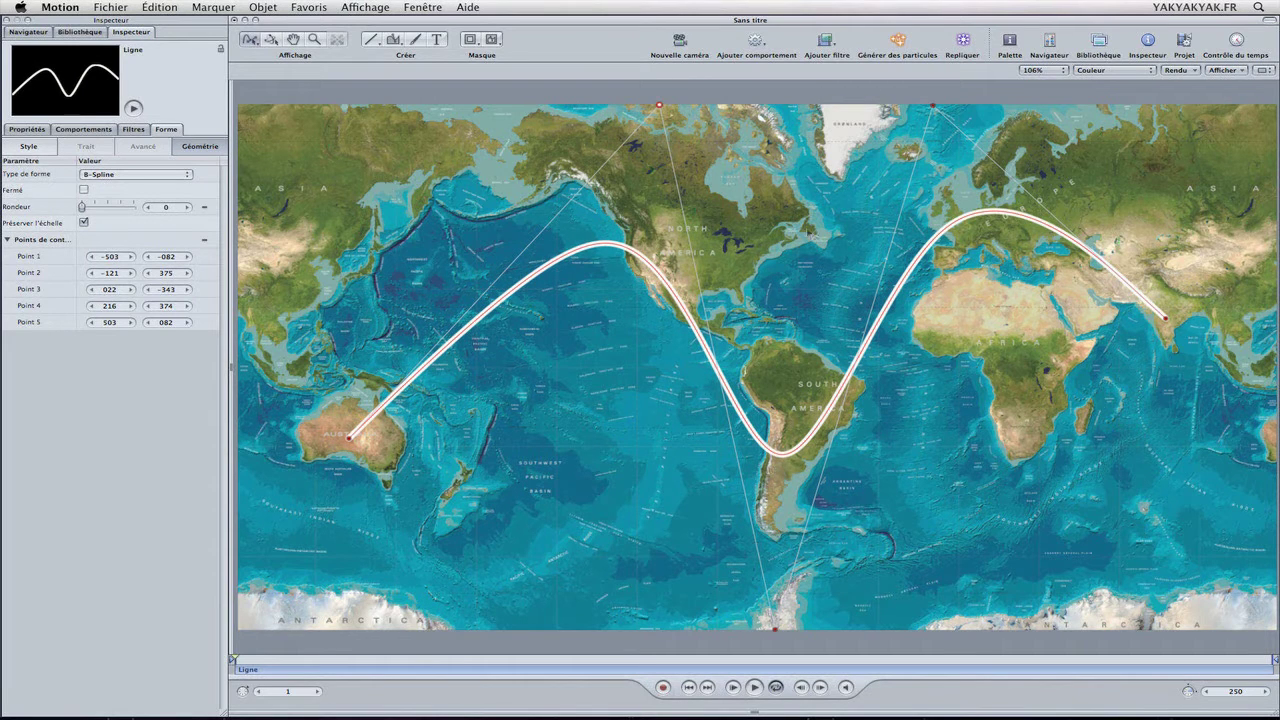
{"action": "left_click", "coordinate": [251, 41]}
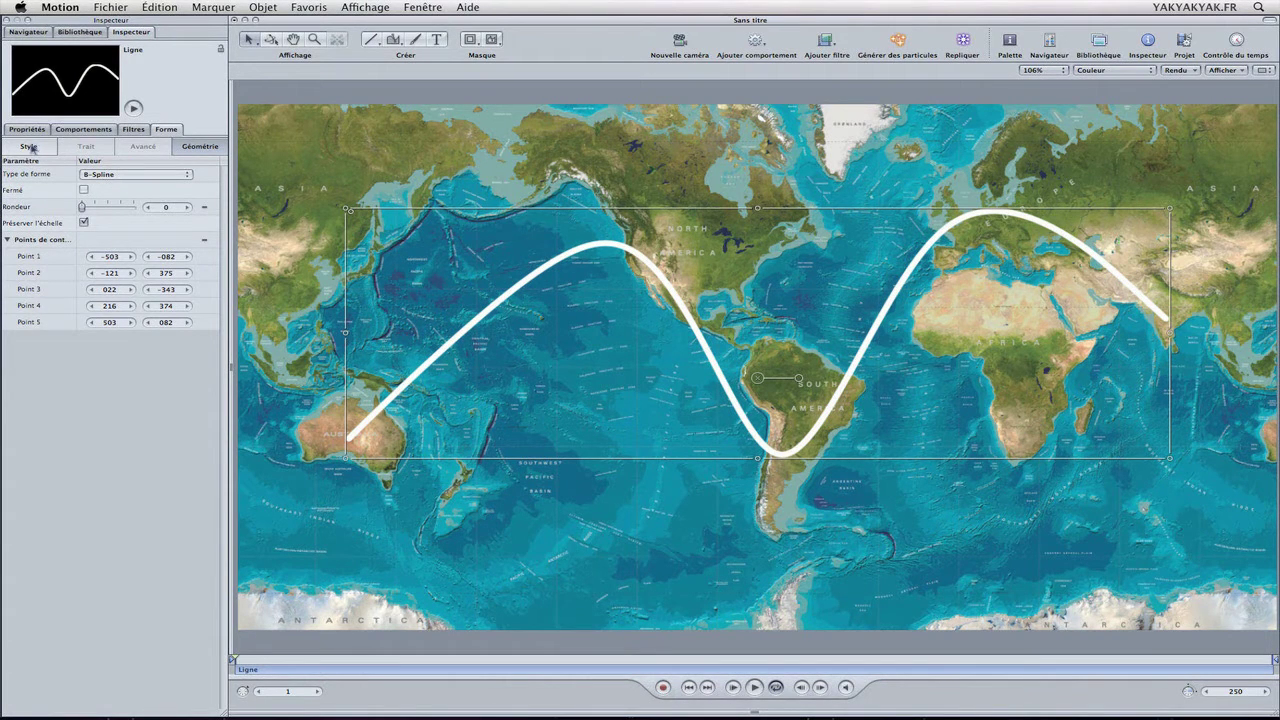
{"action": "left_click_drag", "start_coordinate": [82, 207], "coordinate": [55, 220]}
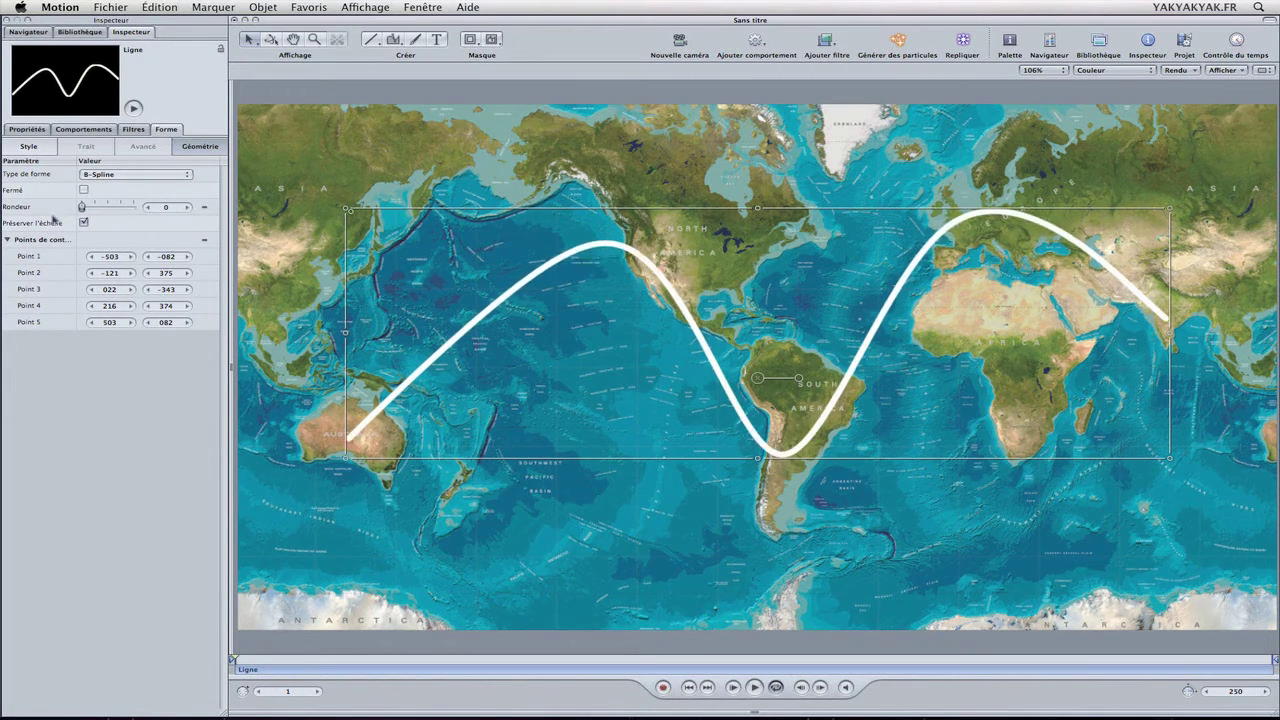
Step: Set the line's outline colour to red and its width (Largeur) to 28
{"action": "left_click", "coordinate": [31, 147]}
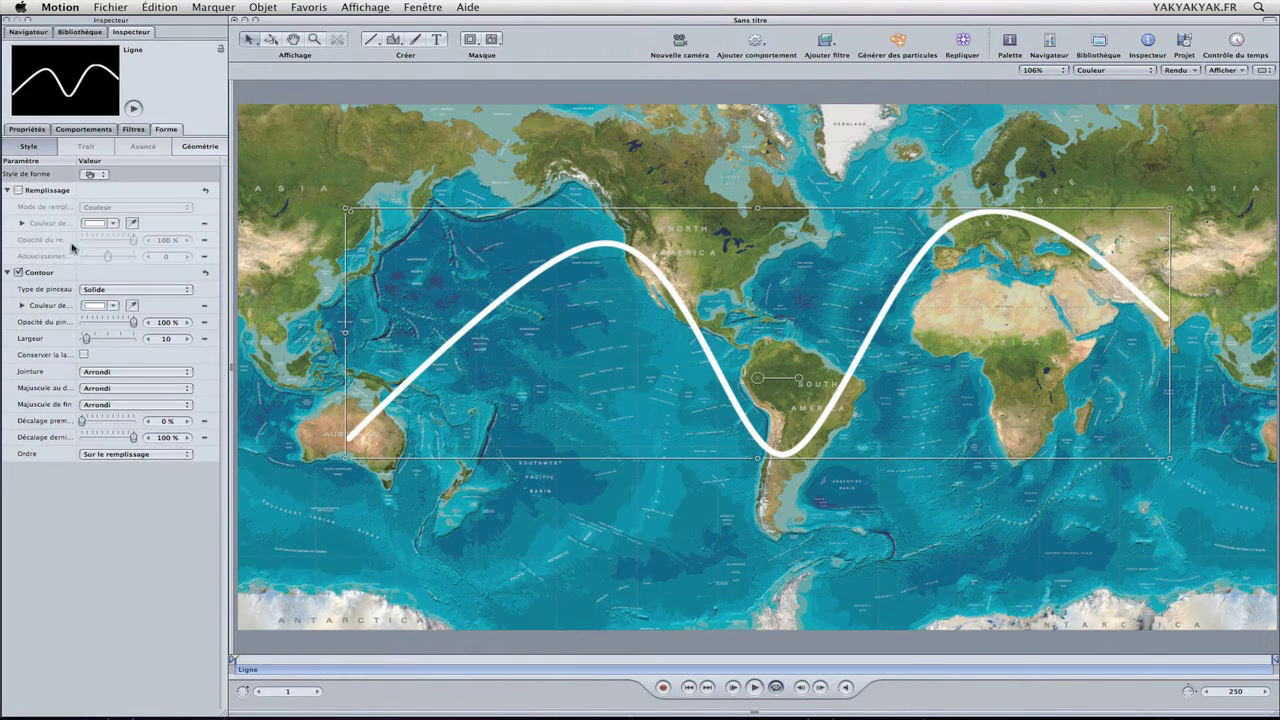
{"action": "left_click", "coordinate": [103, 307]}
{"action": "left_click_drag", "start_coordinate": [357, 492], "coordinate": [428, 495]}
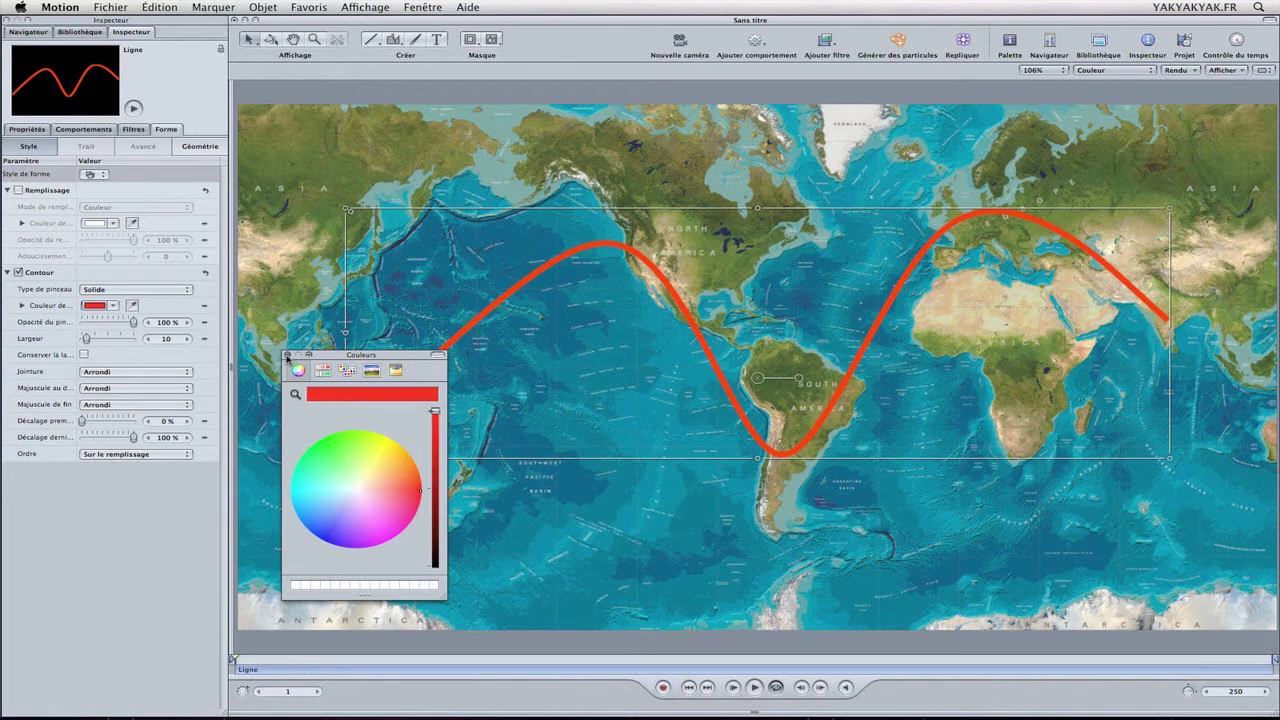
{"action": "left_click", "coordinate": [287, 355]}
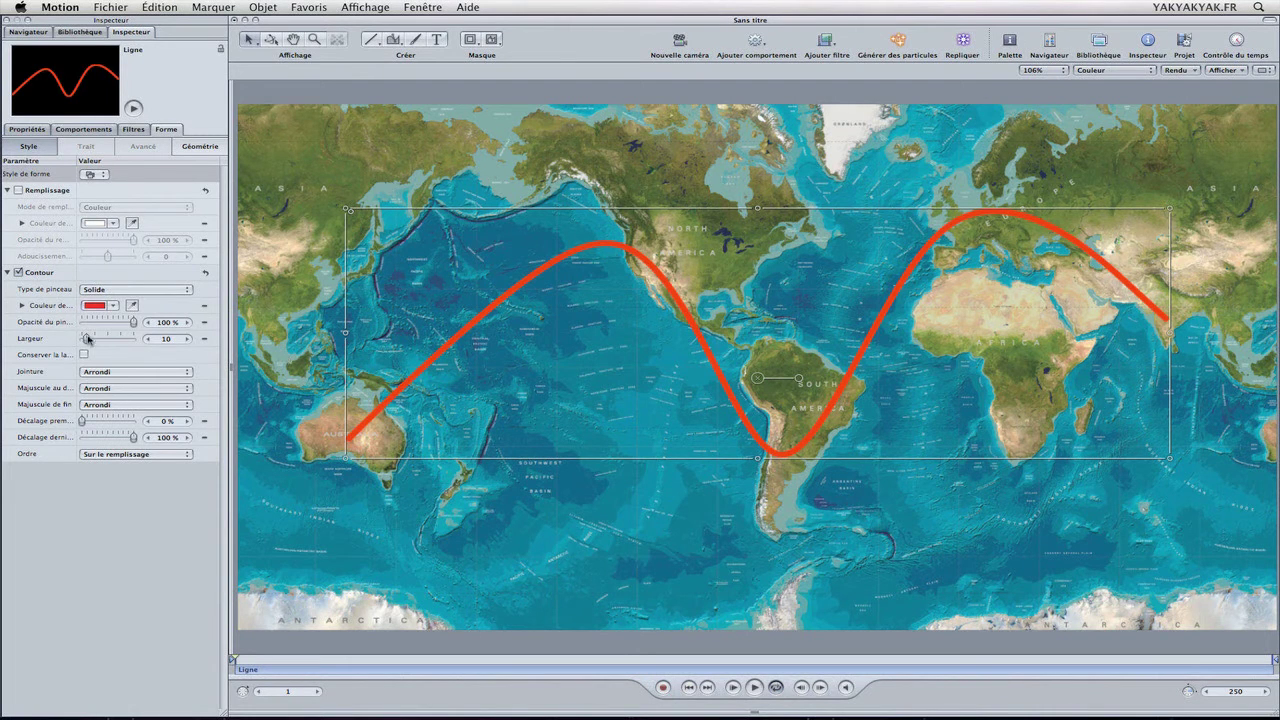
{"action": "left_click_drag", "start_coordinate": [86, 341], "coordinate": [98, 340]}
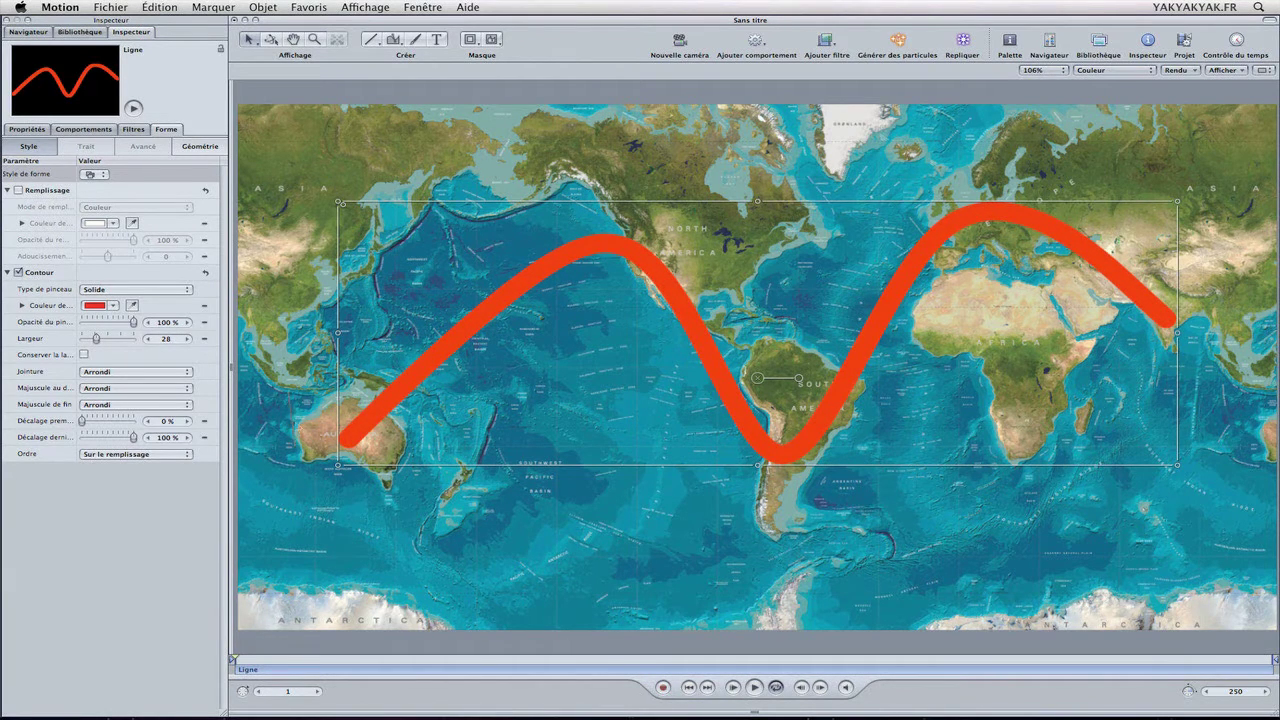
Step: Show the line's floating HUD, check its Rondeur setting and hide the HUD
{"action": "key", "text": "F7"}
{"action": "left_click_drag", "start_coordinate": [692, 113], "coordinate": [386, 107]}
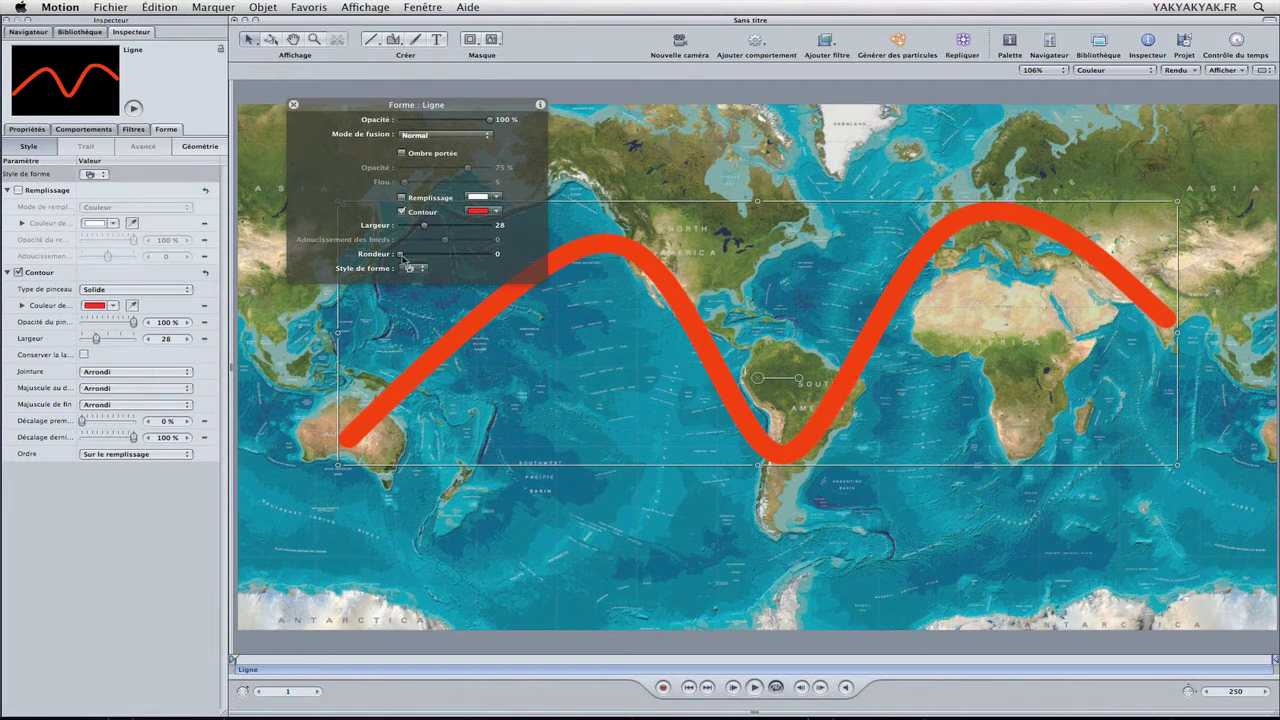
{"action": "left_click_drag", "start_coordinate": [401, 258], "coordinate": [367, 260]}
{"action": "key", "text": "F7"}
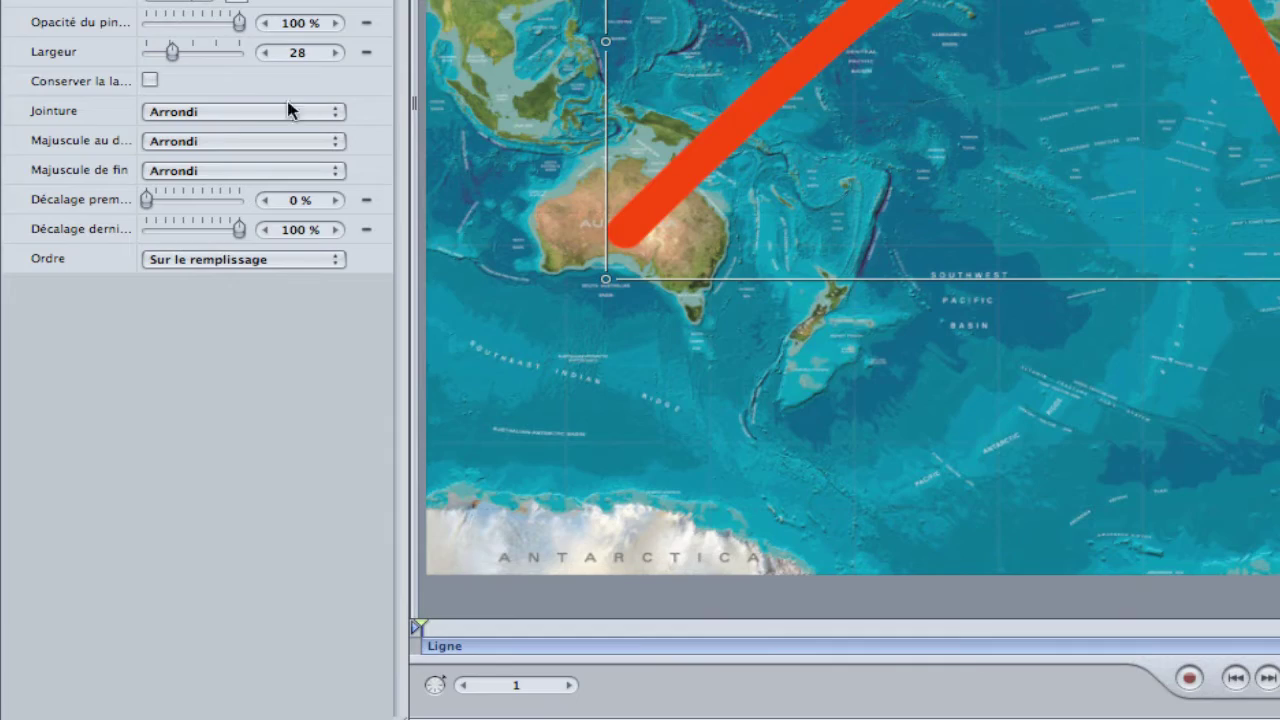
Step: Try the Carré and Arrondi caps on the line's start, and set the start cap to En biseau
{"action": "left_click", "coordinate": [185, 147]}
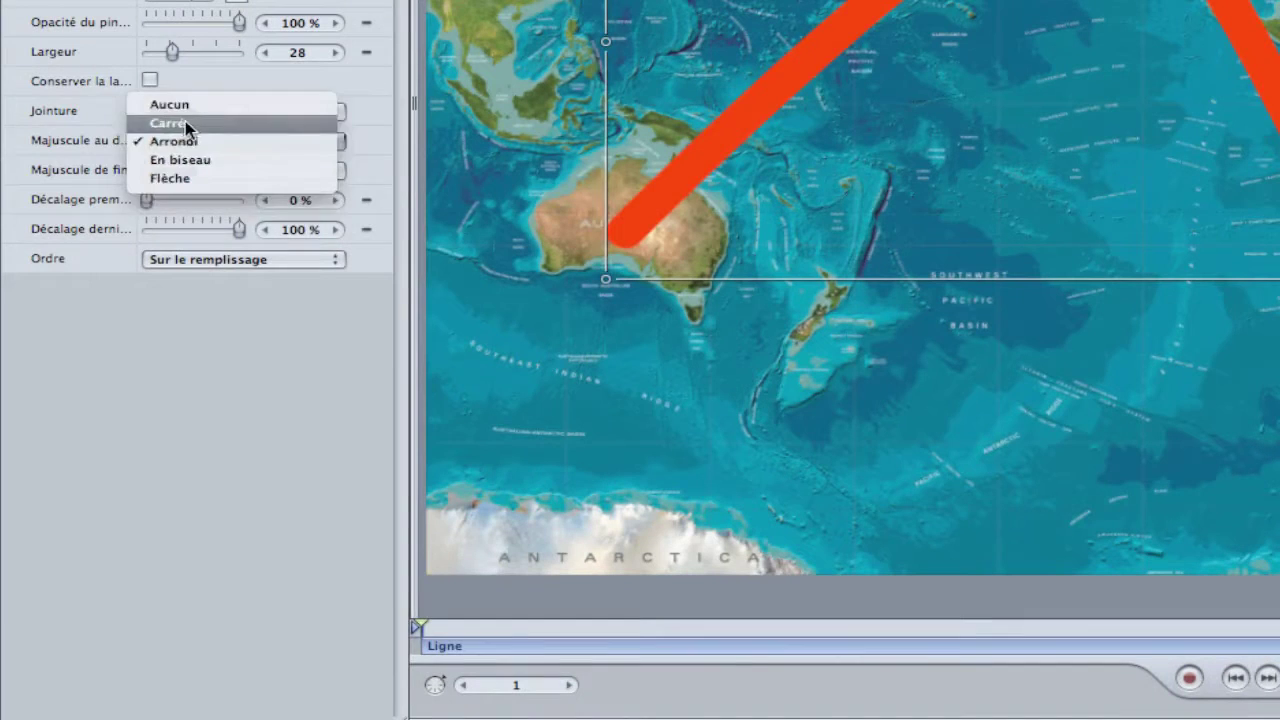
{"action": "left_click", "coordinate": [188, 125]}
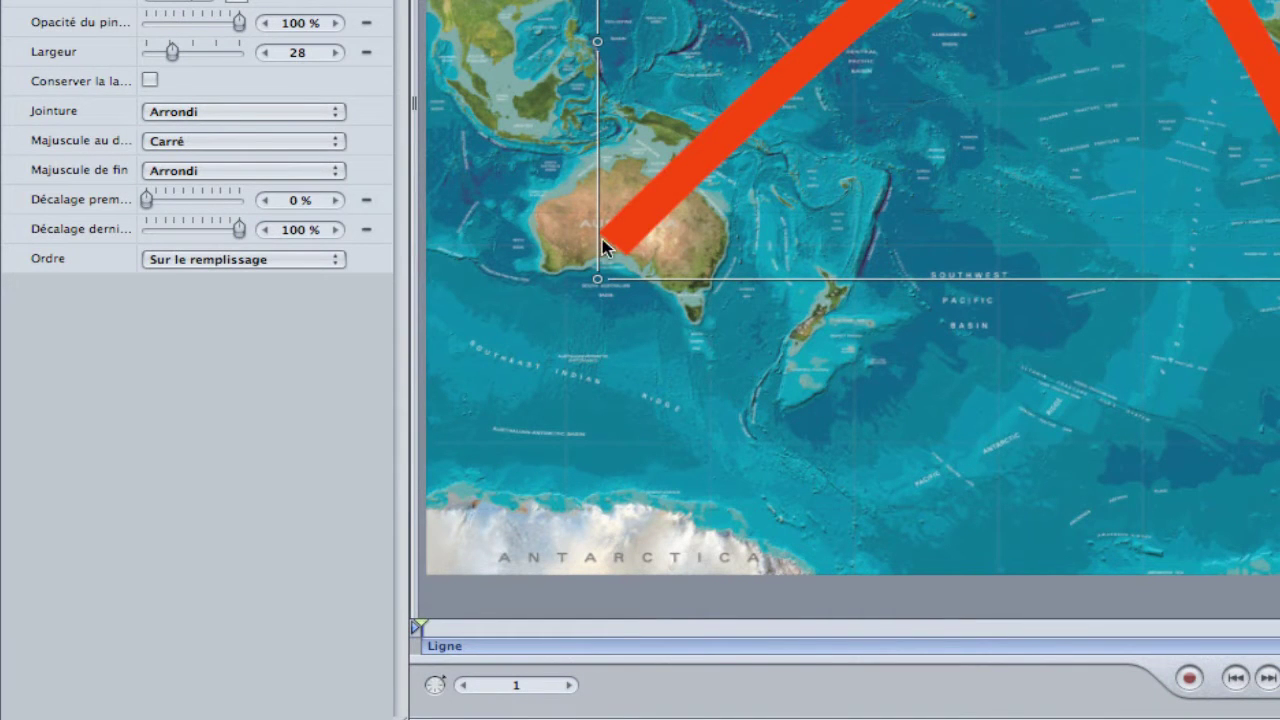
{"action": "left_click", "coordinate": [243, 146]}
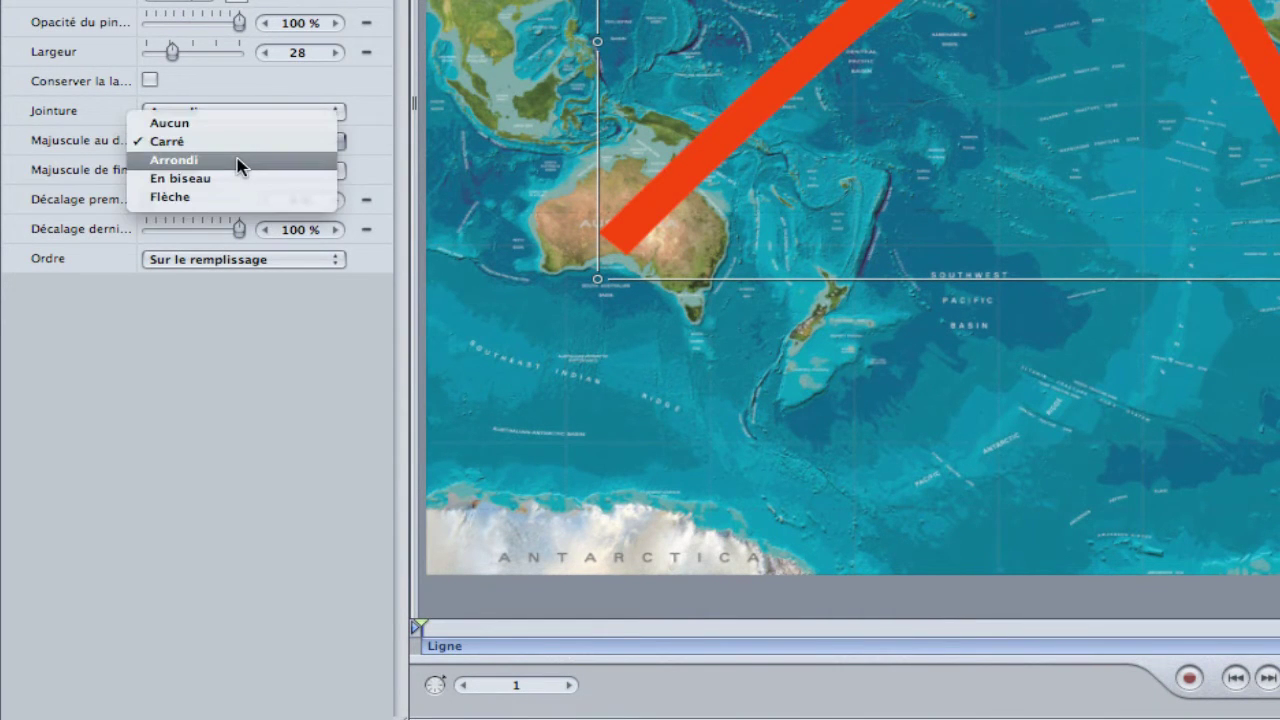
{"action": "left_click", "coordinate": [241, 161]}
{"action": "left_click", "coordinate": [240, 143]}
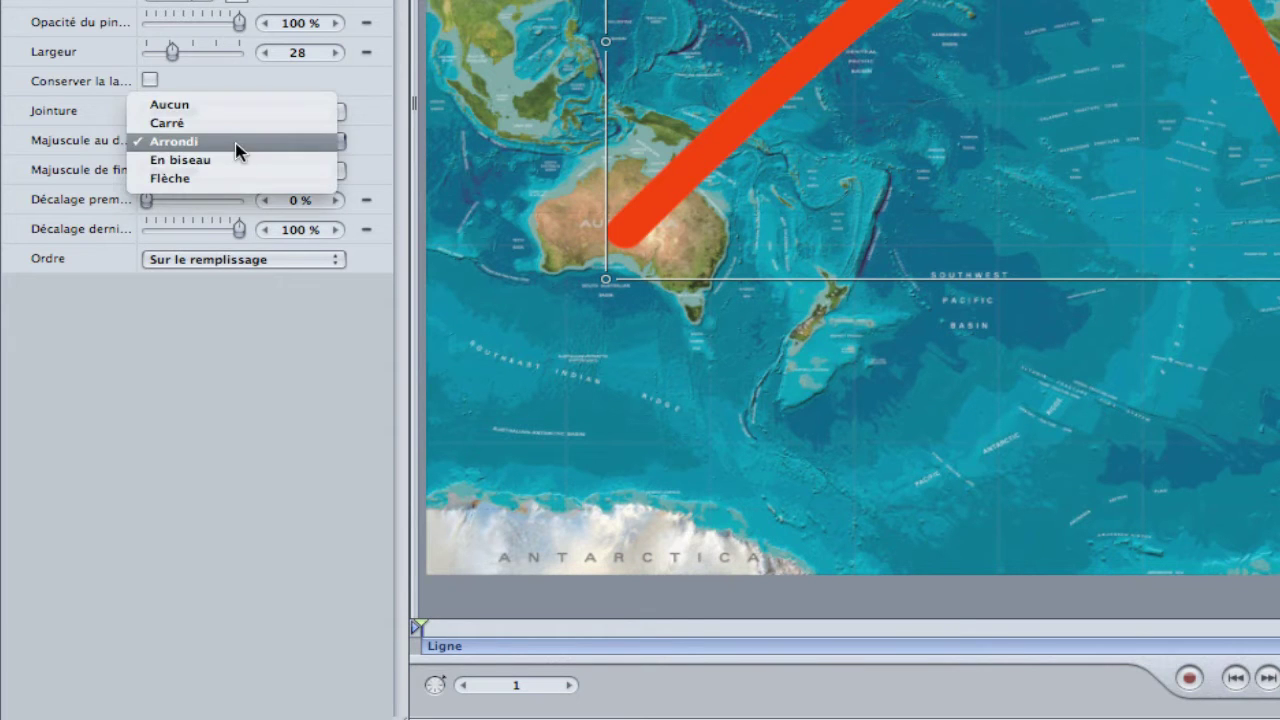
{"action": "left_click", "coordinate": [243, 166]}
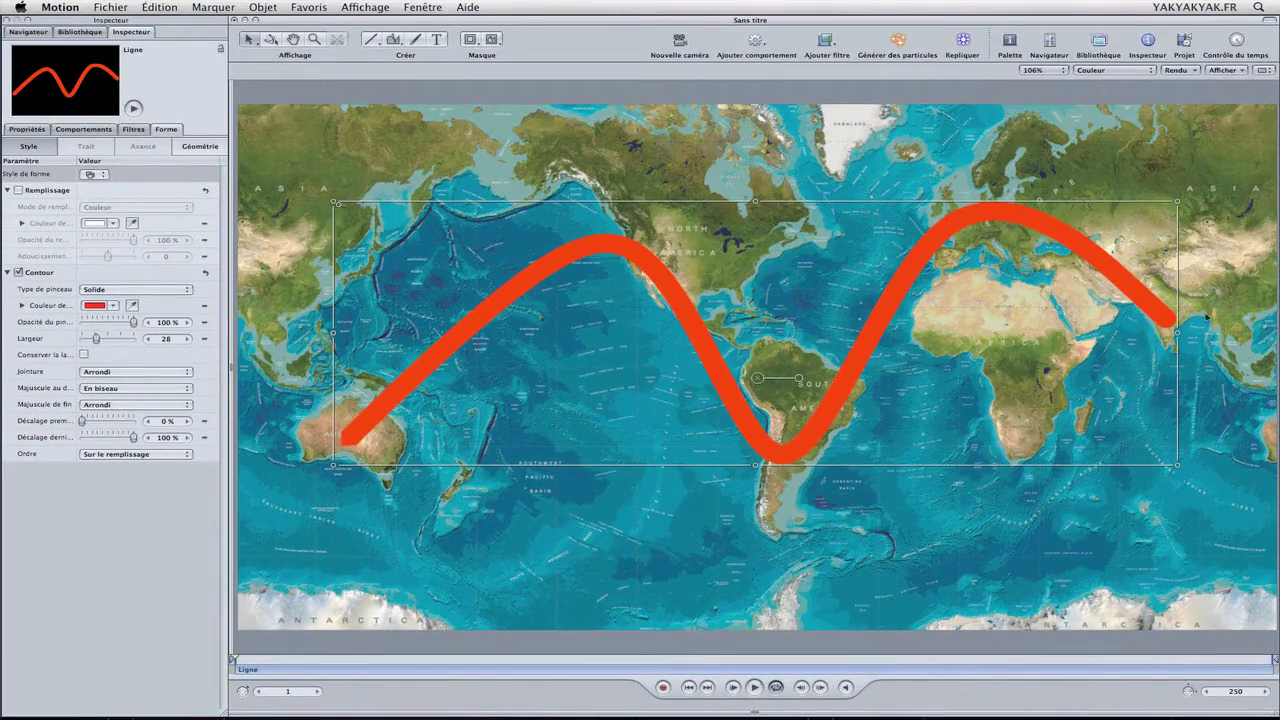
Step: Set the line's end cap to Flèche with arrow length 300 % and arrow width 141 %, and its outline width to 25
{"action": "left_click", "coordinate": [111, 404]}
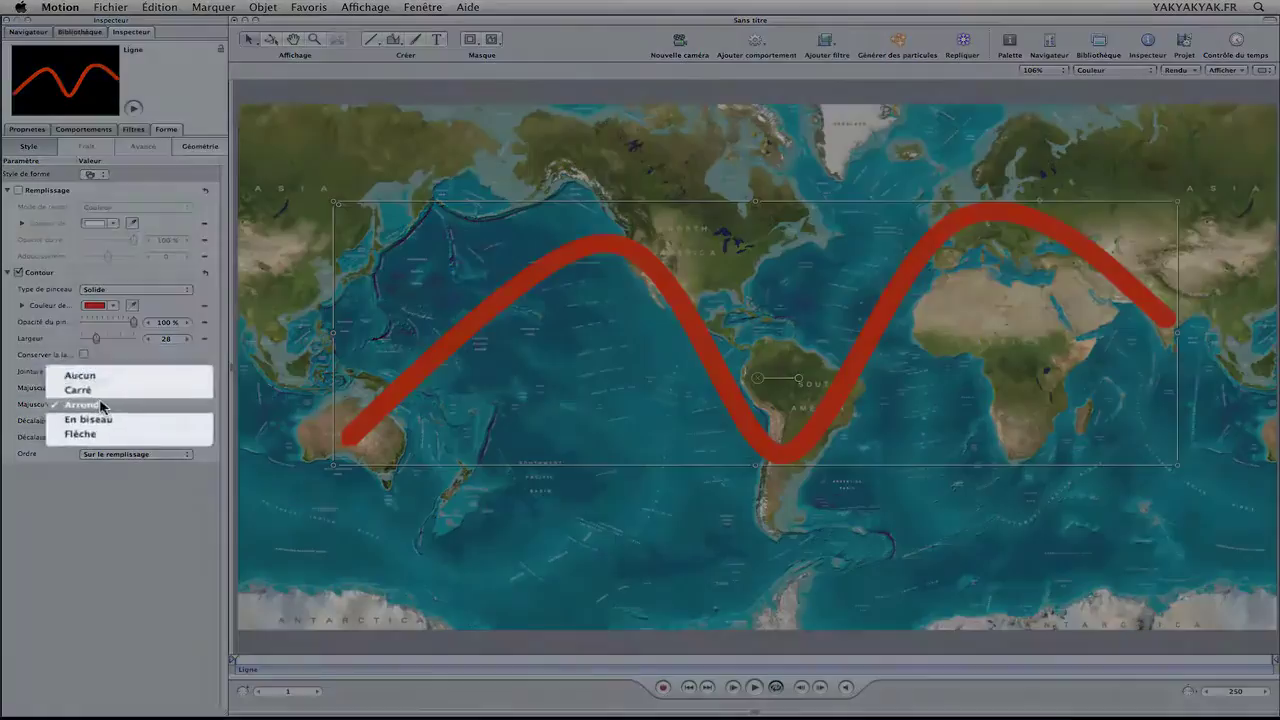
{"action": "left_click", "coordinate": [88, 438]}
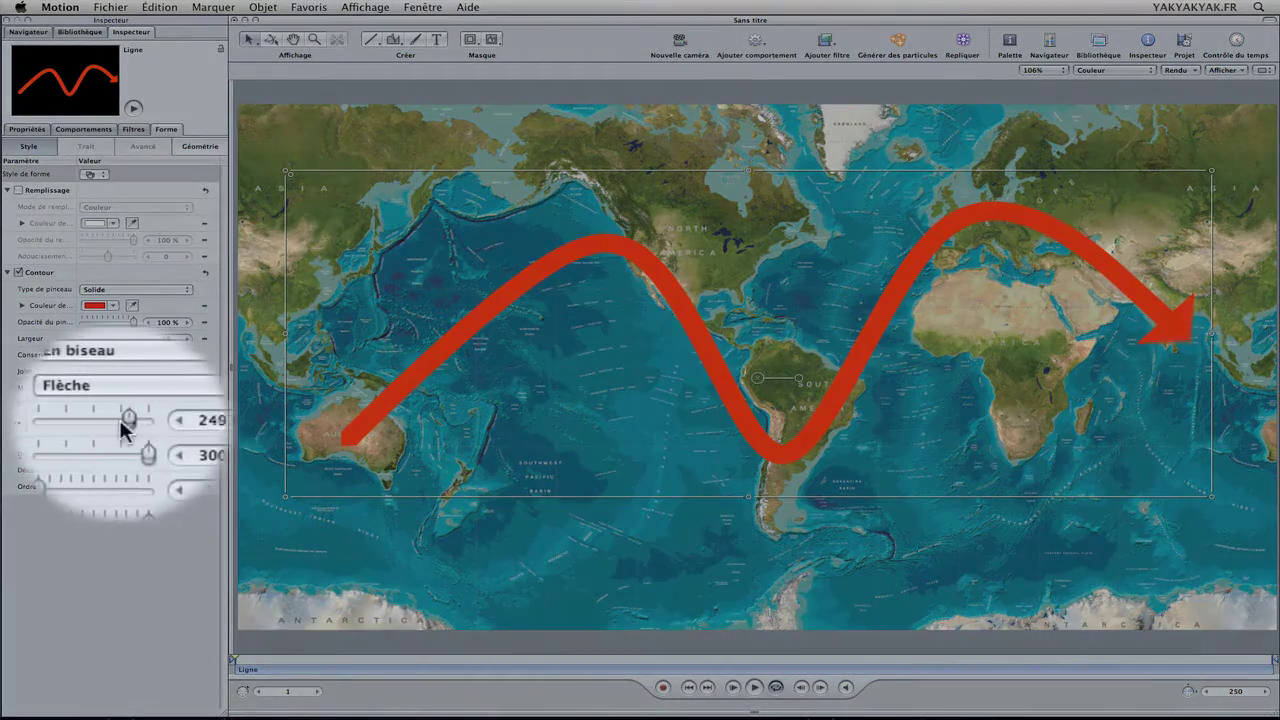
{"action": "left_click_drag", "start_coordinate": [129, 433], "coordinate": [106, 431]}
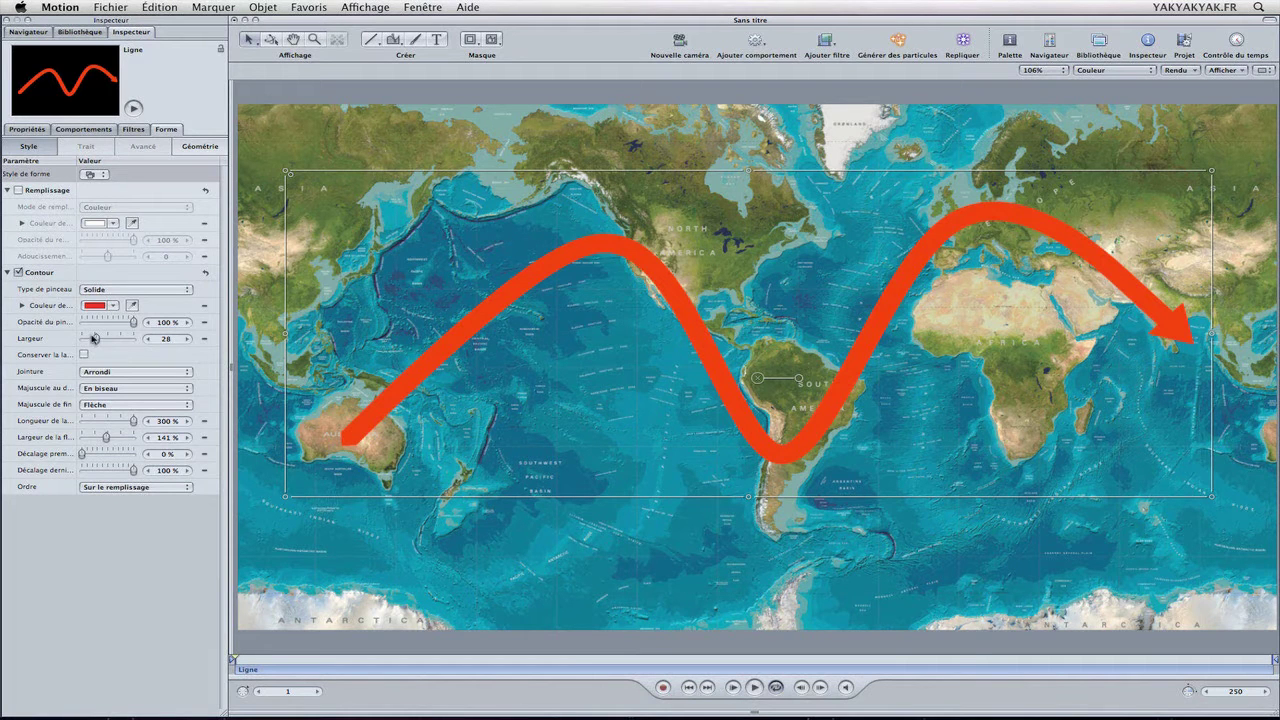
{"action": "mouse_move", "coordinate": [96, 344]}
{"action": "left_mouse_down"}
{"action": "mouse_move", "coordinate": [119, 344]}
{"action": "mouse_move", "coordinate": [92, 341]}
{"action": "left_mouse_up"}
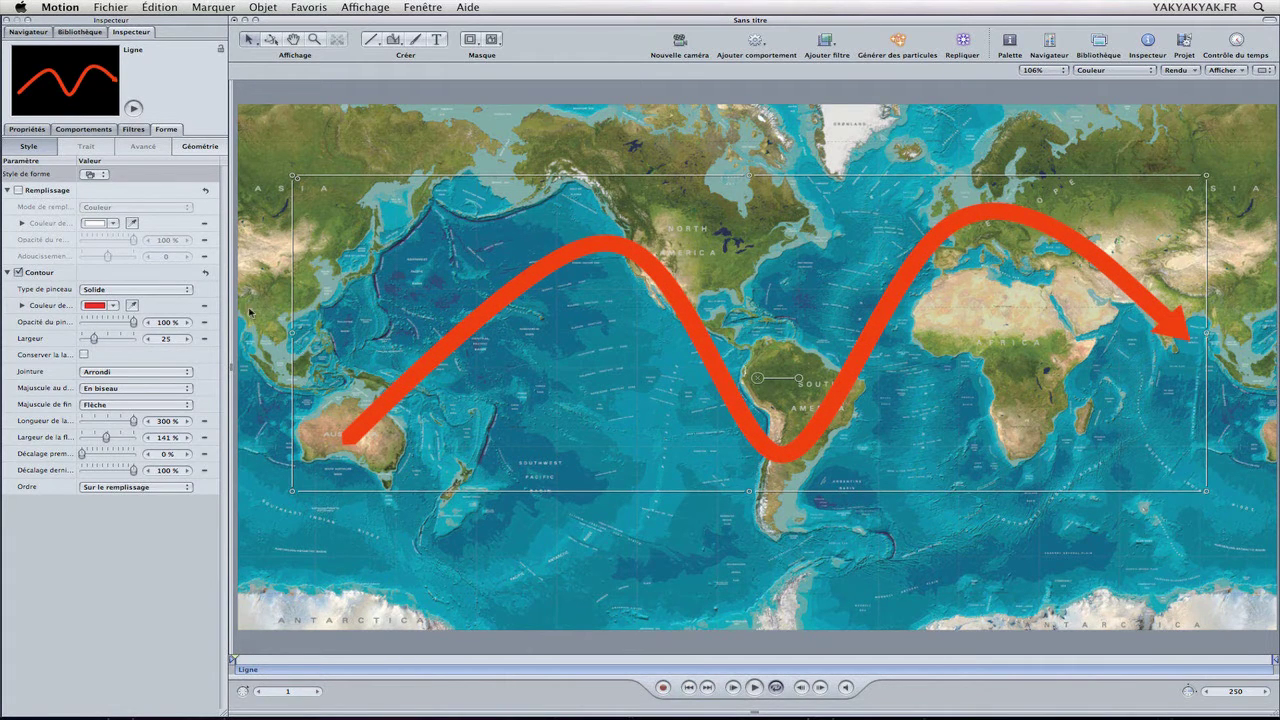
Step: Create a new group in the project's layers list and move the Ligne layer into it
{"action": "key", "text": "F5"}
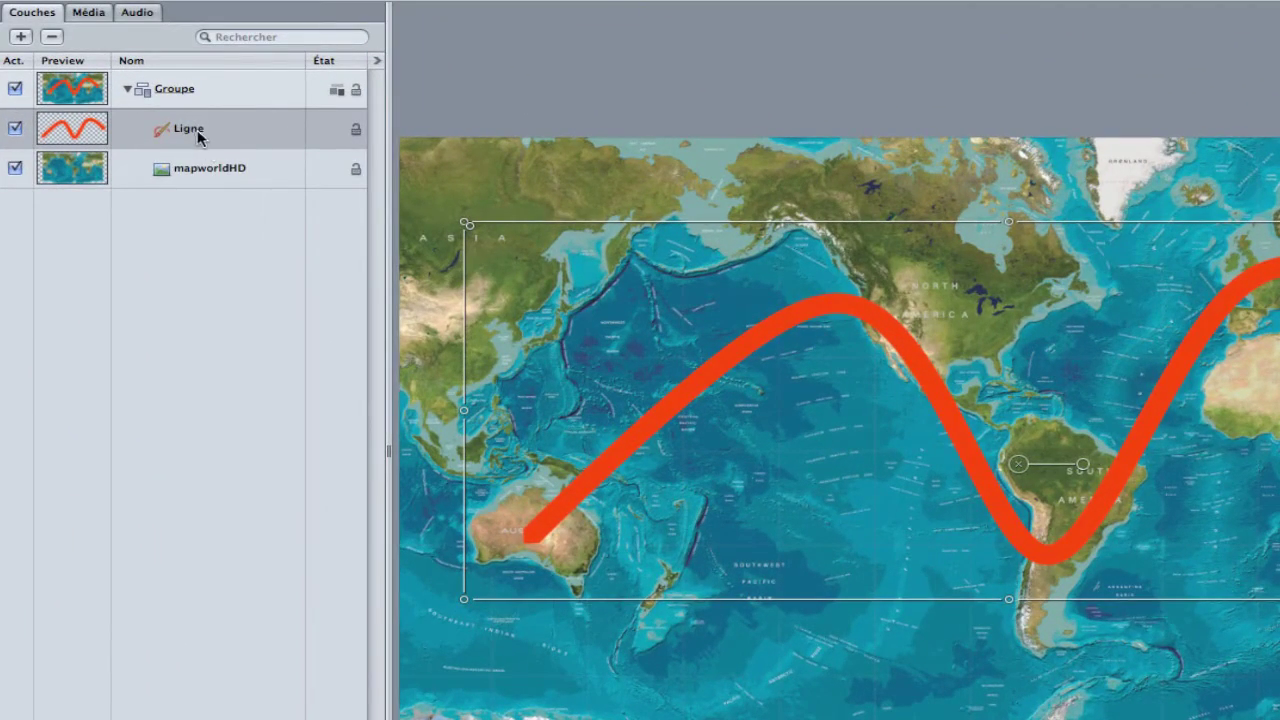
{"action": "left_click", "coordinate": [20, 36]}
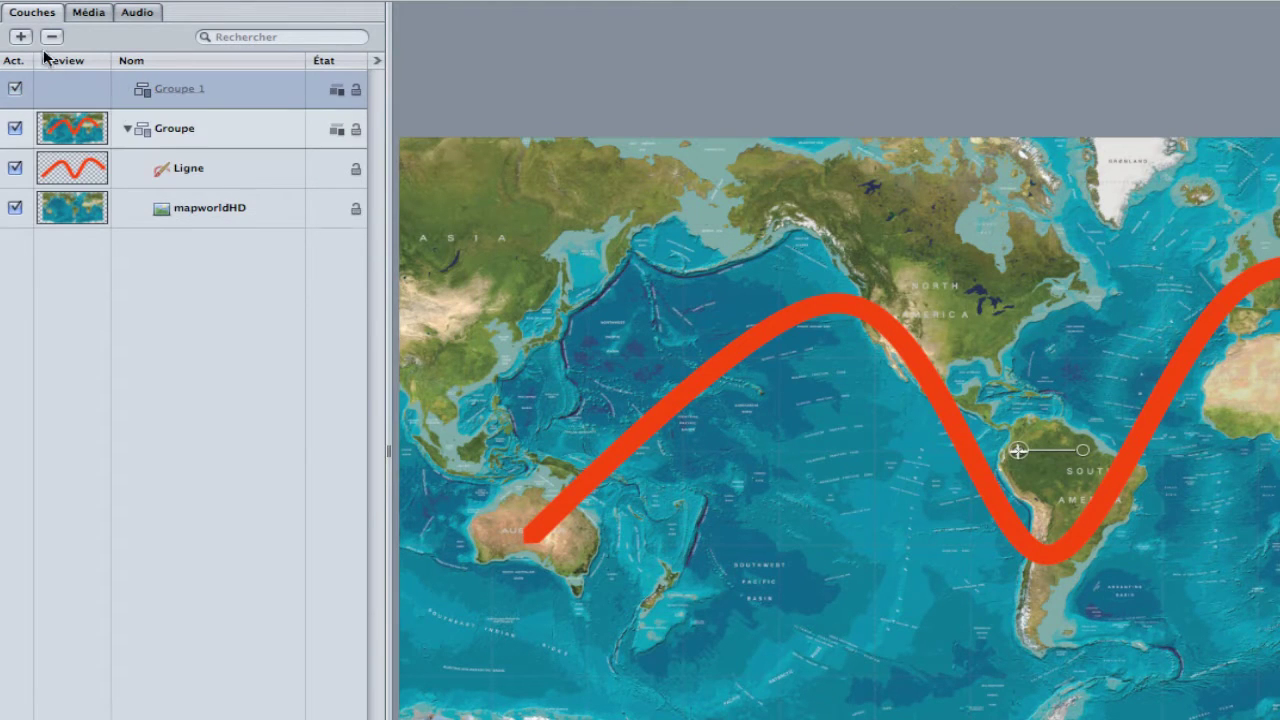
{"action": "left_click_drag", "start_coordinate": [212, 170], "coordinate": [192, 88]}
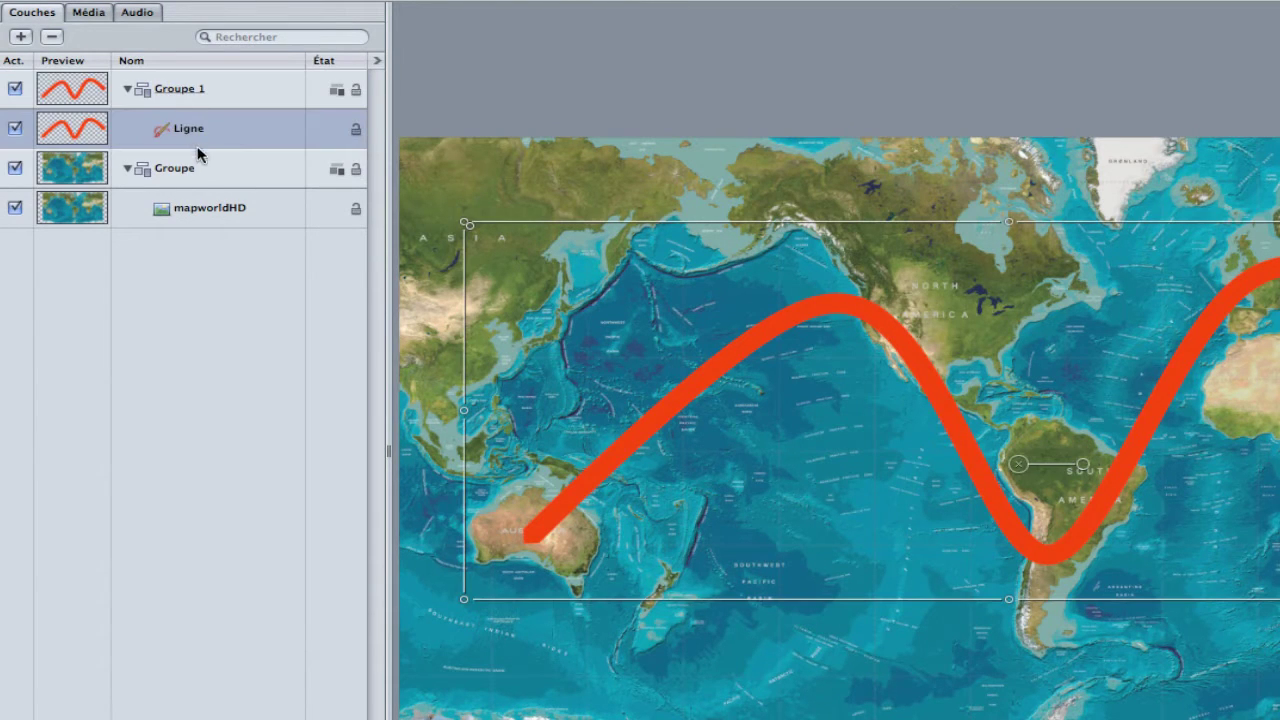
Step: Rename the group holding the world map as Carte and the group holding the line as Chemin
{"action": "left_click", "coordinate": [183, 170]}
{"action": "double_click", "coordinate": [172, 172]}
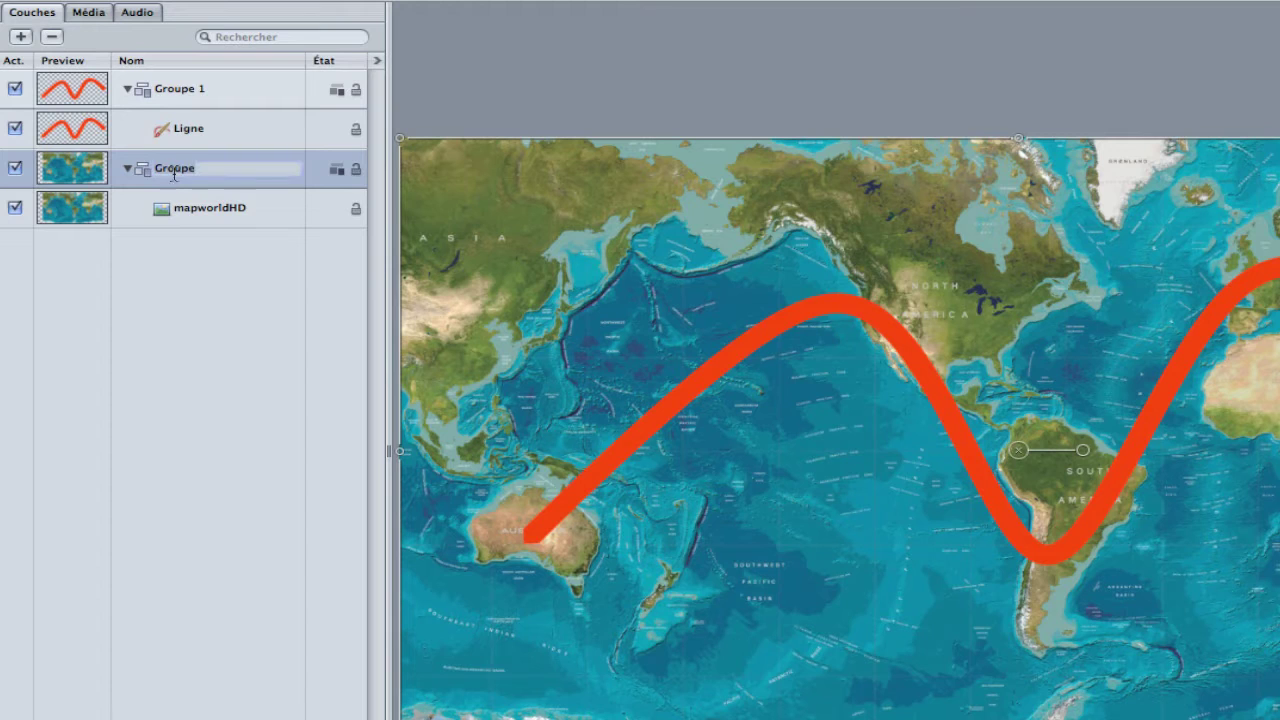
{"action": "type", "text": "Carte"}
{"action": "key", "text": "Return"}
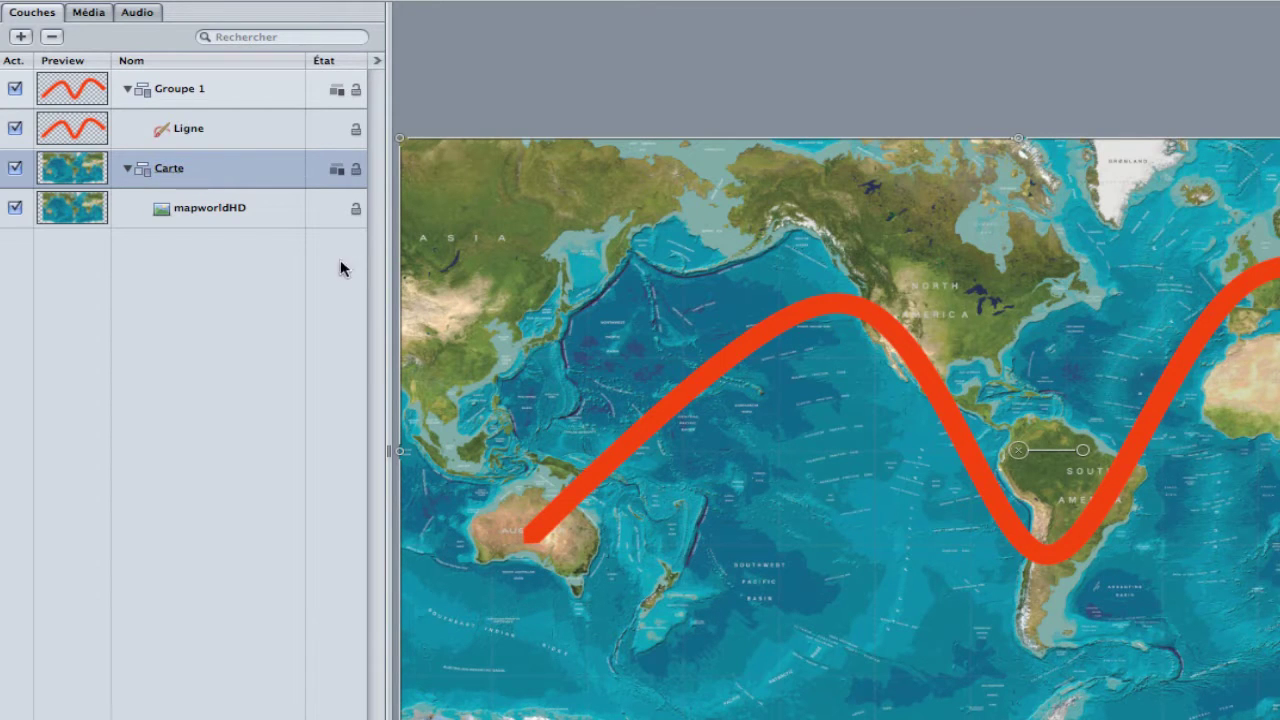
{"action": "left_click", "coordinate": [189, 91]}
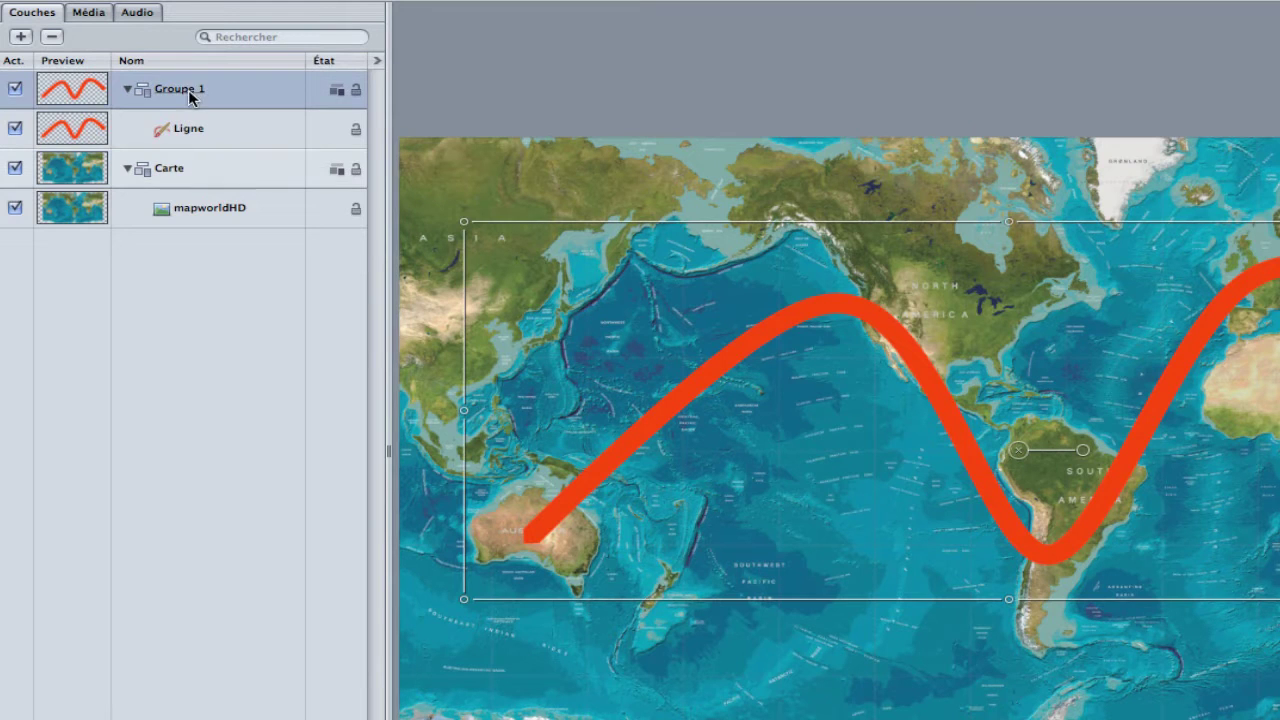
{"action": "double_click", "coordinate": [187, 91]}
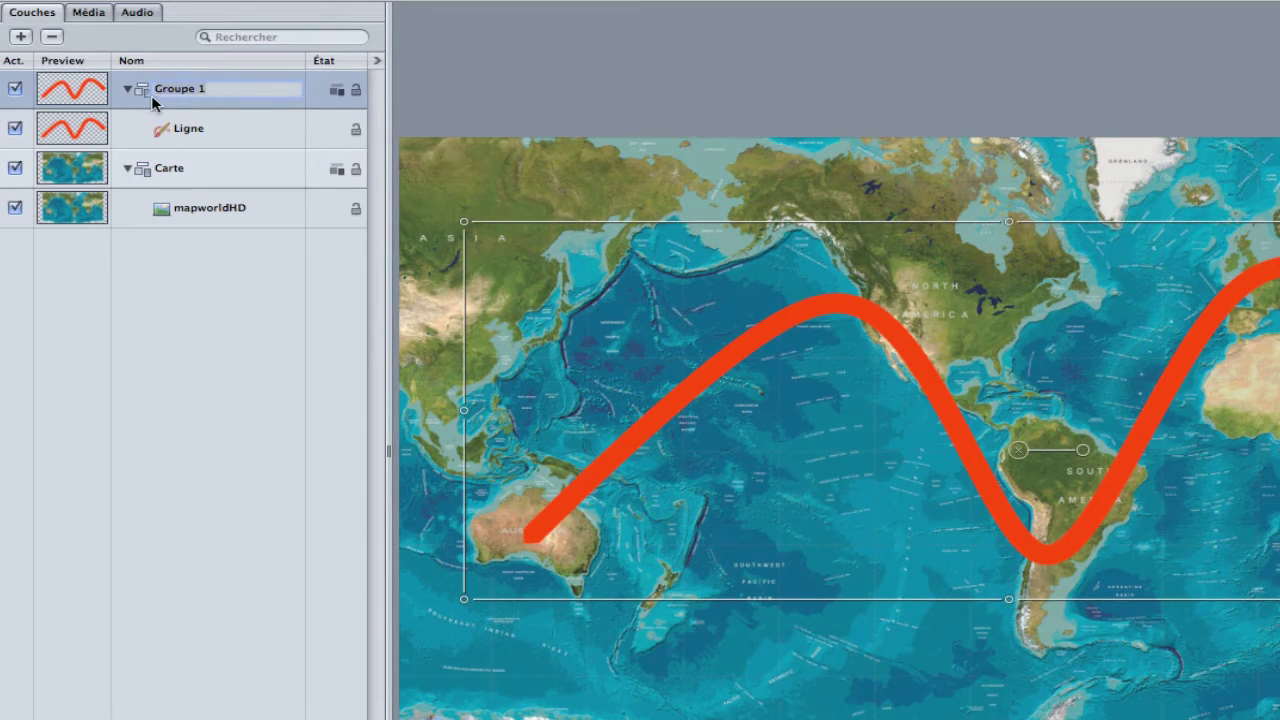
{"action": "type", "text": "Chemin"}
{"action": "key", "text": "Return"}
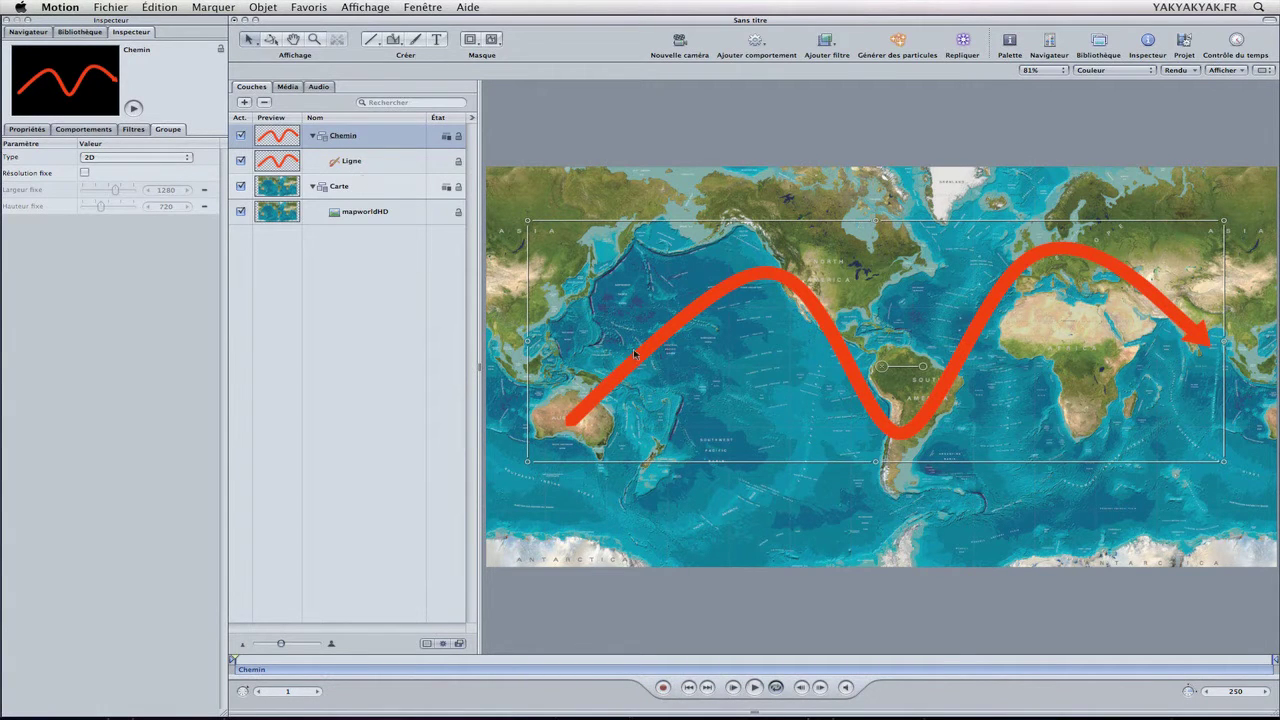
Step: Try the line's end-point offset, and add the Écriture activée shape behaviour to the line
{"action": "left_click", "coordinate": [375, 164]}
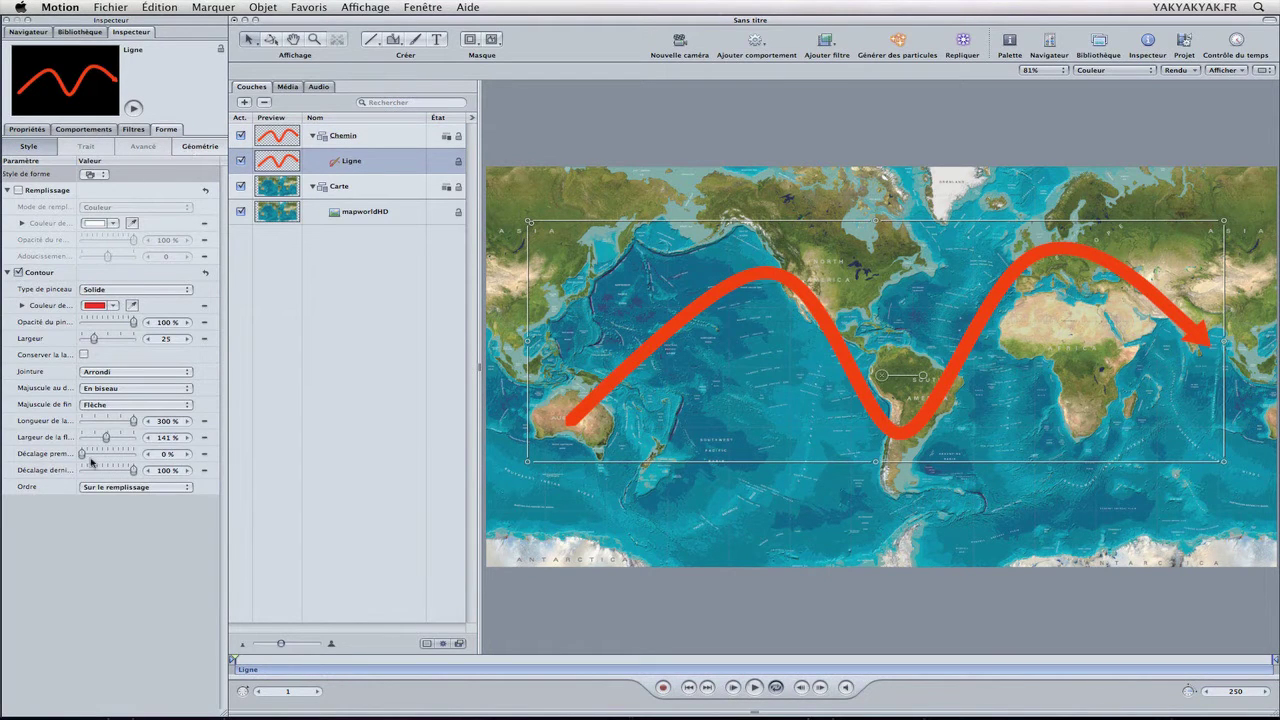
{"action": "mouse_move", "coordinate": [131, 474]}
{"action": "left_mouse_down"}
{"action": "mouse_move", "coordinate": [82, 474]}
{"action": "mouse_move", "coordinate": [139, 458]}
{"action": "left_mouse_up"}
{"action": "left_click", "coordinate": [764, 46]}
{"action": "mouse_move", "coordinate": [772, 100]}
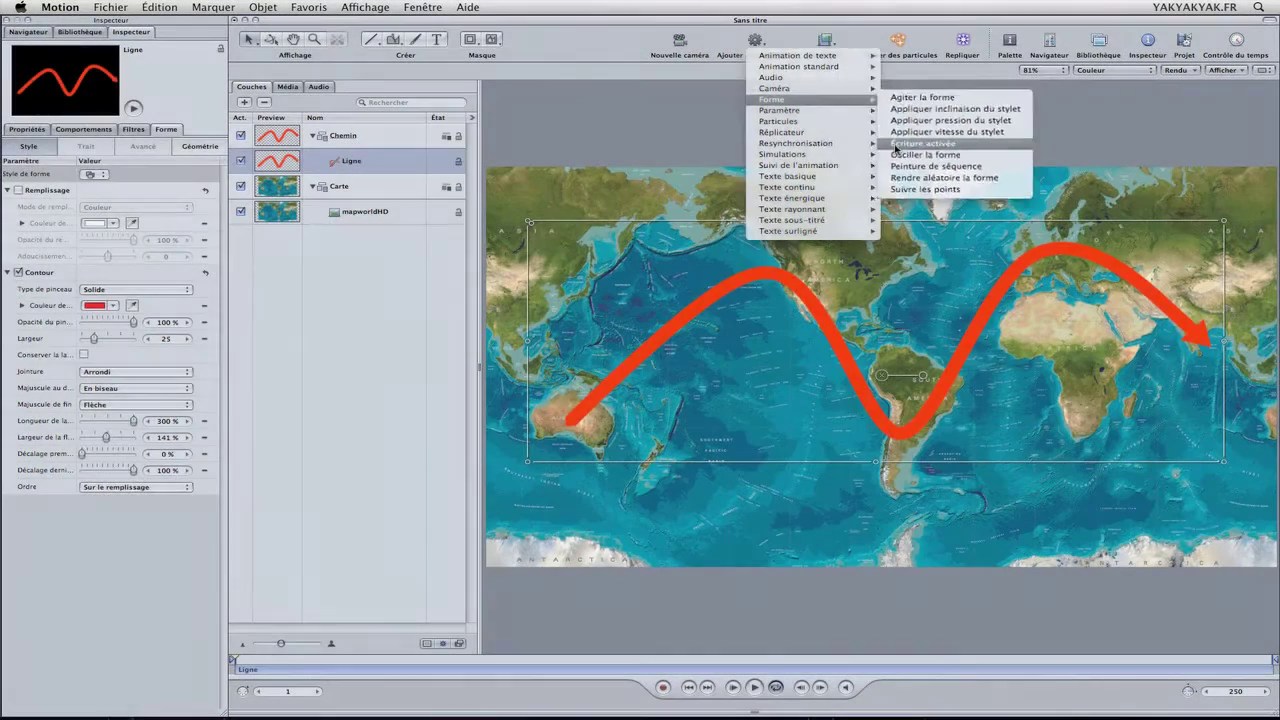
{"action": "left_click", "coordinate": [910, 156]}
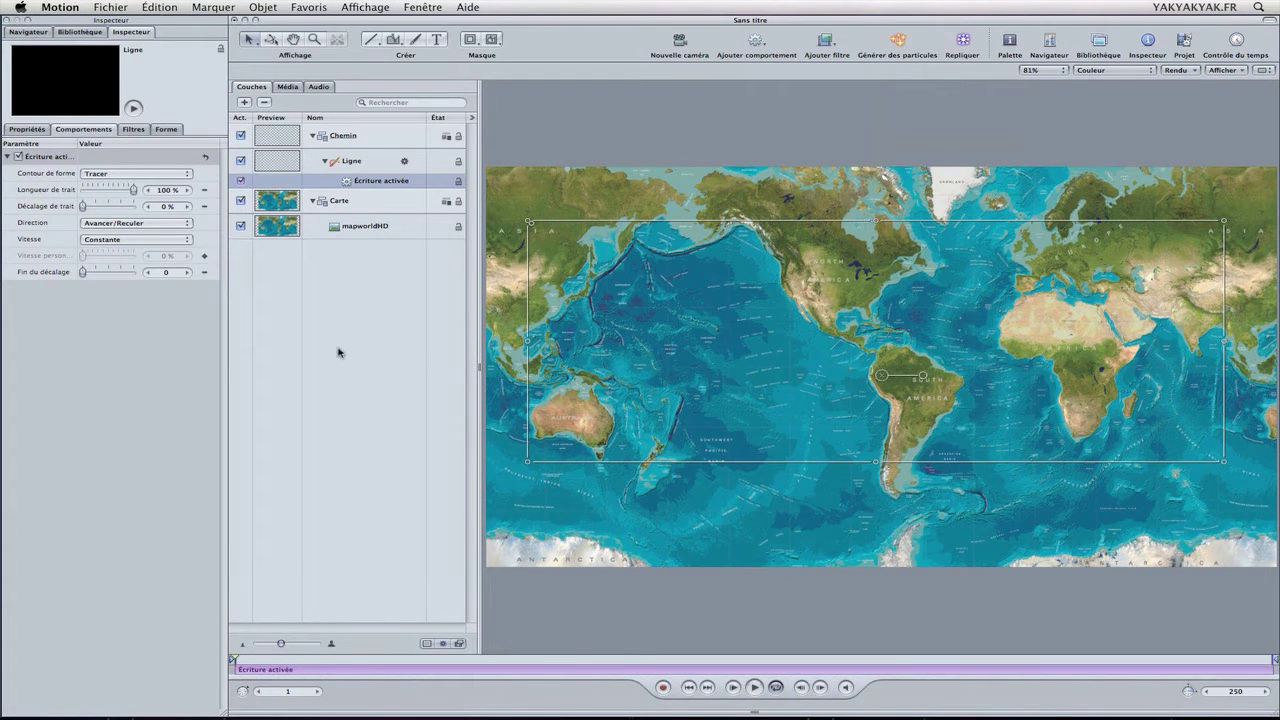
Step: Check the behaviour's duration in the timeline and play the line-drawing animation
{"action": "key", "text": "super+7"}
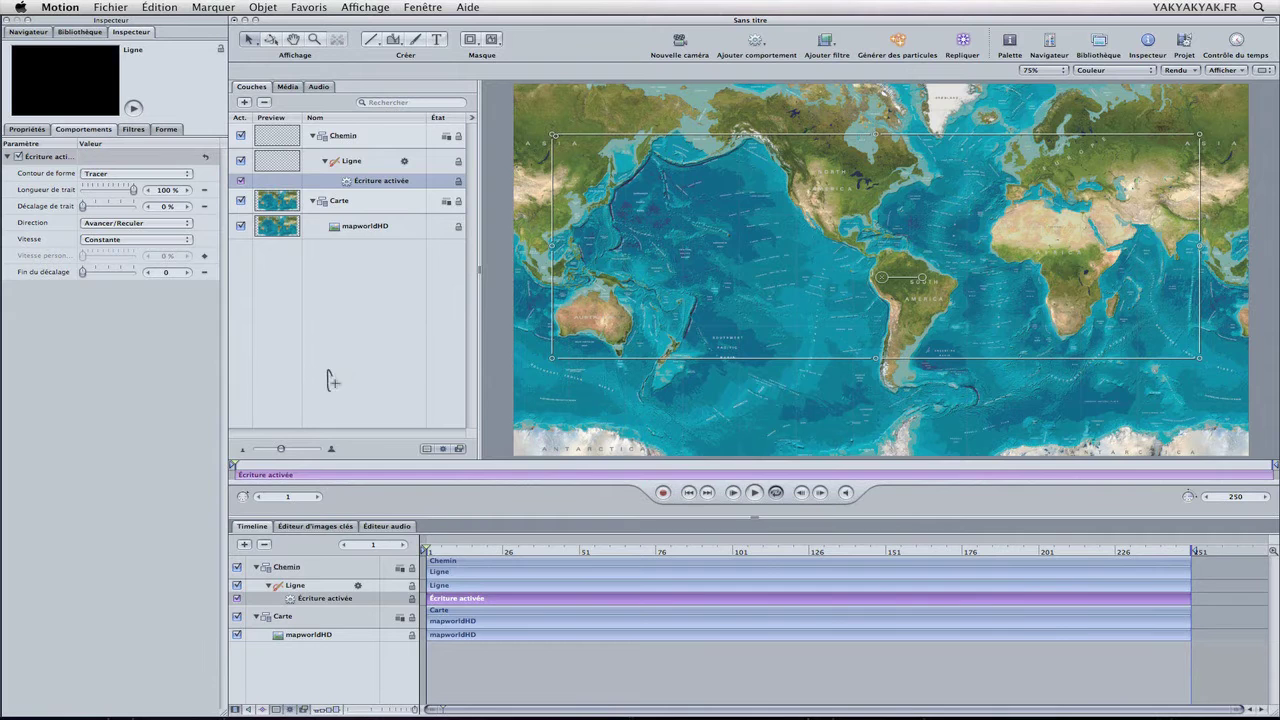
{"action": "key", "text": "super+7"}
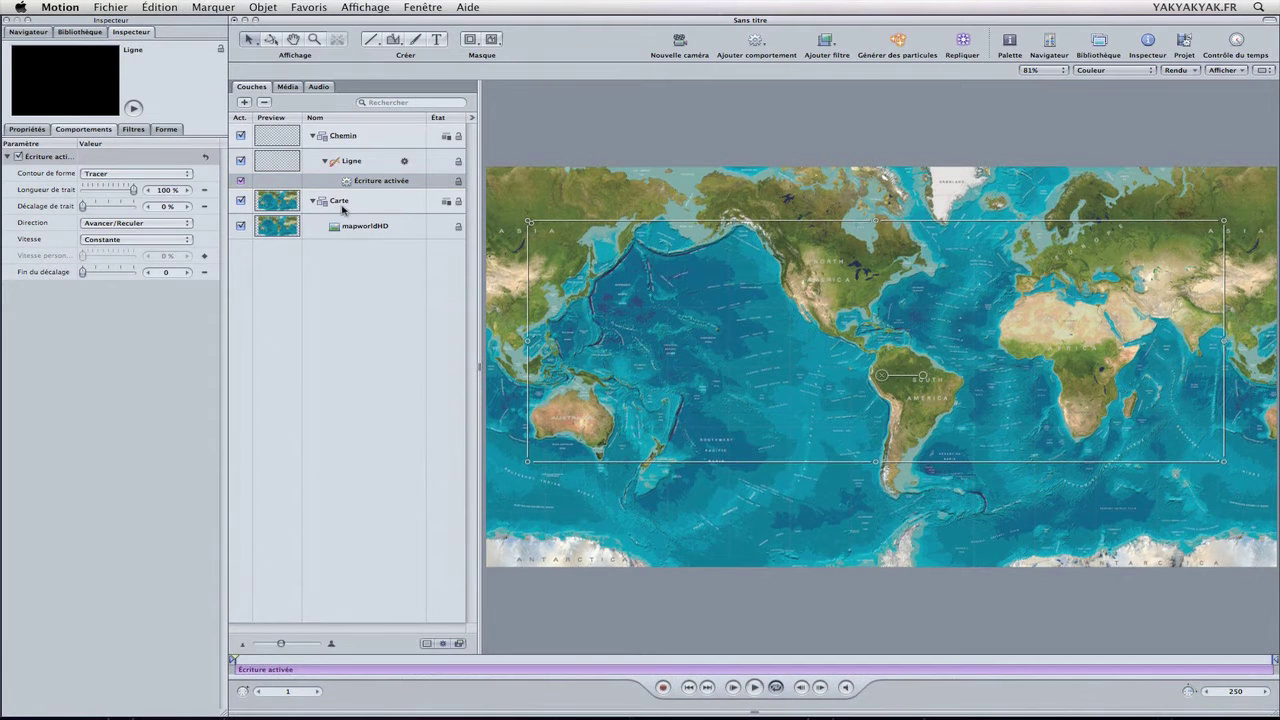
{"action": "left_click", "coordinate": [754, 687]}
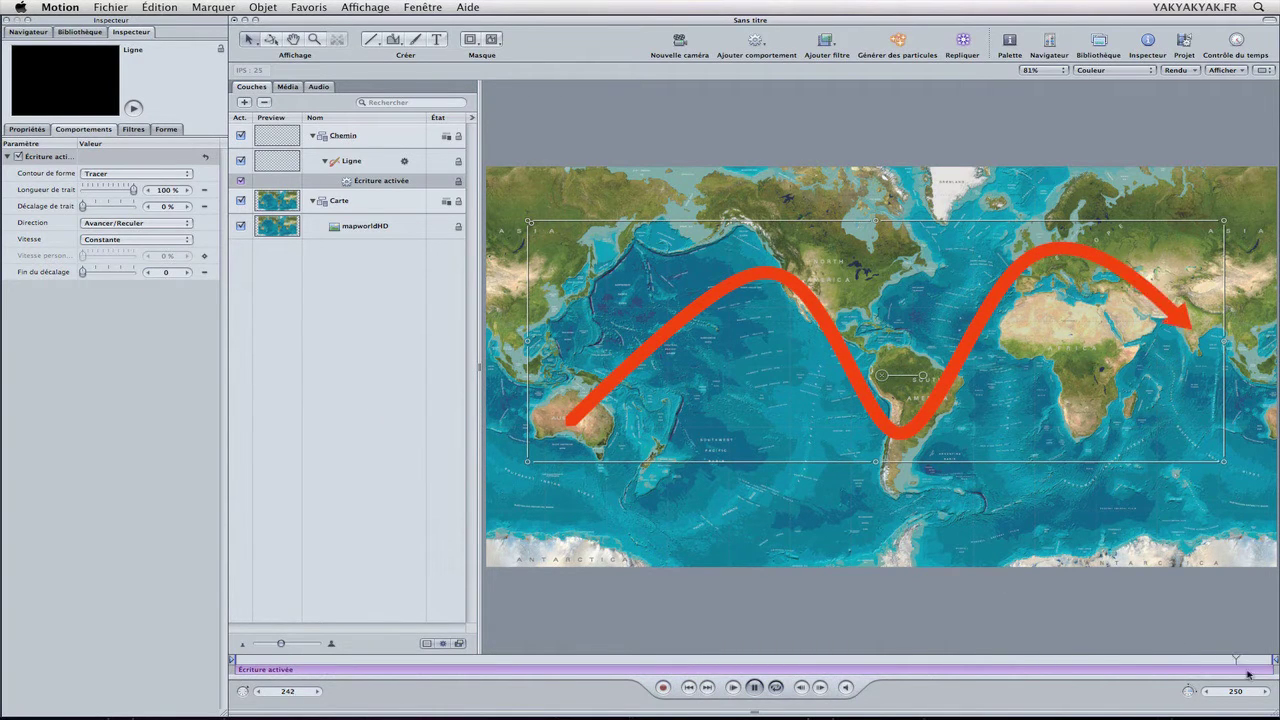
Step: Try shortening the Écriture activée behaviour twice during playback, and undo both changes
{"action": "left_click_drag", "start_coordinate": [1270, 673], "coordinate": [707, 680]}
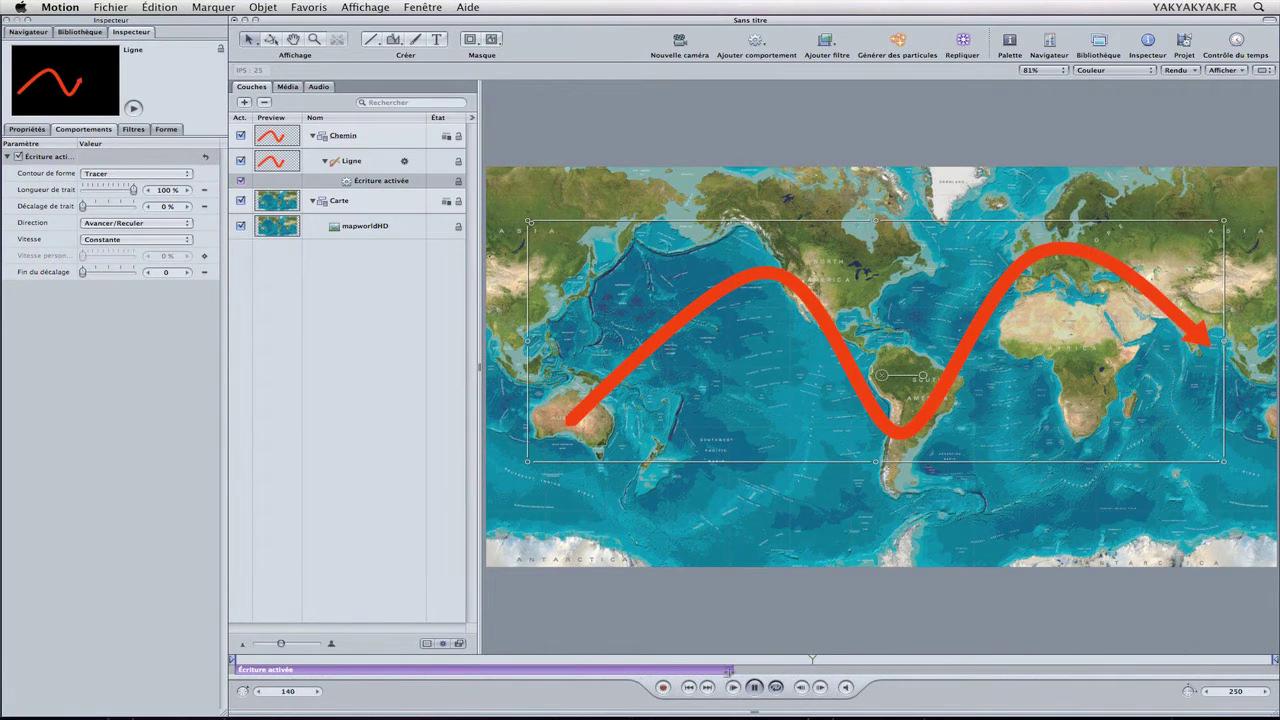
{"action": "left_click_drag", "start_coordinate": [731, 671], "coordinate": [441, 673]}
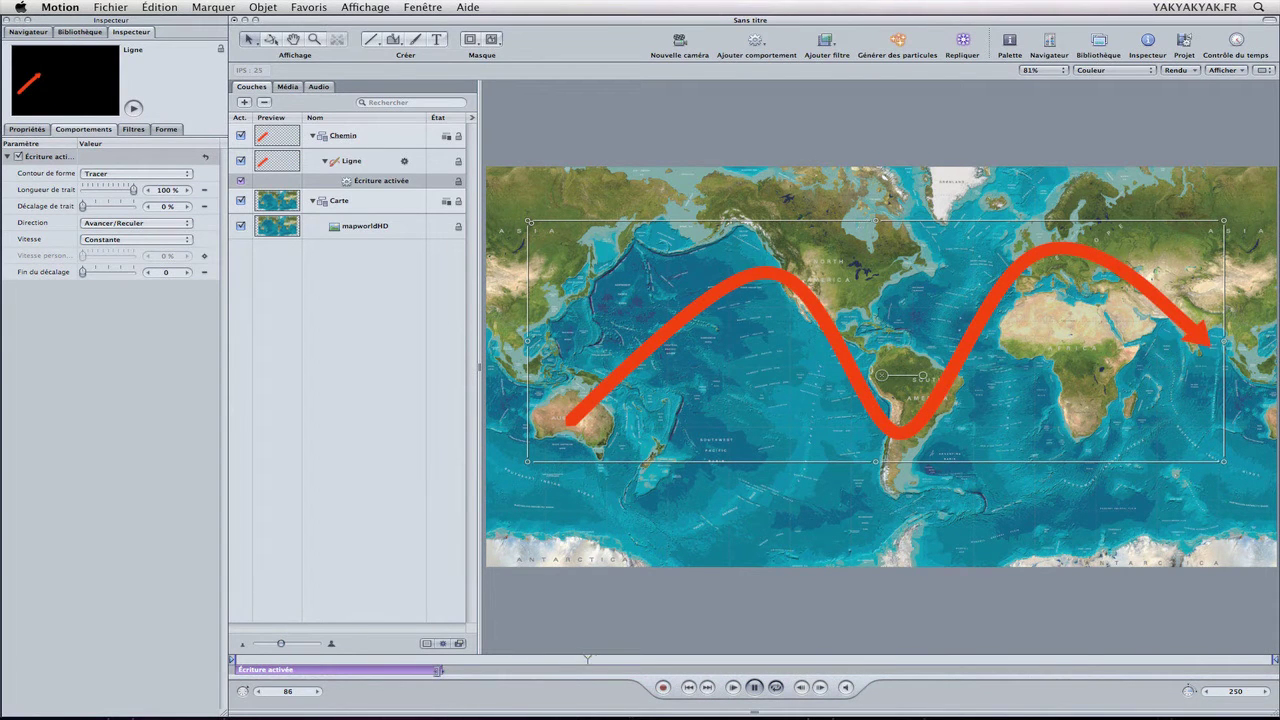
{"action": "key", "text": "super+z"}
{"action": "key", "text": "super+z"}
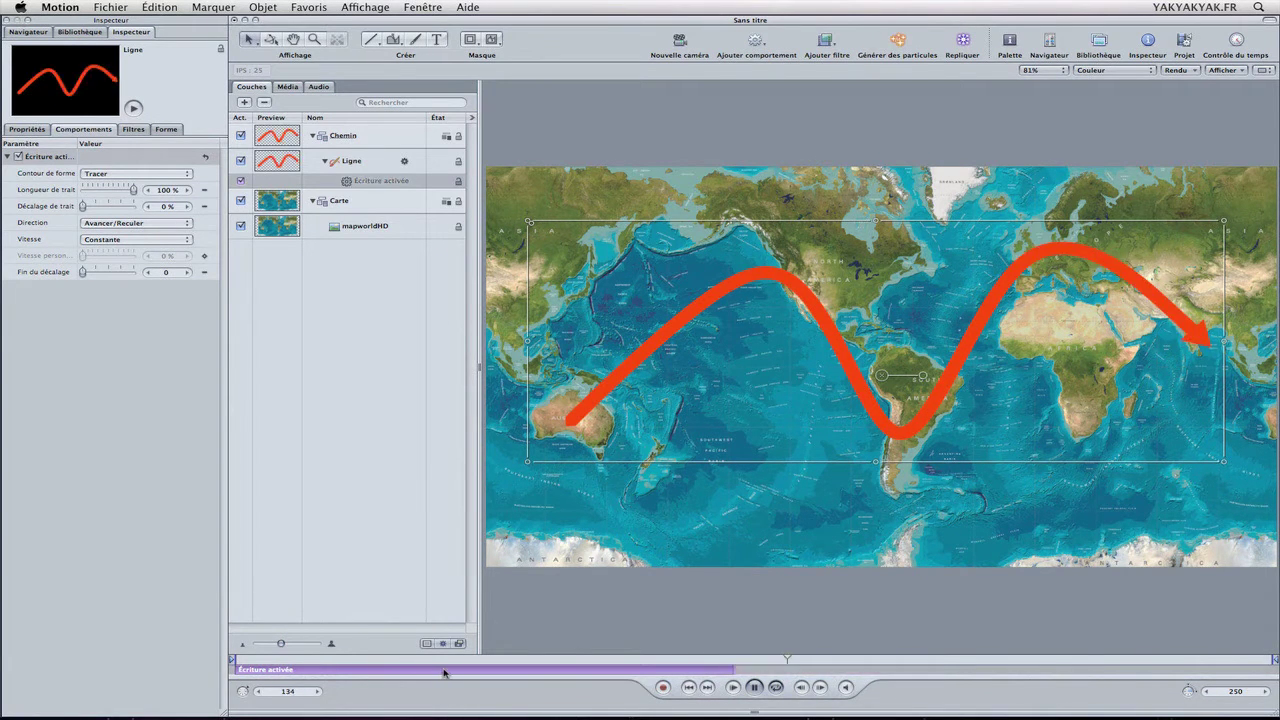
{"action": "key", "text": "super+z"}
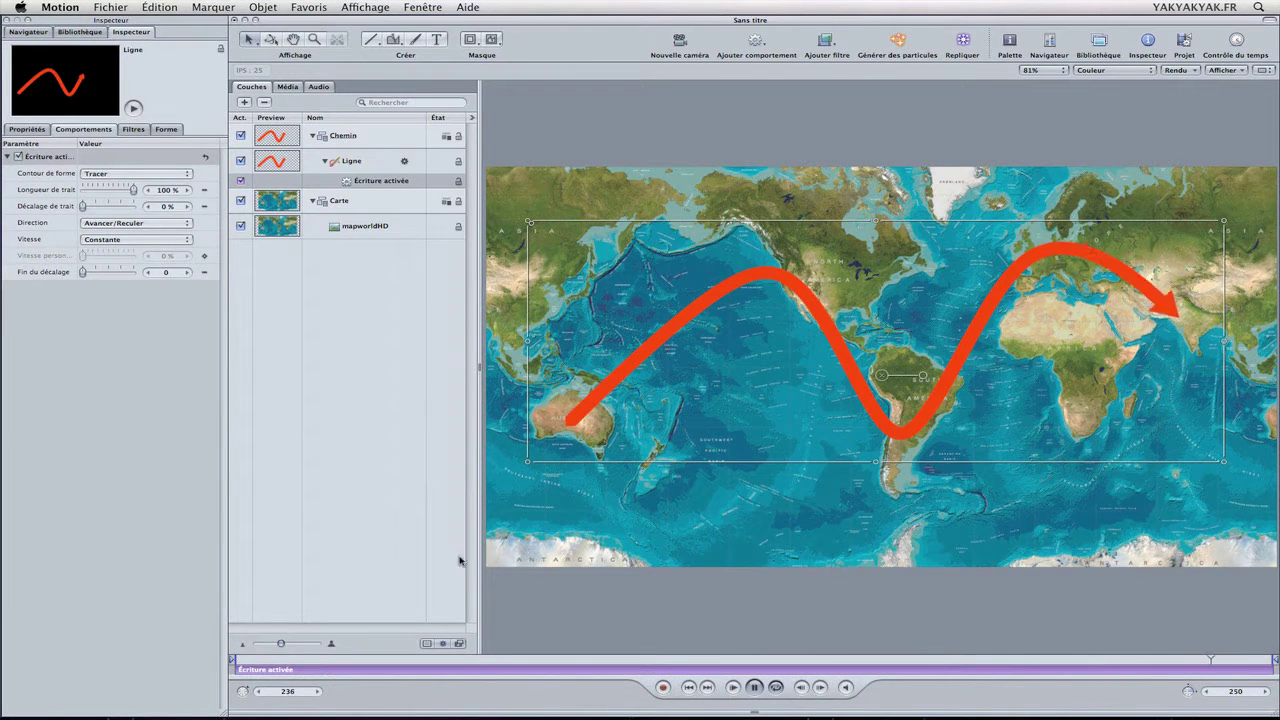
Step: Adjust the route by moving its start point within Australia, its end point near India, and the two control points shaping its later curves
{"action": "left_click", "coordinate": [368, 163]}
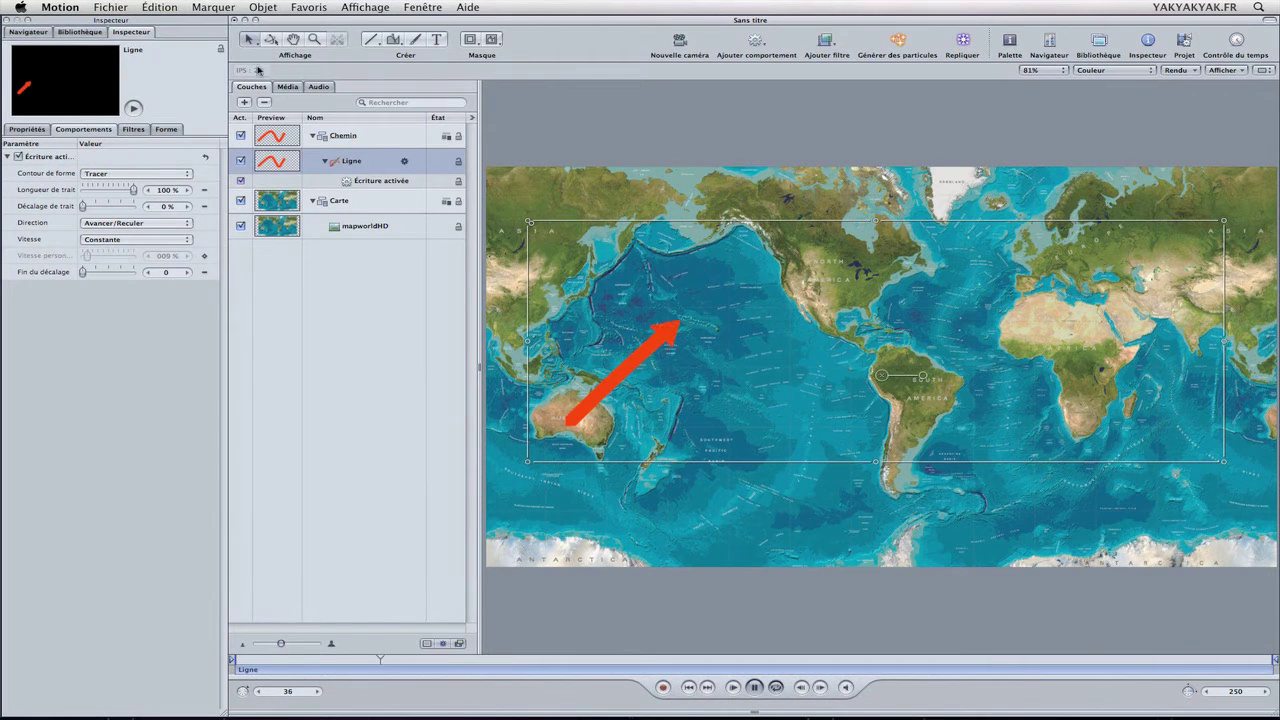
{"action": "double_click", "coordinate": [714, 303]}
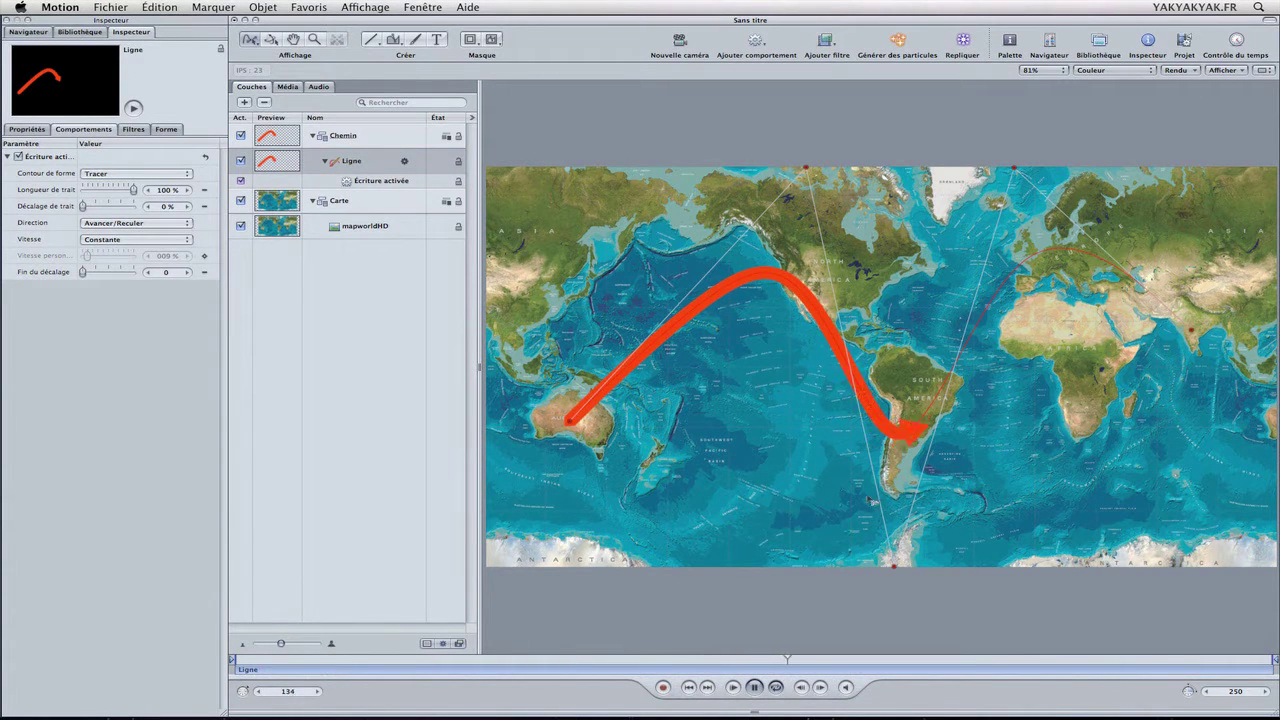
{"action": "left_click_drag", "start_coordinate": [571, 424], "coordinate": [585, 427]}
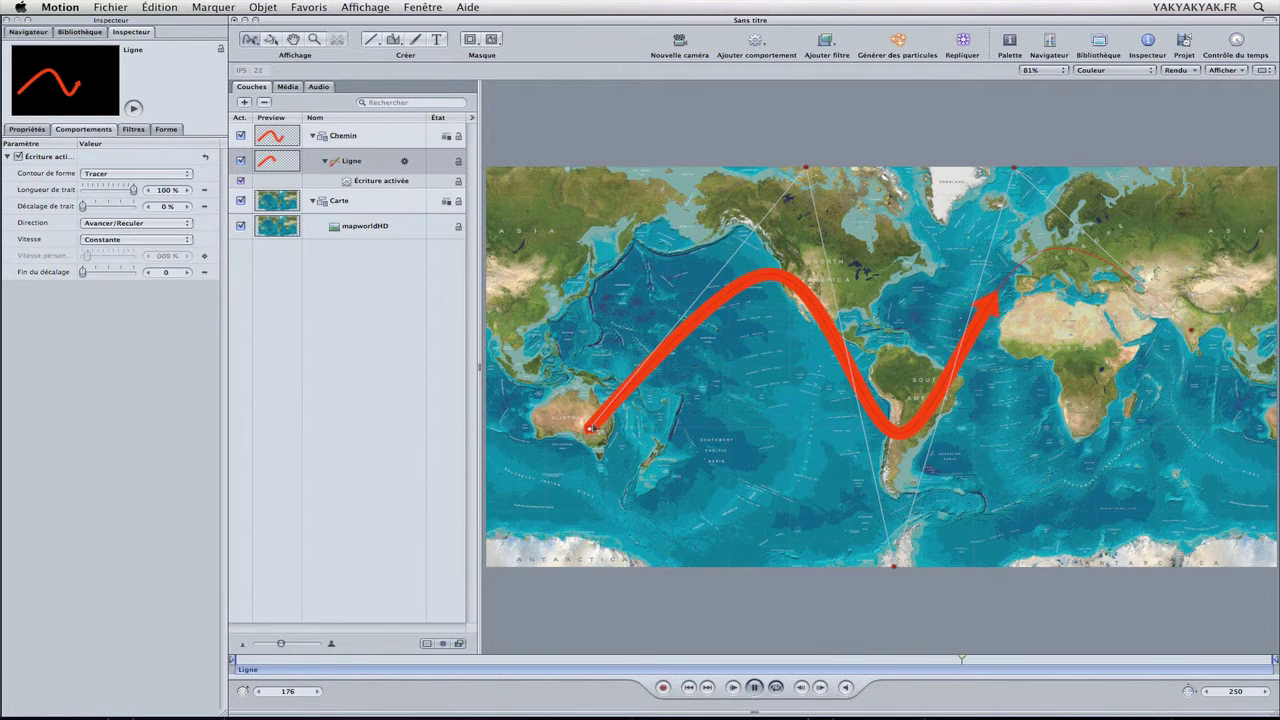
{"action": "mouse_move", "coordinate": [1193, 333]}
{"action": "left_mouse_down"}
{"action": "mouse_move", "coordinate": [1200, 405]}
{"action": "mouse_move", "coordinate": [1235, 440]}
{"action": "mouse_move", "coordinate": [1194, 338]}
{"action": "left_mouse_up"}
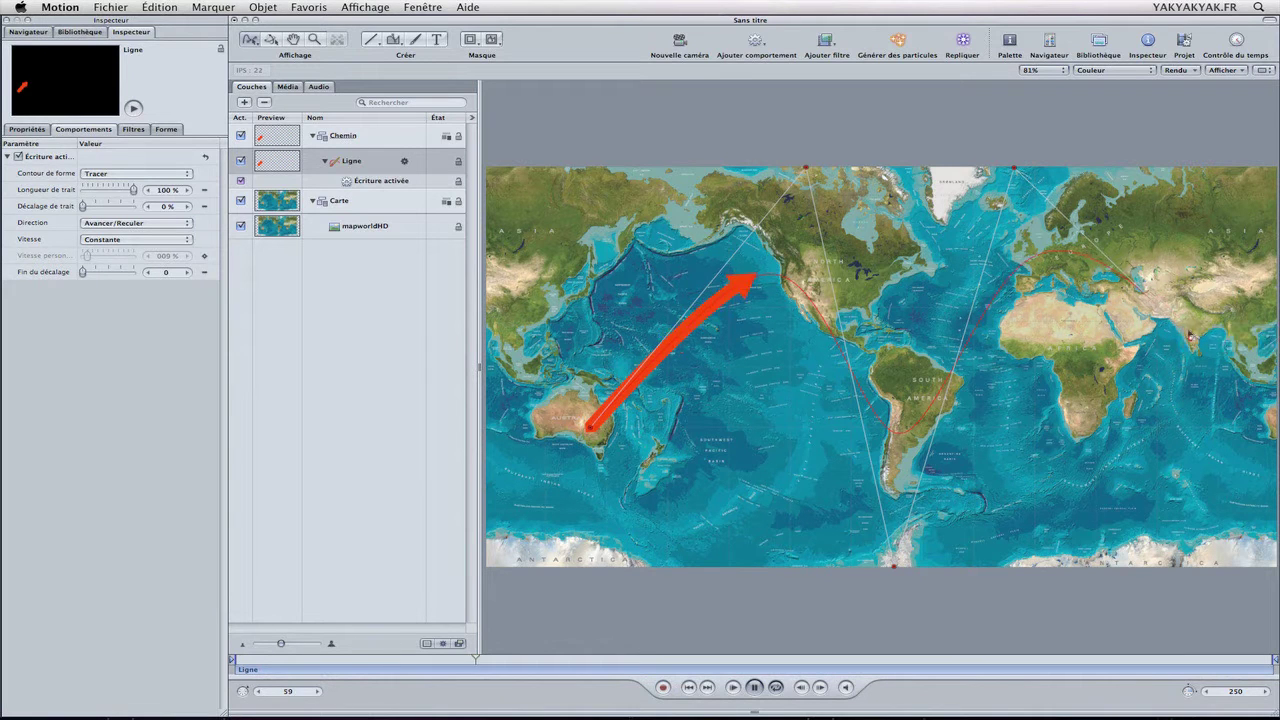
{"action": "left_click_drag", "start_coordinate": [1013, 167], "coordinate": [1013, 153]}
{"action": "mouse_move", "coordinate": [892, 563]}
{"action": "left_mouse_down"}
{"action": "mouse_move", "coordinate": [956, 564]}
{"action": "mouse_move", "coordinate": [875, 566]}
{"action": "mouse_move", "coordinate": [913, 568]}
{"action": "left_mouse_up"}
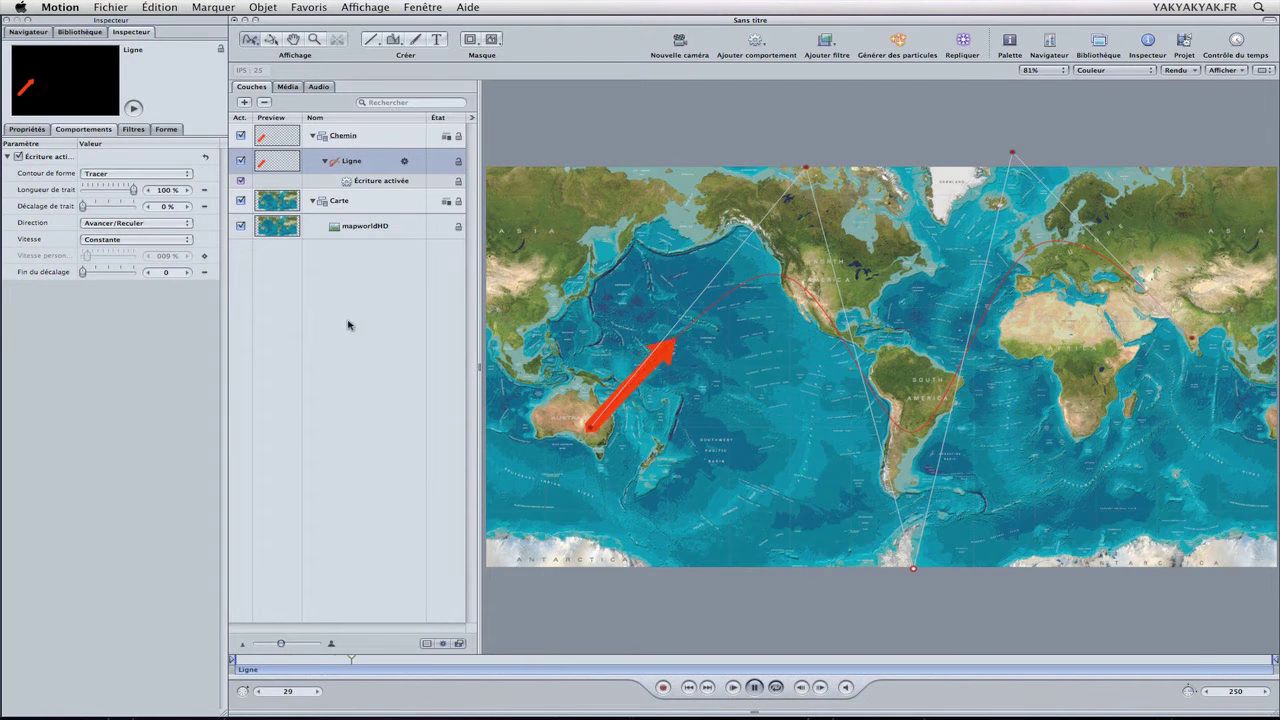
Step: Set the line's outline width to 17 in its floating HUD
{"action": "key", "text": "F7"}
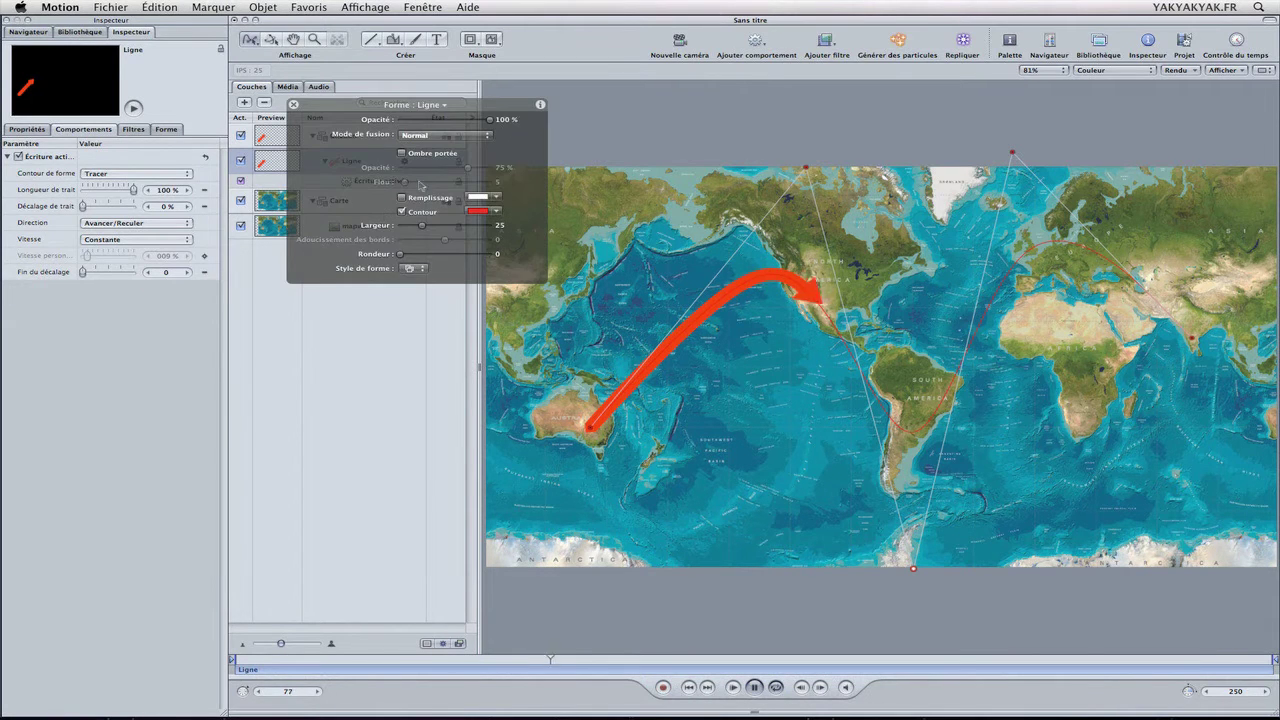
{"action": "left_click_drag", "start_coordinate": [422, 229], "coordinate": [417, 230]}
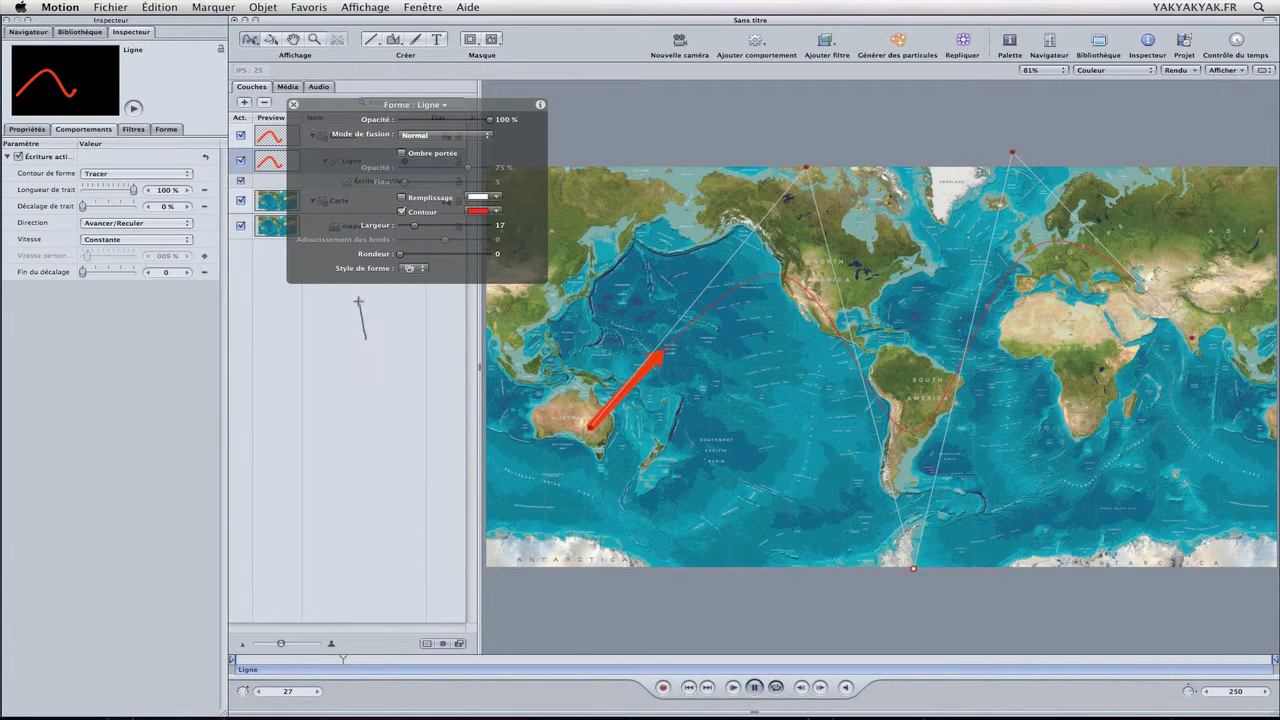
{"action": "key", "text": "F7"}
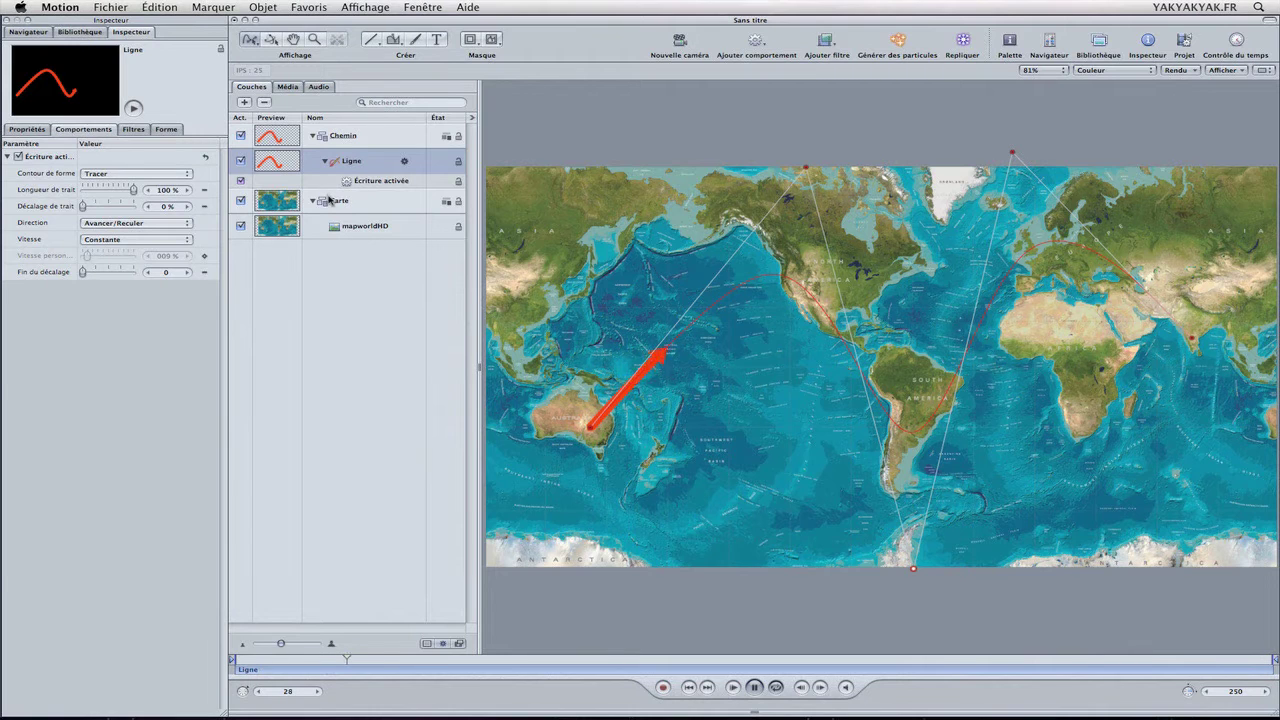
Step: Add a new camera with the groups switched to 3D, and stop playback at frame 250
{"action": "left_click", "coordinate": [375, 139]}
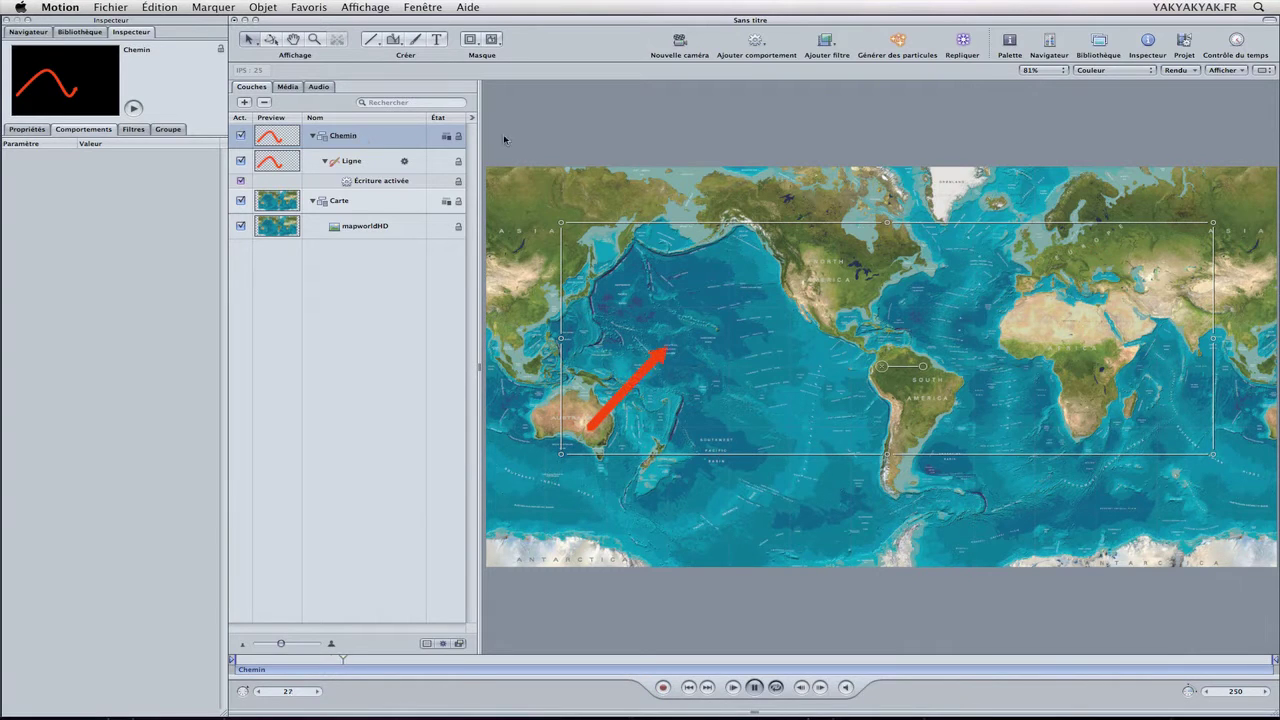
{"action": "left_click", "coordinate": [682, 45]}
{"action": "left_click", "coordinate": [846, 107]}
{"action": "left_click", "coordinate": [756, 686]}
{"action": "left_click_drag", "start_coordinate": [739, 659], "coordinate": [1272, 659]}
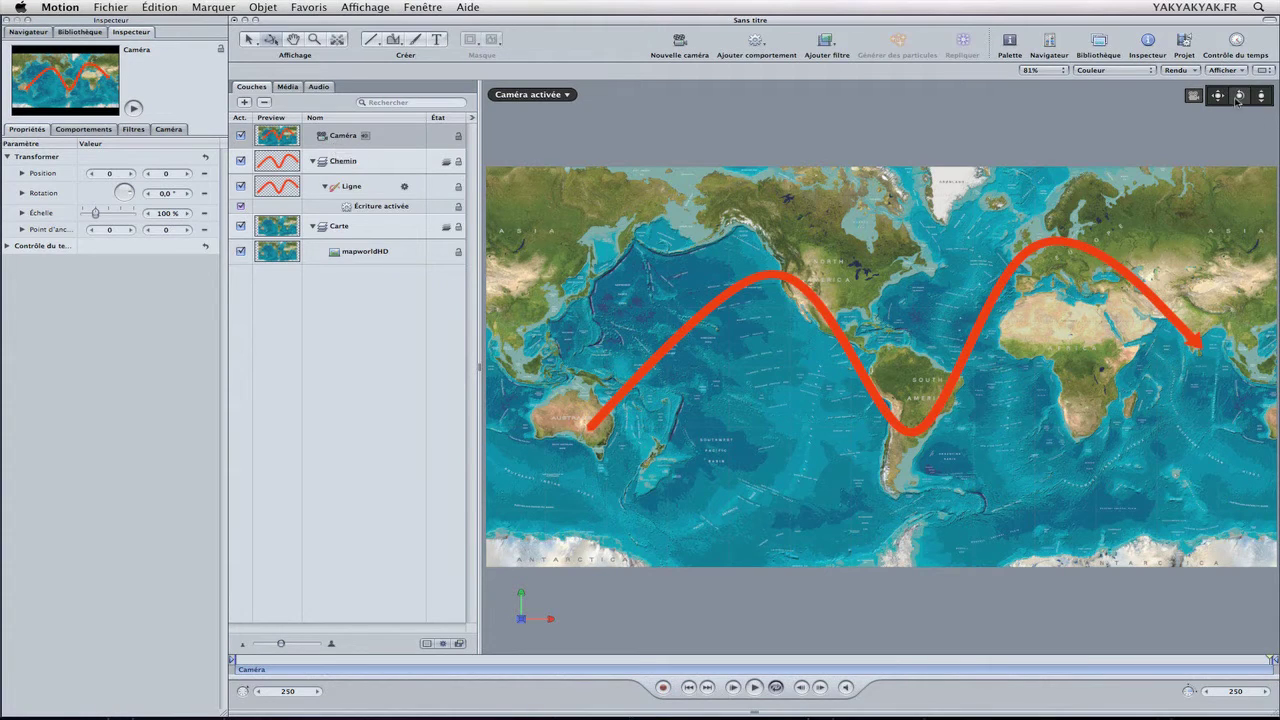
Step: Try moving the Chemin group in depth from an orbited active-camera view, and reset the camera view
{"action": "left_click_drag", "start_coordinate": [1239, 95], "coordinate": [1008, 265]}
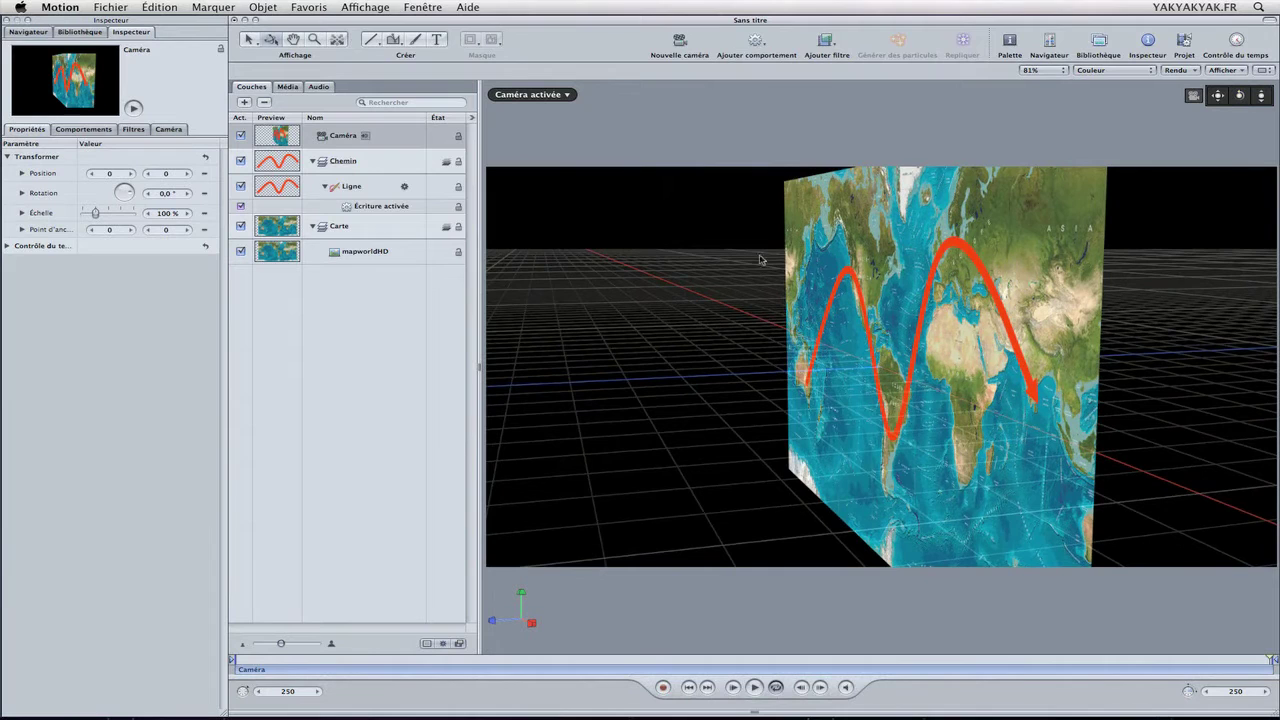
{"action": "left_click", "coordinate": [368, 165]}
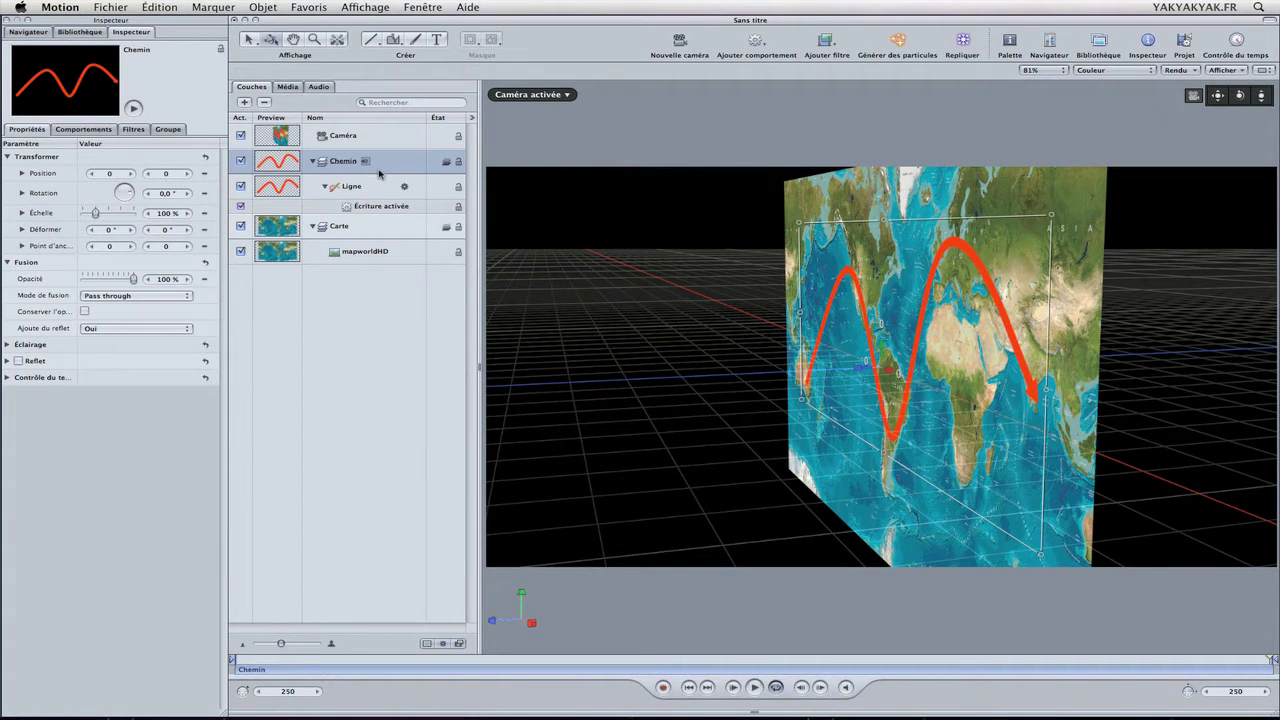
{"action": "mouse_move", "coordinate": [860, 373]}
{"action": "left_mouse_down"}
{"action": "mouse_move", "coordinate": [833, 372]}
{"action": "mouse_move", "coordinate": [874, 370]}
{"action": "left_mouse_up"}
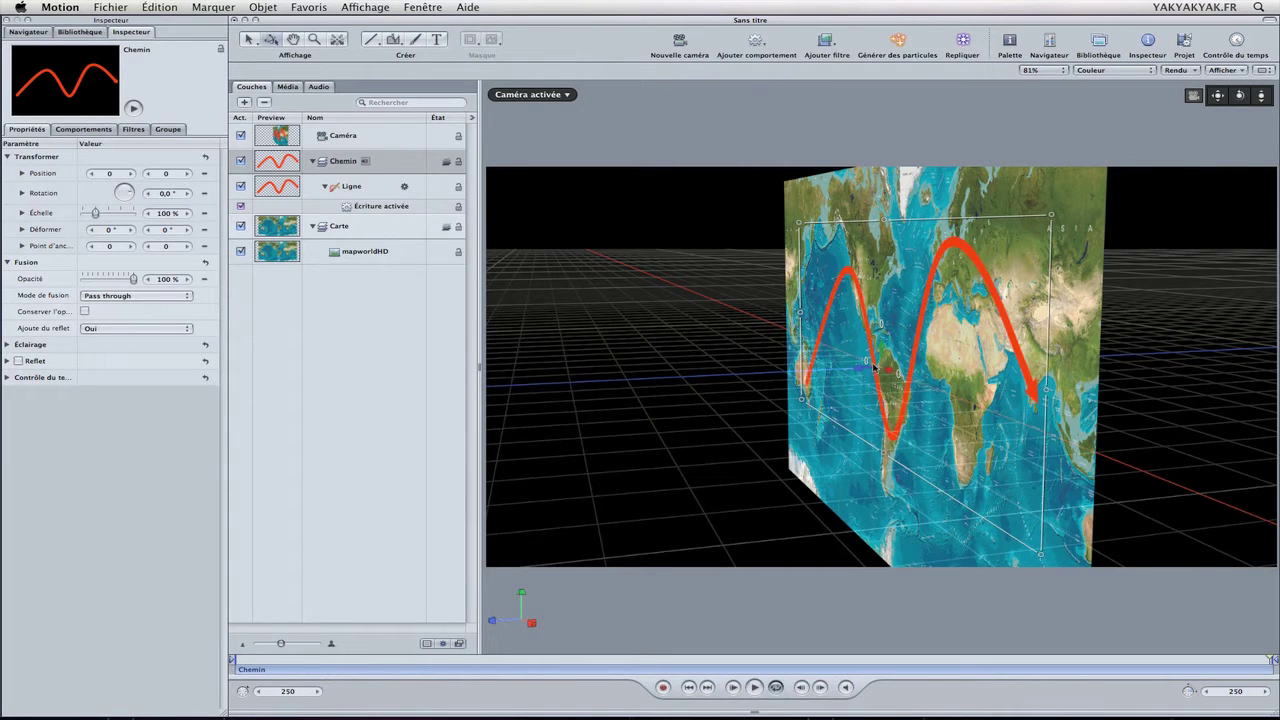
{"action": "key", "text": "ctrl+r"}
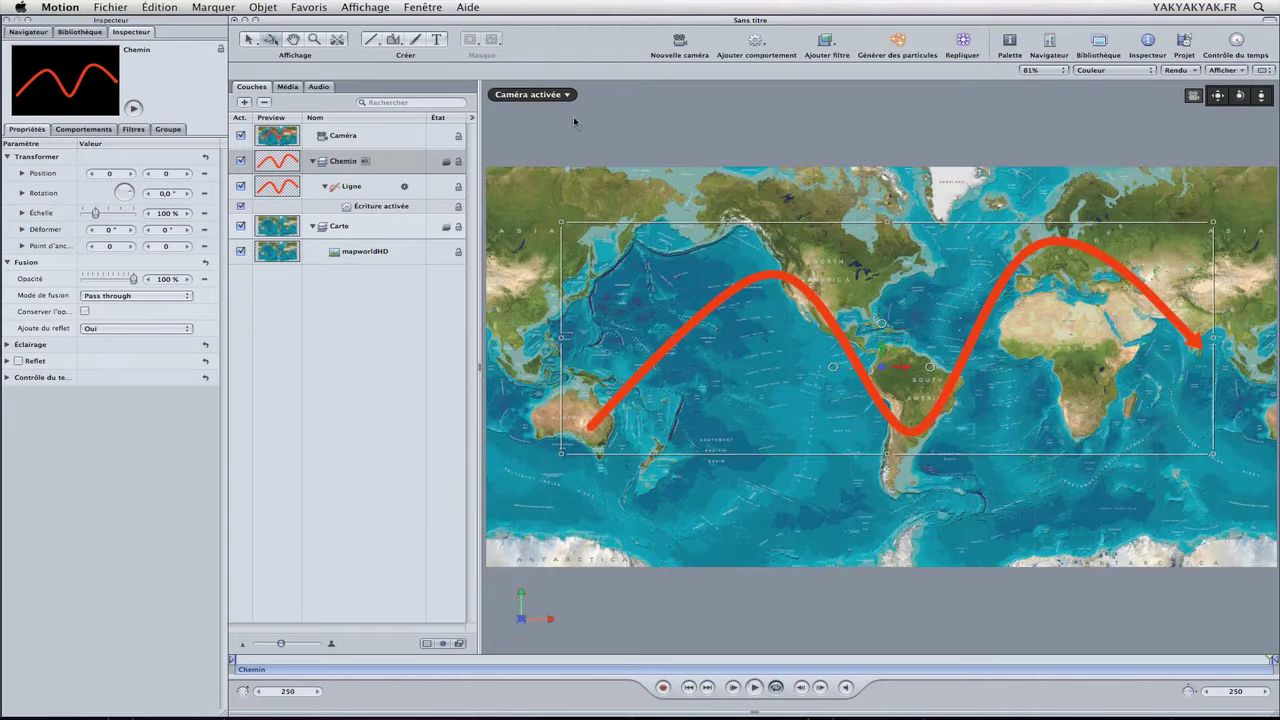
Step: Switch to the Perspective view, orbit to an angled view, and move the Chemin group slightly forward of the map along its depth axis
{"action": "left_click", "coordinate": [566, 97]}
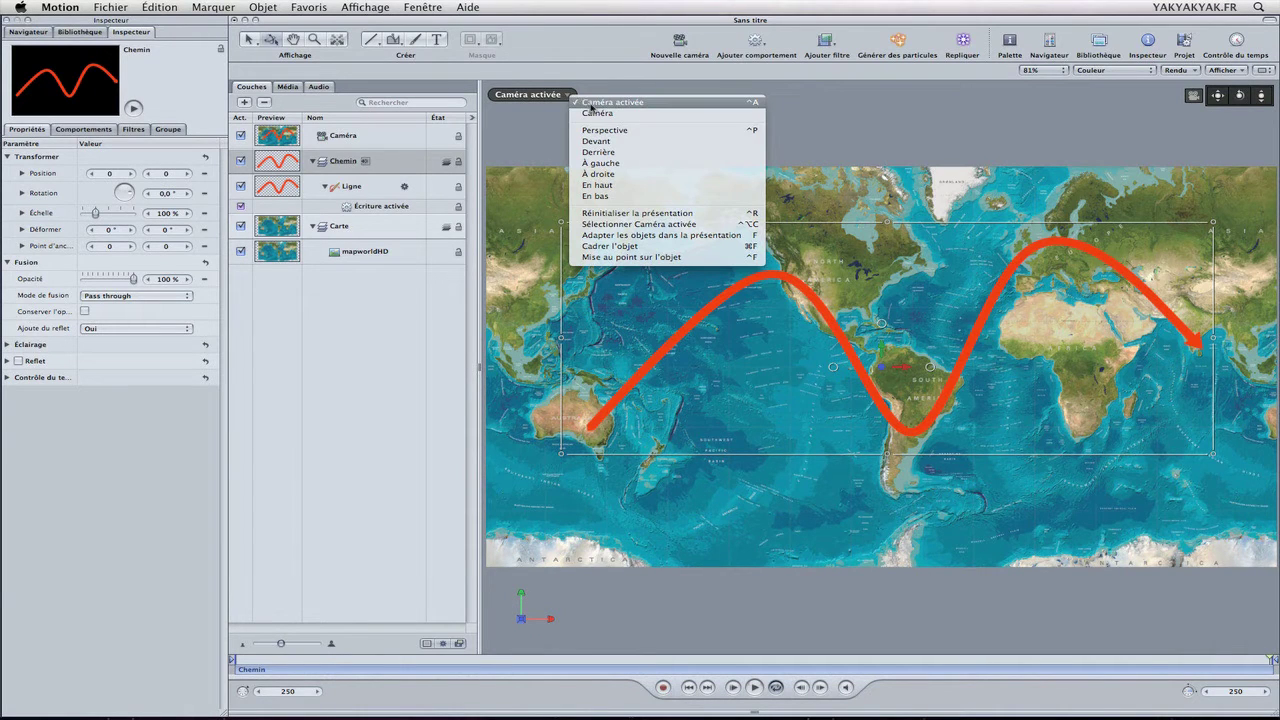
{"action": "left_click", "coordinate": [597, 137]}
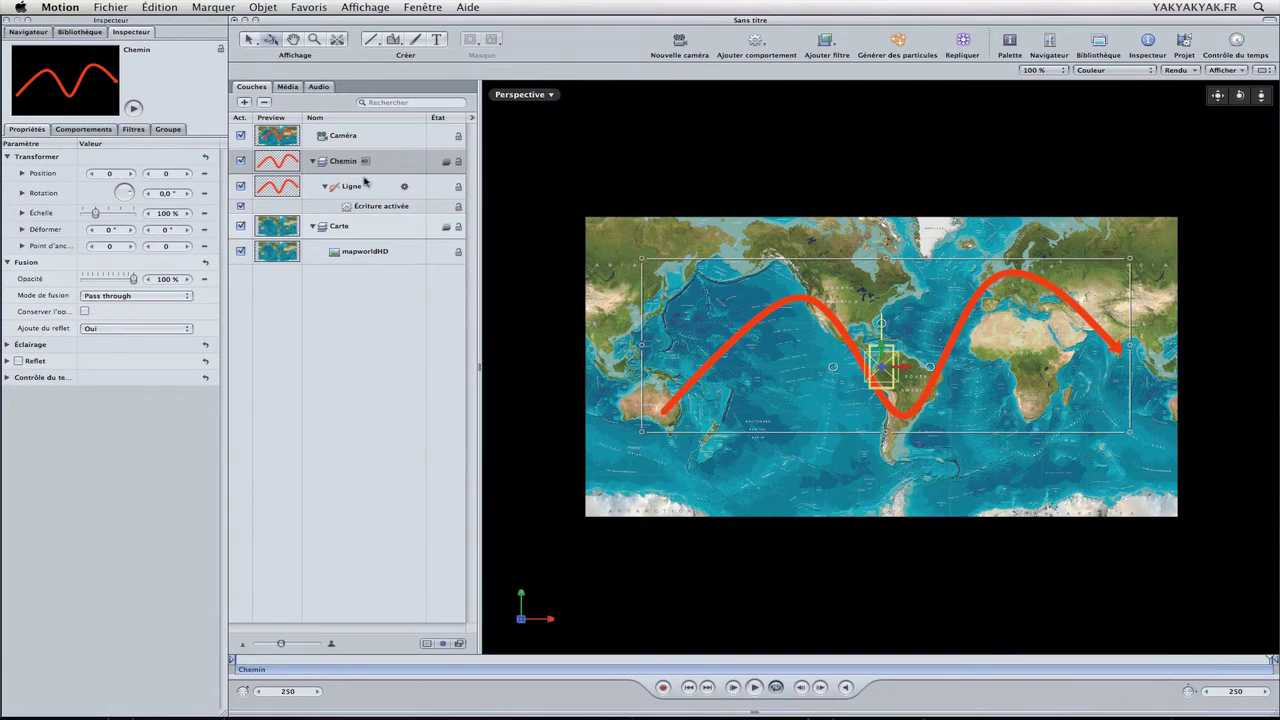
{"action": "left_click_drag", "start_coordinate": [1240, 95], "coordinate": [1089, 128]}
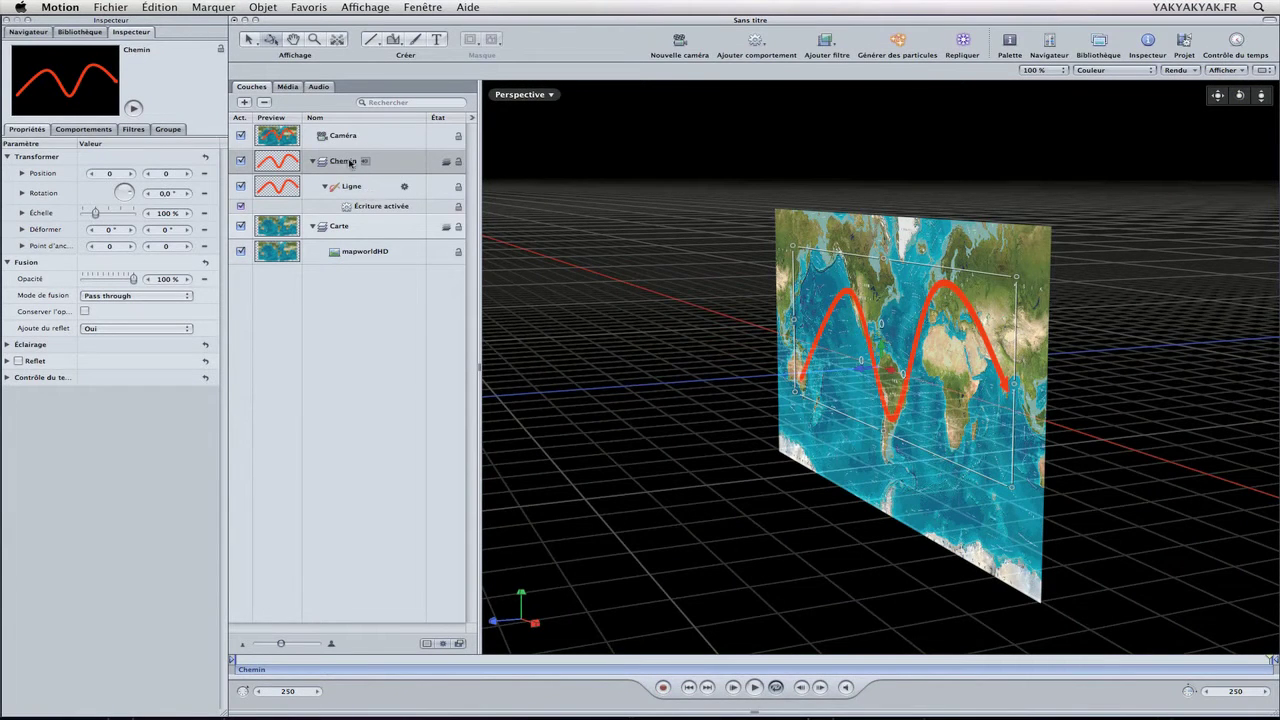
{"action": "mouse_move", "coordinate": [860, 370]}
{"action": "left_mouse_down"}
{"action": "mouse_move", "coordinate": [685, 388]}
{"action": "mouse_move", "coordinate": [571, 417]}
{"action": "mouse_move", "coordinate": [765, 360]}
{"action": "mouse_move", "coordinate": [891, 364]}
{"action": "mouse_move", "coordinate": [852, 371]}
{"action": "left_mouse_up"}
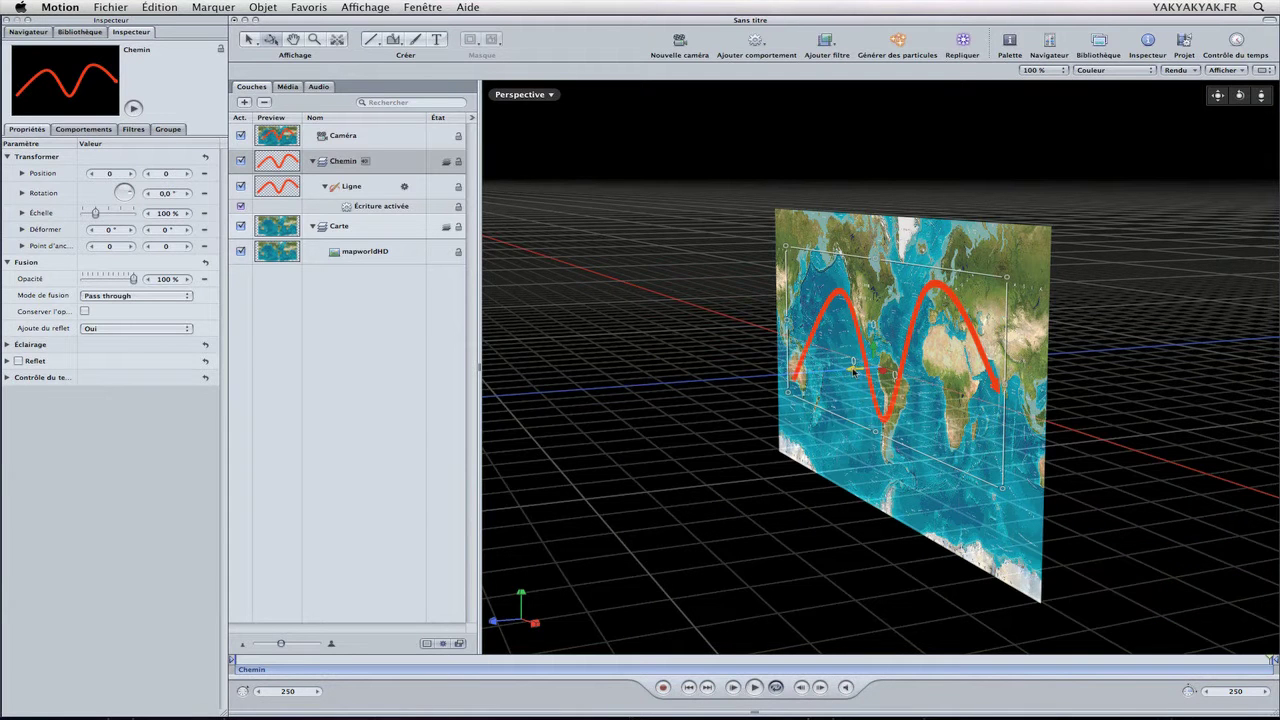
{"action": "left_click_drag", "start_coordinate": [1239, 94], "coordinate": [1195, 95]}
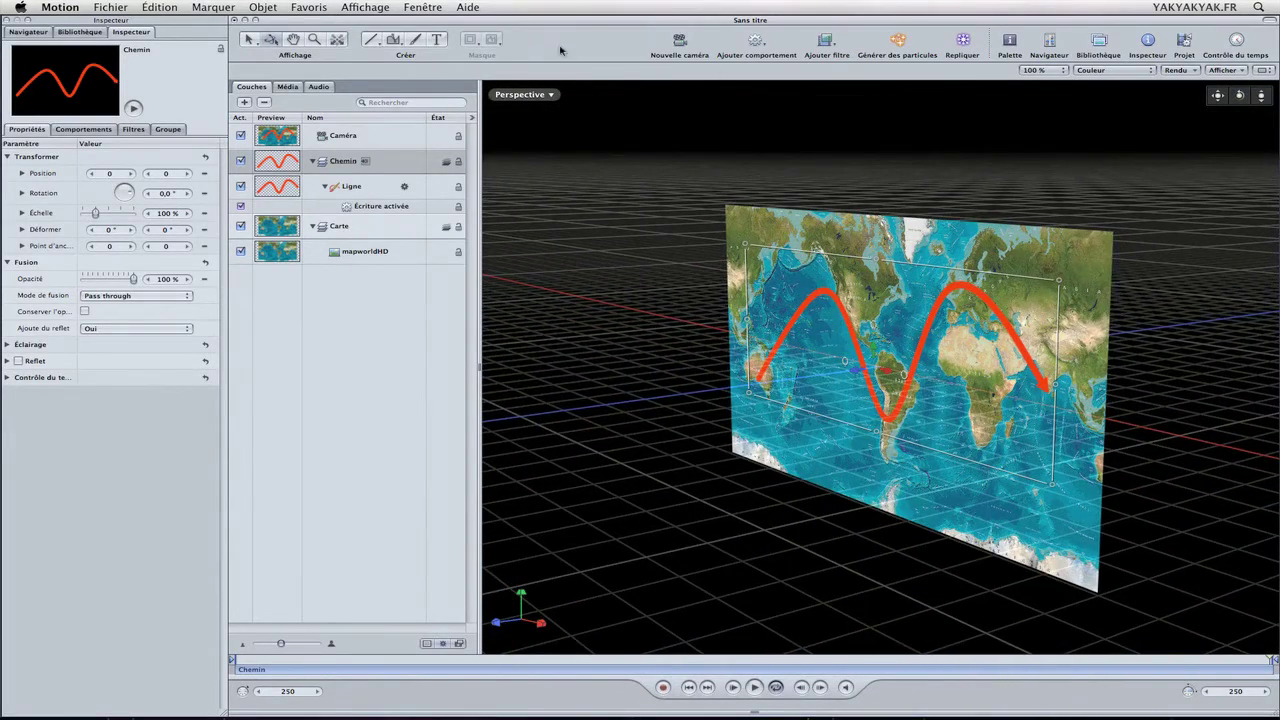
Step: Add a new point light, move it out in front of the map, and set its intensity to 318 %
{"action": "left_click", "coordinate": [263, 7]}
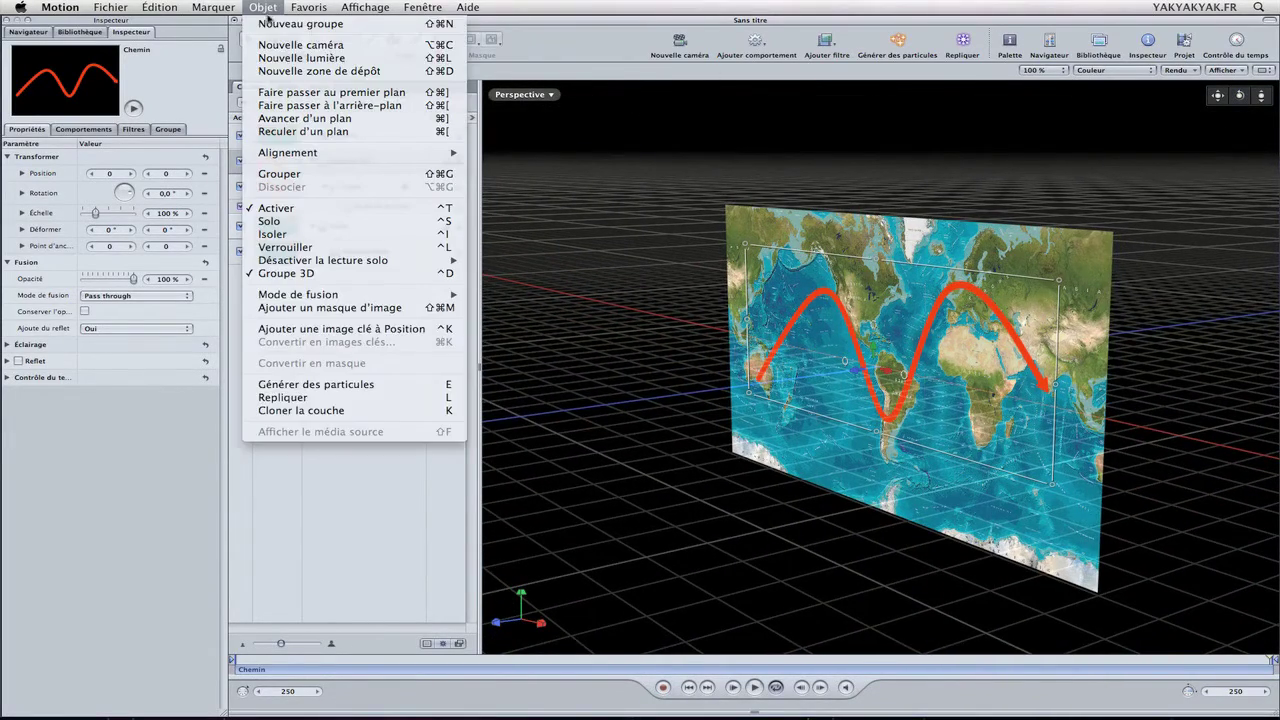
{"action": "left_click", "coordinate": [290, 58]}
{"action": "left_click_drag", "start_coordinate": [831, 378], "coordinate": [757, 385]}
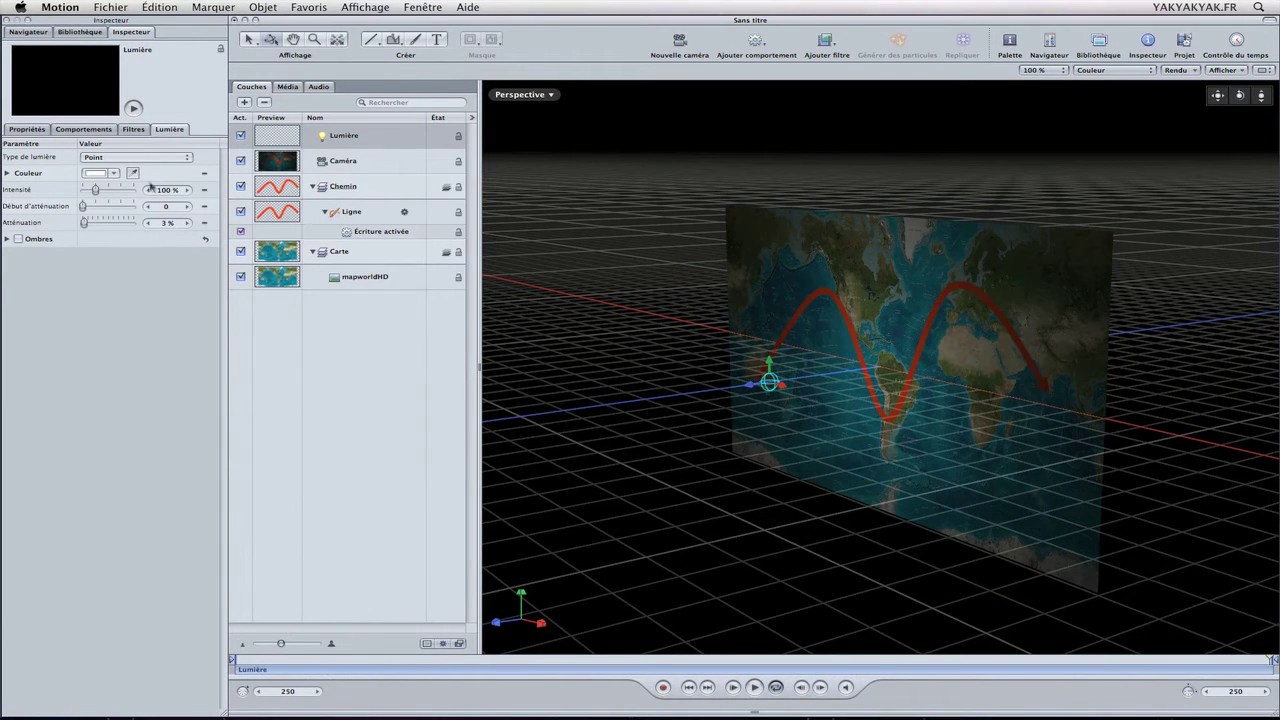
{"action": "left_click_drag", "start_coordinate": [100, 196], "coordinate": [127, 197]}
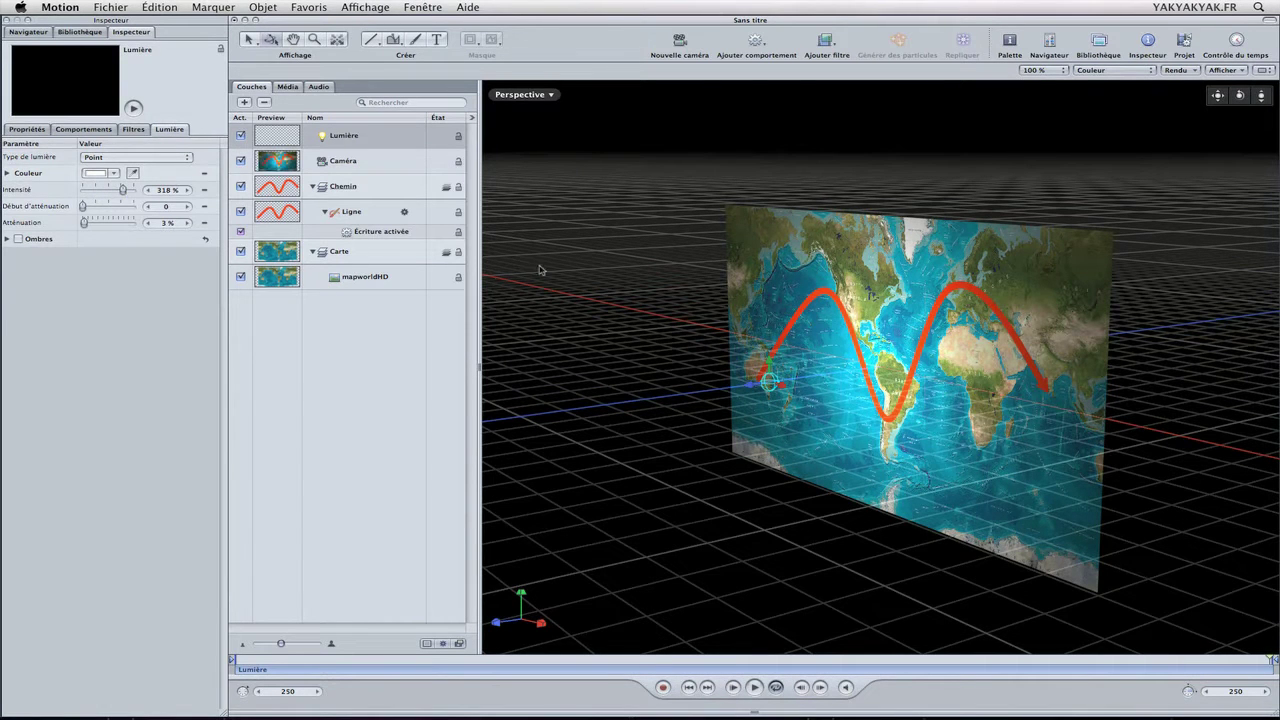
Step: Look through Caméra with the frame fitted to the canvas, and set the light's intensity to 337 %
{"action": "left_click", "coordinate": [548, 94]}
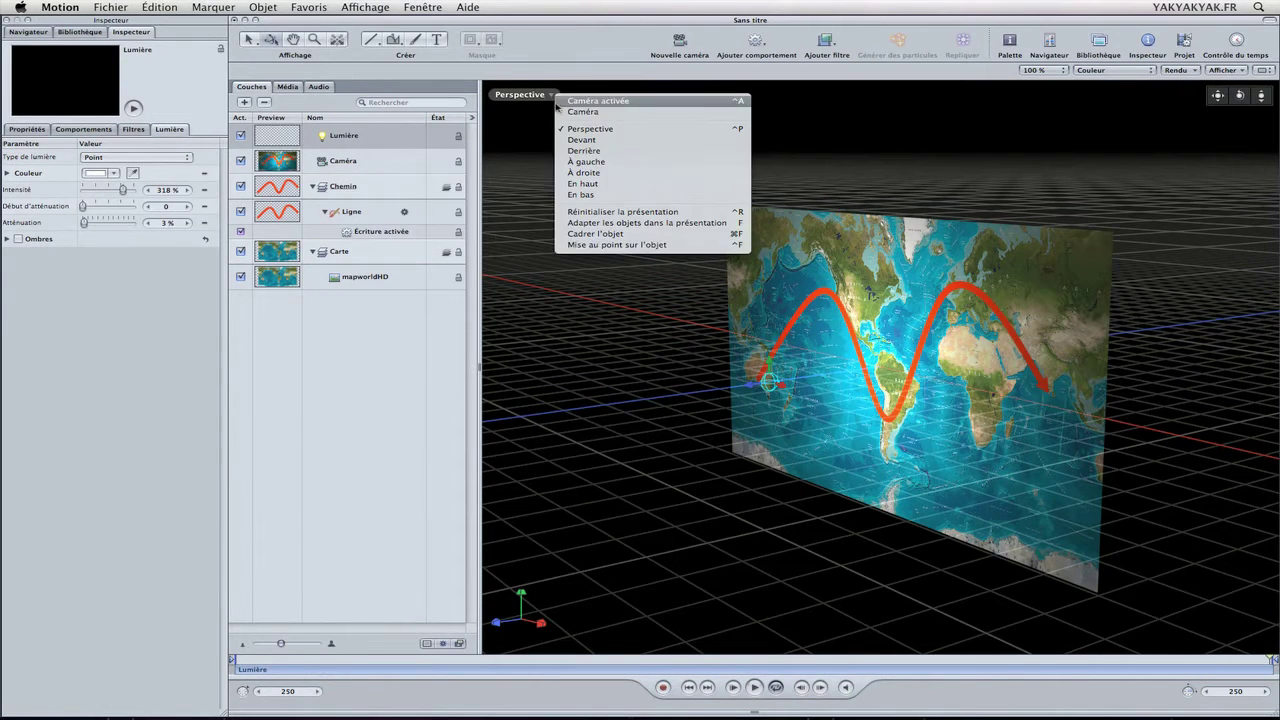
{"action": "left_click", "coordinate": [583, 111]}
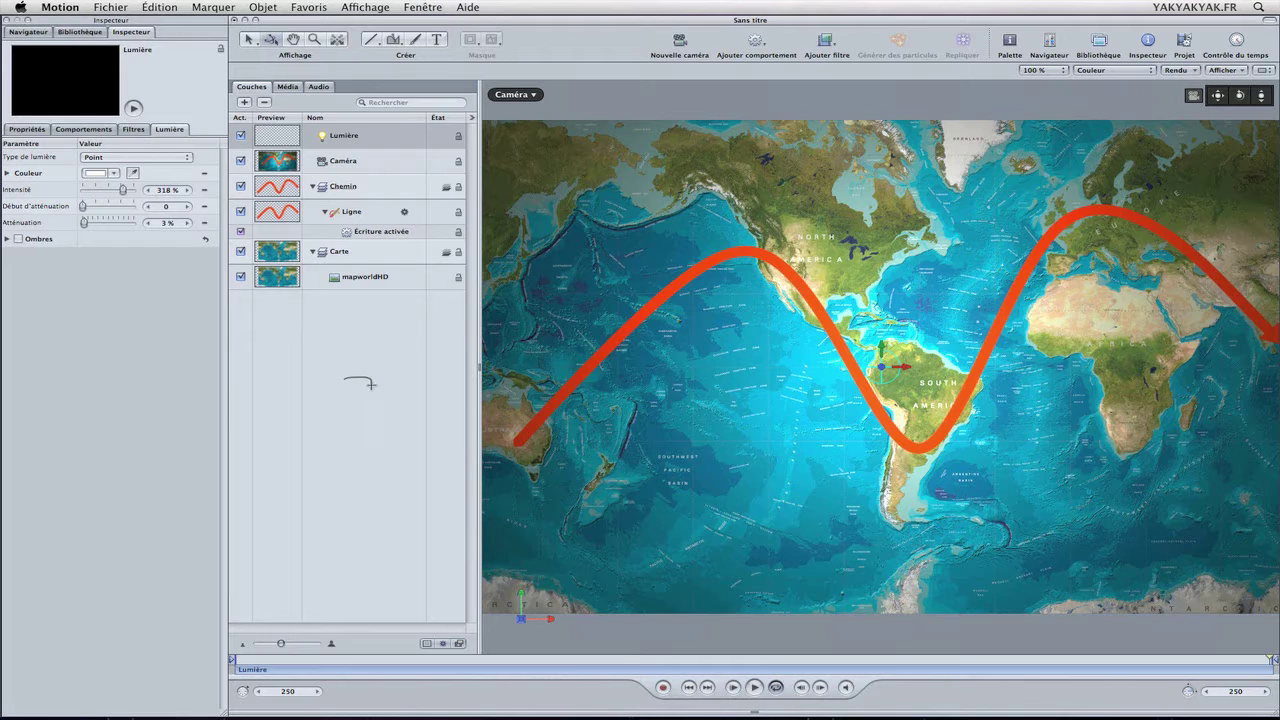
{"action": "key", "text": "shift+z"}
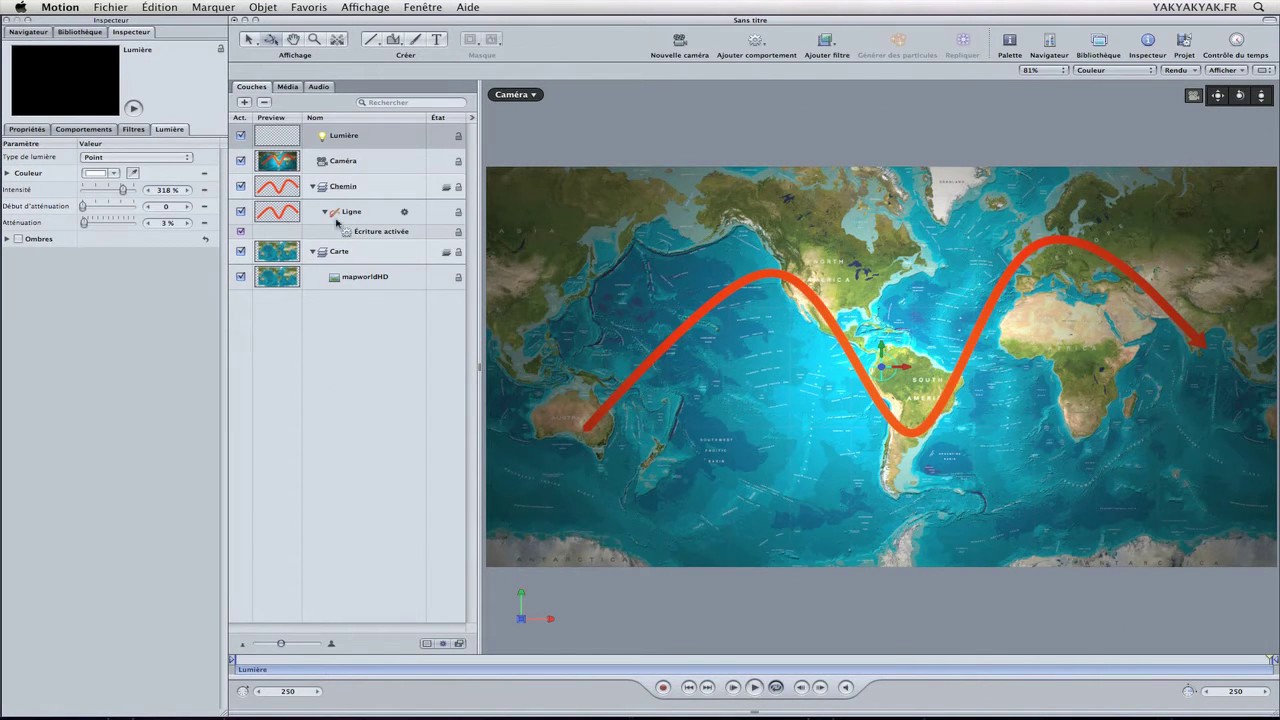
{"action": "mouse_move", "coordinate": [129, 199]}
{"action": "left_mouse_down"}
{"action": "mouse_move", "coordinate": [108, 193]}
{"action": "mouse_move", "coordinate": [125, 193]}
{"action": "left_mouse_up"}
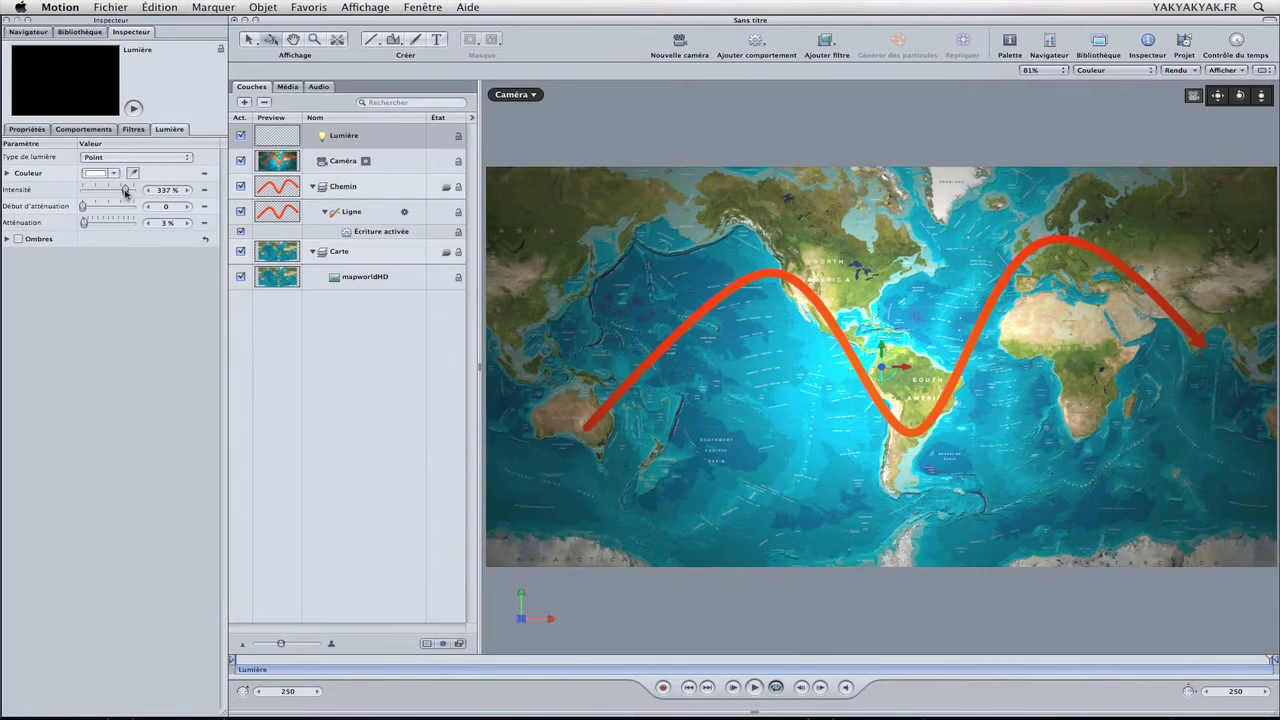
Step: Switch the light off and on twice to compare the scene with and without it
{"action": "left_click", "coordinate": [239, 136]}
{"action": "left_click", "coordinate": [239, 136]}
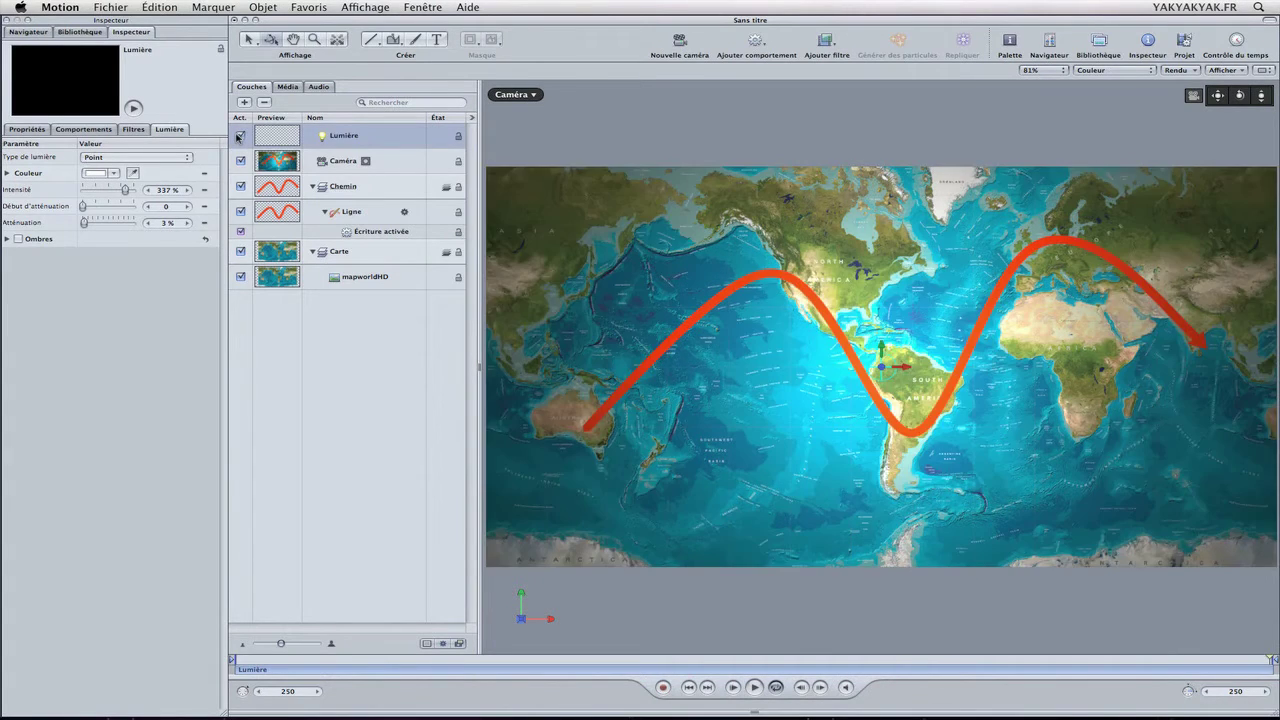
{"action": "left_click", "coordinate": [239, 136]}
{"action": "left_click", "coordinate": [239, 136]}
Step: Enable a drop shadow on the Ligne shape with blur 2 and distance 8, and preview the animation up to frame 180
{"action": "left_click", "coordinate": [383, 211]}
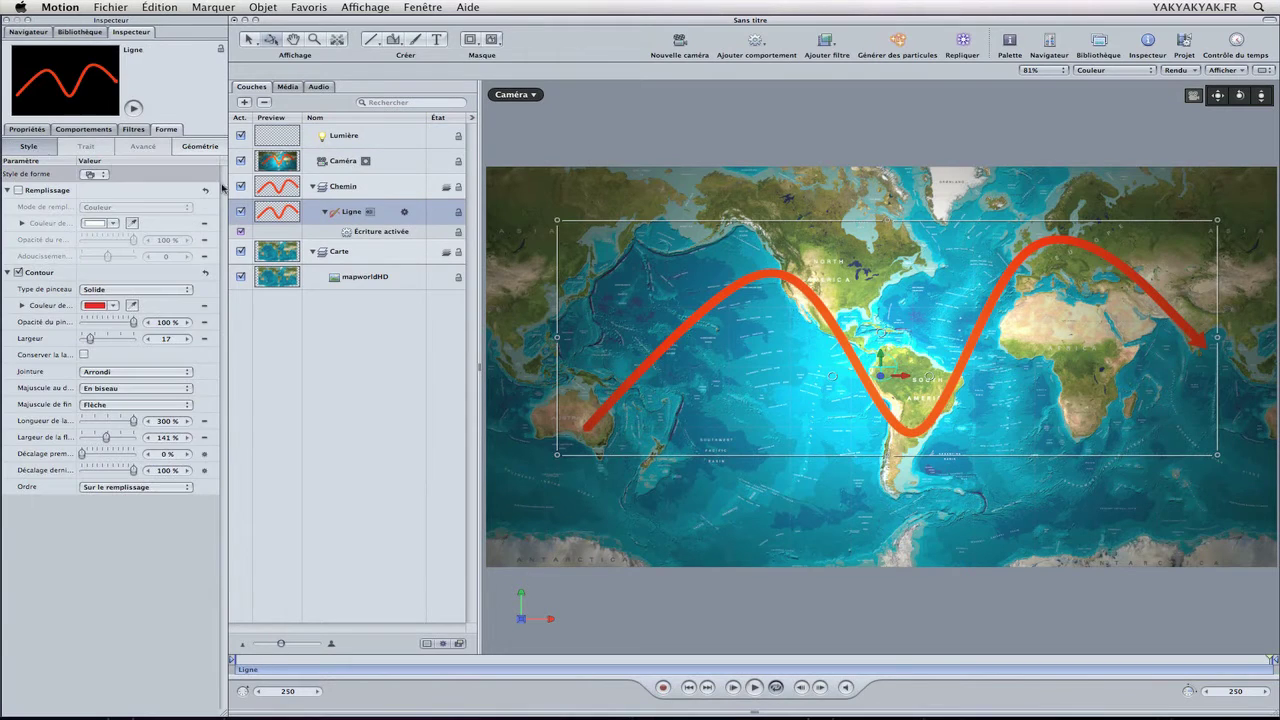
{"action": "left_click", "coordinate": [30, 130]}
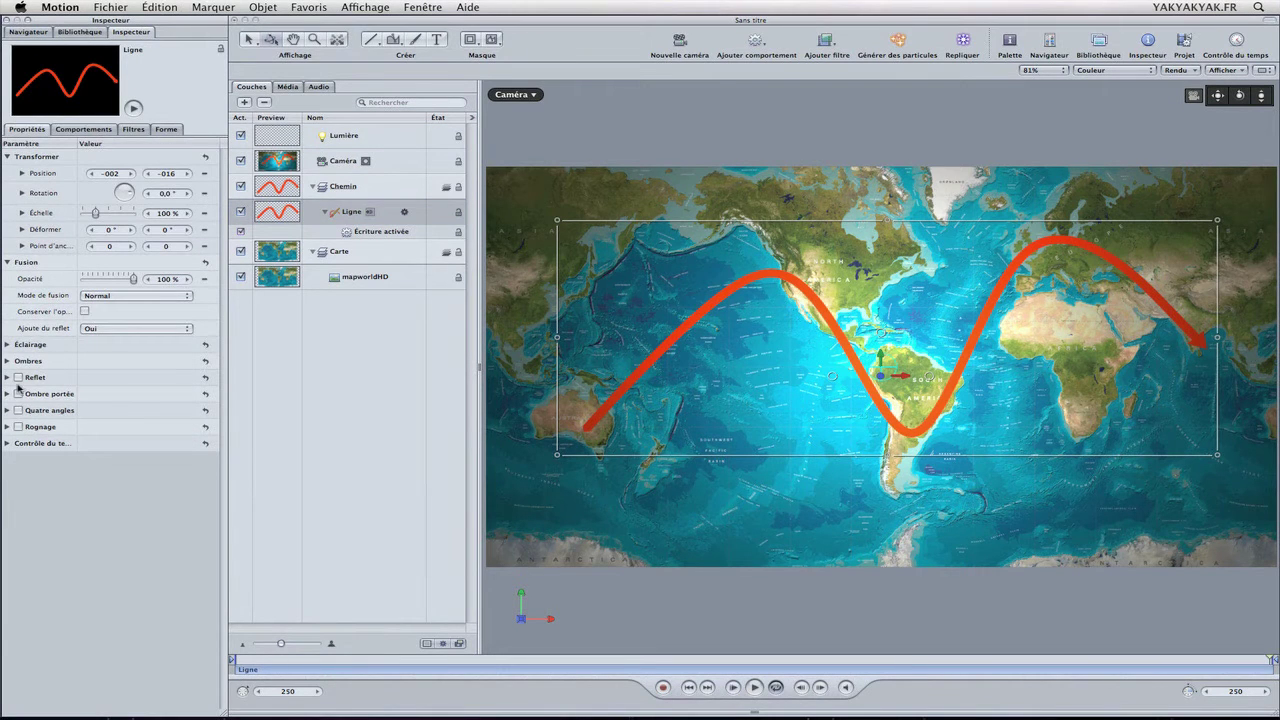
{"action": "left_click", "coordinate": [18, 394]}
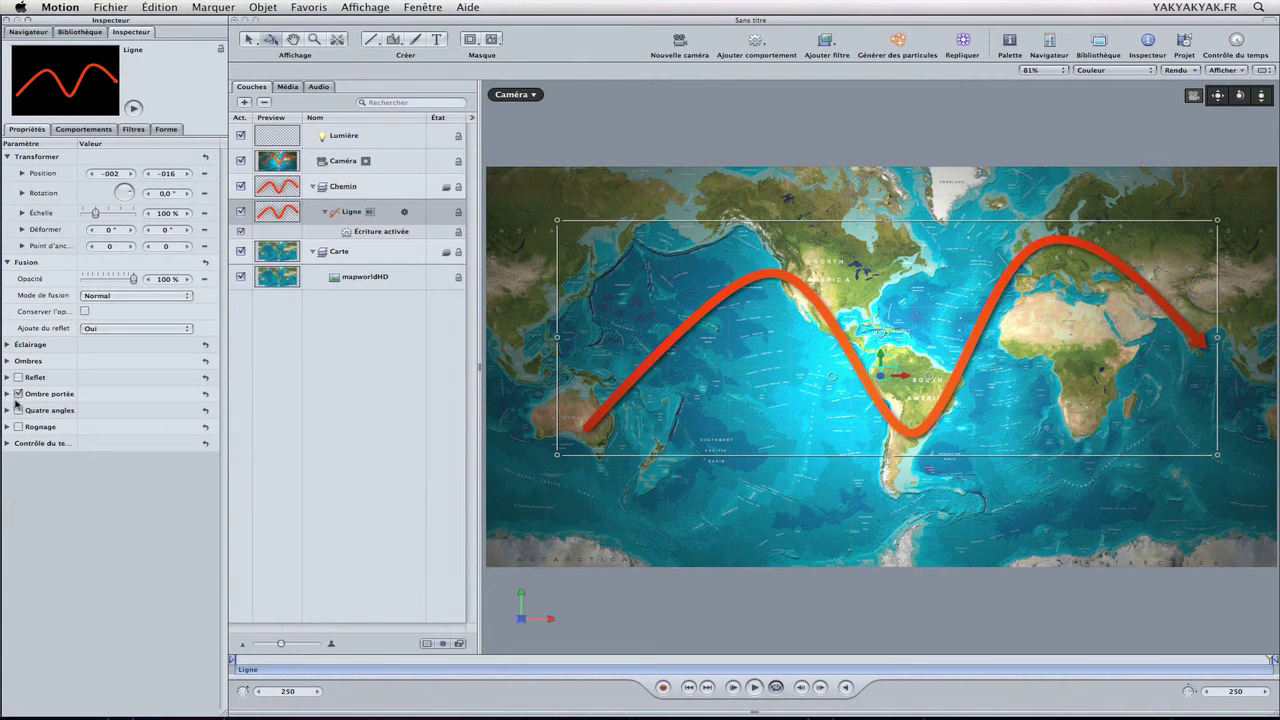
{"action": "left_click", "coordinate": [7, 394]}
{"action": "left_click_drag", "start_coordinate": [84, 461], "coordinate": [85, 462]}
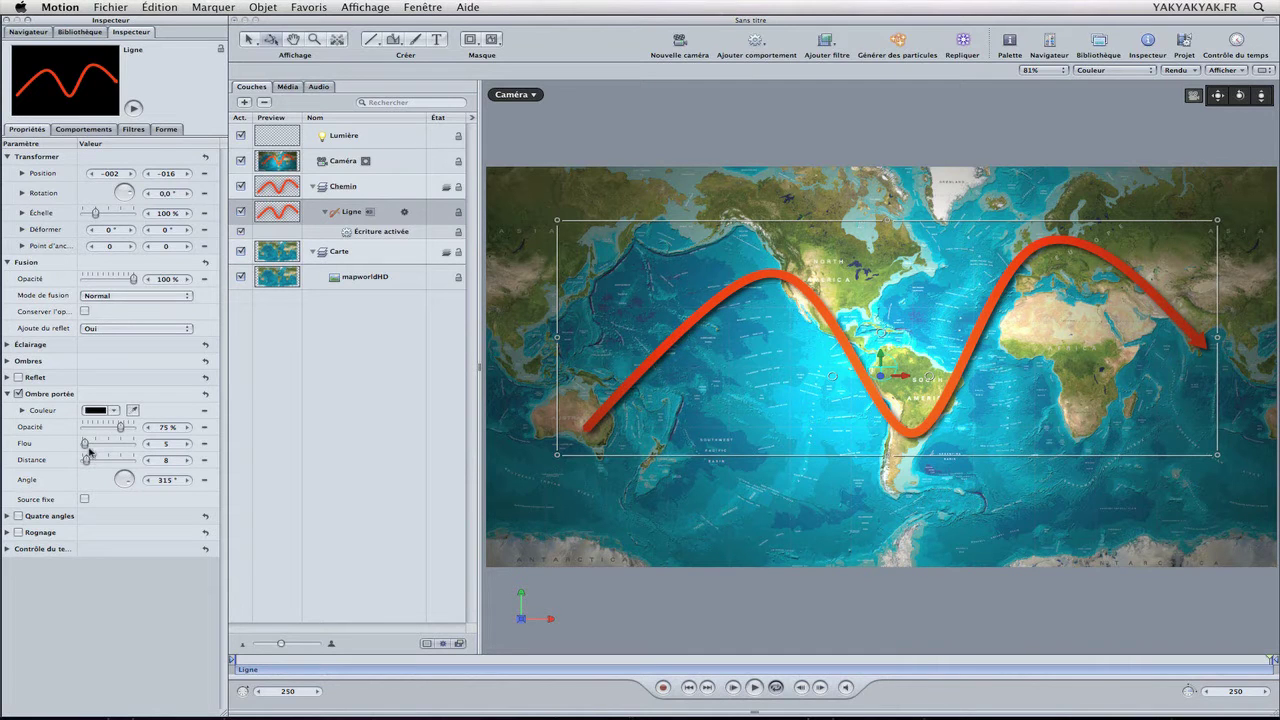
{"action": "left_click_drag", "start_coordinate": [84, 447], "coordinate": [82, 447]}
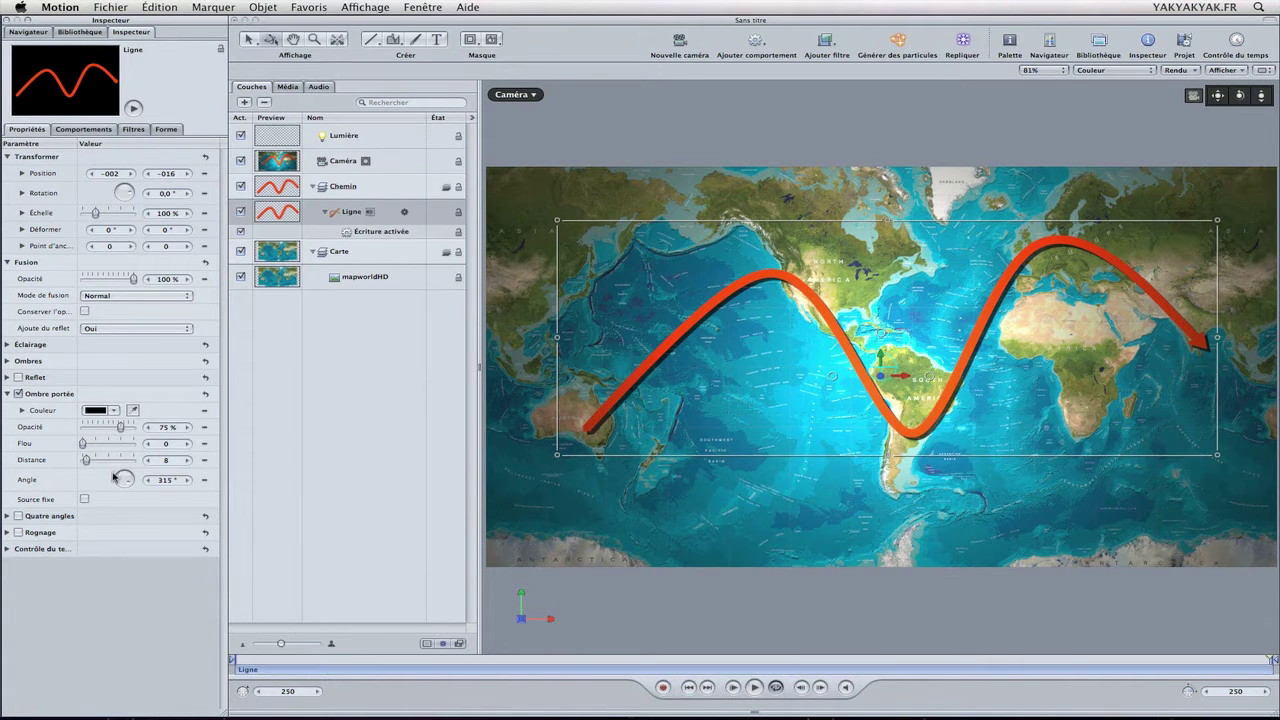
{"action": "left_click_drag", "start_coordinate": [86, 460], "coordinate": [87, 463]}
{"action": "left_click", "coordinate": [186, 445]}
{"action": "left_click", "coordinate": [733, 688]}
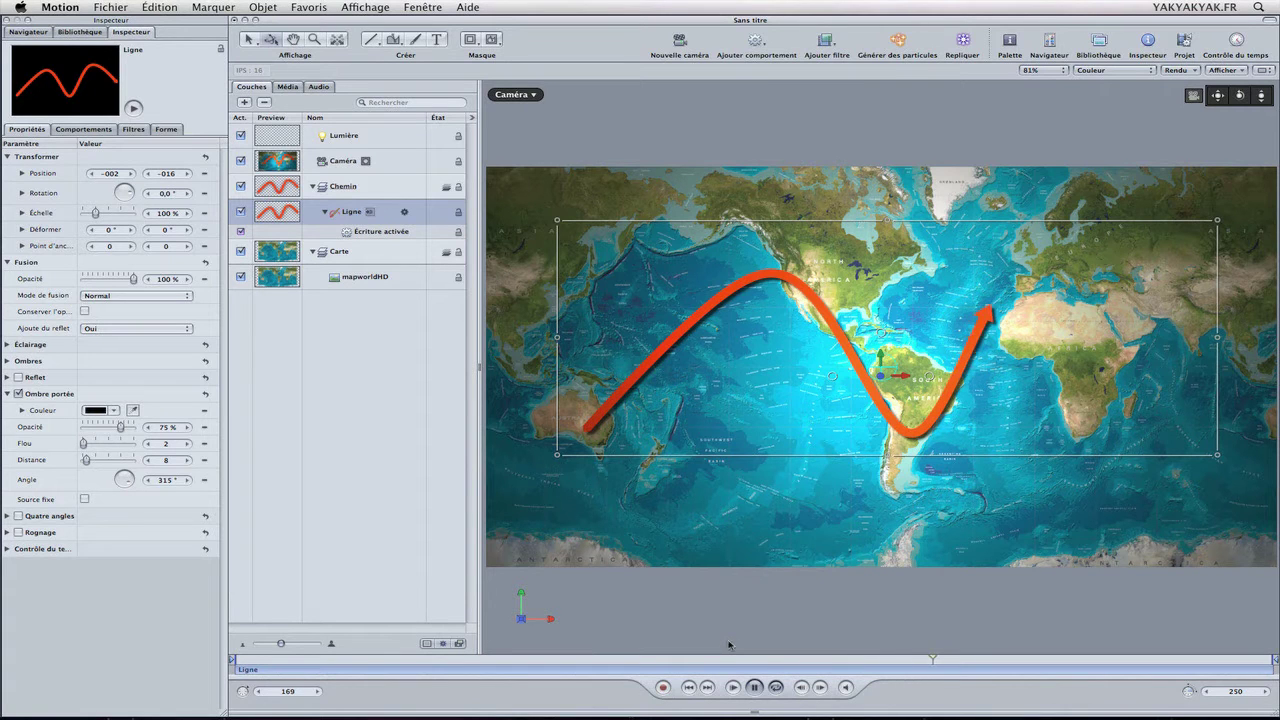
{"action": "left_click", "coordinate": [754, 687]}
Step: Import plane_1.tga into the Chemin group, scale it to about a third, and place it over Australia at about X -467, Y -103
{"action": "left_click", "coordinate": [28, 31]}
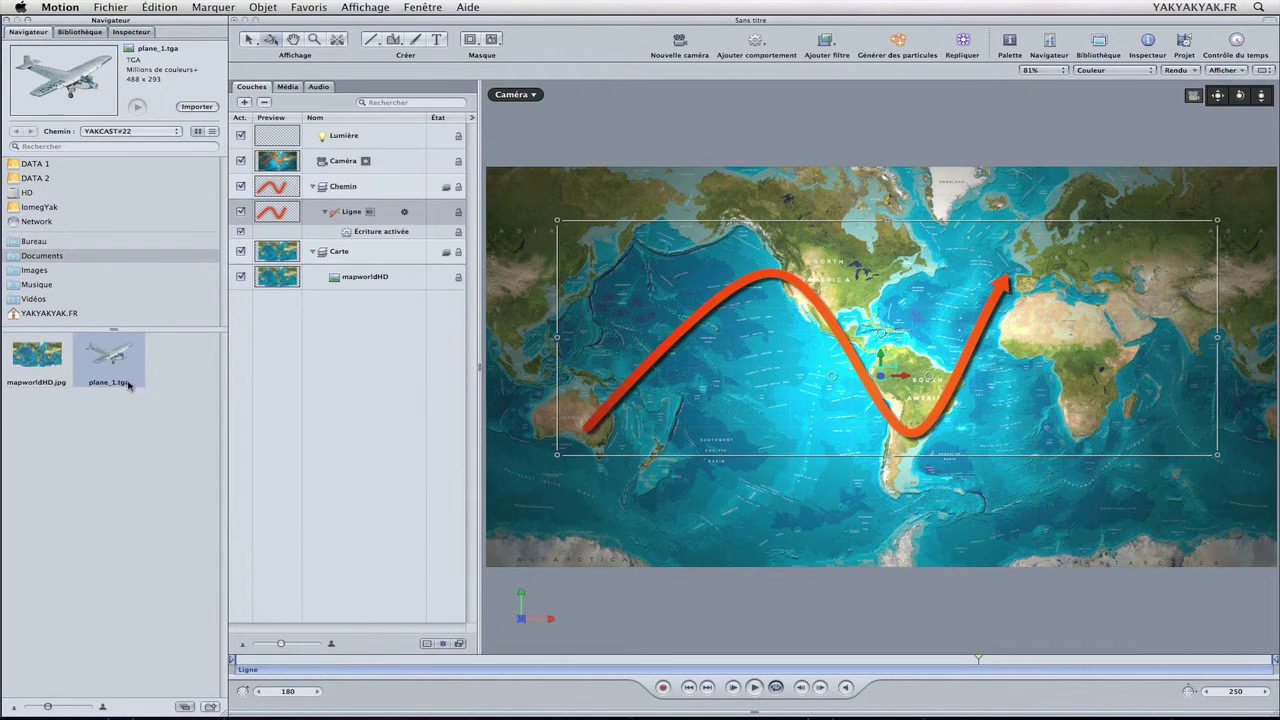
{"action": "left_click", "coordinate": [196, 107]}
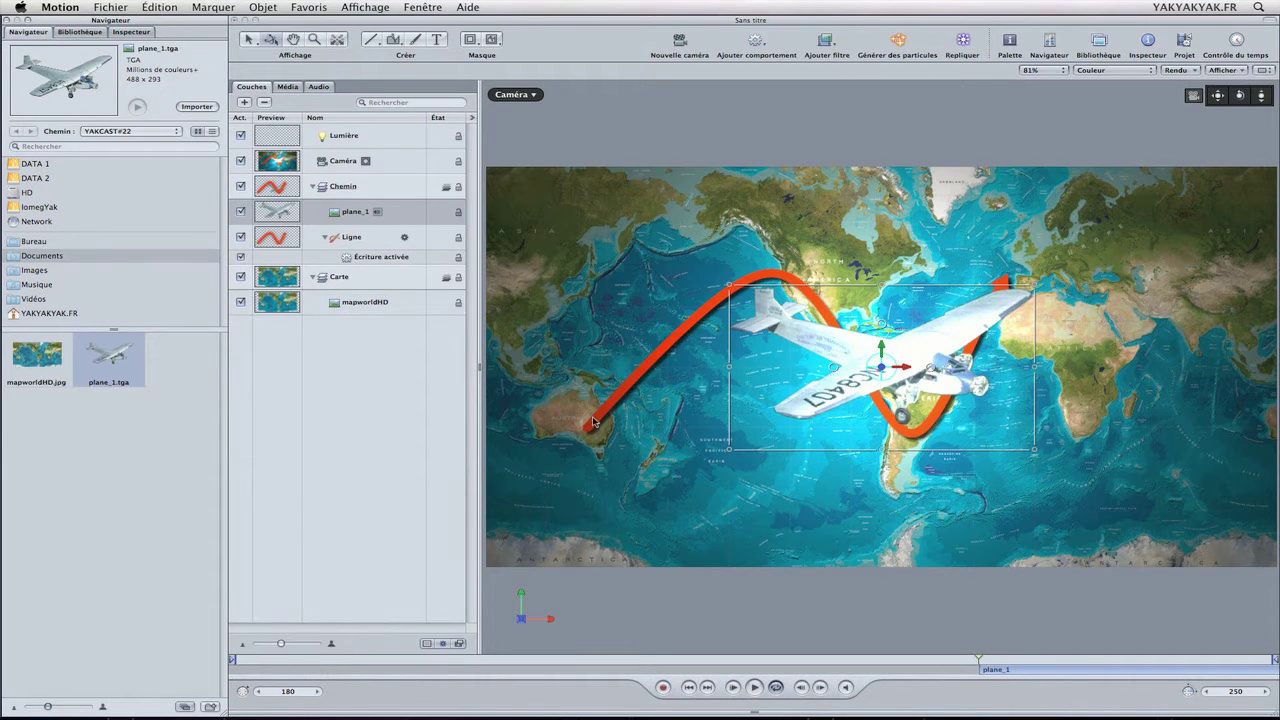
{"action": "left_click_drag", "start_coordinate": [731, 287], "coordinate": [843, 341]}
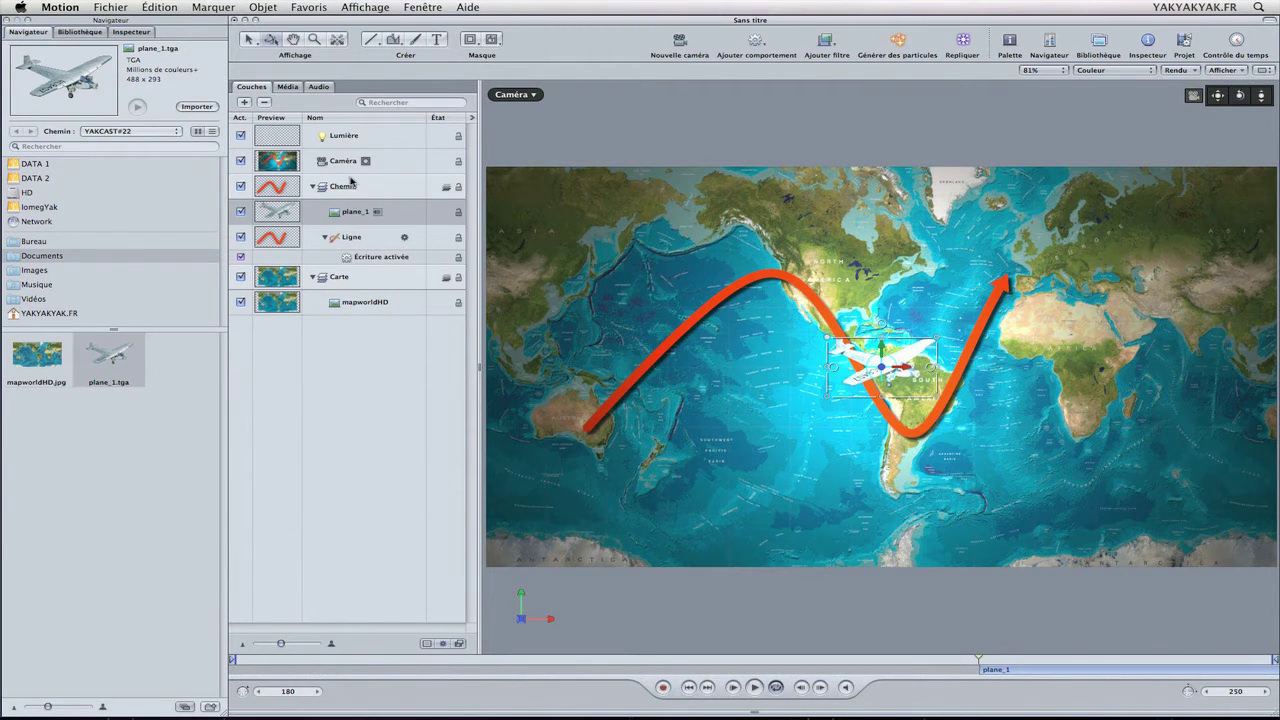
{"action": "left_click", "coordinate": [133, 32]}
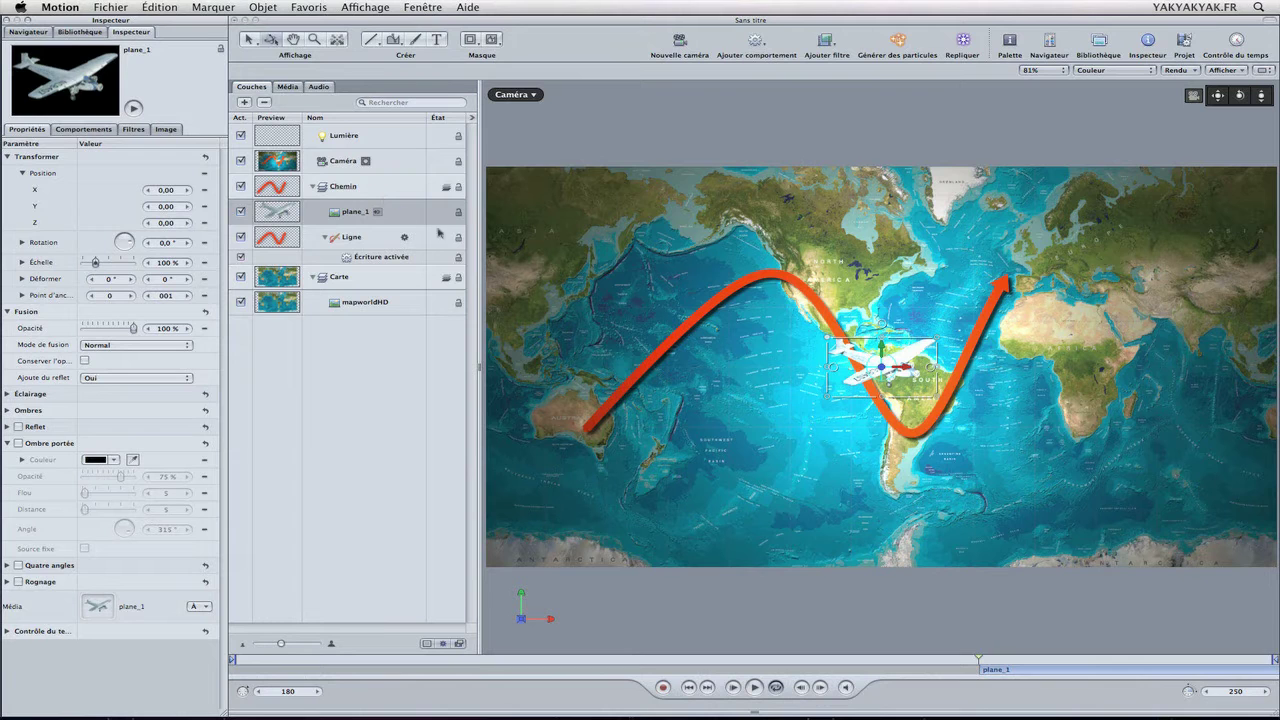
{"action": "left_click_drag", "start_coordinate": [898, 350], "coordinate": [590, 406]}
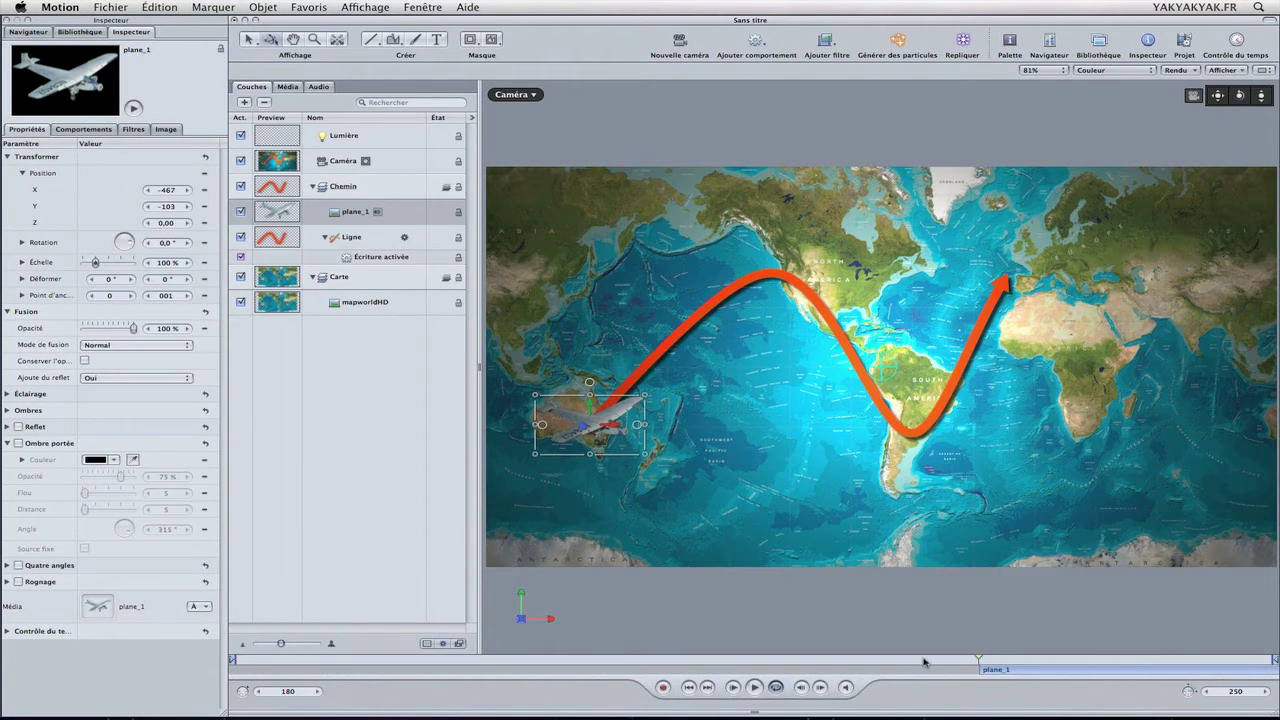
Step: Shift the plane_1 clip to the start of the timeline, and scrub through the sequence to check its timing
{"action": "left_click_drag", "start_coordinate": [1016, 673], "coordinate": [271, 672]}
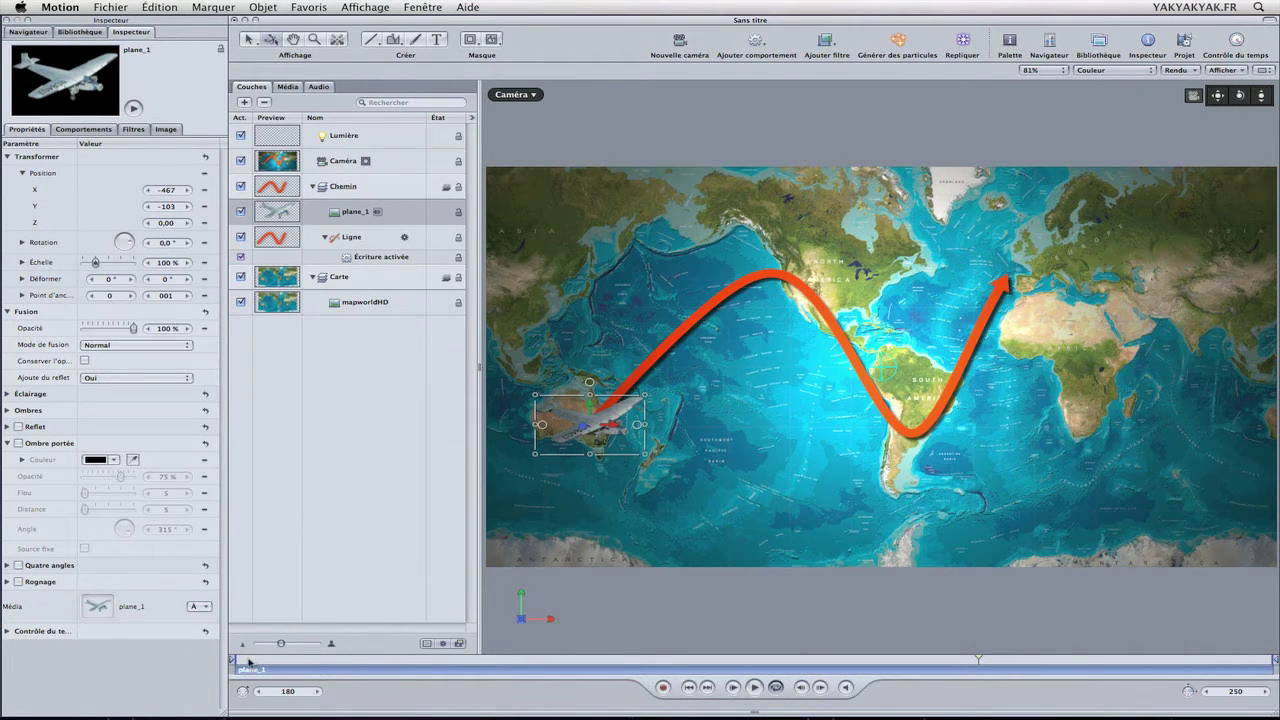
{"action": "left_click", "coordinate": [268, 660]}
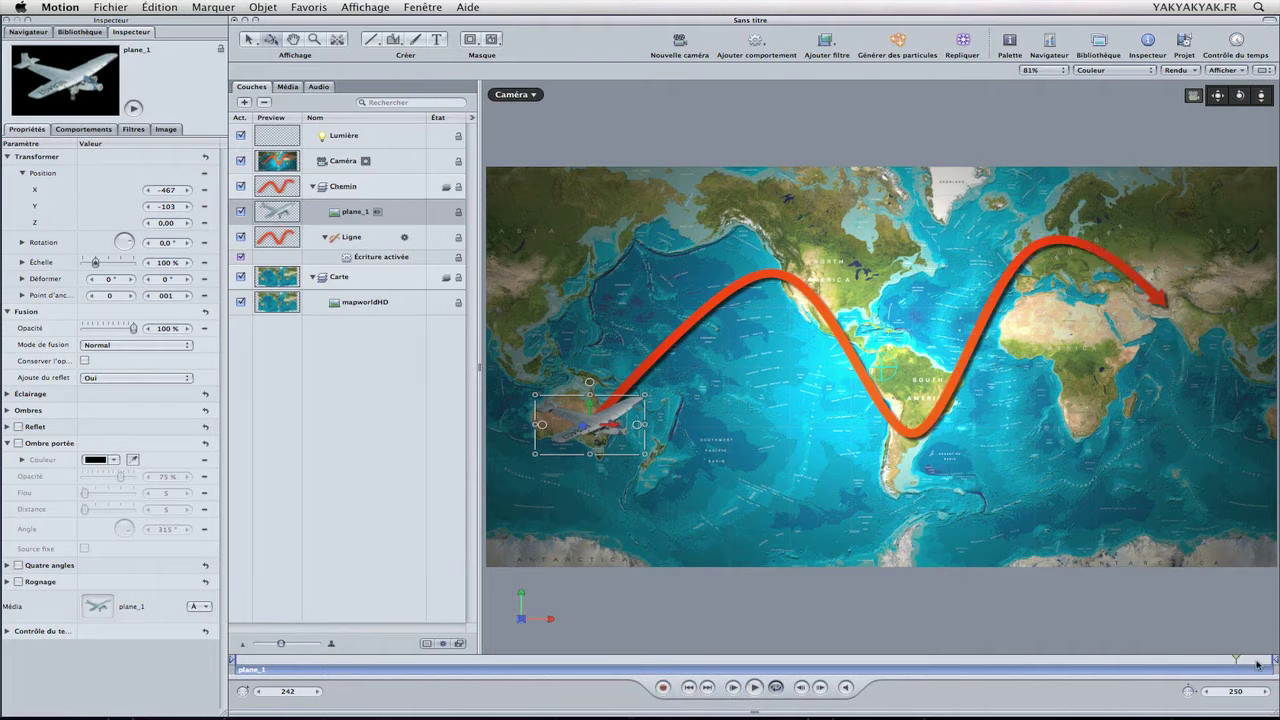
{"action": "left_click_drag", "start_coordinate": [889, 664], "coordinate": [385, 659]}
Step: Apply the standard animation behaviour Trajectoire d'animation to plane_1
{"action": "left_click", "coordinate": [756, 45]}
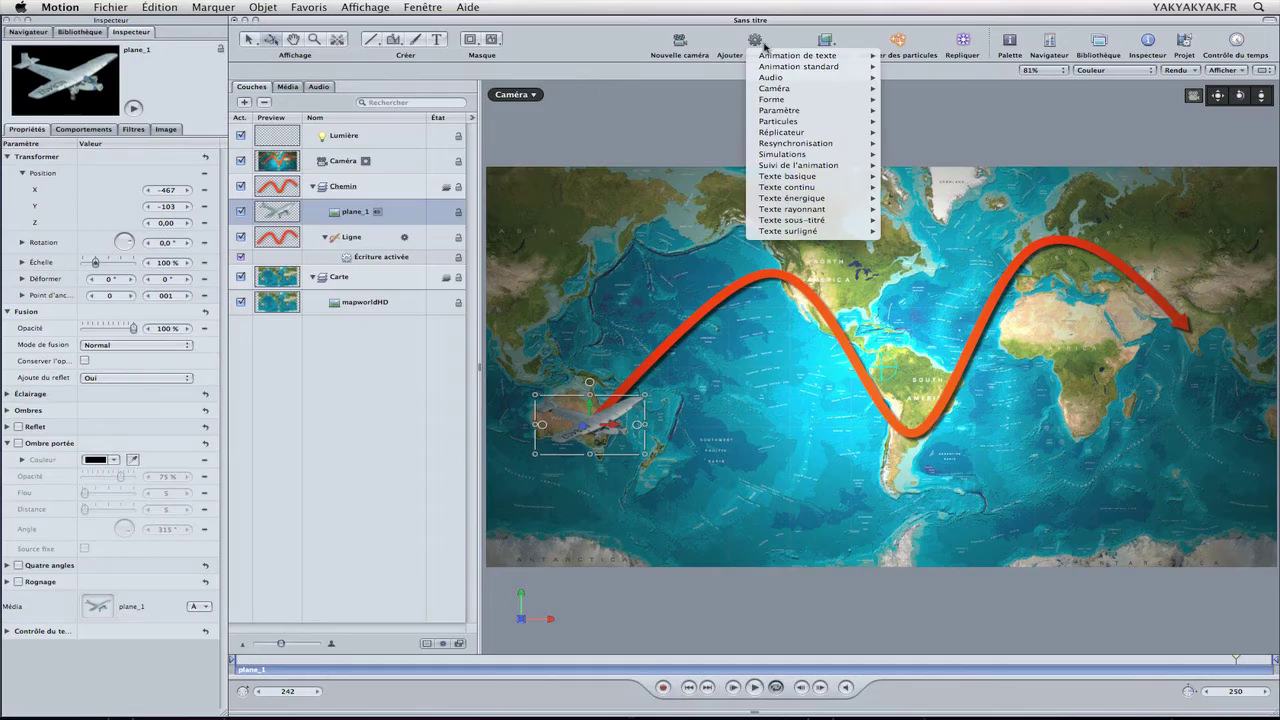
{"action": "mouse_move", "coordinate": [772, 69]}
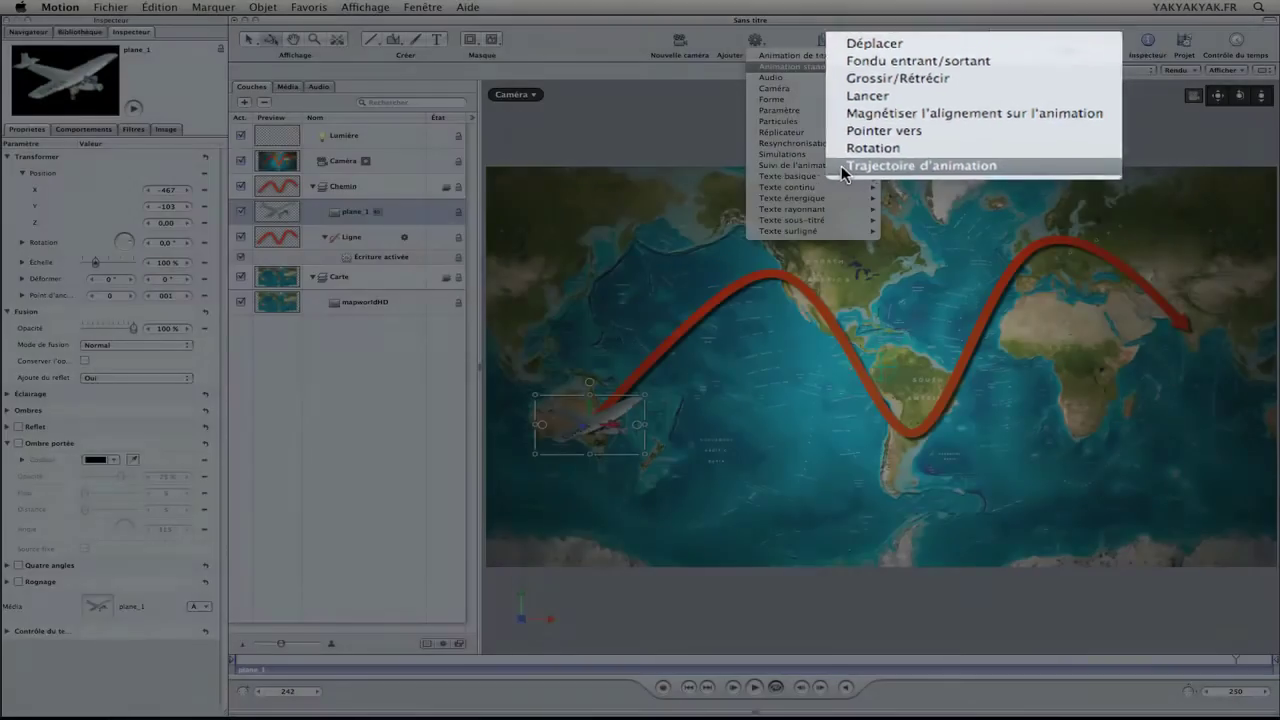
{"action": "left_click", "coordinate": [841, 165]}
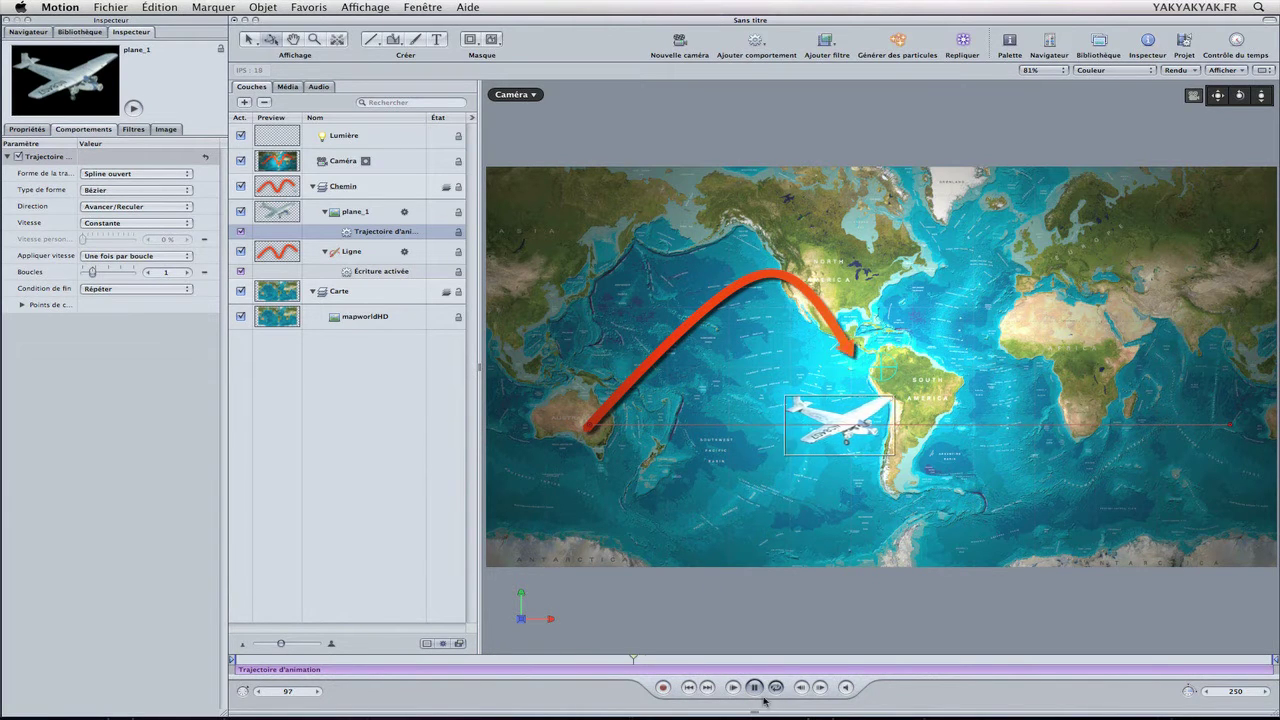
Step: Disable the light, scrub through the plane's straight movement, and return the playhead to frame 1
{"action": "left_click", "coordinate": [240, 136]}
{"action": "left_click_drag", "start_coordinate": [676, 663], "coordinate": [1235, 659]}
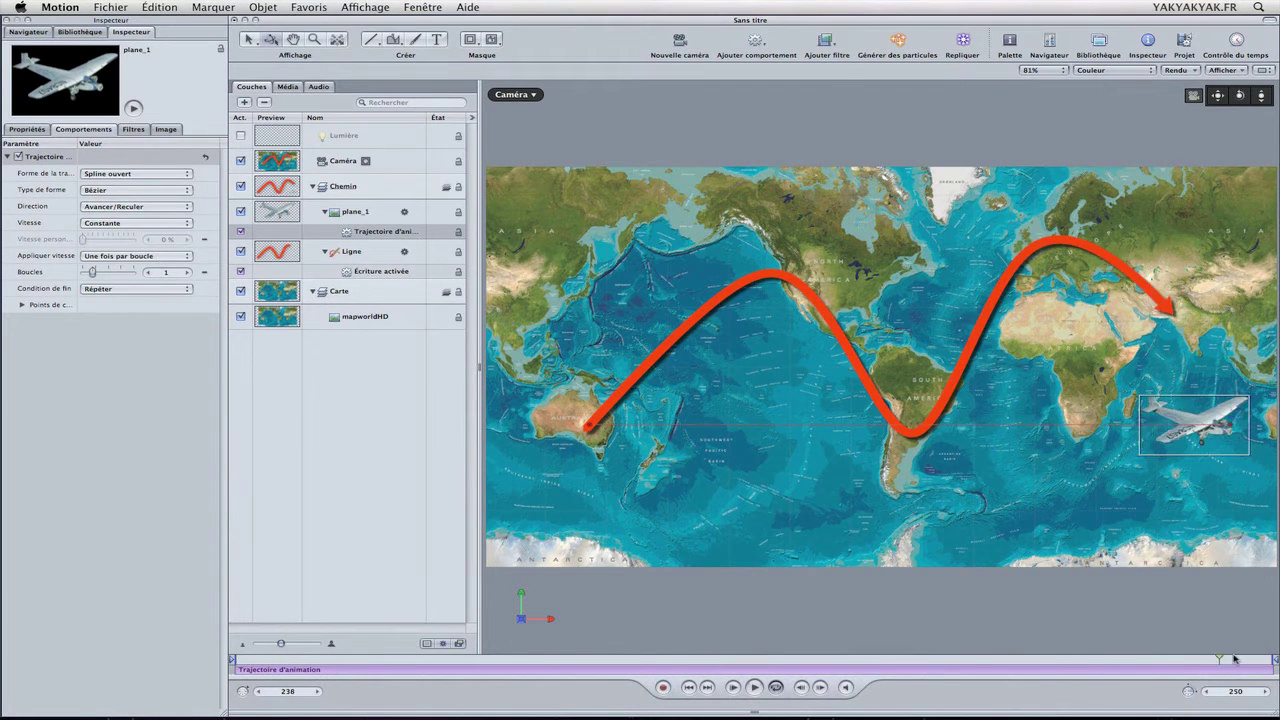
{"action": "left_click_drag", "start_coordinate": [1124, 657], "coordinate": [193, 662]}
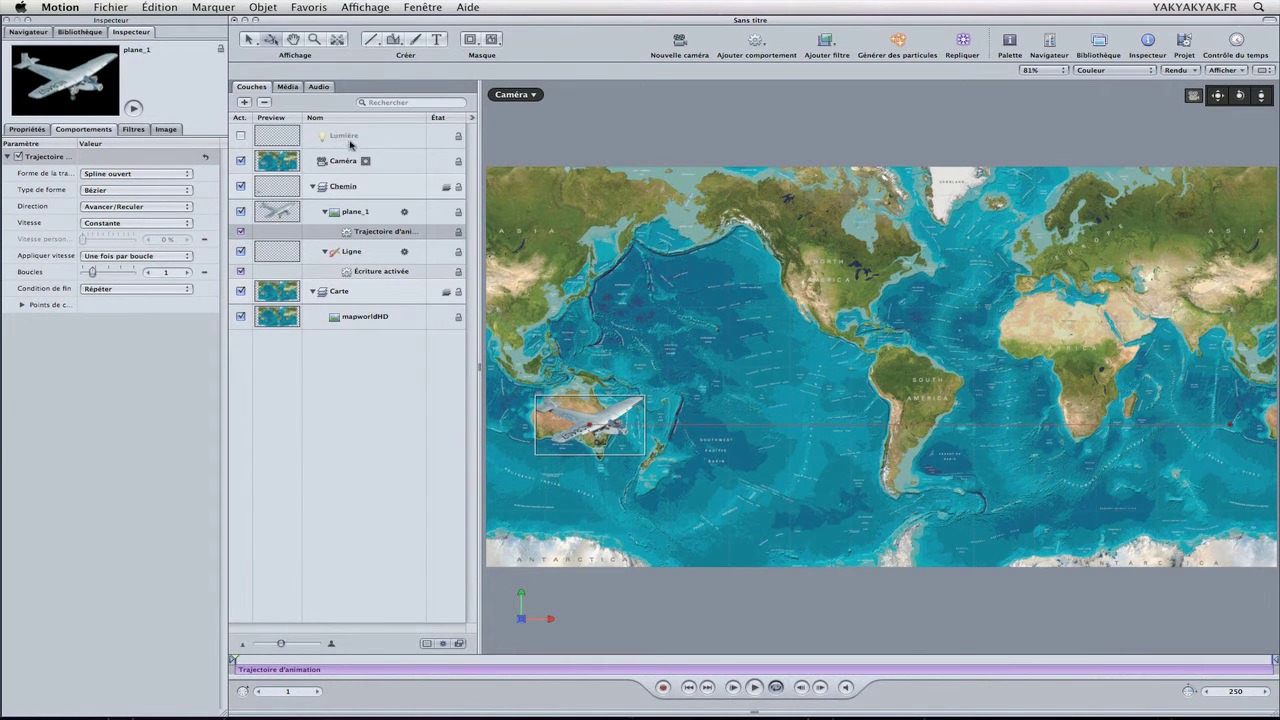
Step: Select plane_1's Trajectoire d'animation behaviour and open its floating parameter display below the layer list
{"action": "left_click", "coordinate": [373, 214]}
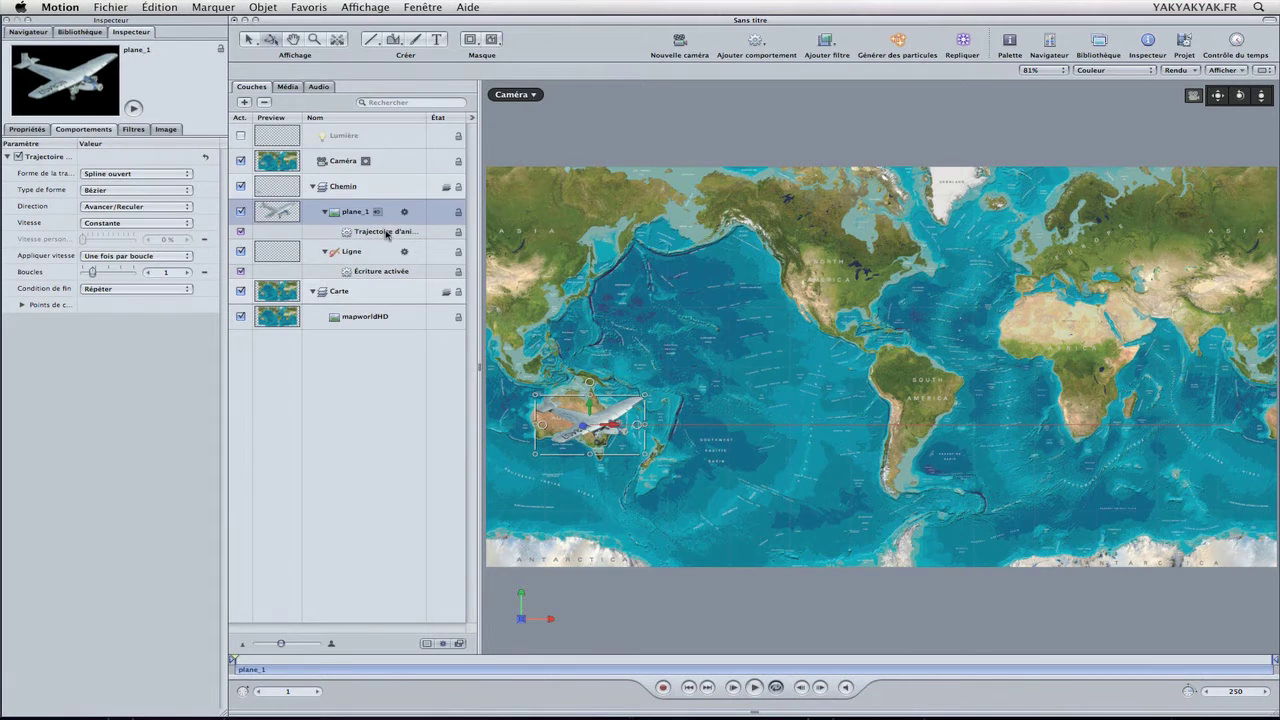
{"action": "left_click", "coordinate": [386, 233]}
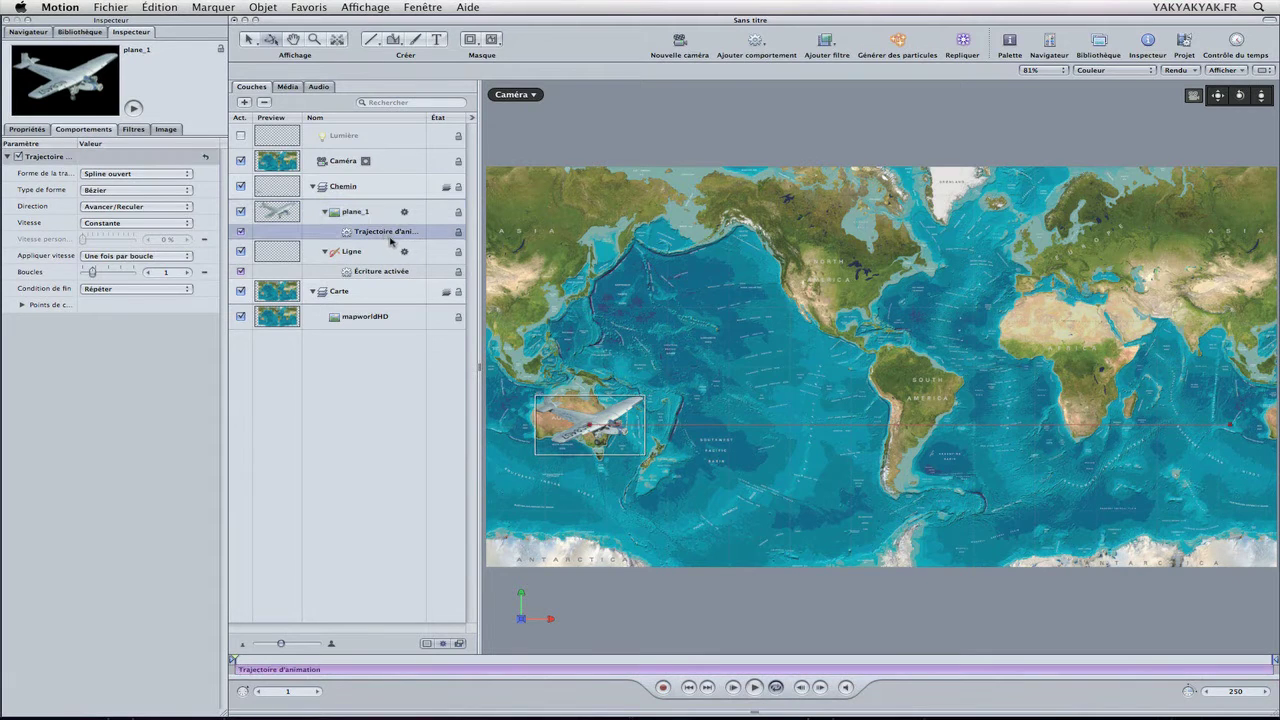
{"action": "left_click", "coordinate": [356, 364]}
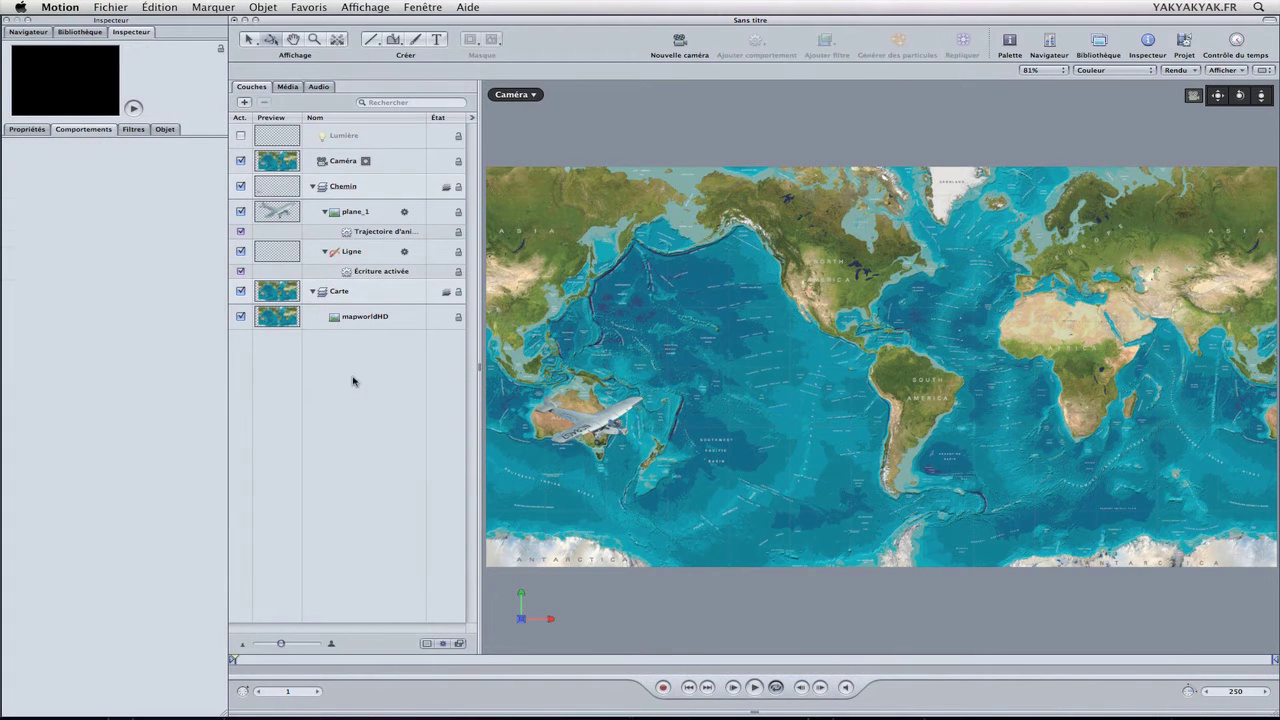
{"action": "left_click", "coordinate": [368, 234]}
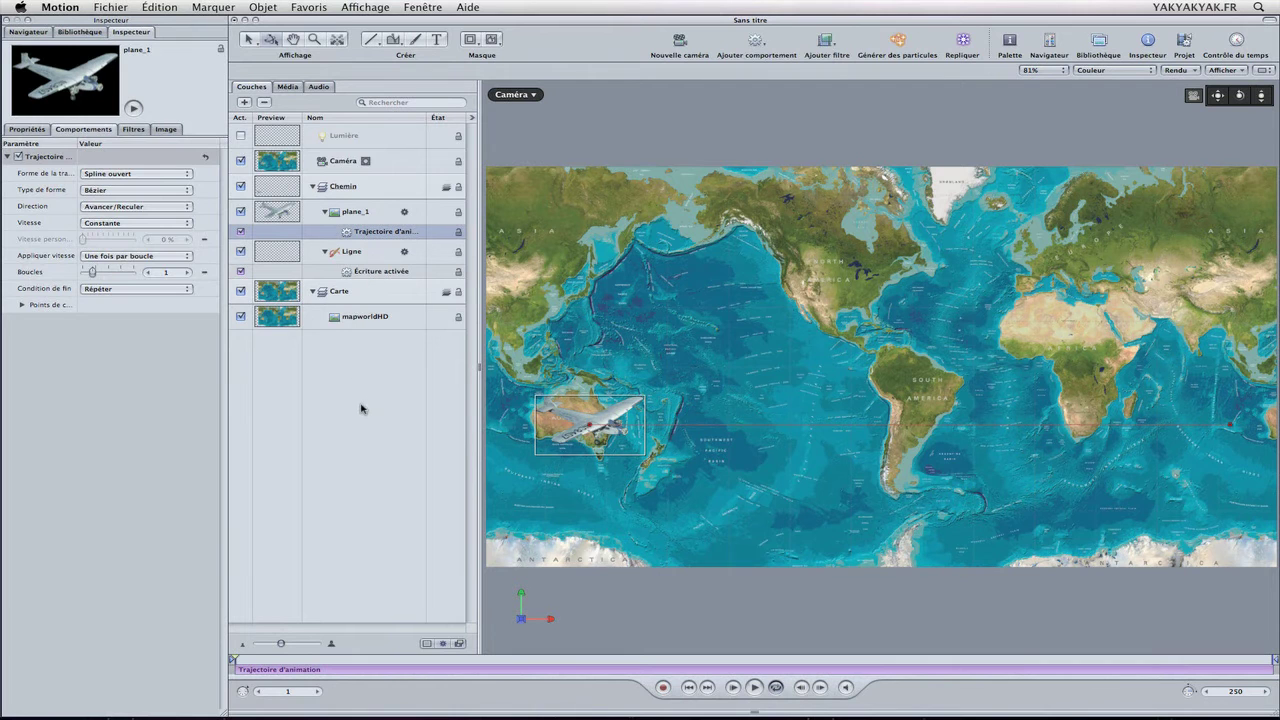
{"action": "key", "text": "F7"}
{"action": "left_click_drag", "start_coordinate": [397, 110], "coordinate": [339, 362]}
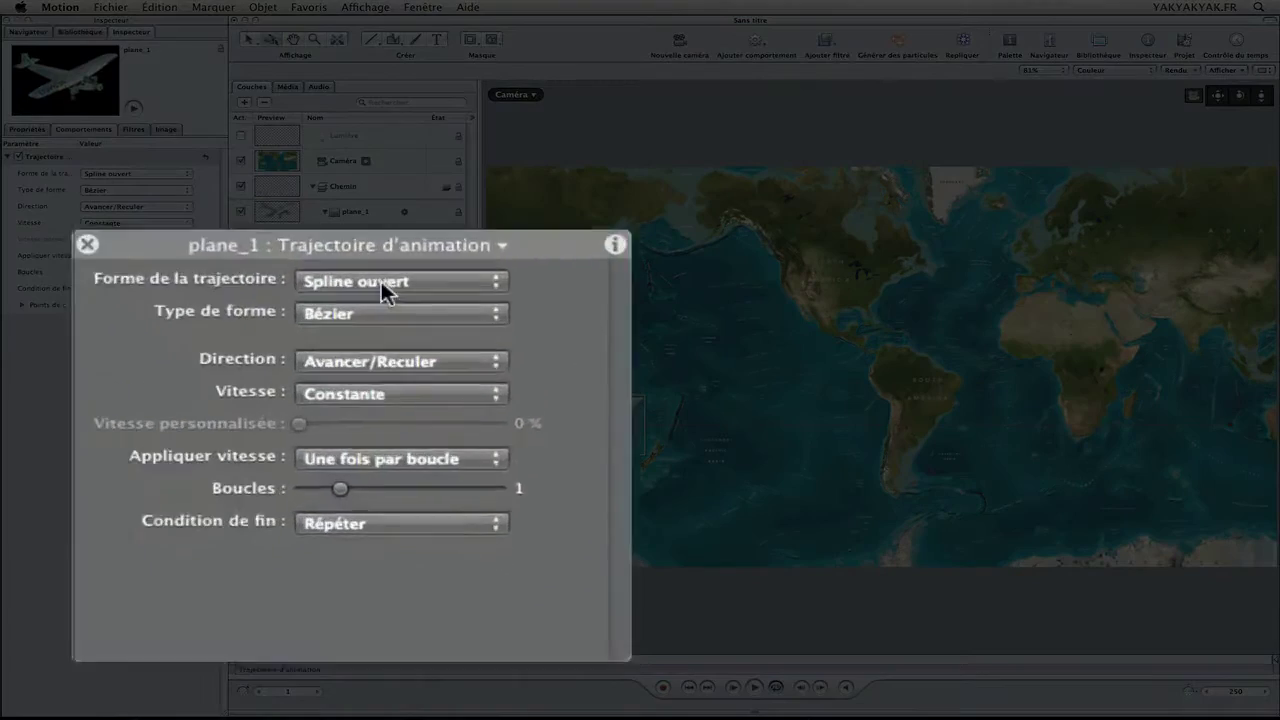
Step: Try the Cercle, Rectangle and Vagues path shapes on plane_1's Trajectoire d'animation while playing the sequence
{"action": "left_click", "coordinate": [372, 372]}
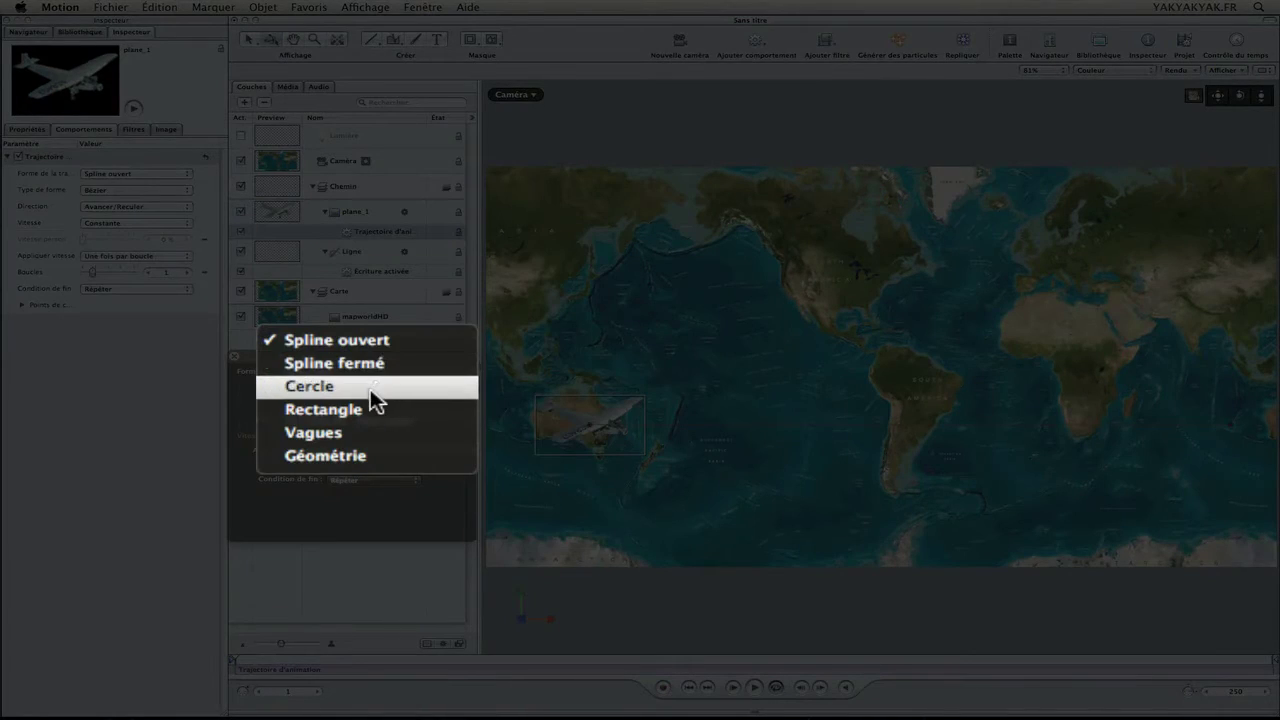
{"action": "left_click", "coordinate": [370, 389]}
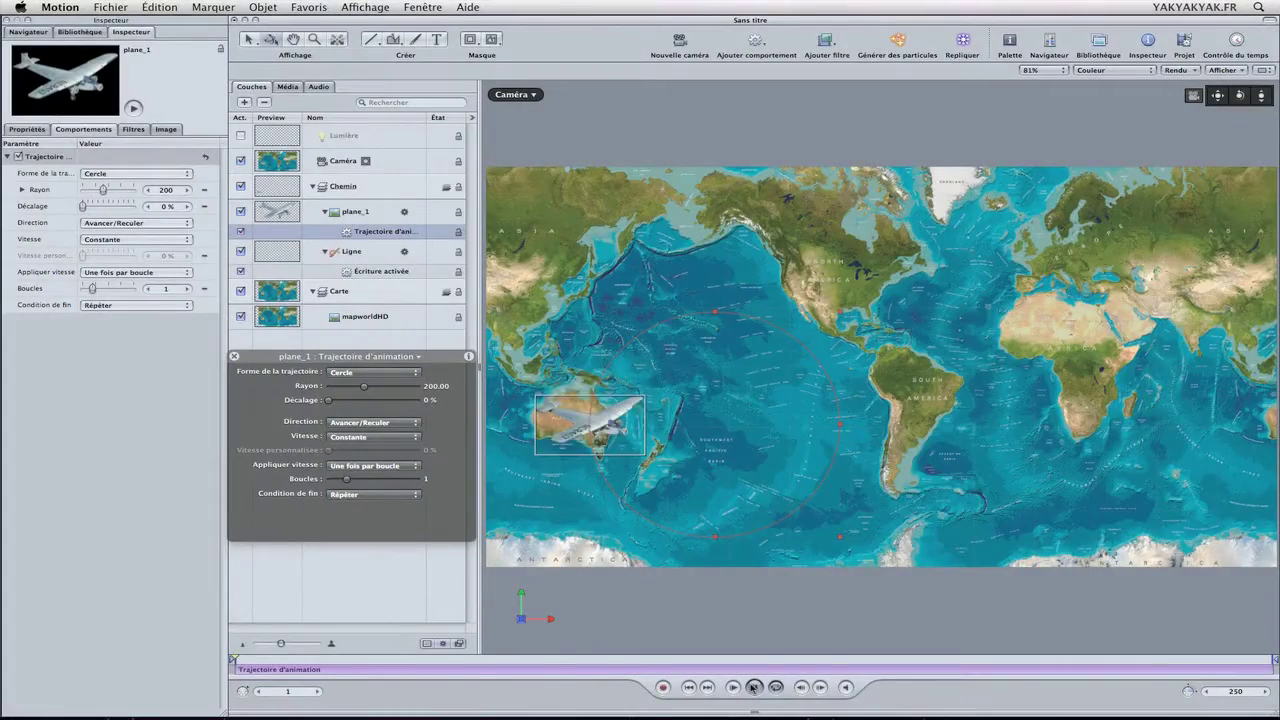
{"action": "left_click", "coordinate": [753, 687]}
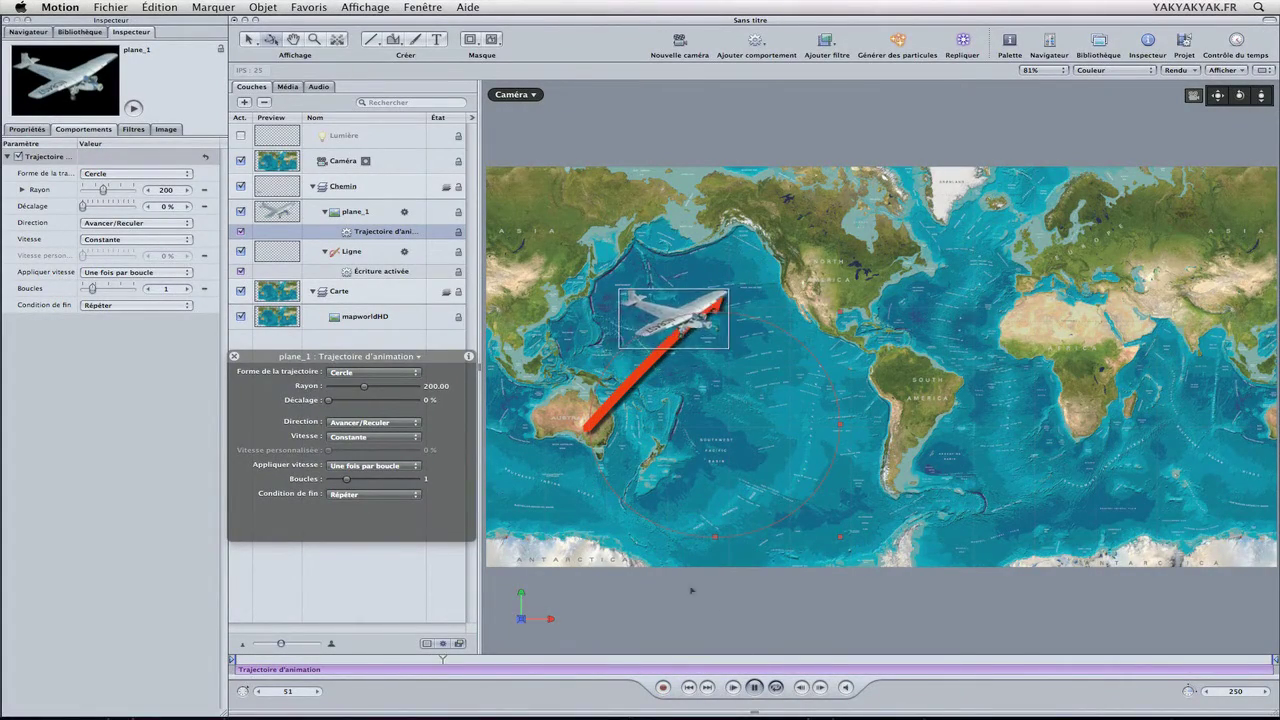
{"action": "left_click", "coordinate": [356, 373]}
{"action": "left_click", "coordinate": [354, 384]}
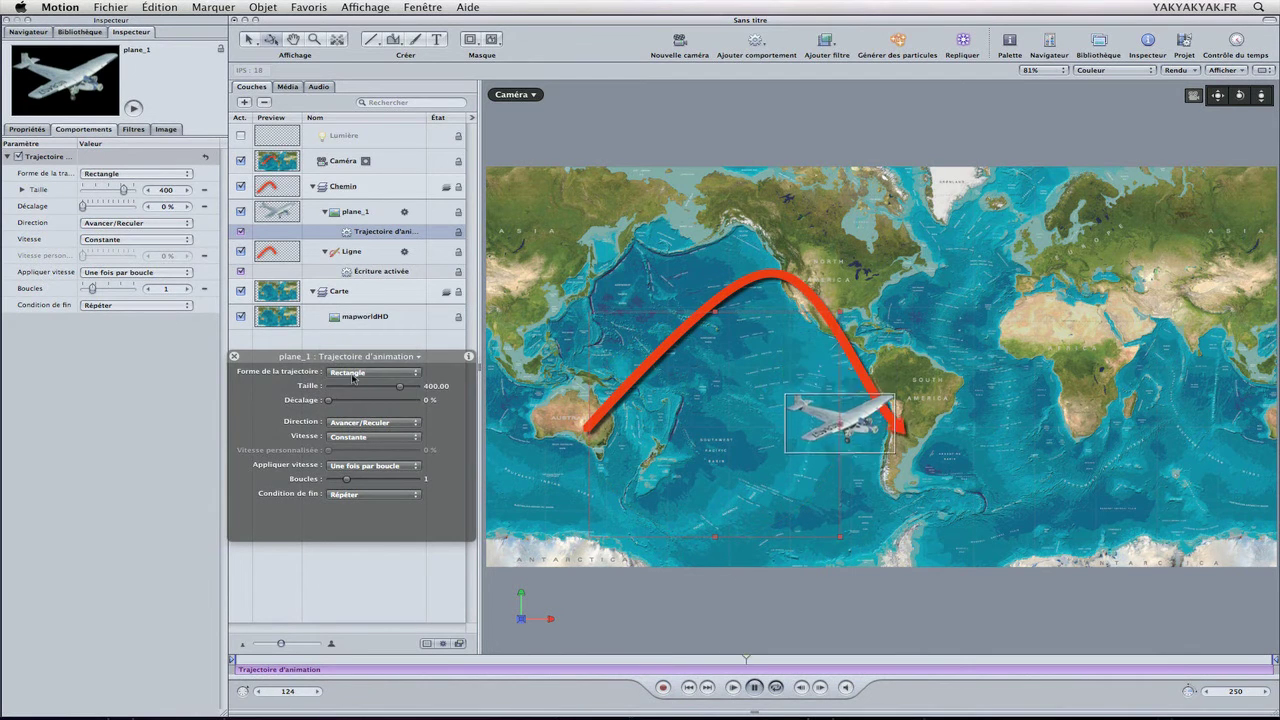
{"action": "left_click", "coordinate": [353, 373]}
{"action": "left_click", "coordinate": [352, 386]}
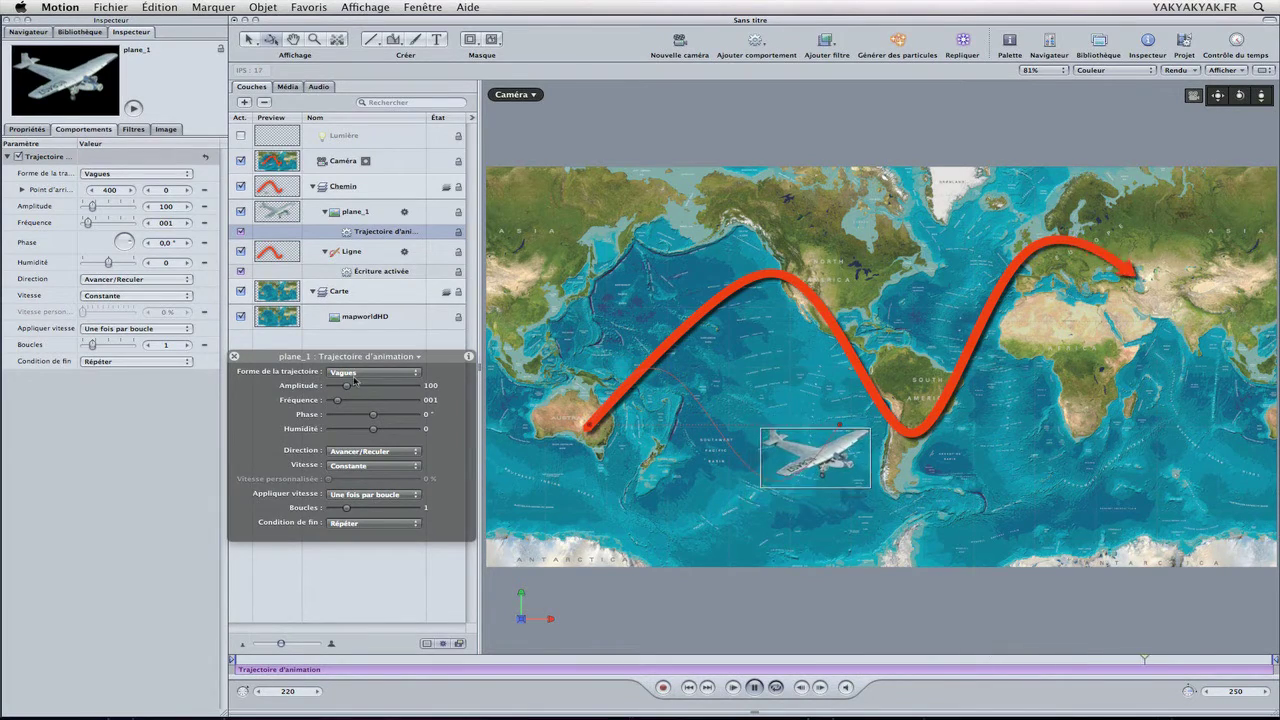
Step: Set the plane's path shape to Géométrie and assign the Ligne layer as its shape source
{"action": "left_click", "coordinate": [350, 372]}
{"action": "left_click", "coordinate": [346, 383]}
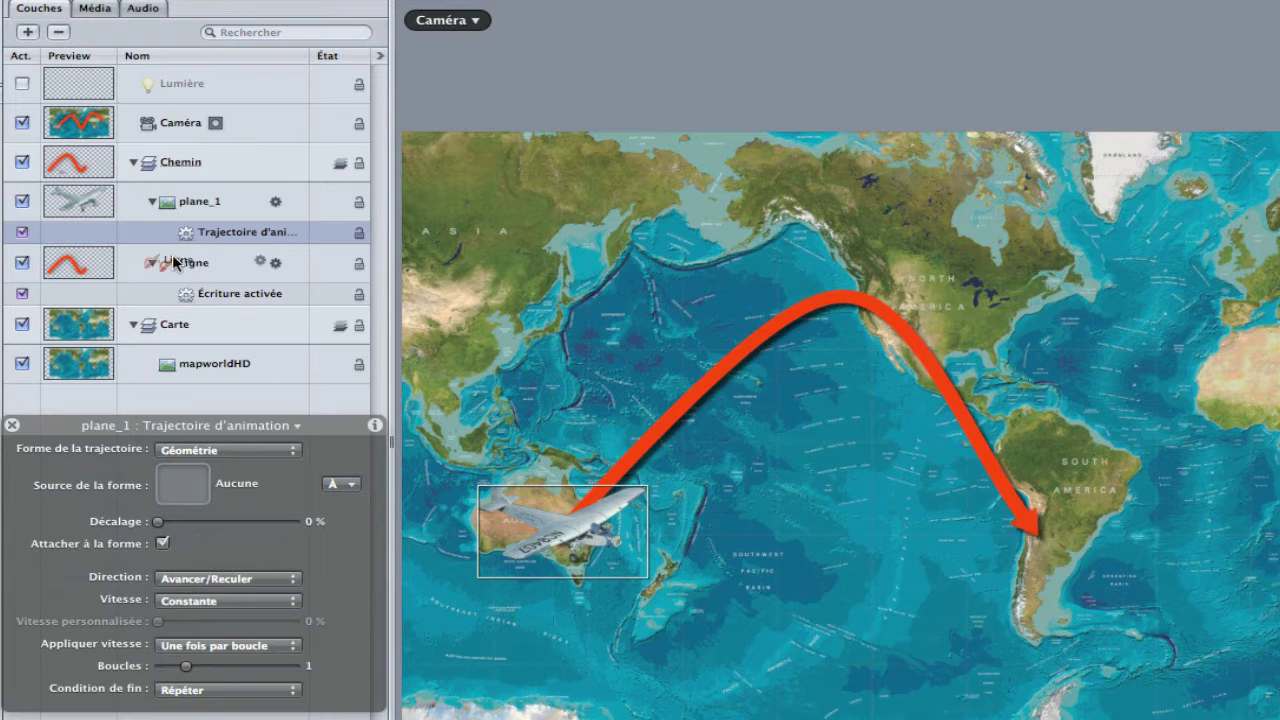
{"action": "left_click_drag", "start_coordinate": [93, 285], "coordinate": [95, 420]}
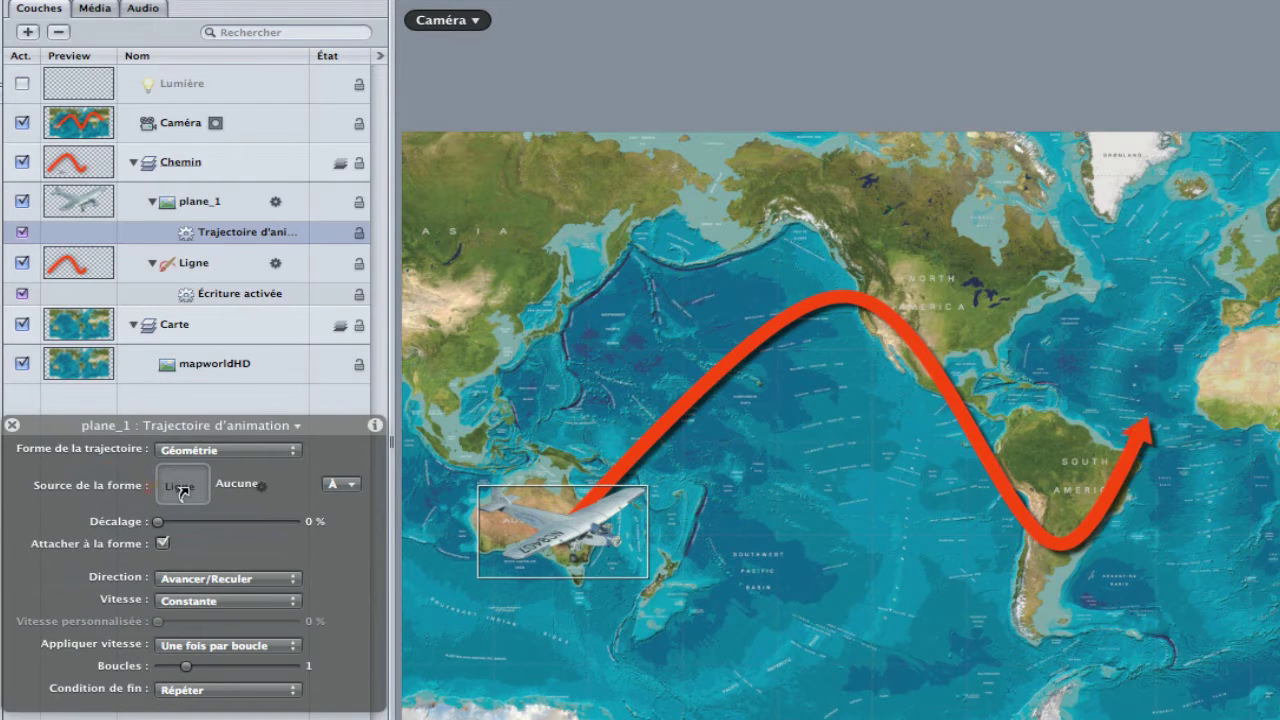
{"action": "left_click_drag", "start_coordinate": [184, 492], "coordinate": [186, 496]}
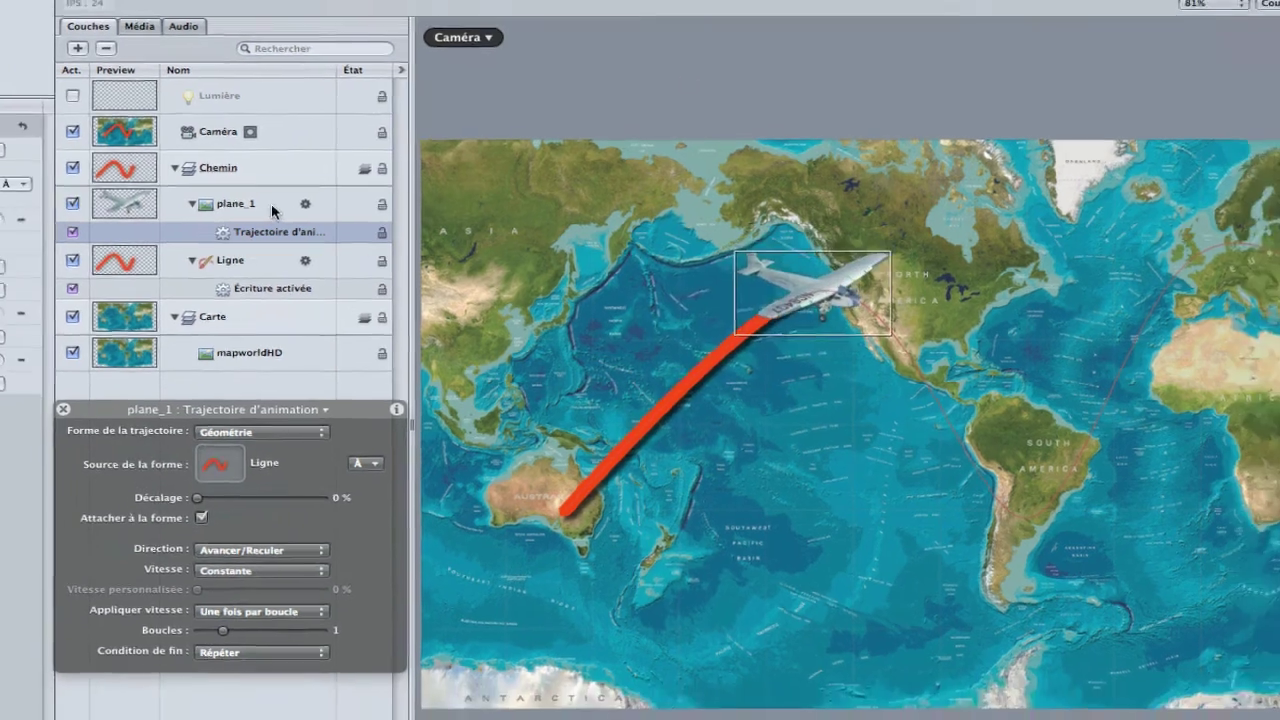
Step: Apply the standard animation behaviour Magnétiser l'alignement sur l'animation to plane_1, with its rotation axis on Z
{"action": "left_click", "coordinate": [251, 201]}
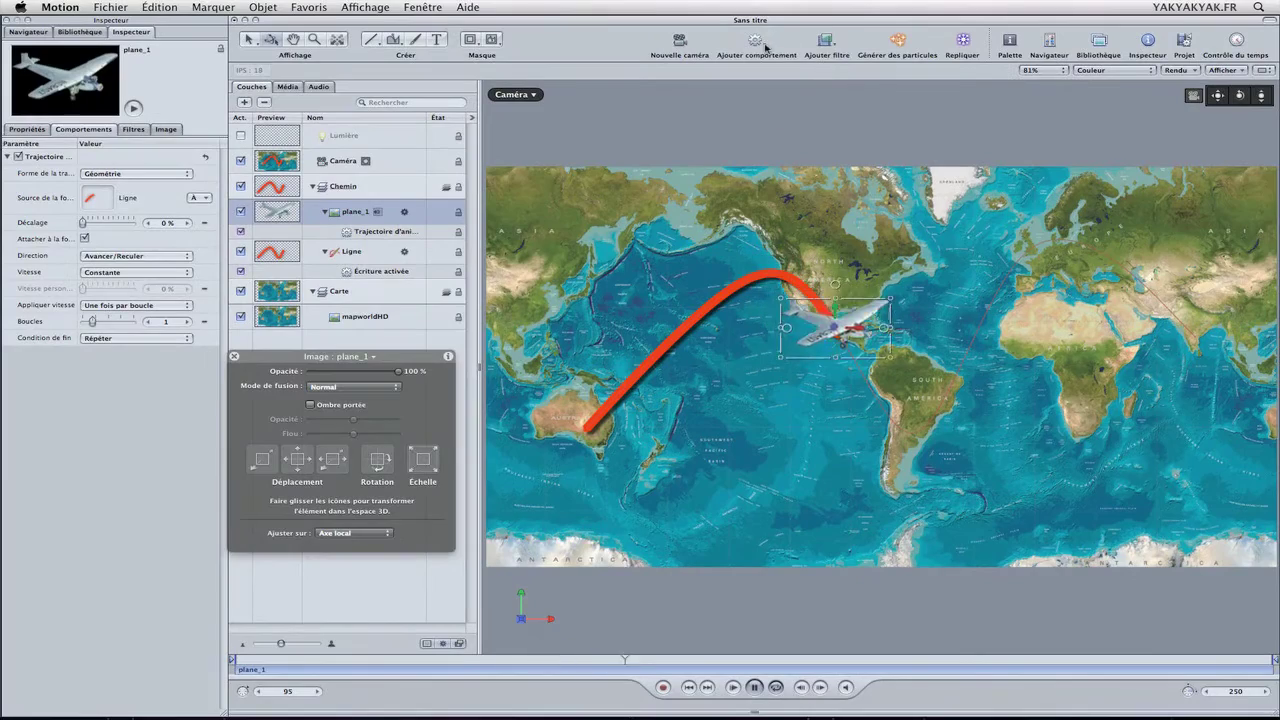
{"action": "left_click", "coordinate": [756, 42]}
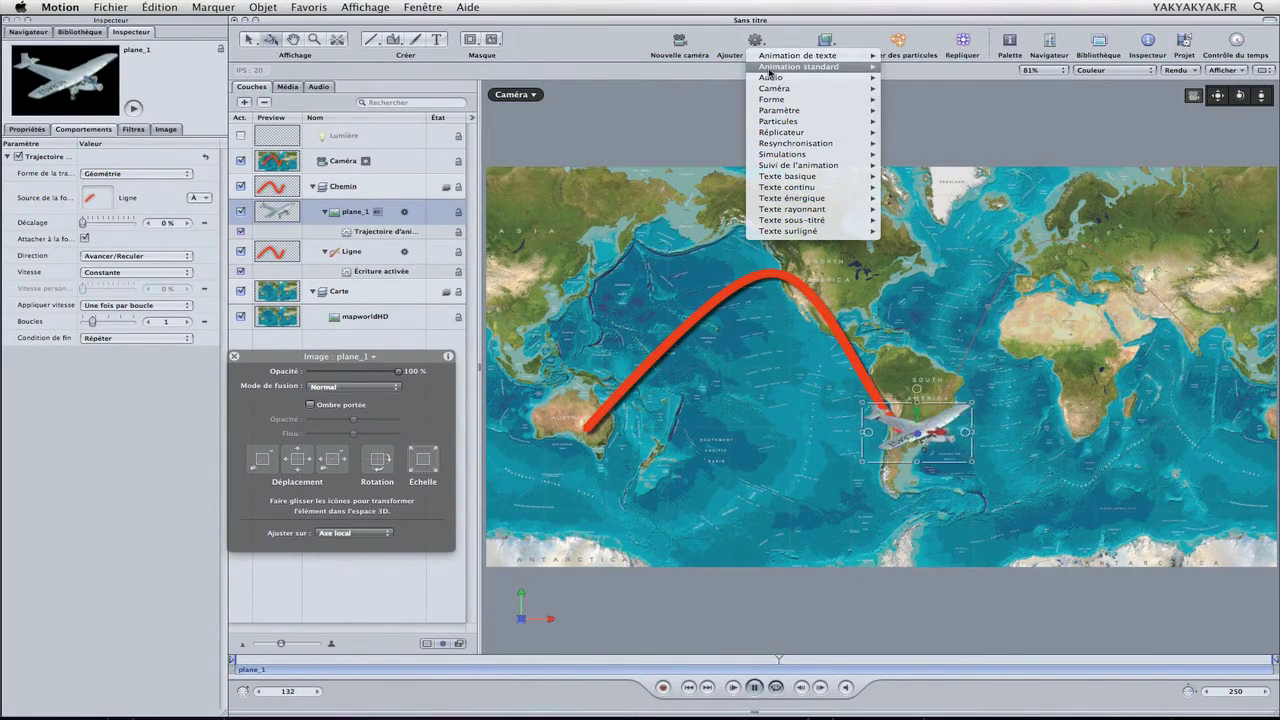
{"action": "mouse_move", "coordinate": [841, 70]}
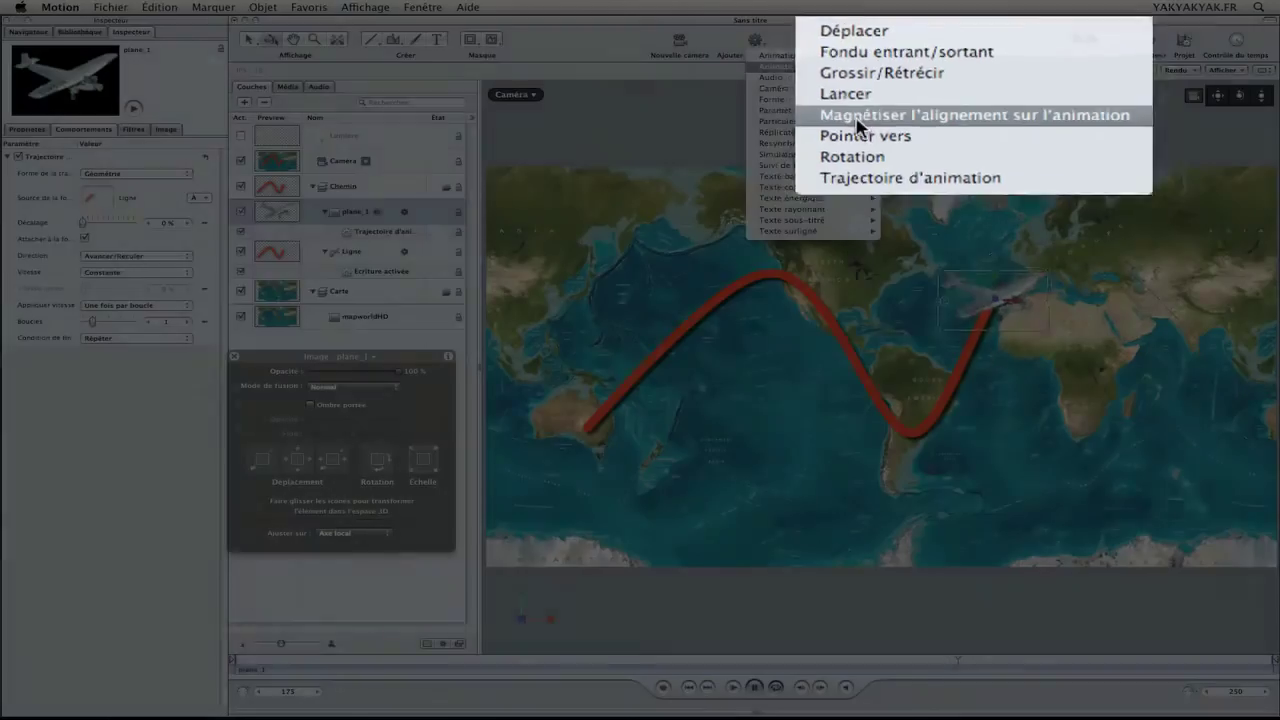
{"action": "left_click", "coordinate": [914, 110]}
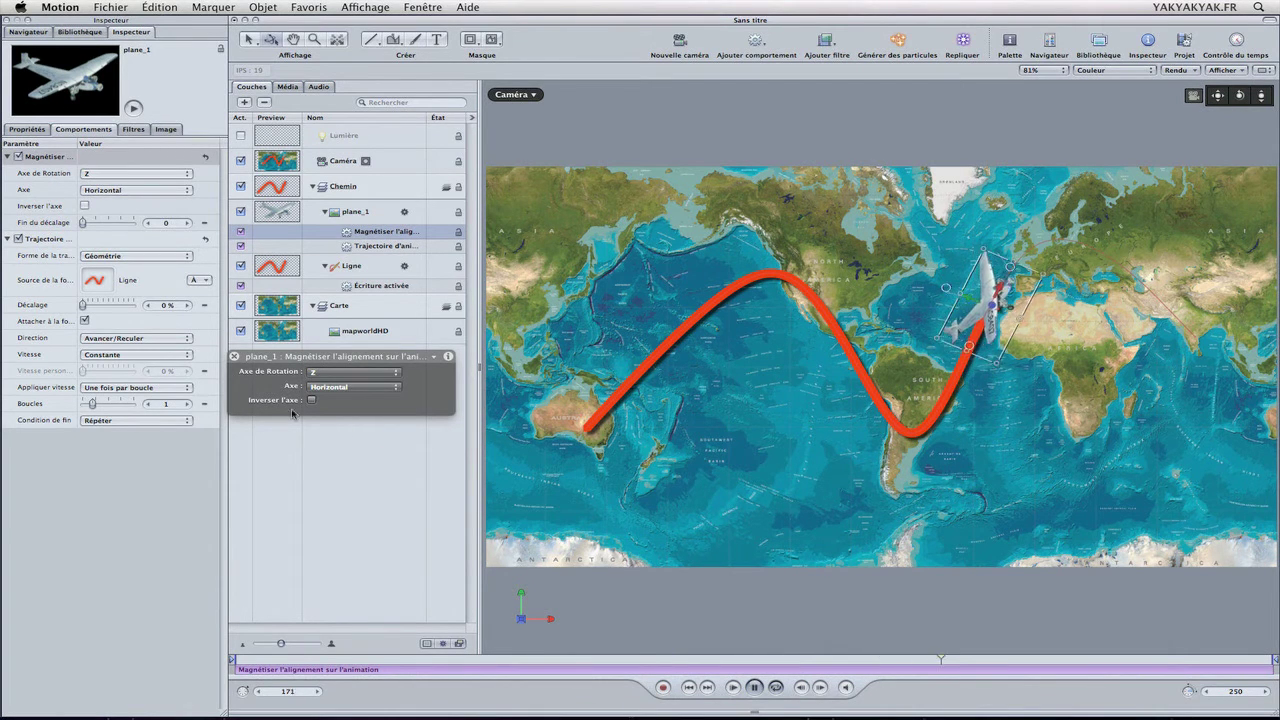
{"action": "left_click", "coordinate": [347, 373]}
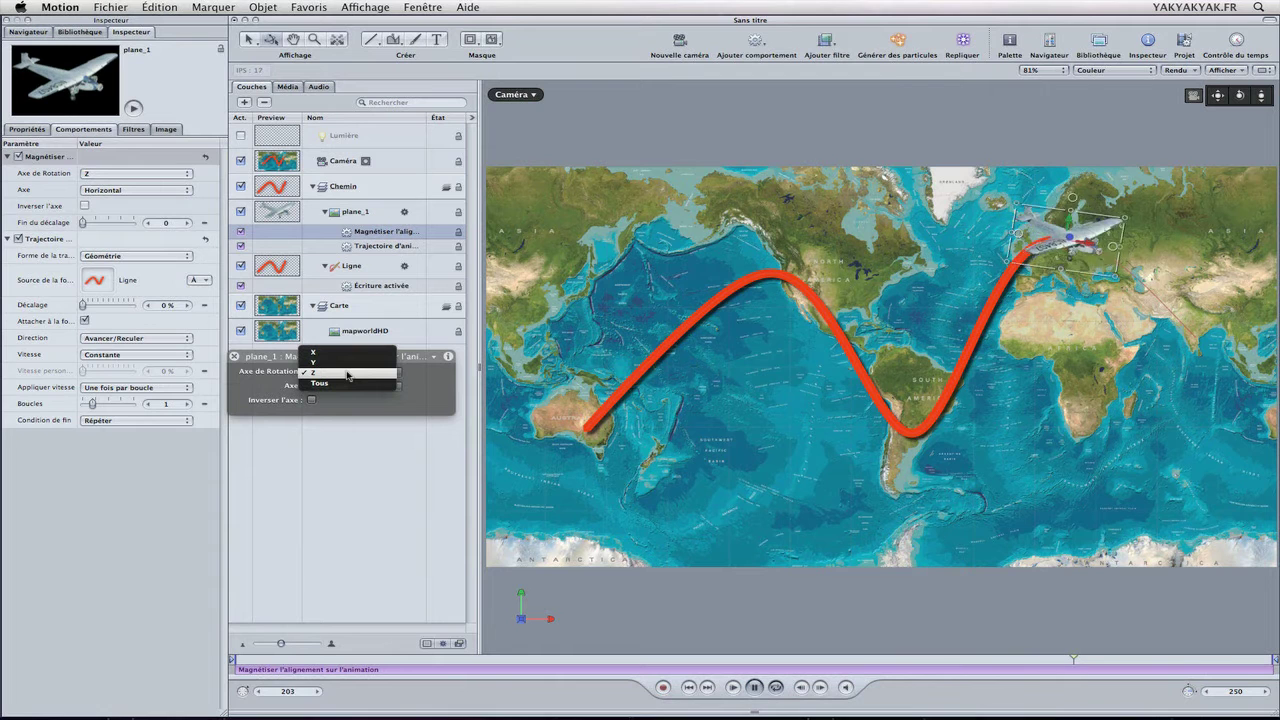
{"action": "left_click", "coordinate": [365, 374]}
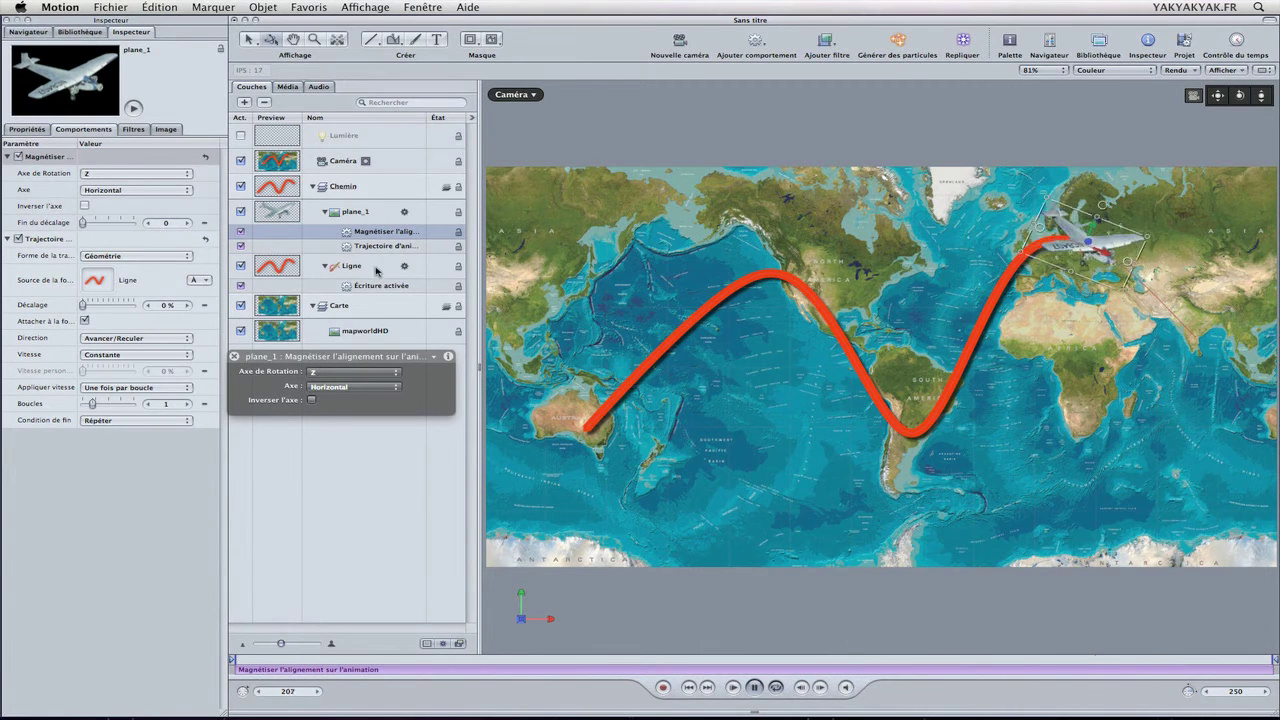
Step: Give the Ligne route the abstract shape style Dash Small and set its outline width to 26
{"action": "left_click", "coordinate": [380, 268]}
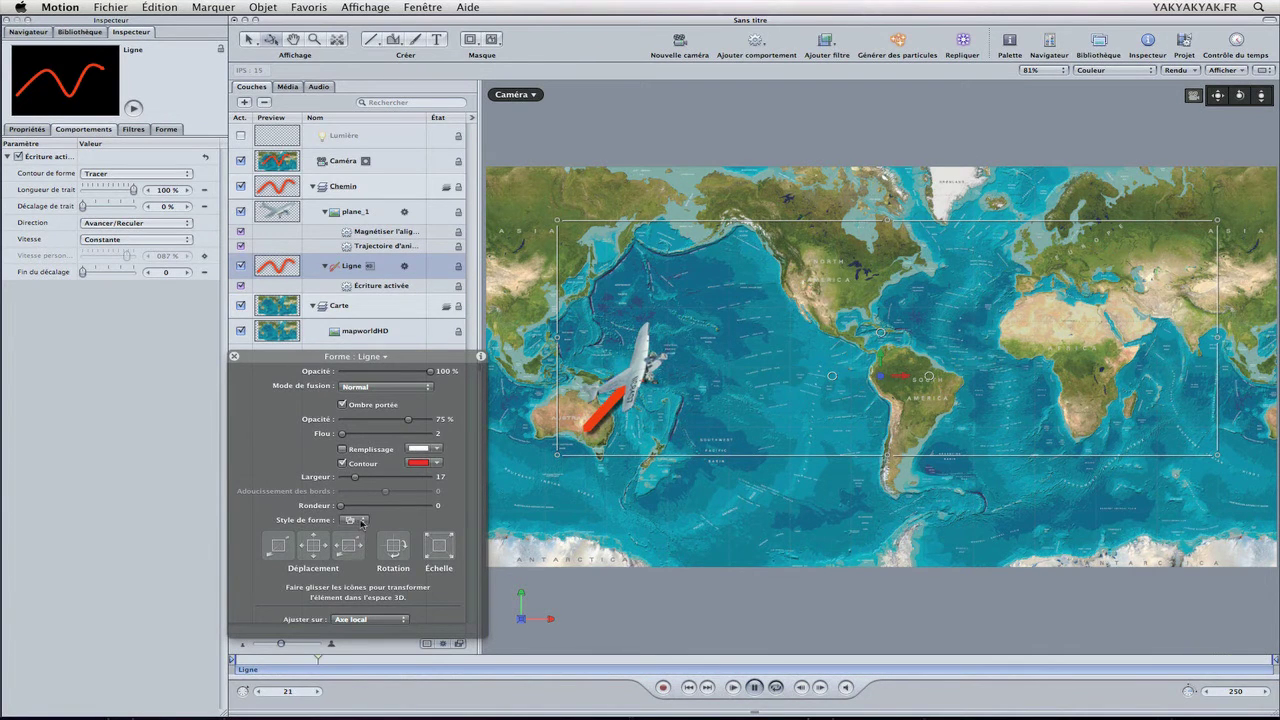
{"action": "left_click", "coordinate": [357, 520]}
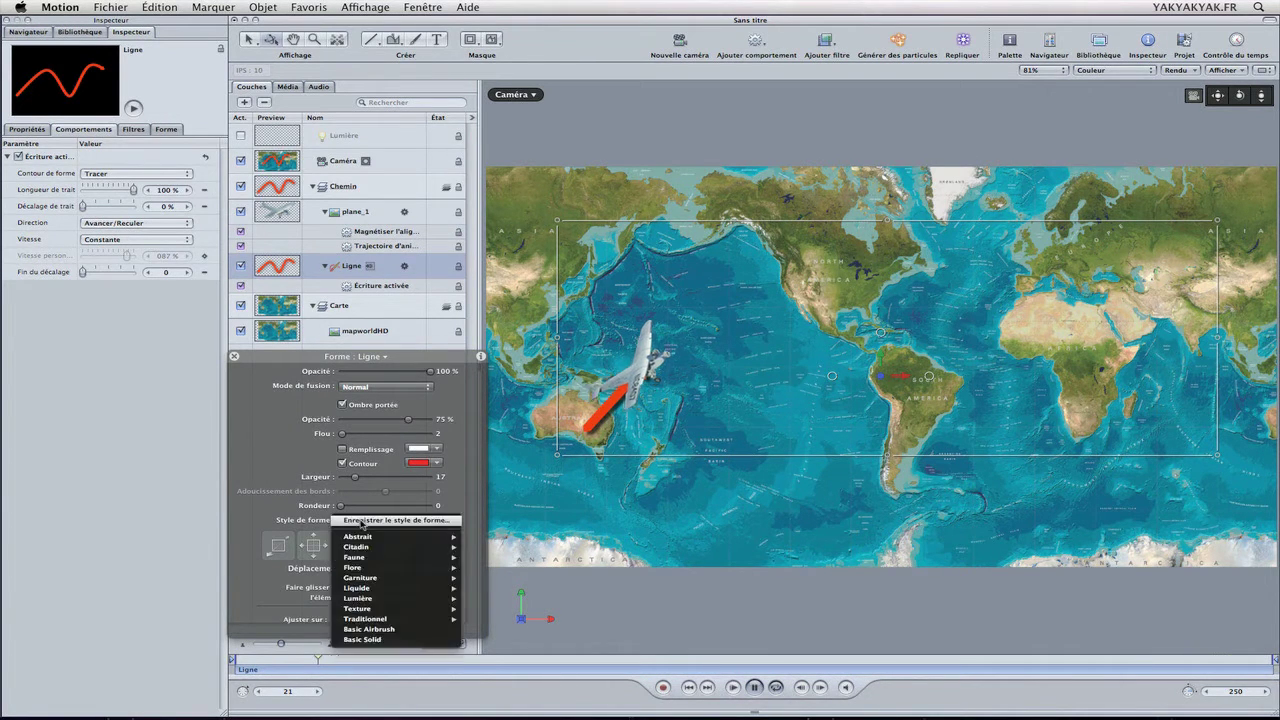
{"action": "mouse_move", "coordinate": [361, 540]}
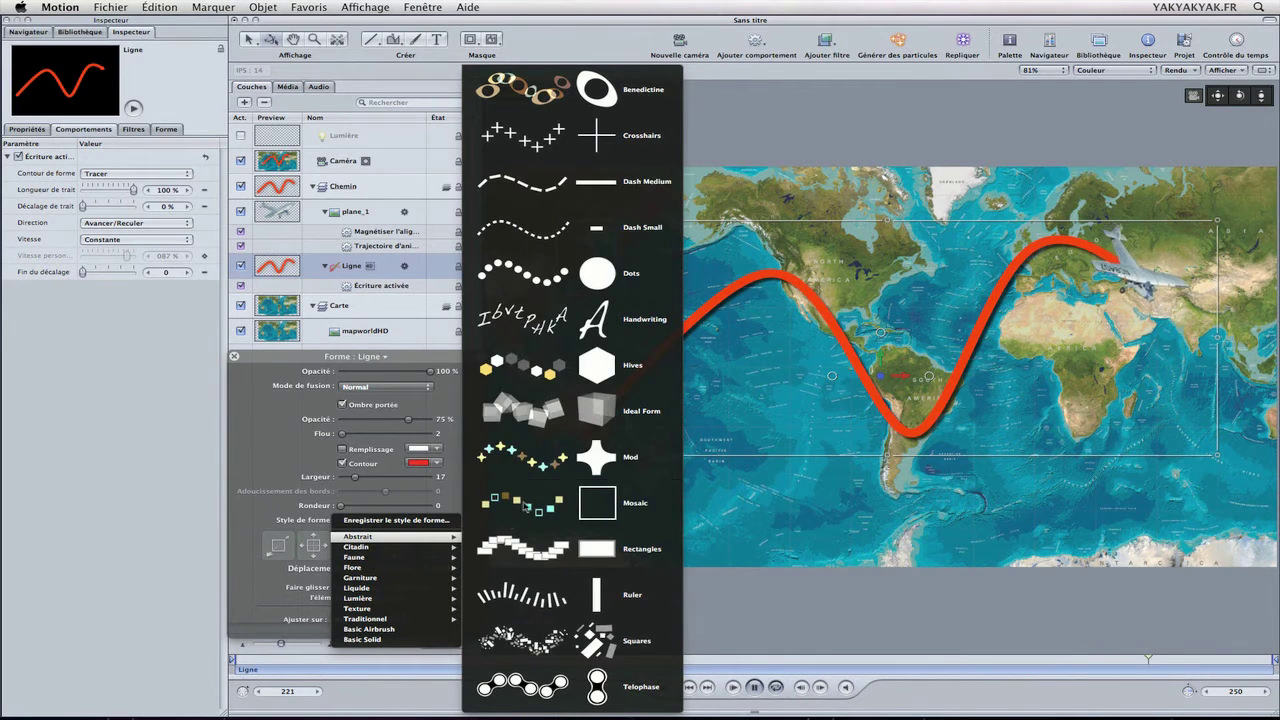
{"action": "left_click", "coordinate": [515, 237]}
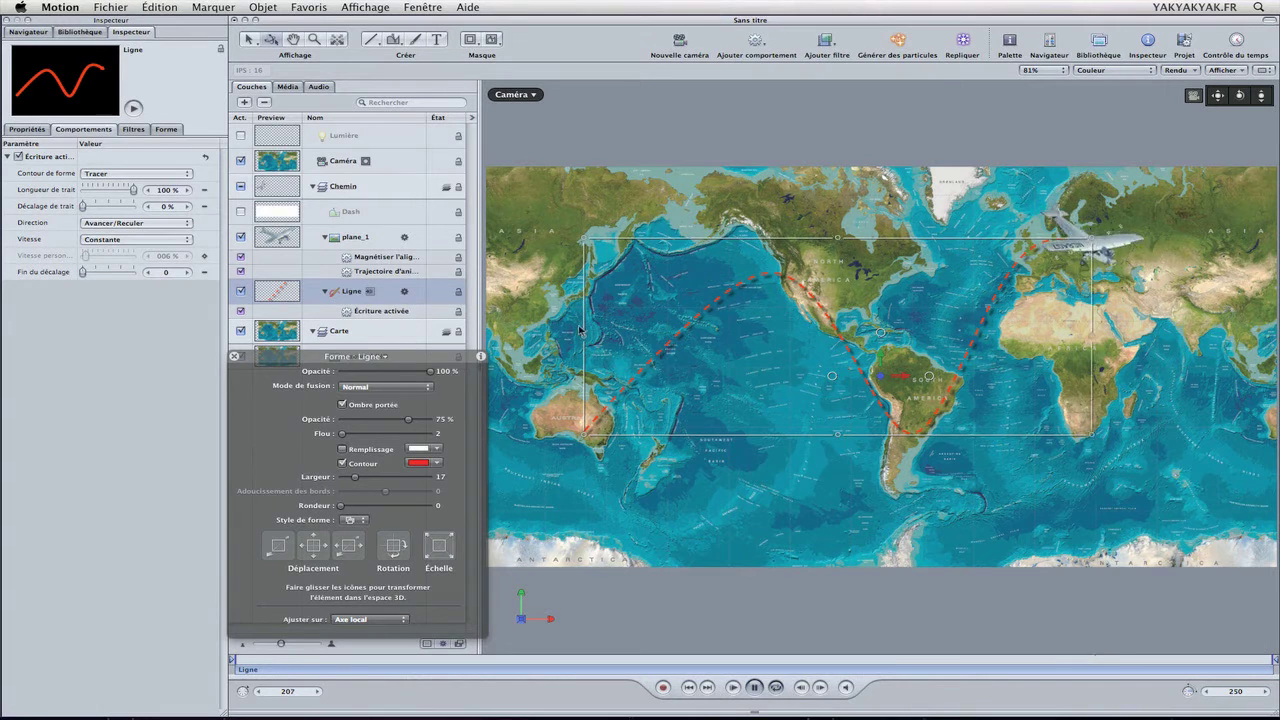
{"action": "mouse_move", "coordinate": [355, 478]}
{"action": "left_mouse_down"}
{"action": "mouse_move", "coordinate": [384, 483]}
{"action": "mouse_move", "coordinate": [366, 484]}
{"action": "left_mouse_up"}
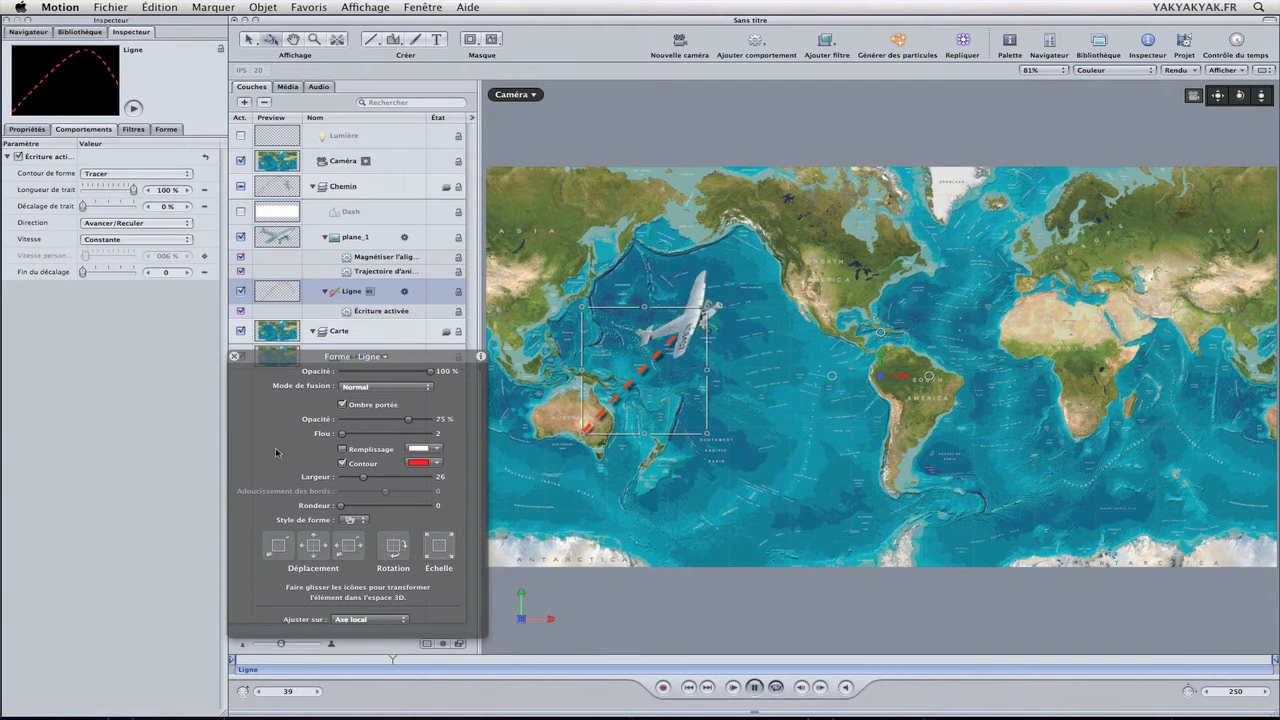
{"action": "key", "text": "F7"}
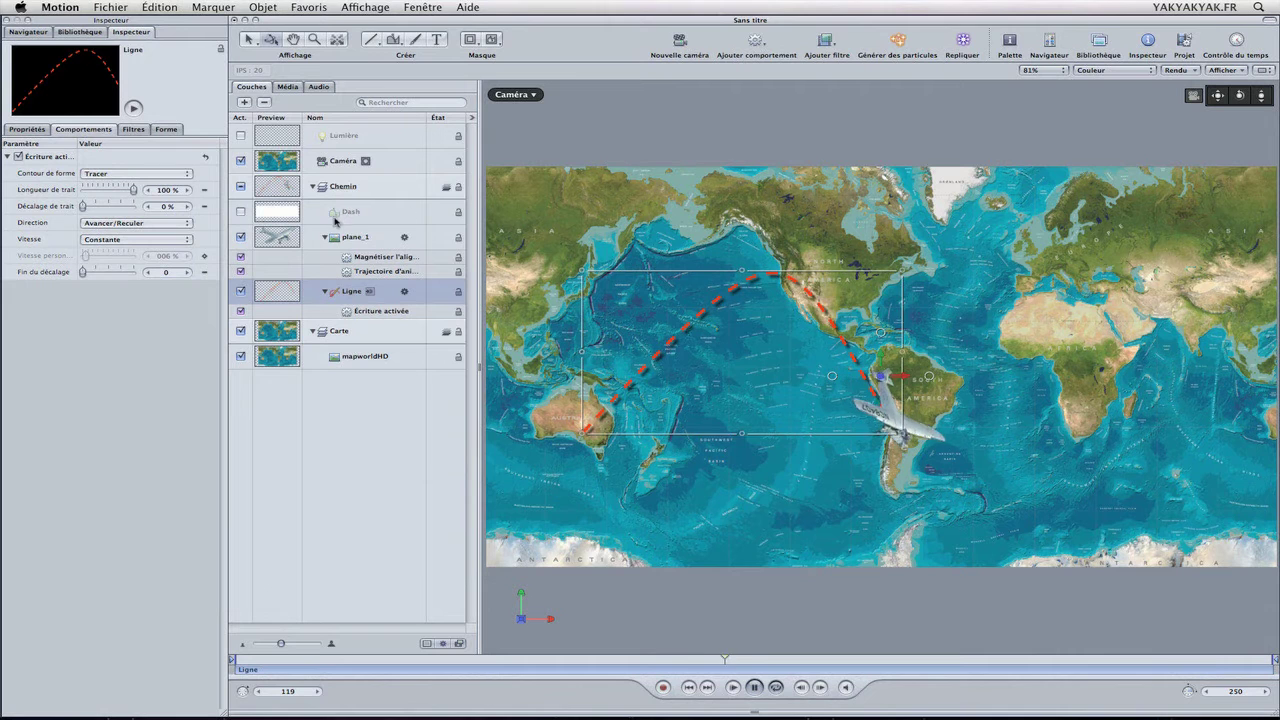
Step: Add the Shoot Smoke particle emitter from the library's Fumée category to the Chemin group
{"action": "left_click", "coordinate": [382, 190]}
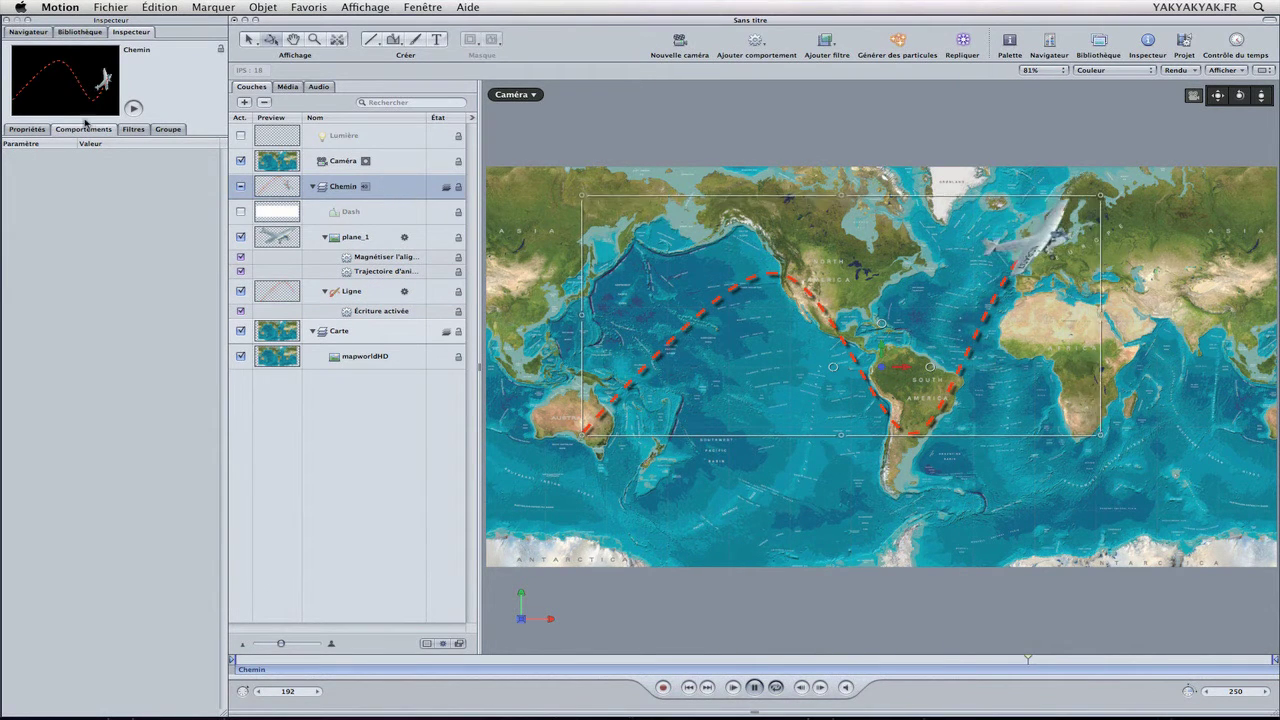
{"action": "left_click", "coordinate": [80, 31]}
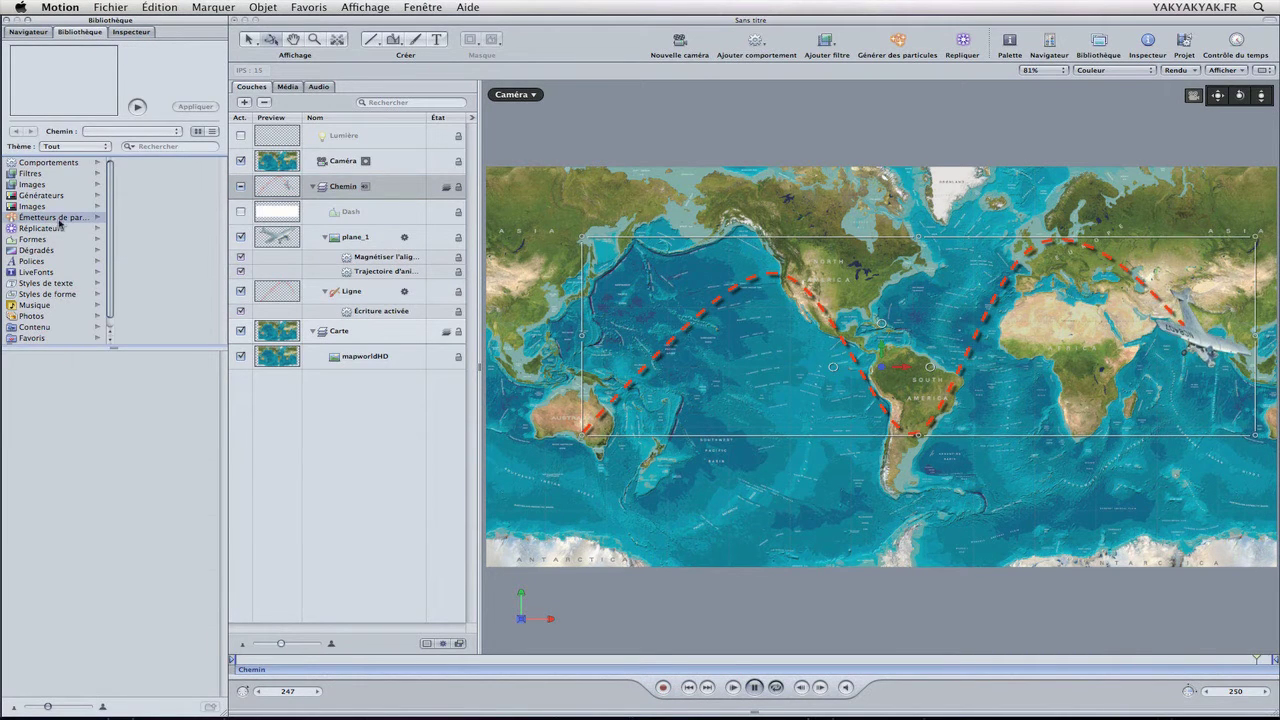
{"action": "left_click", "coordinate": [58, 218]}
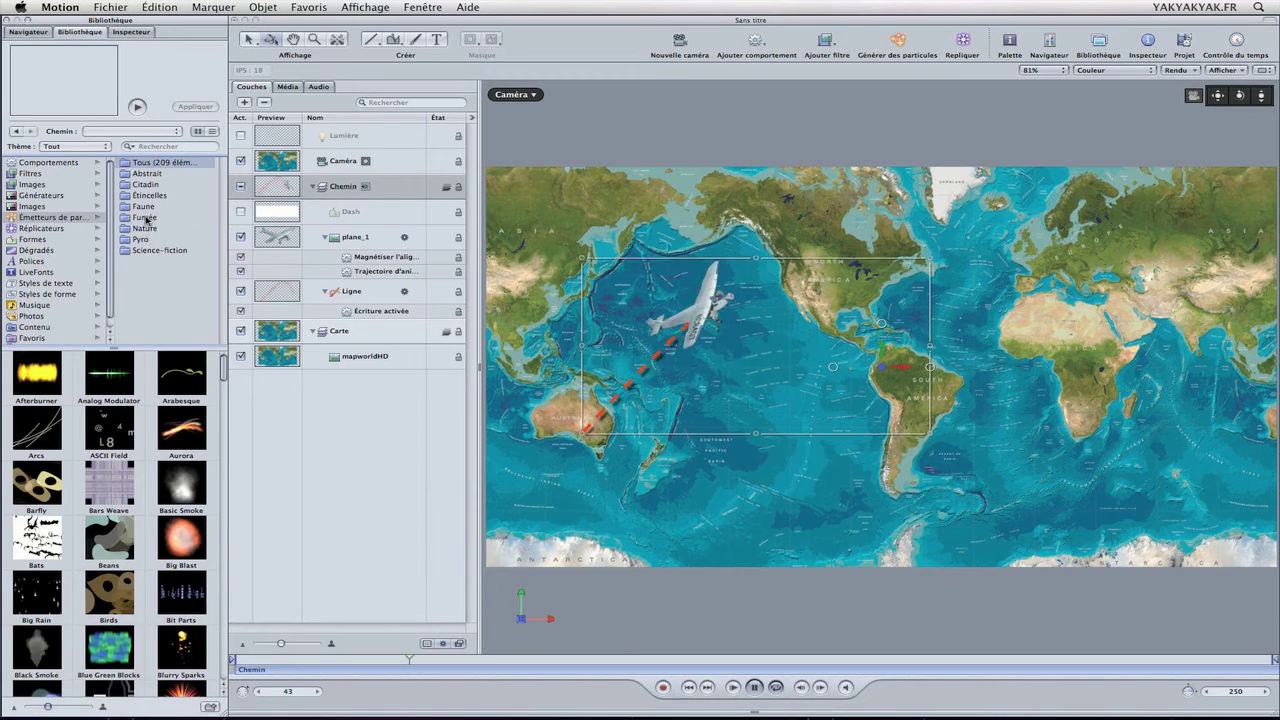
{"action": "left_click", "coordinate": [145, 218]}
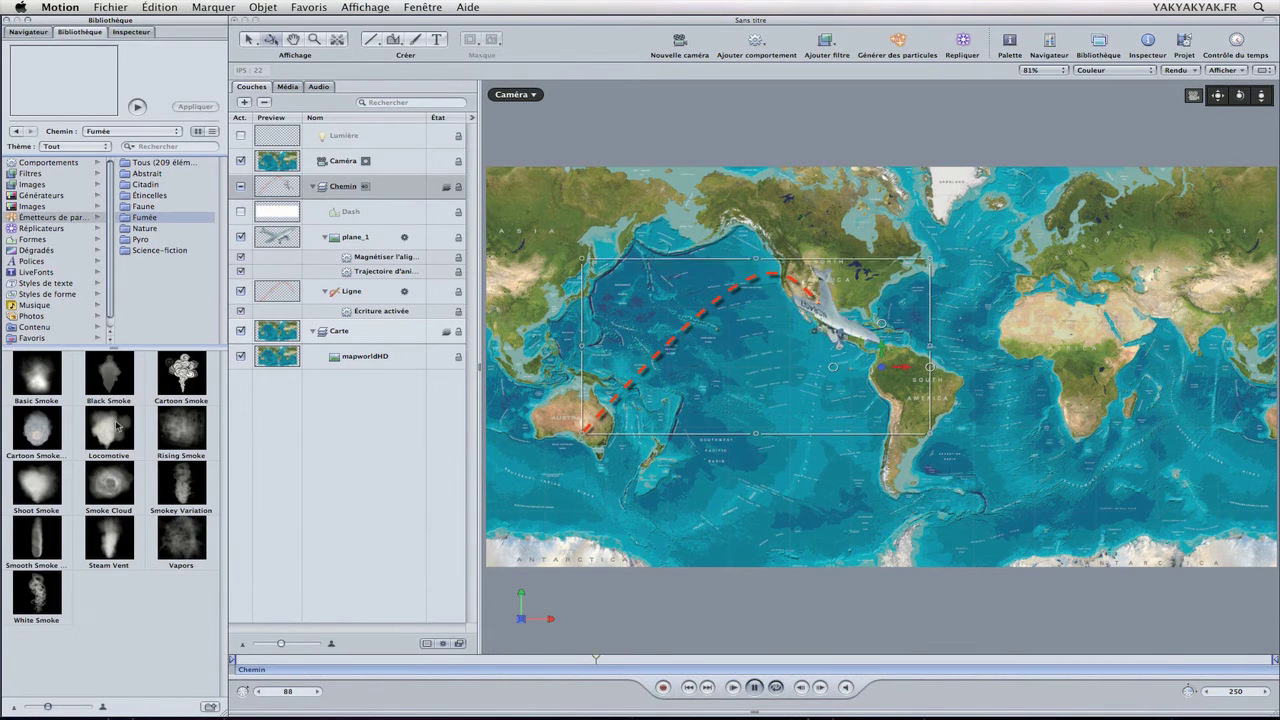
{"action": "left_click", "coordinate": [37, 491]}
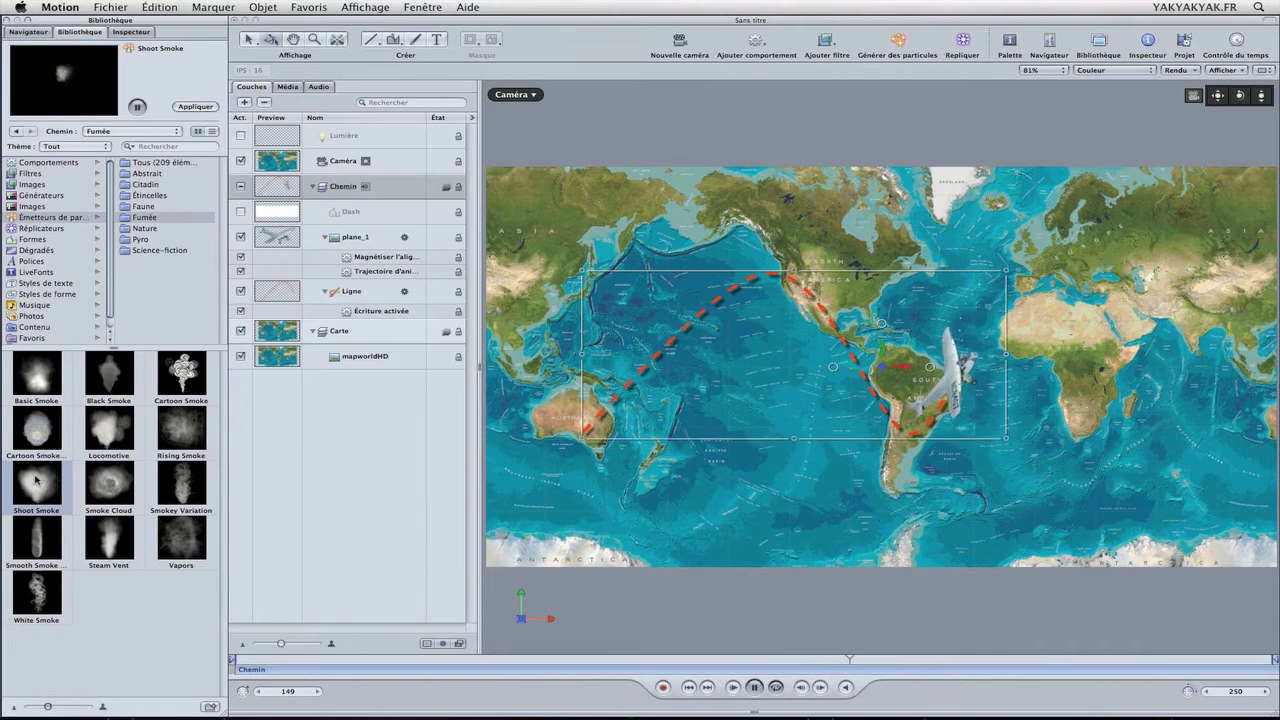
{"action": "left_click", "coordinate": [196, 107]}
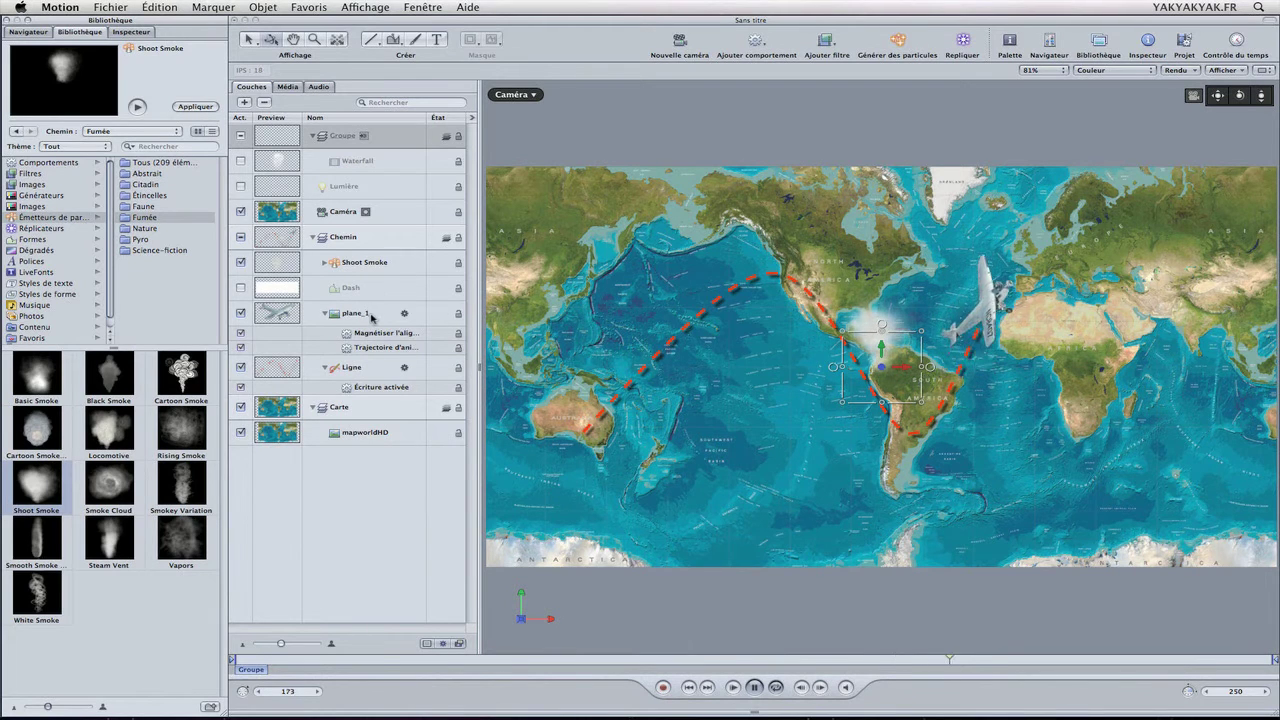
Step: Create a group named Animation inside Chemin and move Shoot Smoke, Dash and plane_1 into it
{"action": "left_click", "coordinate": [392, 270]}
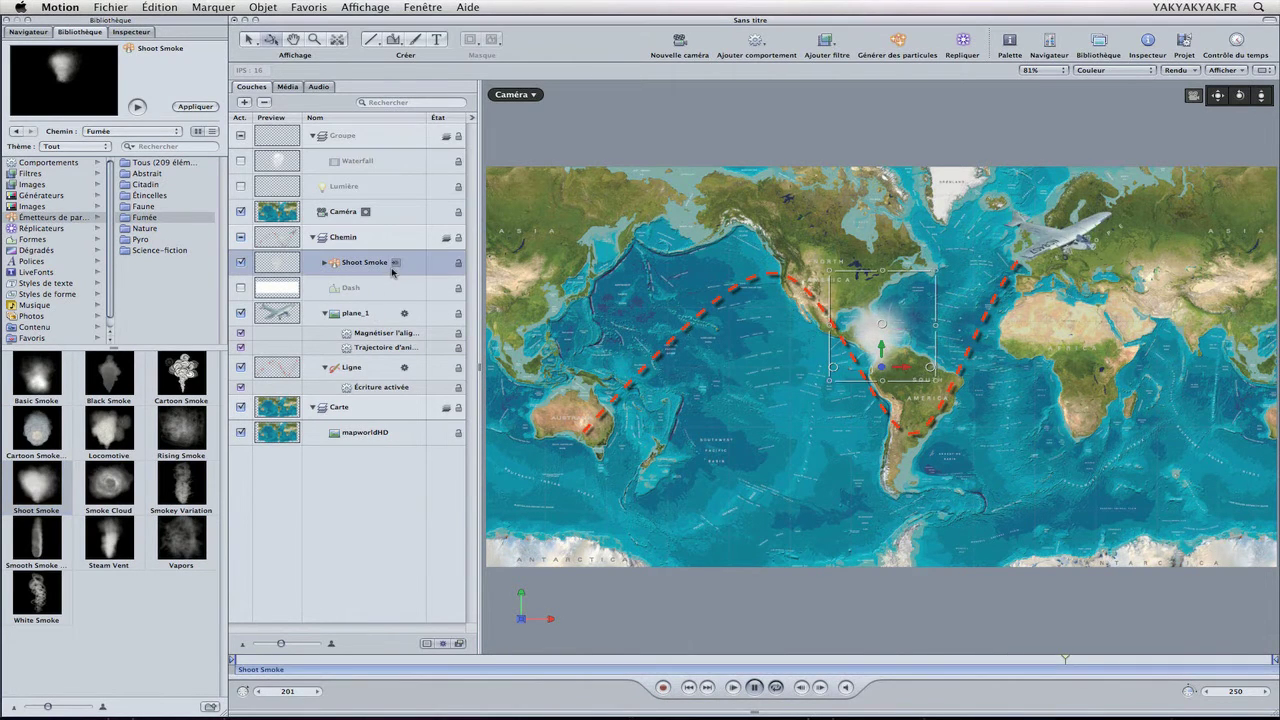
{"action": "left_click", "coordinate": [245, 103]}
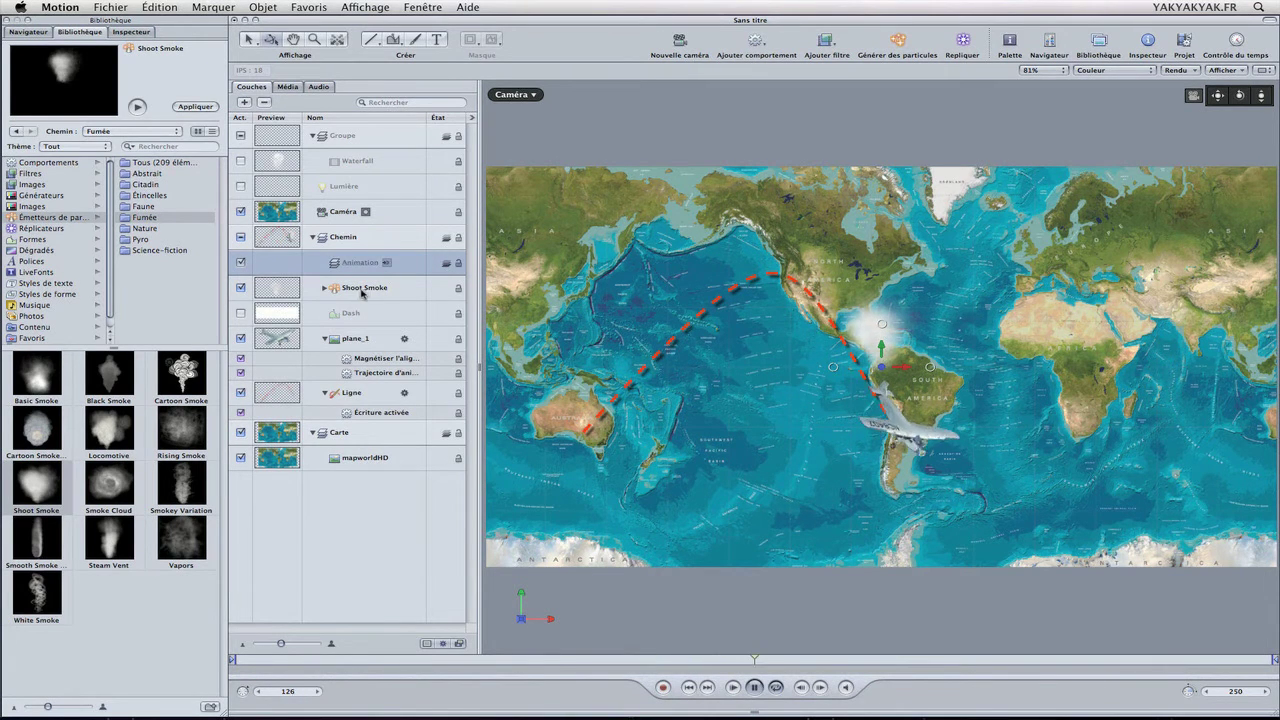
{"action": "left_click_drag", "start_coordinate": [368, 273], "coordinate": [368, 274]}
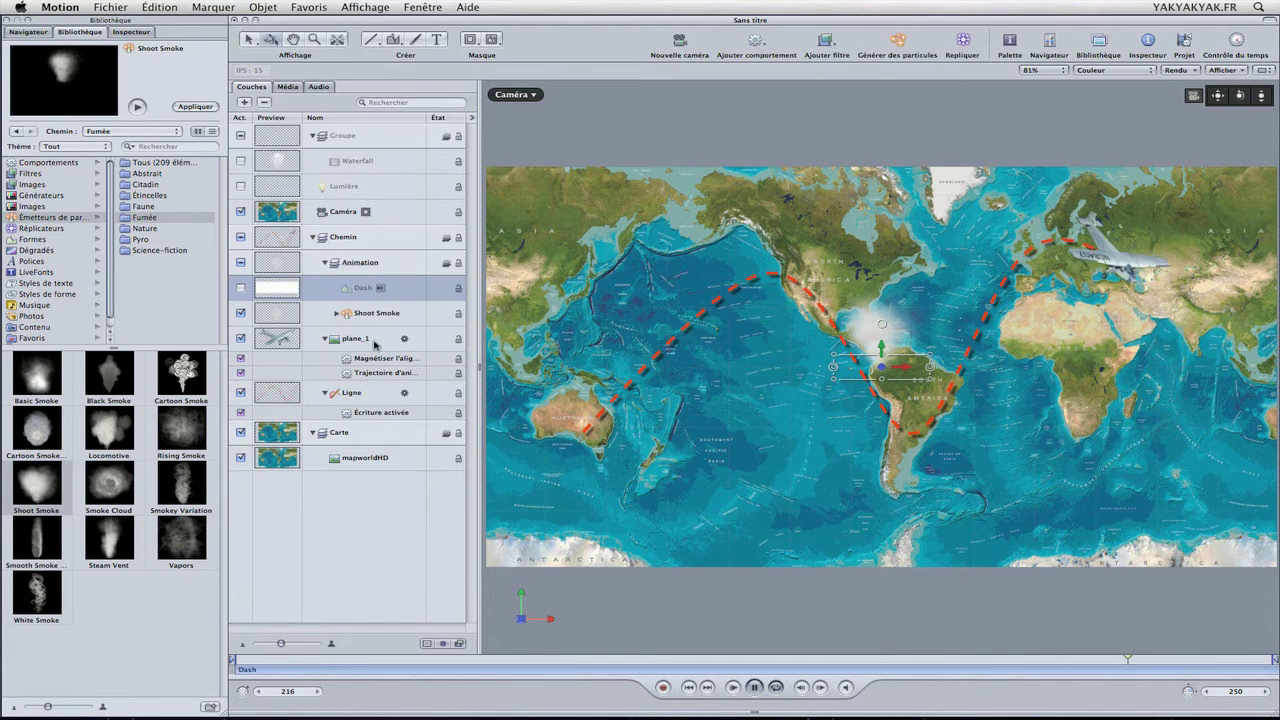
{"action": "left_click_drag", "start_coordinate": [359, 338], "coordinate": [362, 277]}
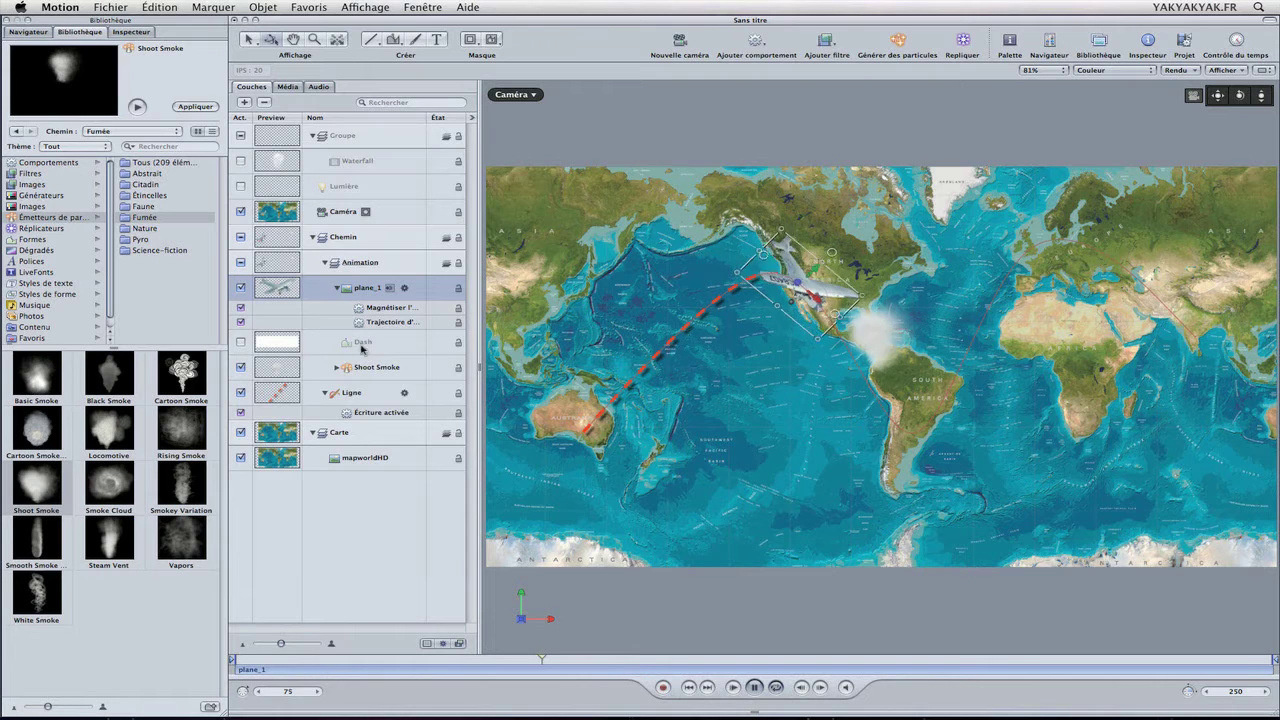
Step: Copy plane_1's two behaviours, Magnétiser l'alignement sur l'animation and Trajectoire d'animation, onto the Shoot Smoke emitter
{"action": "left_click", "coordinate": [376, 312]}
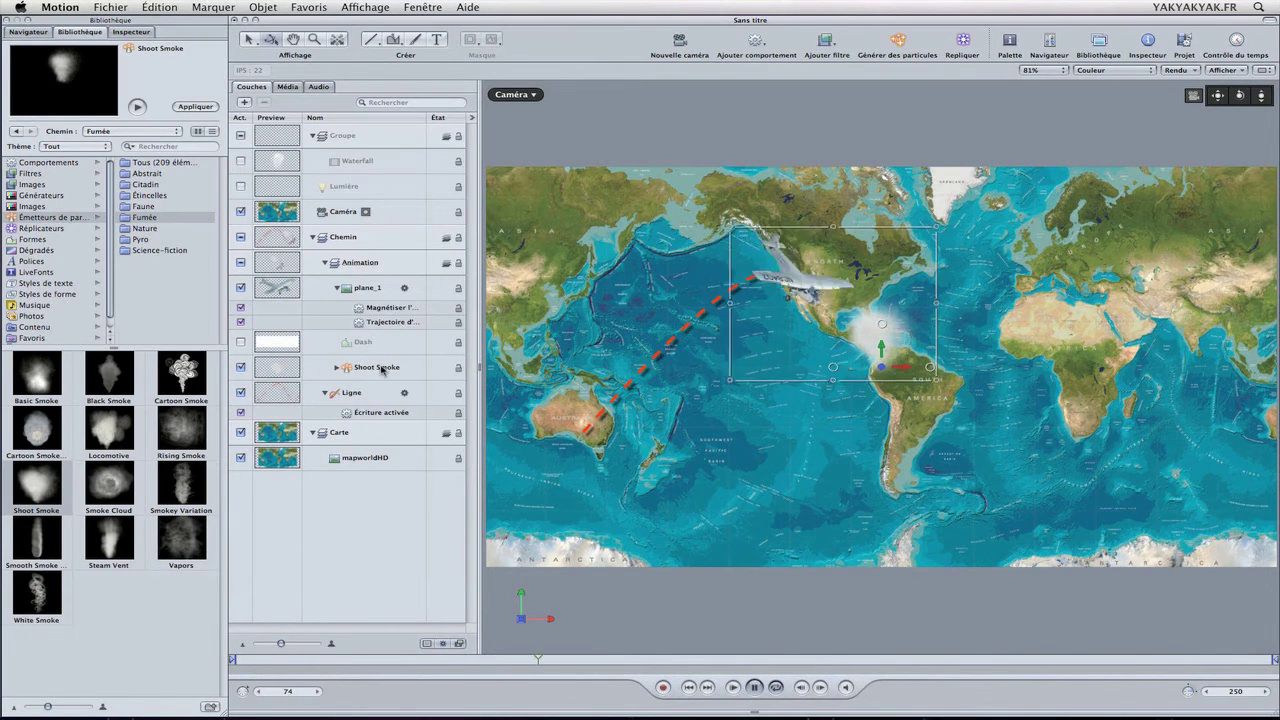
{"action": "left_click", "coordinate": [389, 309]}
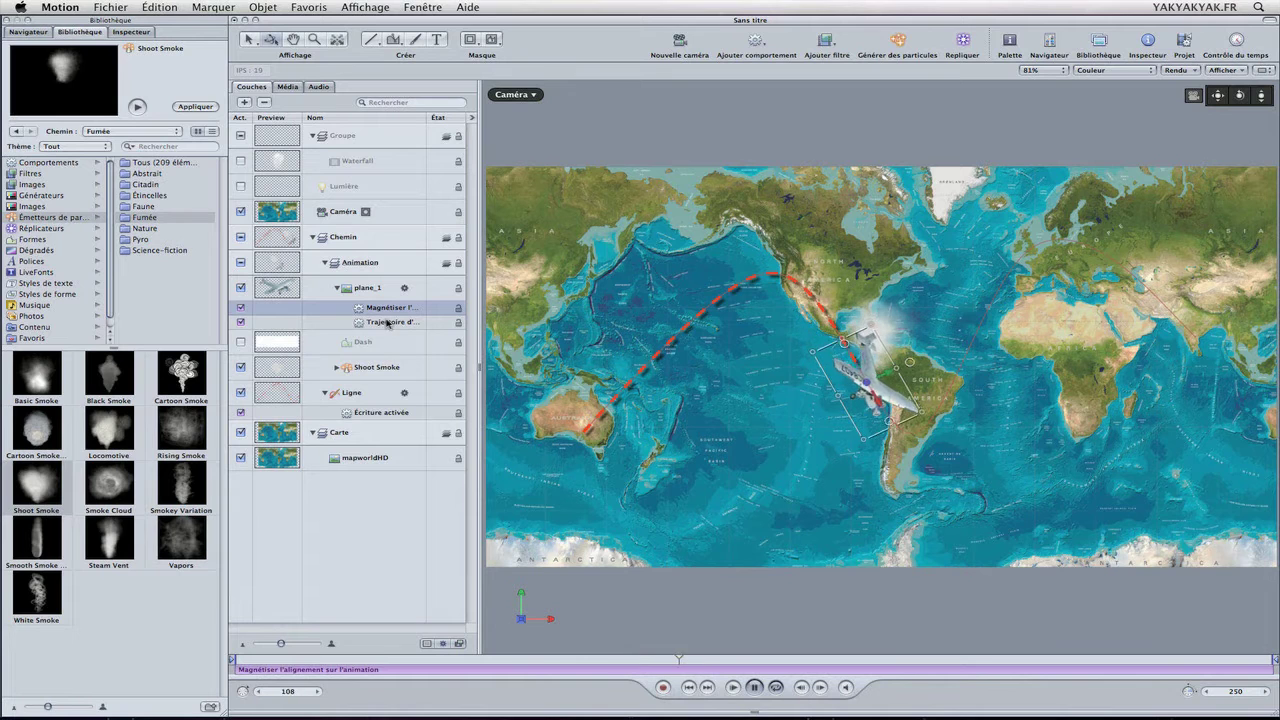
{"action": "left_click", "coordinate": [390, 322], "text": "shift"}
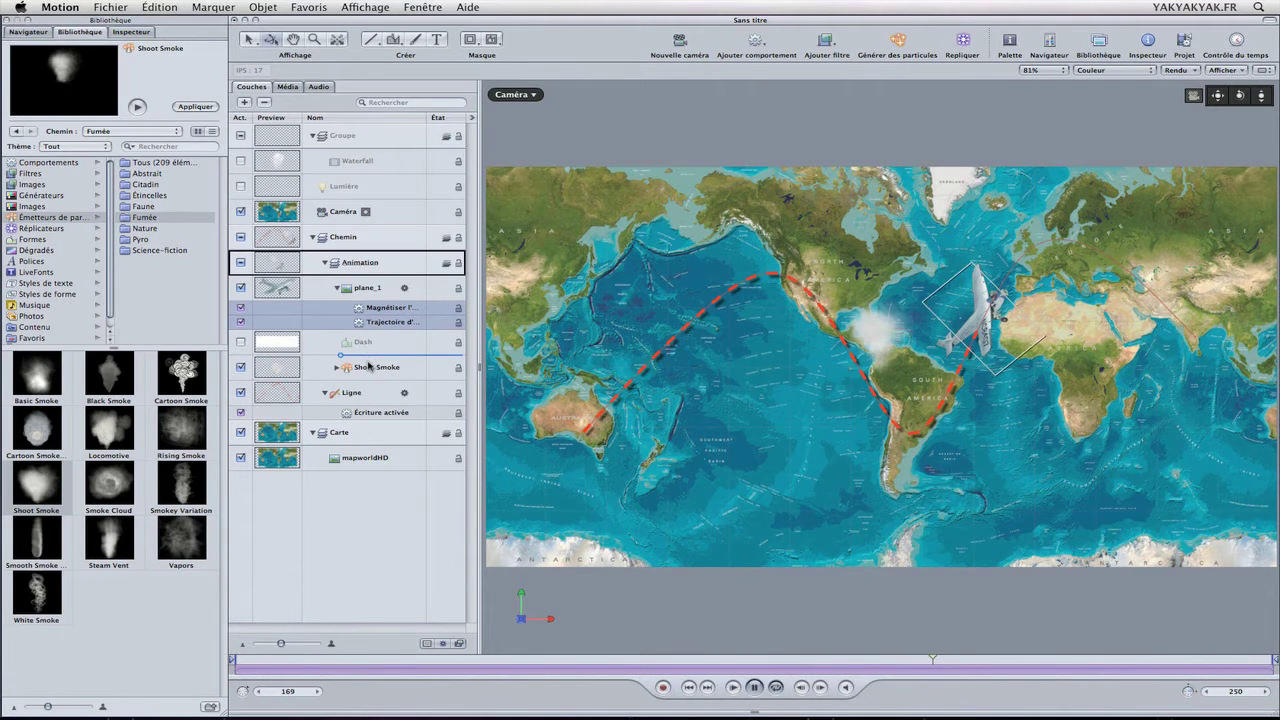
{"action": "left_click_drag", "start_coordinate": [368, 367], "coordinate": [367, 370]}
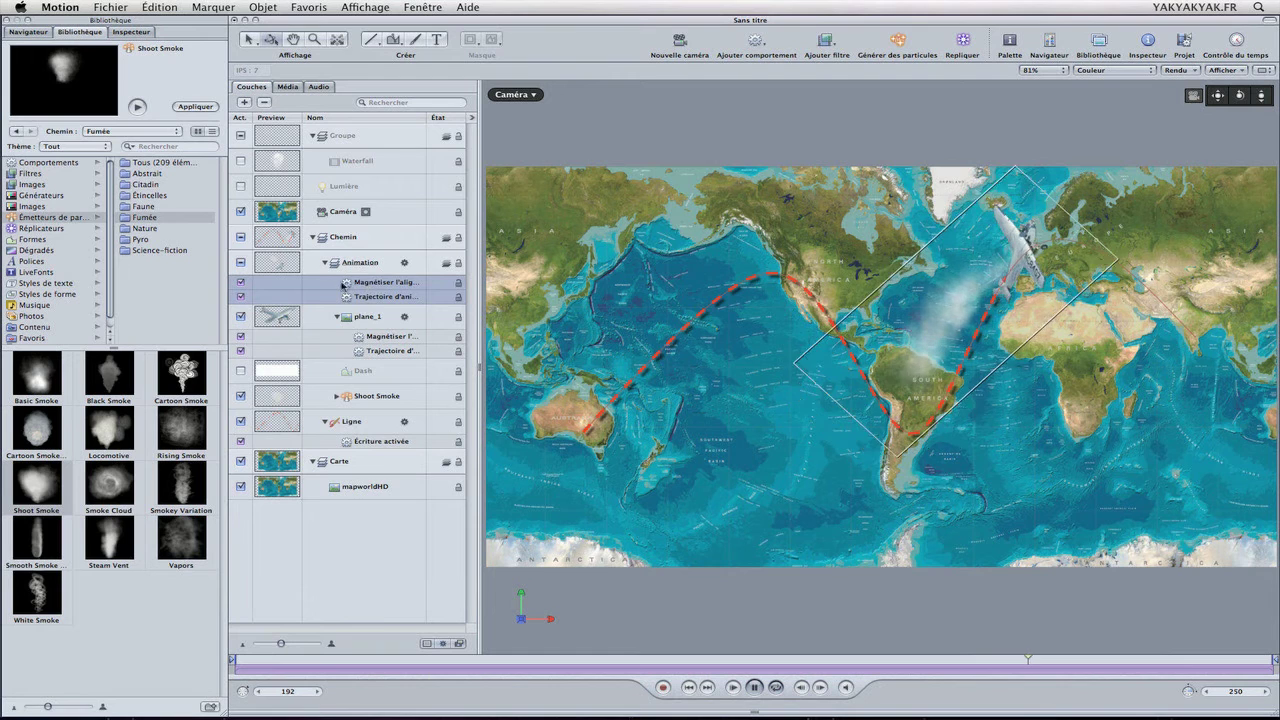
{"action": "left_click_drag", "start_coordinate": [344, 284], "coordinate": [358, 397]}
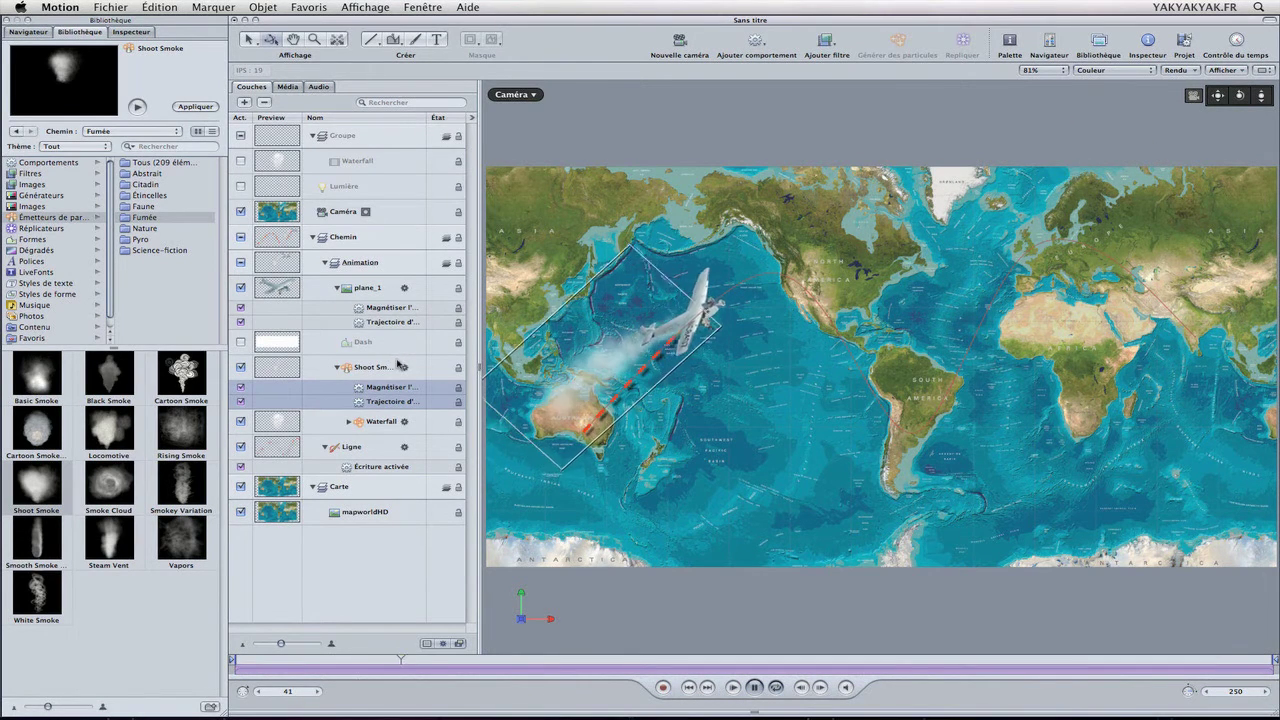
Step: Set the Shoot Smoke emitter's emission range (Plage d'émission) to 75°
{"action": "left_click", "coordinate": [369, 370]}
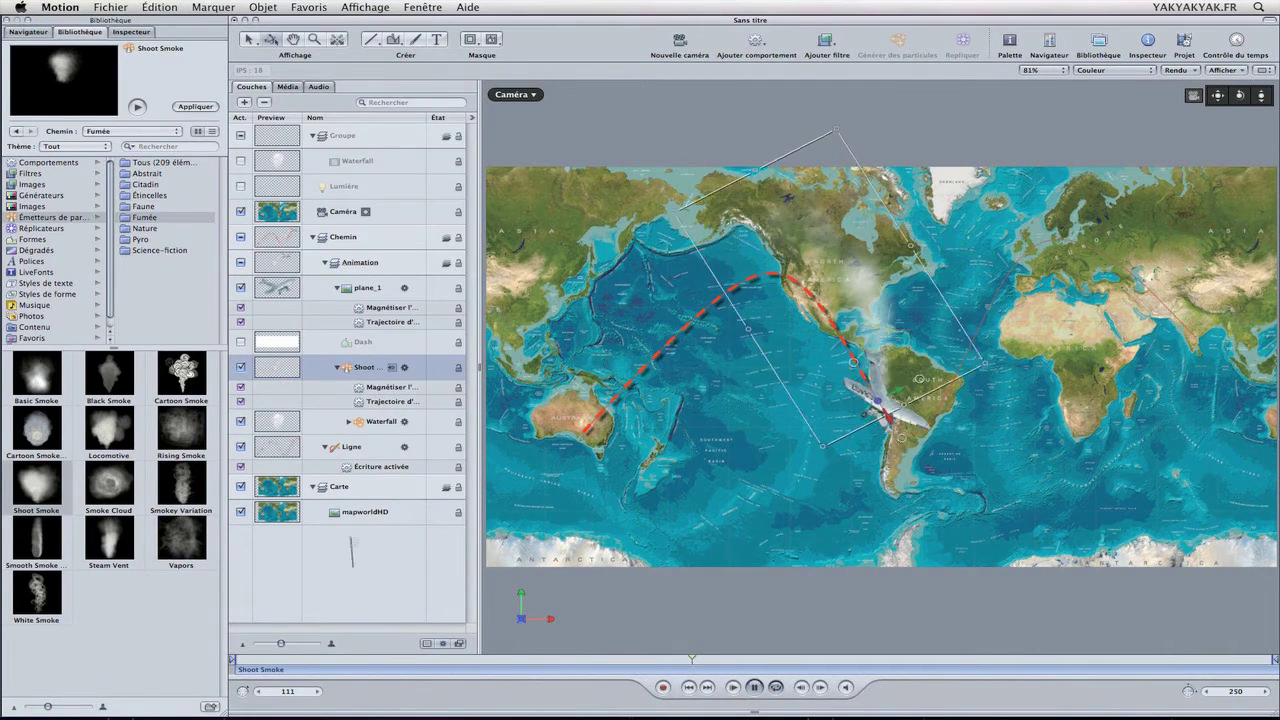
{"action": "key", "text": "F7"}
{"action": "left_click_drag", "start_coordinate": [314, 414], "coordinate": [337, 374]}
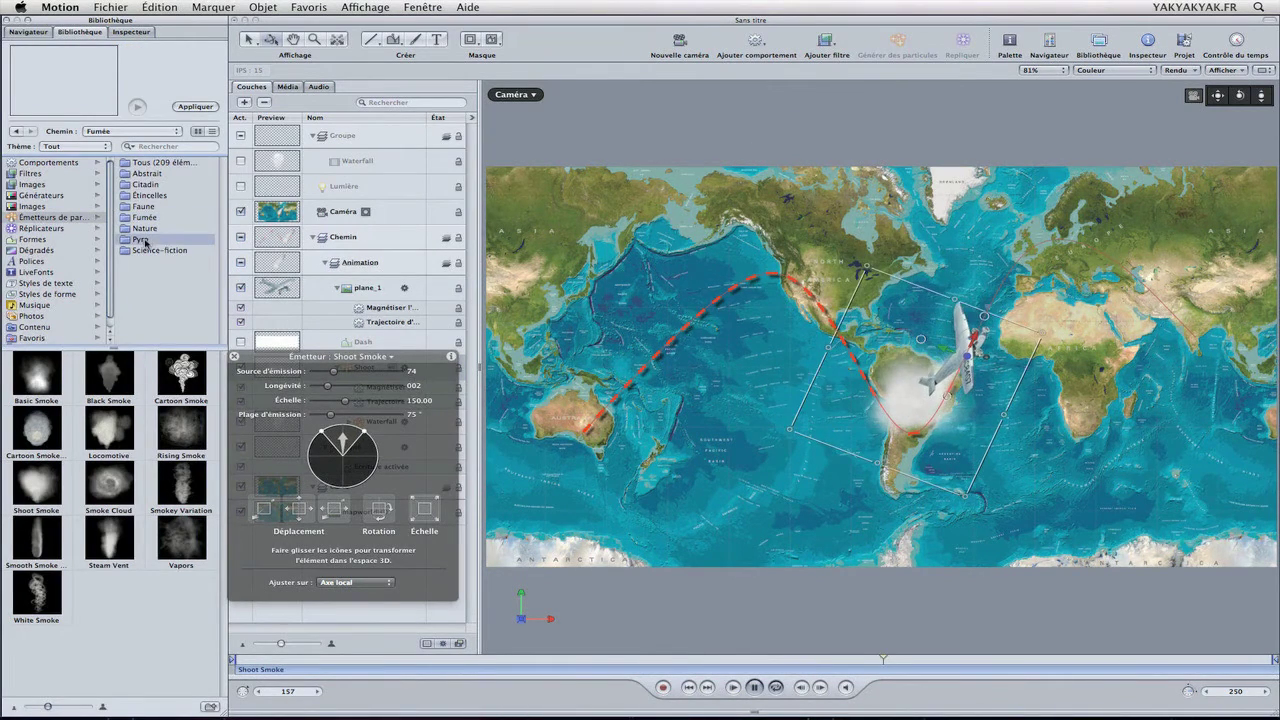
Step: Add the Oil Well Fire particle emitter from the library's Pyro category to the Animation group
{"action": "left_click", "coordinate": [141, 240]}
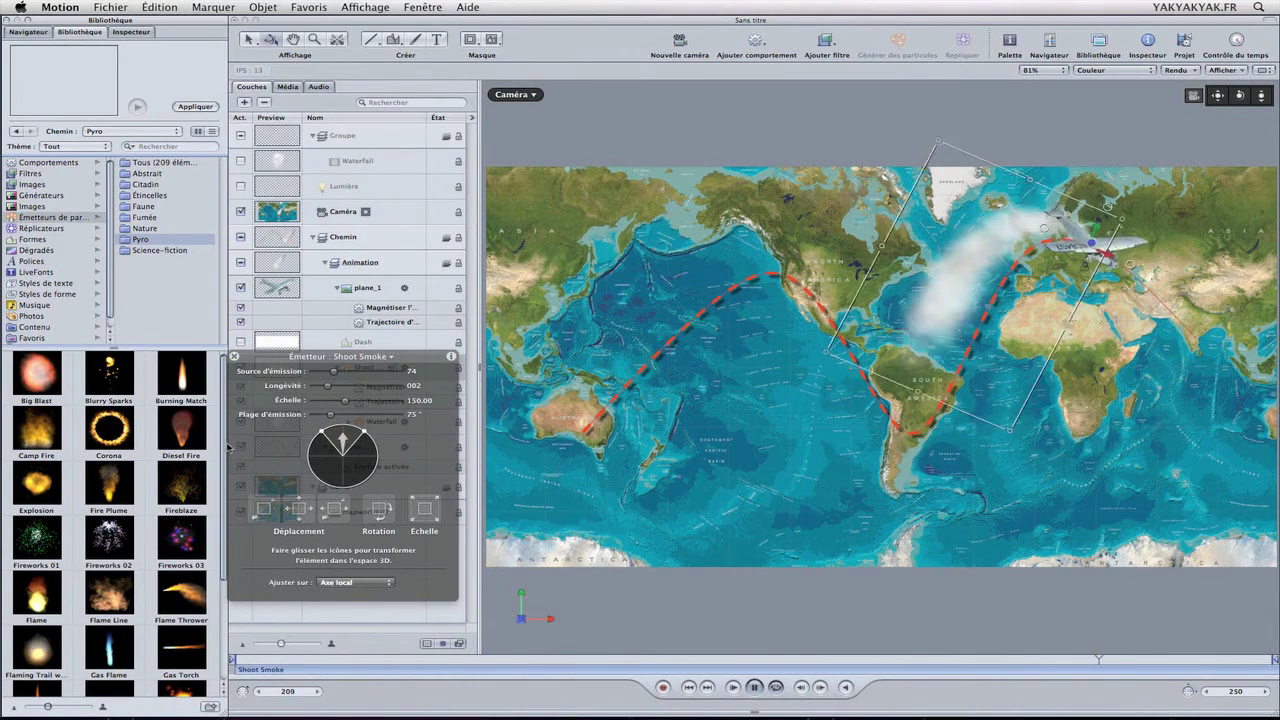
{"action": "scroll", "coordinate": [226, 494], "scroll_direction": "down", "scroll_amount": 2}
{"action": "scroll", "coordinate": [226, 494], "scroll_direction": "down", "scroll_amount": 3}
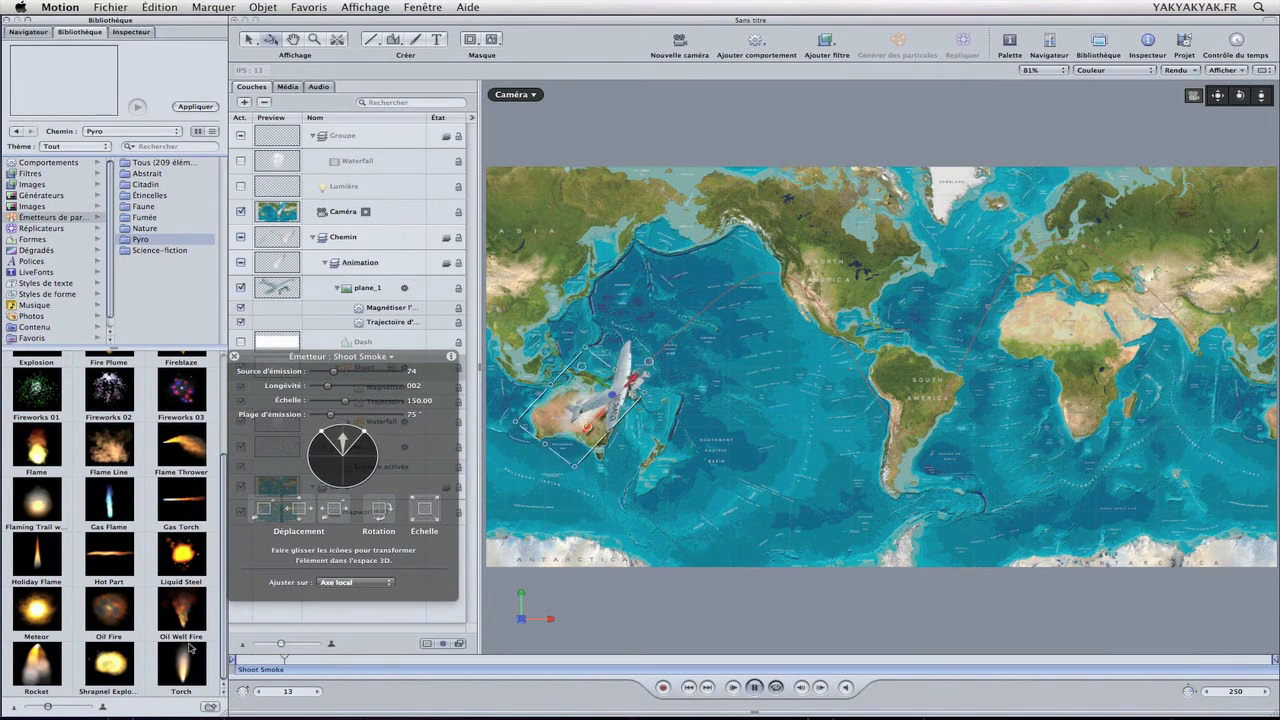
{"action": "left_click", "coordinate": [183, 615]}
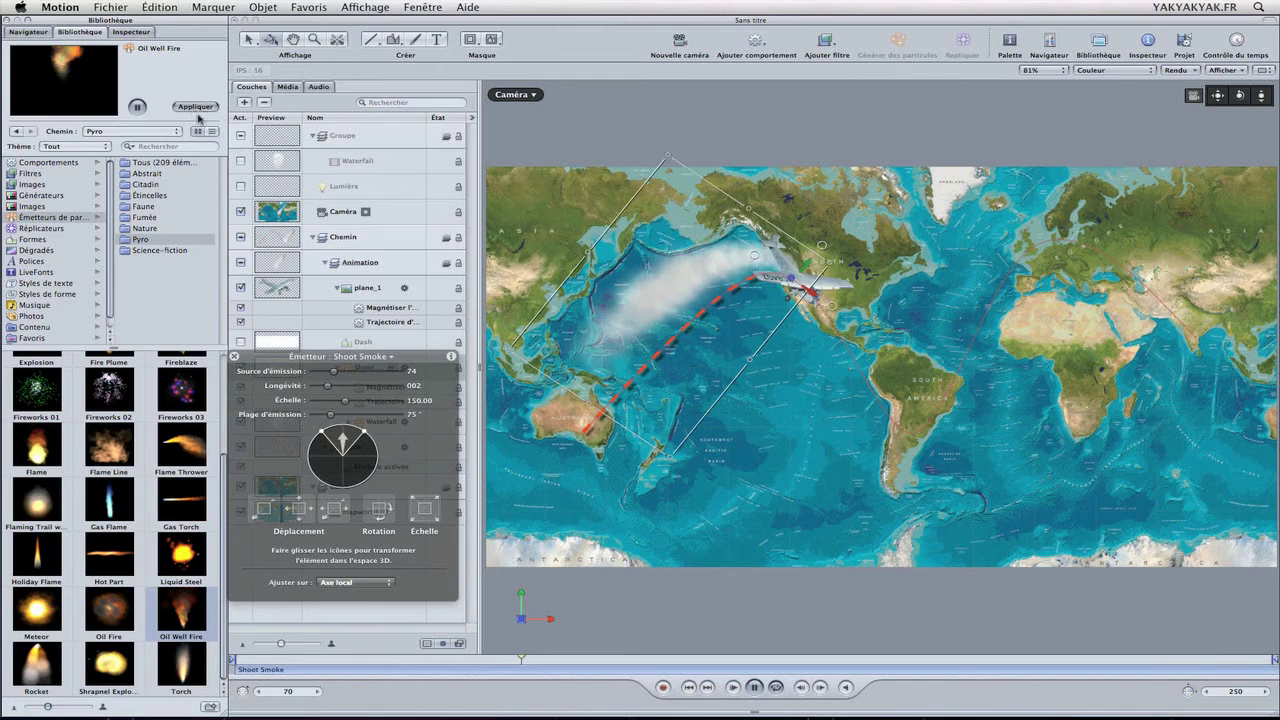
{"action": "left_click_drag", "start_coordinate": [343, 362], "coordinate": [116, 423]}
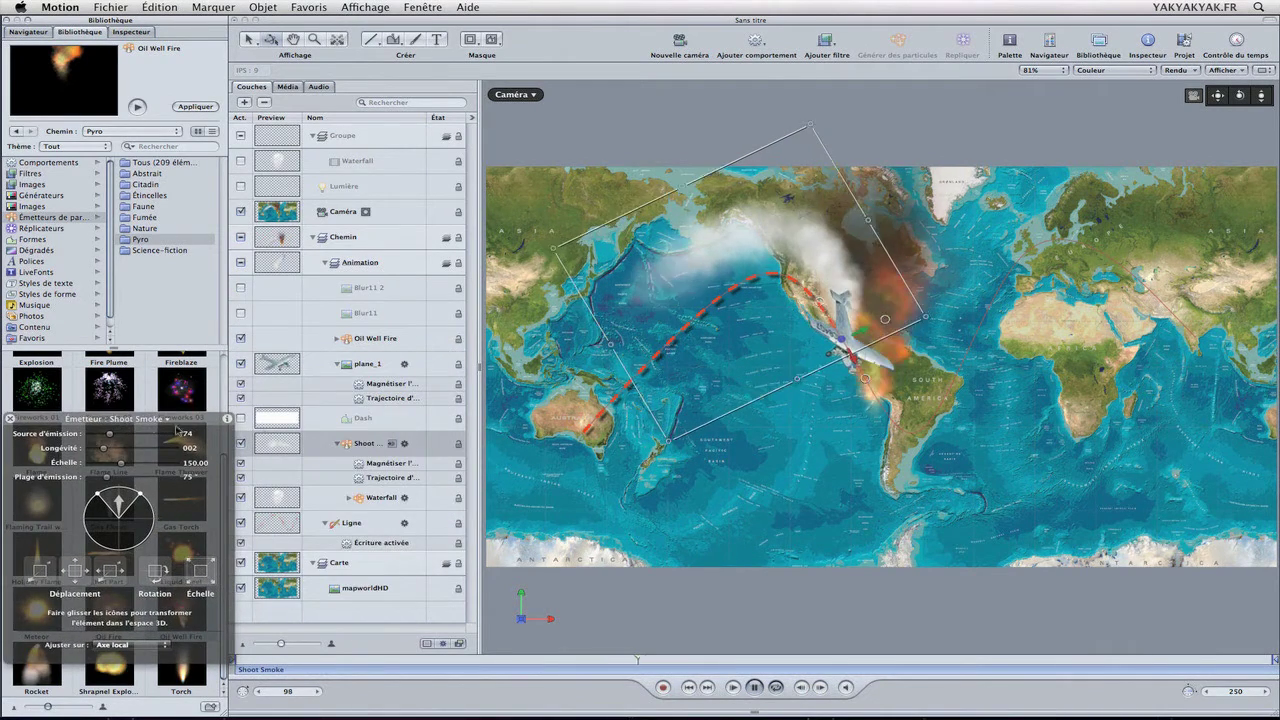
Step: Copy the alignment and motion-path behaviours from Shoot Smoke onto the Oil Well Fire emitter
{"action": "left_click", "coordinate": [388, 464]}
{"action": "left_click", "coordinate": [390, 479], "text": "shift"}
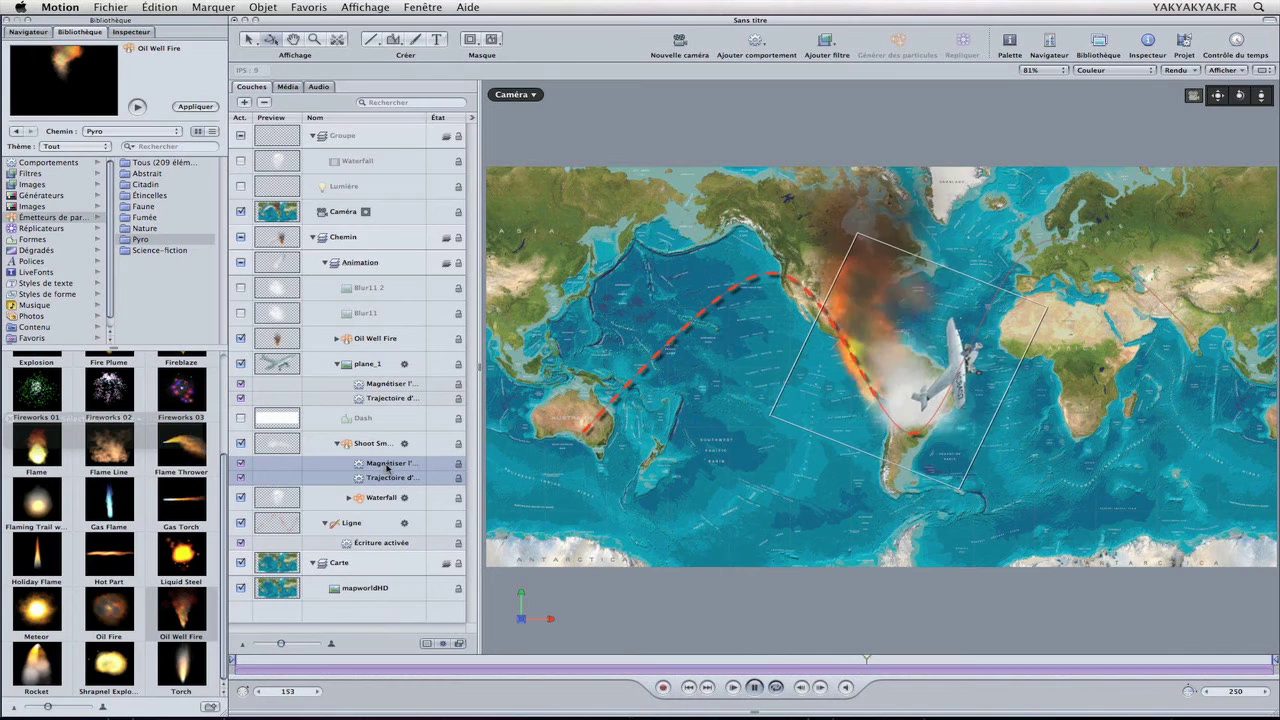
{"action": "left_click_drag", "start_coordinate": [388, 468], "coordinate": [377, 340]}
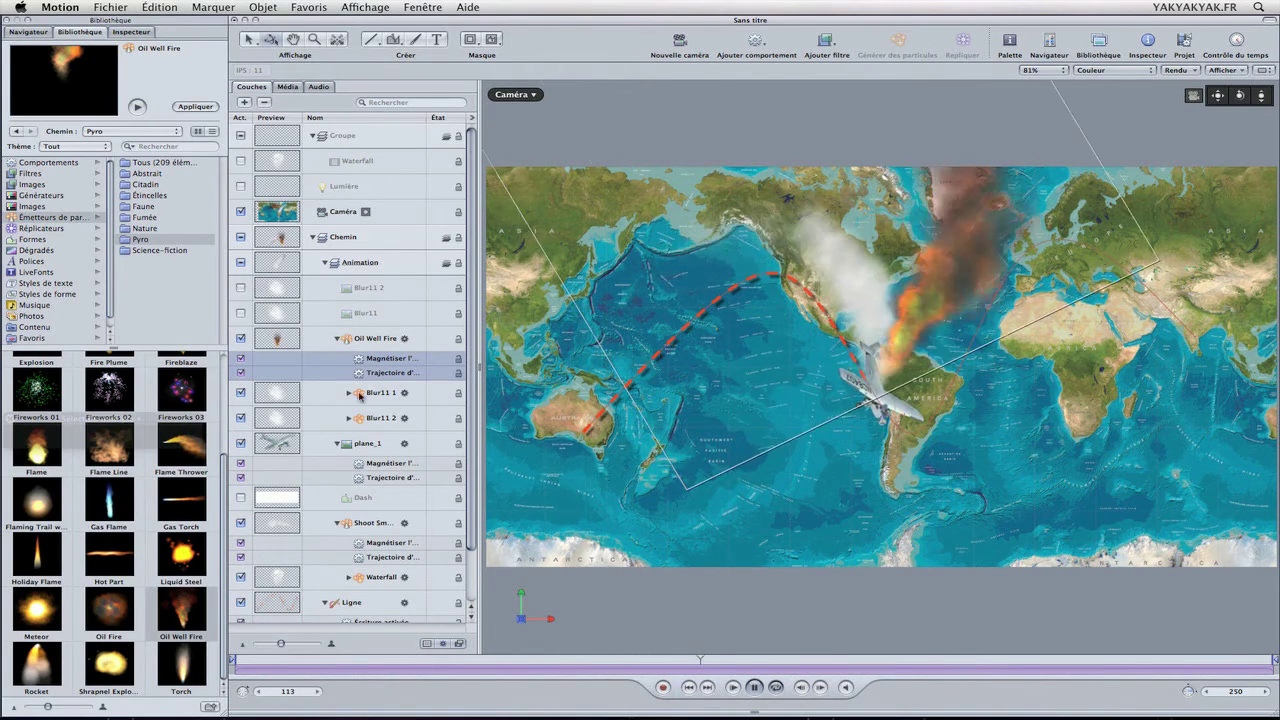
Step: Set the Oil Well Fire emitter's emission range (Plage d'émission) to 70° and close its floating settings
{"action": "left_click", "coordinate": [325, 339]}
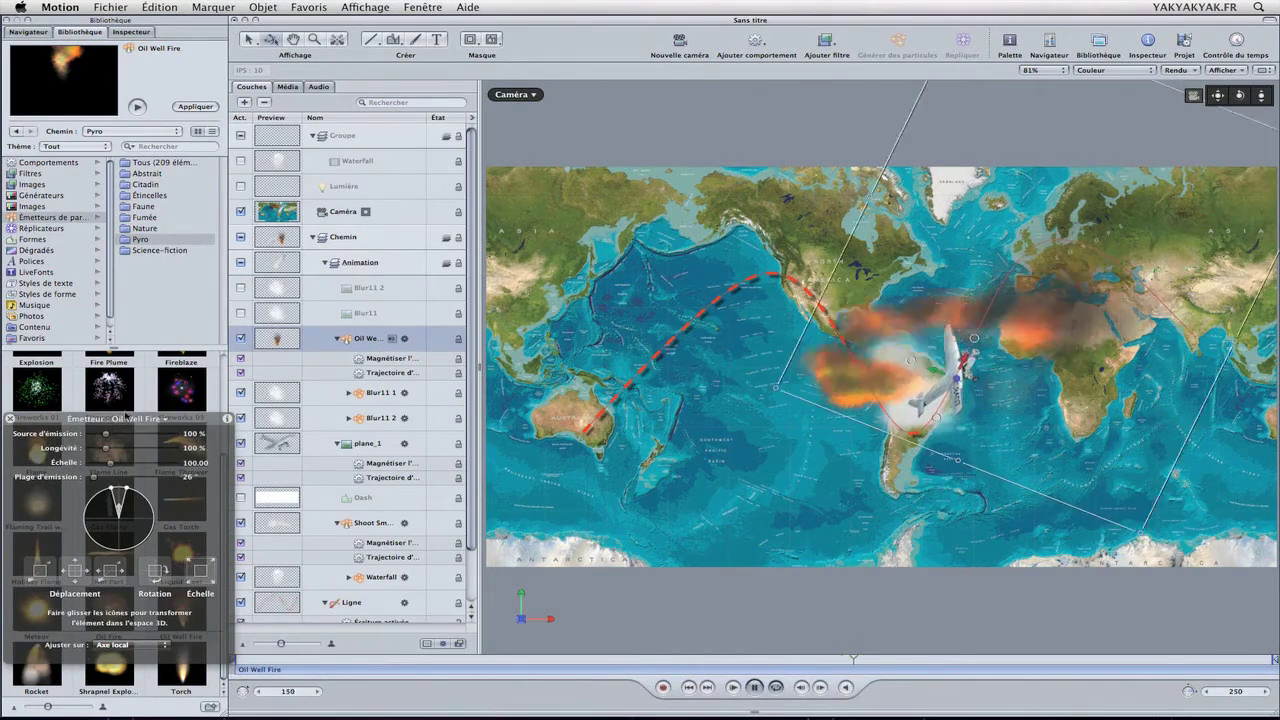
{"action": "left_click_drag", "start_coordinate": [180, 416], "coordinate": [515, 111]}
{"action": "left_click_drag", "start_coordinate": [462, 186], "coordinate": [468, 192]}
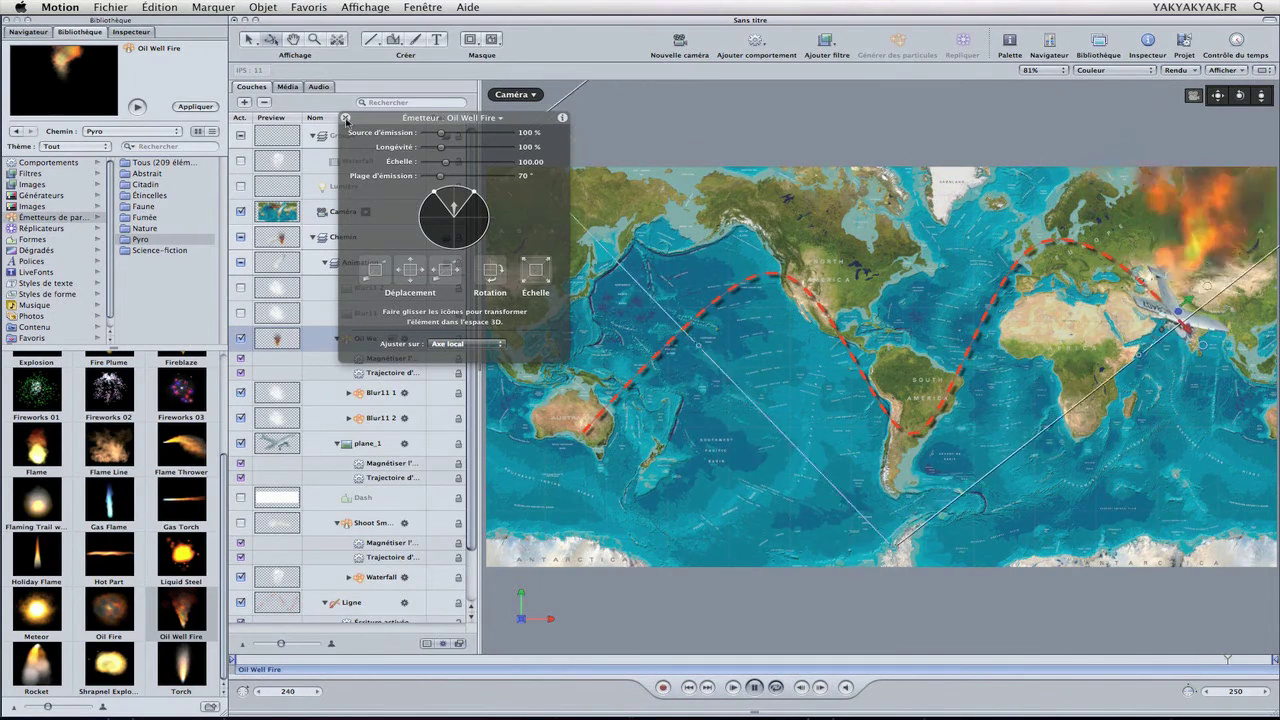
{"action": "left_click", "coordinate": [345, 120]}
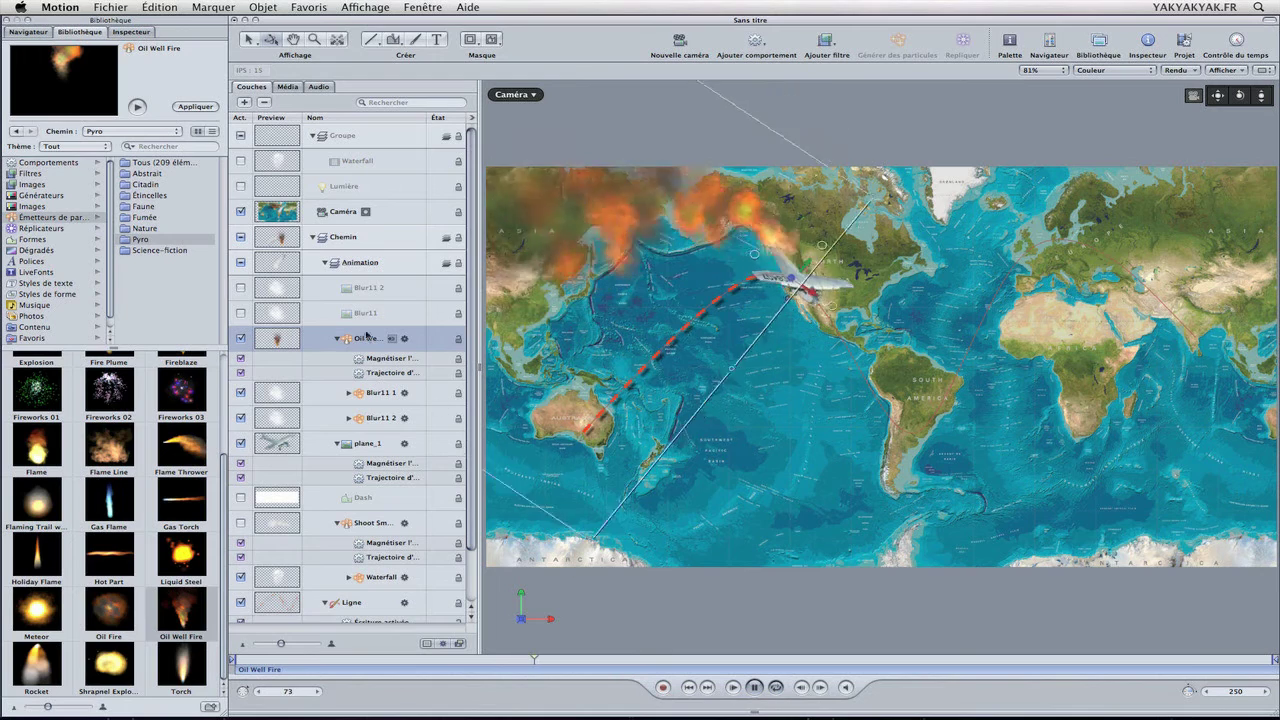
Step: Apply the colour-correction filter Saturer to the mapworldHD layer in the Carte group
{"action": "left_click", "coordinate": [312, 237]}
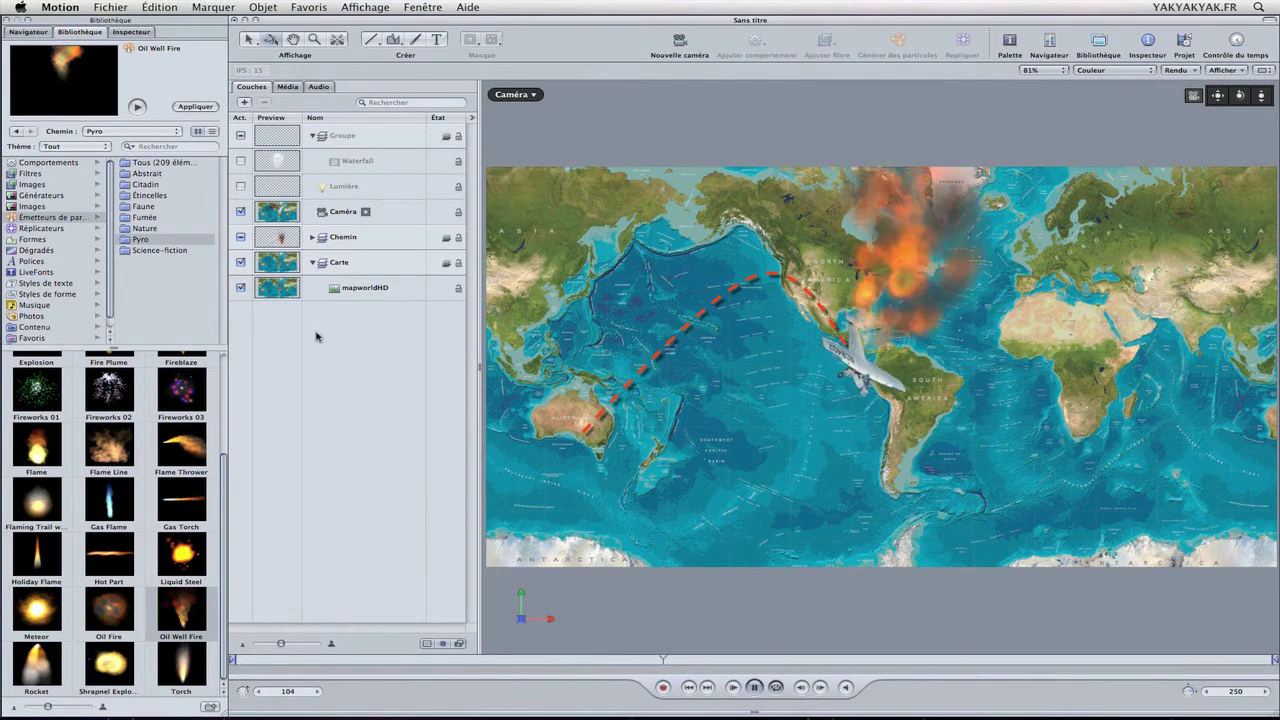
{"action": "left_click", "coordinate": [392, 290]}
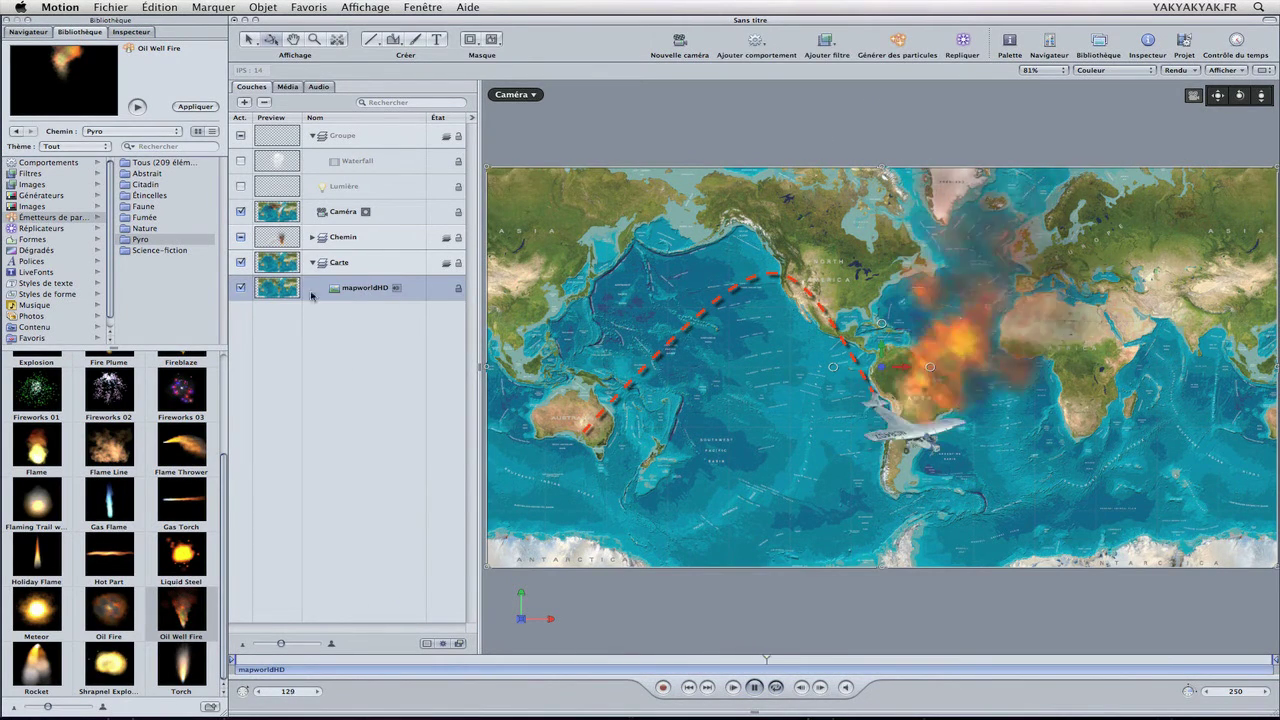
{"action": "left_click", "coordinate": [826, 45]}
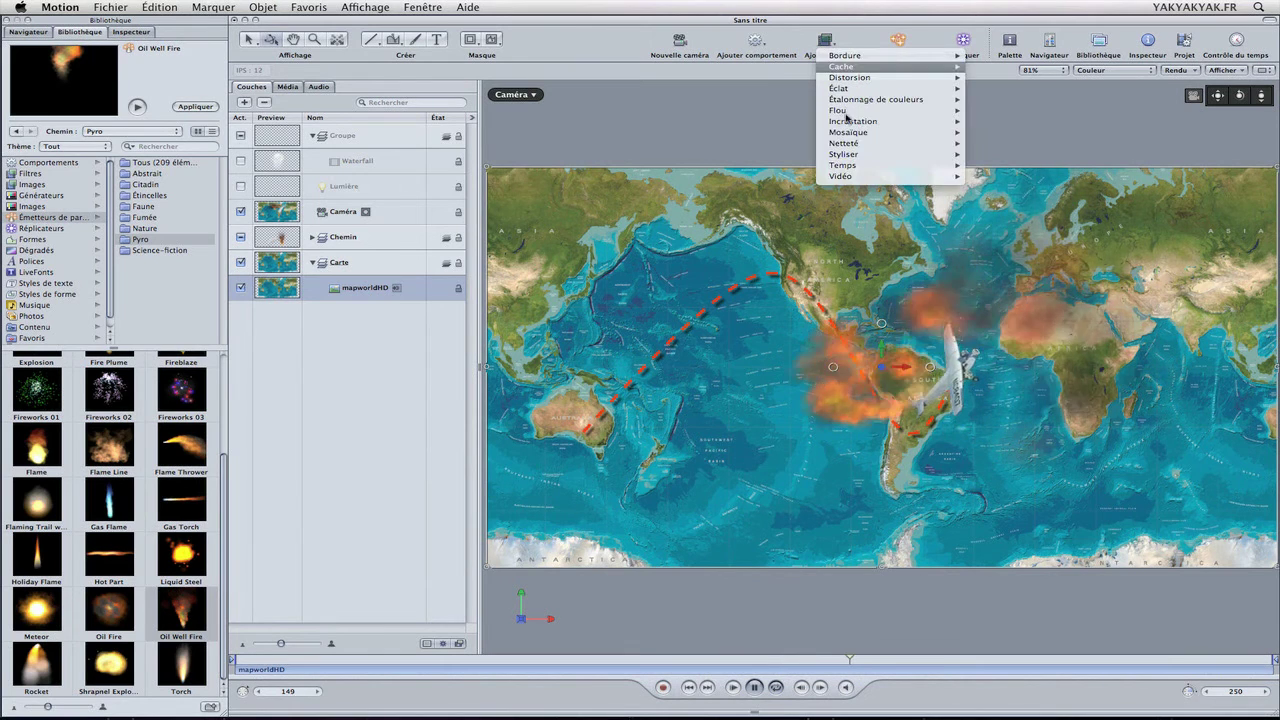
{"action": "mouse_move", "coordinate": [846, 166]}
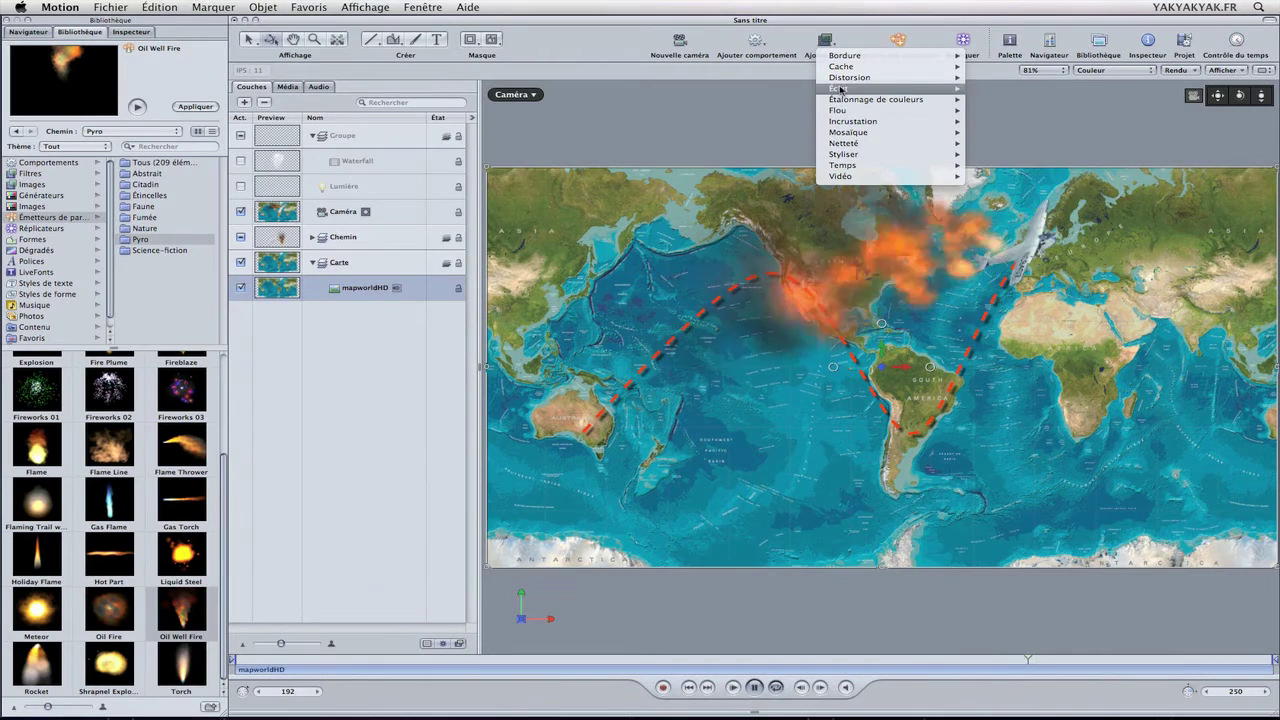
{"action": "mouse_move", "coordinate": [880, 100]}
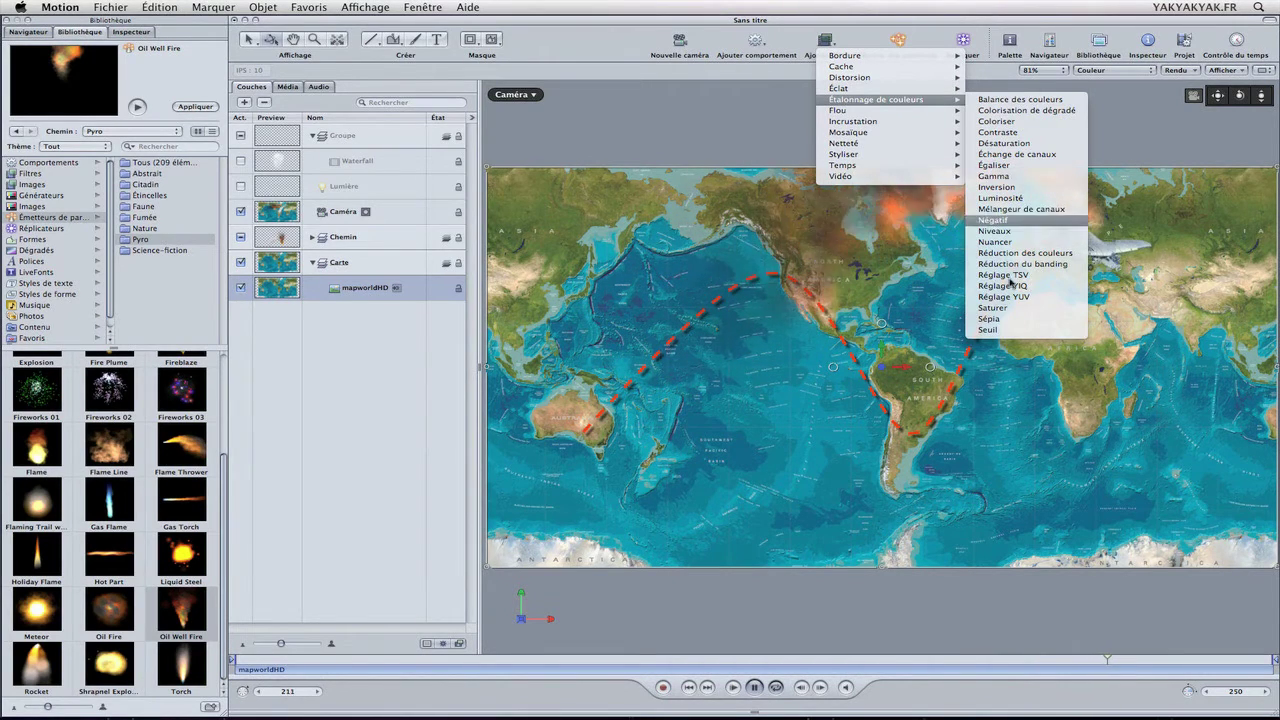
{"action": "left_click", "coordinate": [992, 307]}
Step: Lower the map's Saturer saturation to -1 and stop the playback
{"action": "left_click_drag", "start_coordinate": [384, 482], "coordinate": [337, 347]}
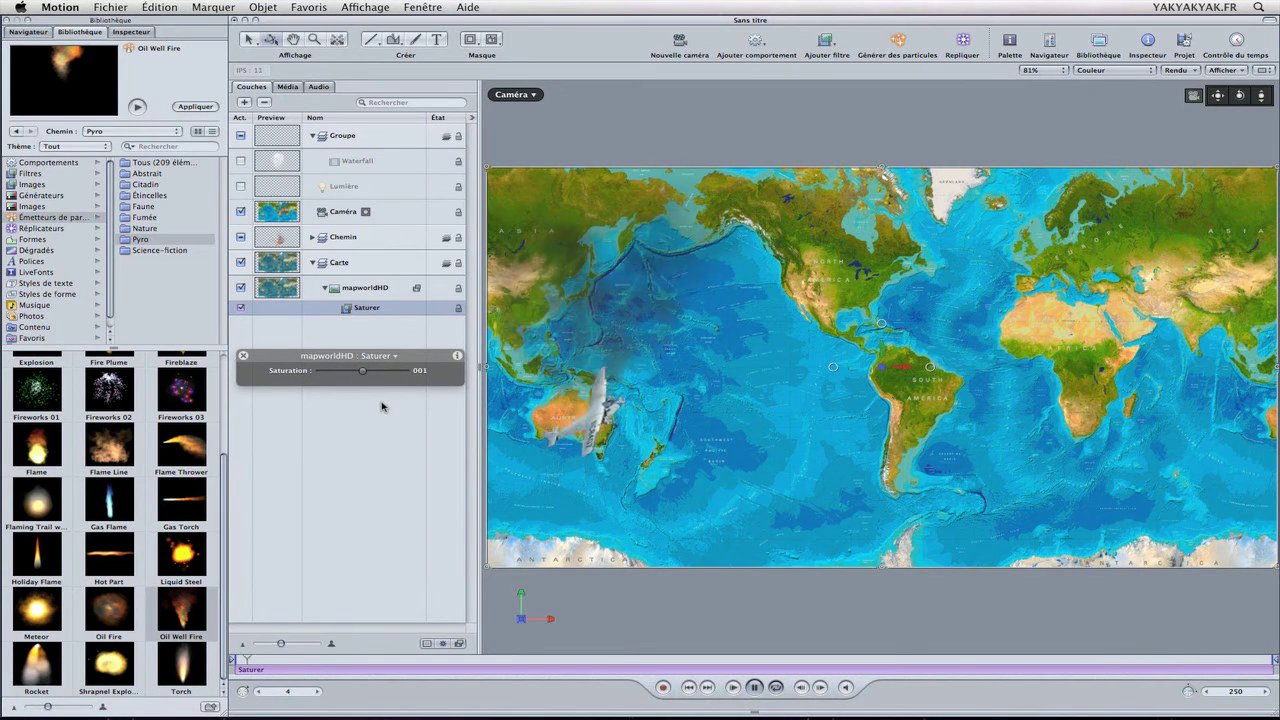
{"action": "left_click_drag", "start_coordinate": [362, 370], "coordinate": [334, 372]}
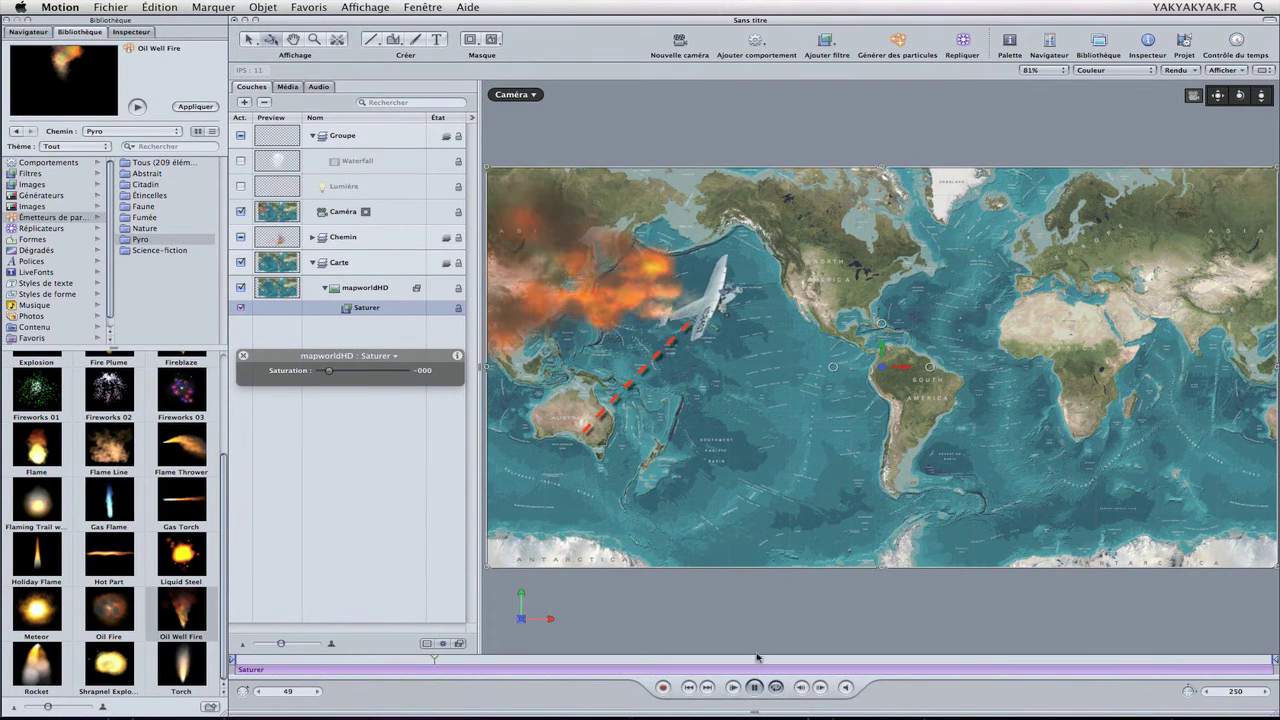
{"action": "key", "text": "space"}
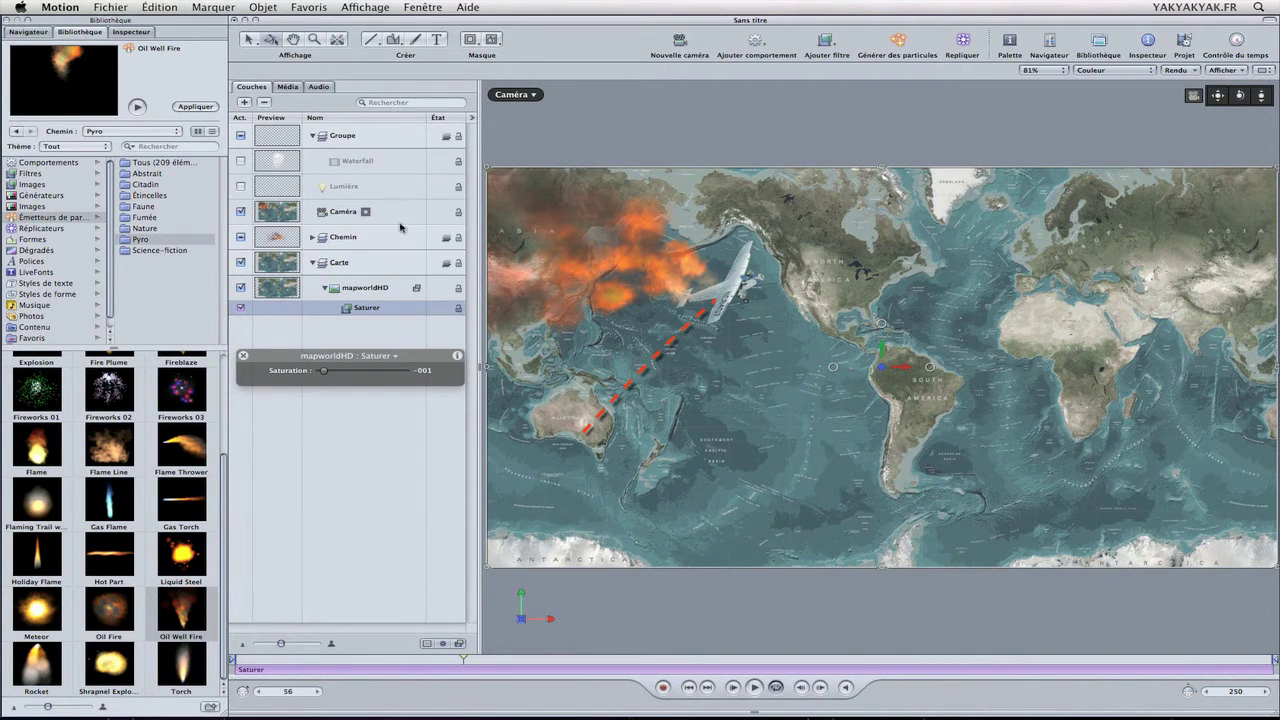
Step: Give the Ligne route a white outline, a drop-shadow opacity of 87% and an overall opacity of 47%
{"action": "left_click", "coordinate": [312, 238]}
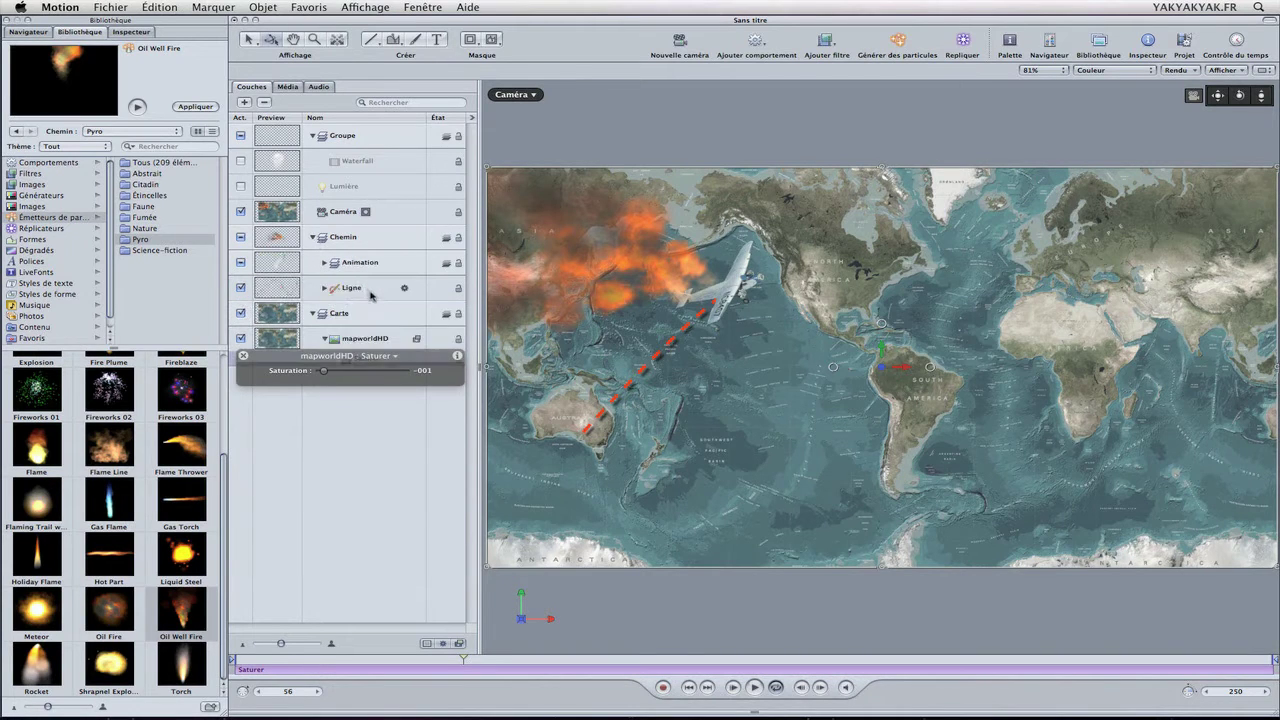
{"action": "left_click", "coordinate": [371, 290]}
{"action": "left_click", "coordinate": [428, 462]}
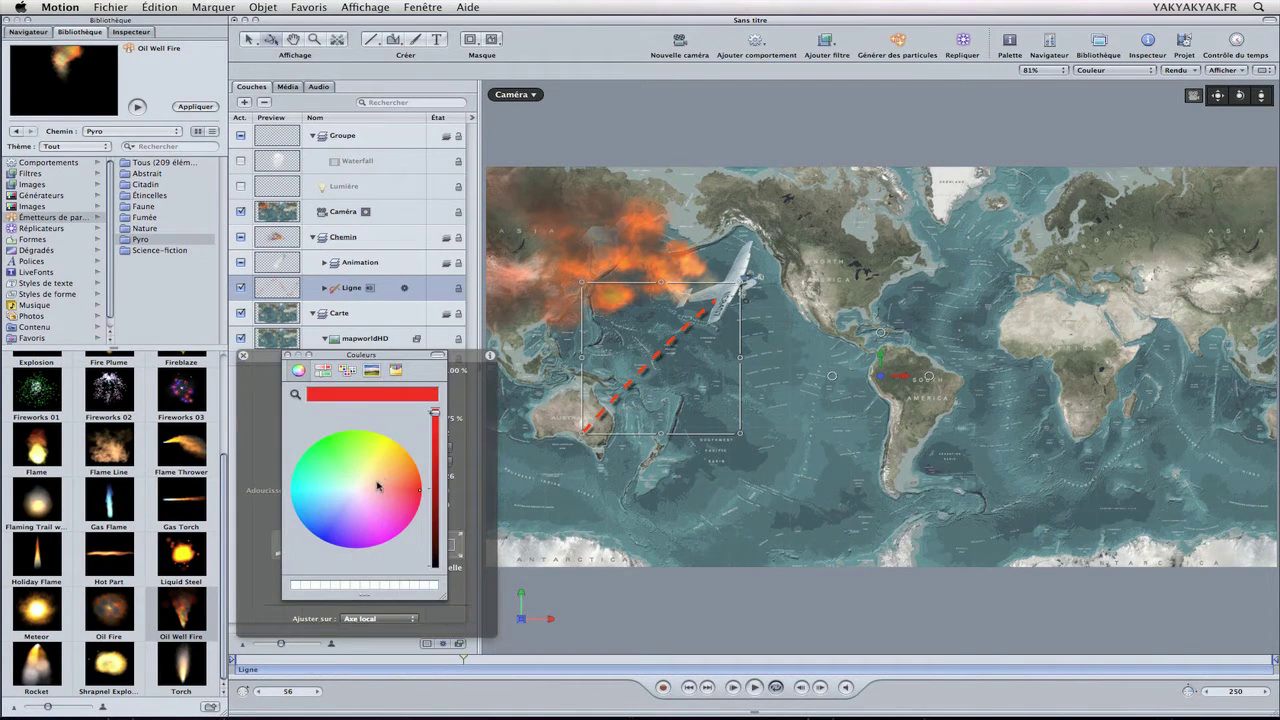
{"action": "left_click_drag", "start_coordinate": [378, 494], "coordinate": [356, 492]}
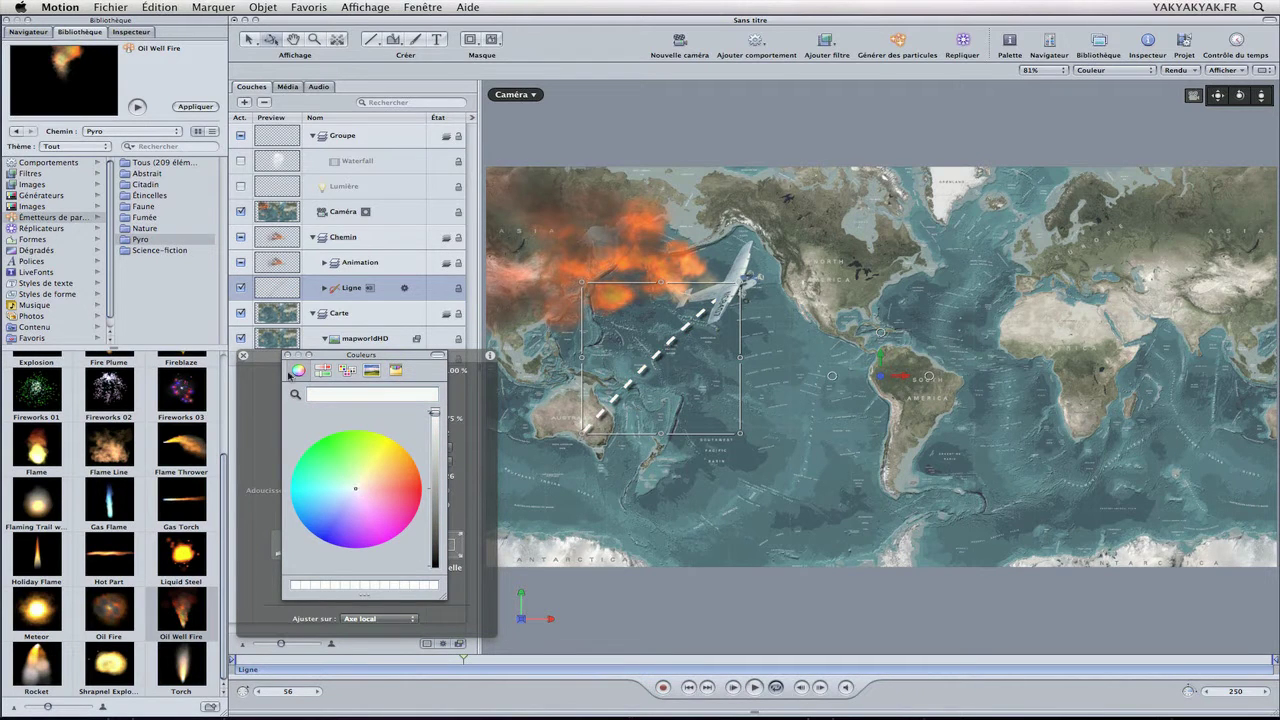
{"action": "left_click", "coordinate": [288, 357]}
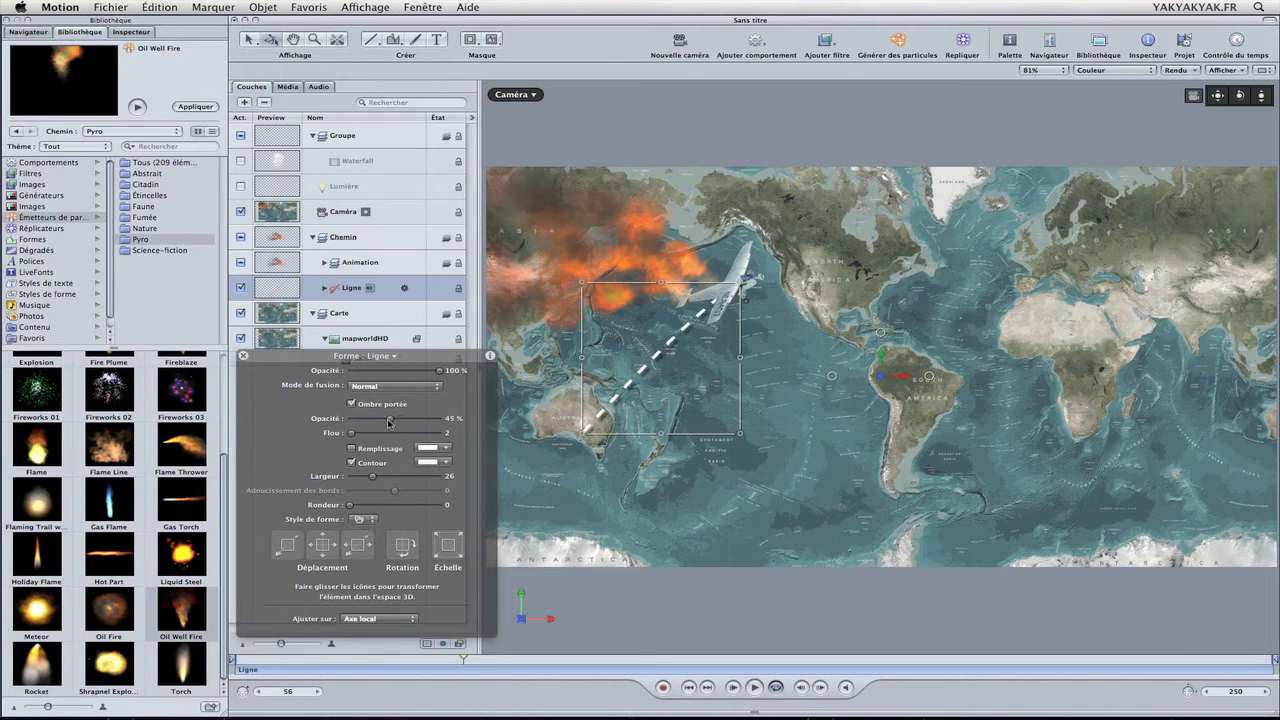
{"action": "left_click_drag", "start_coordinate": [370, 421], "coordinate": [418, 420]}
{"action": "left_click_drag", "start_coordinate": [439, 372], "coordinate": [402, 372]}
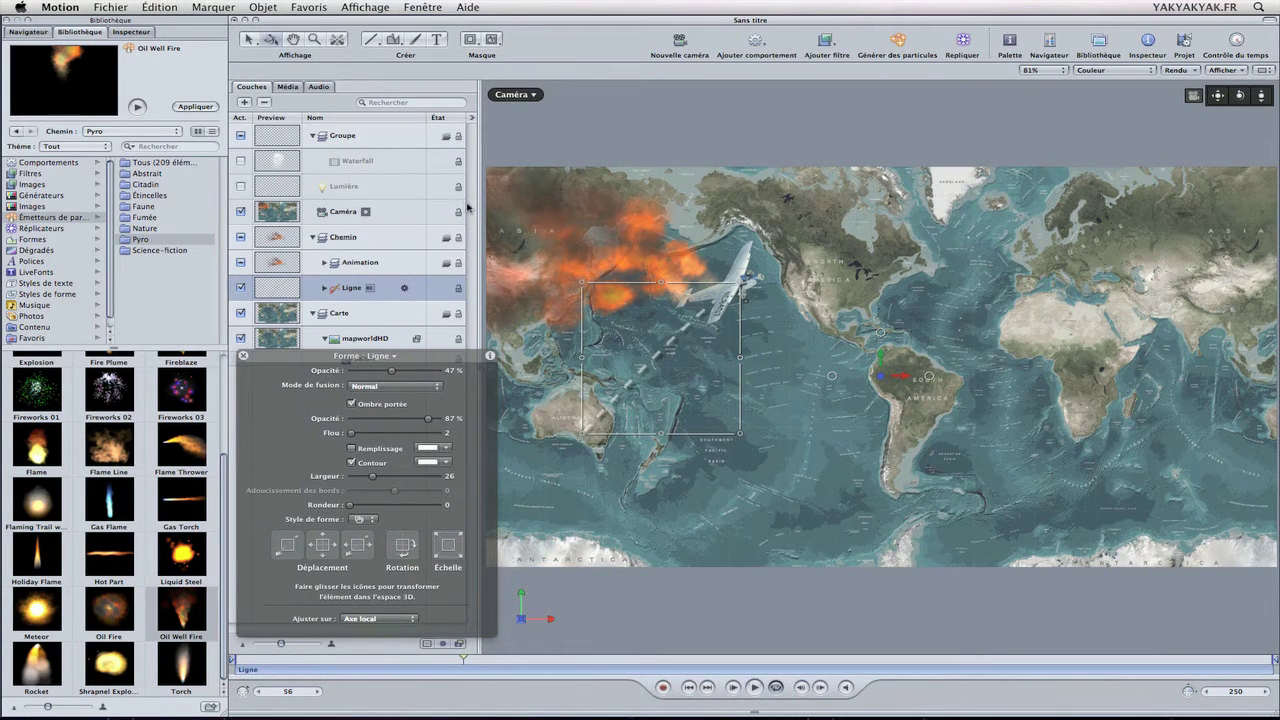
Step: Add the camera behaviour Balayage to Caméra and return the playhead to frame 1
{"action": "left_click", "coordinate": [408, 215]}
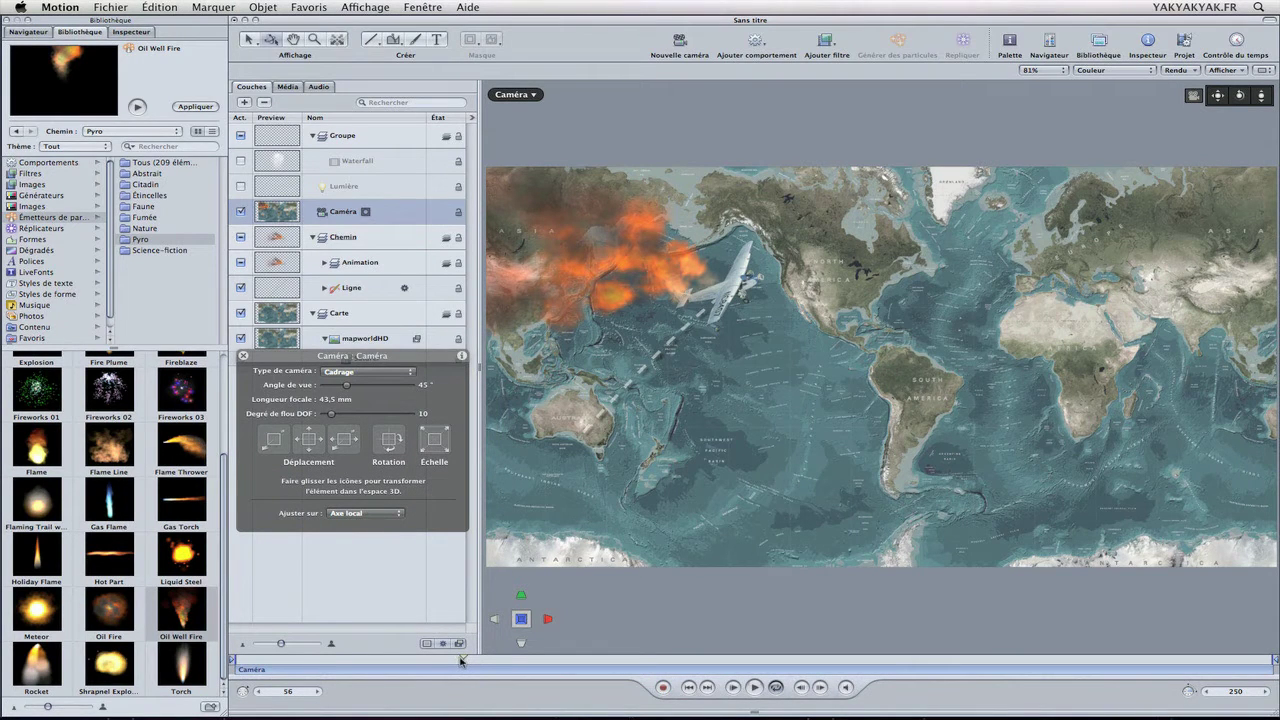
{"action": "left_click_drag", "start_coordinate": [463, 660], "coordinate": [737, 663]}
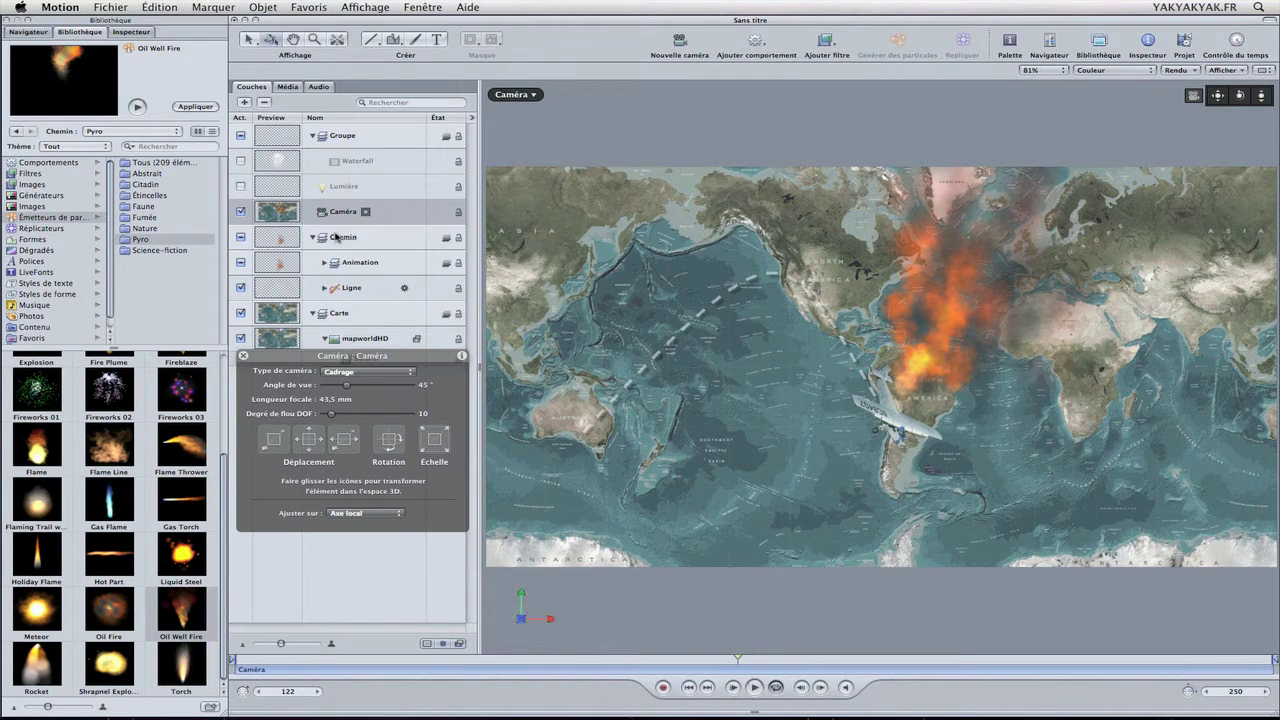
{"action": "left_click", "coordinate": [760, 50]}
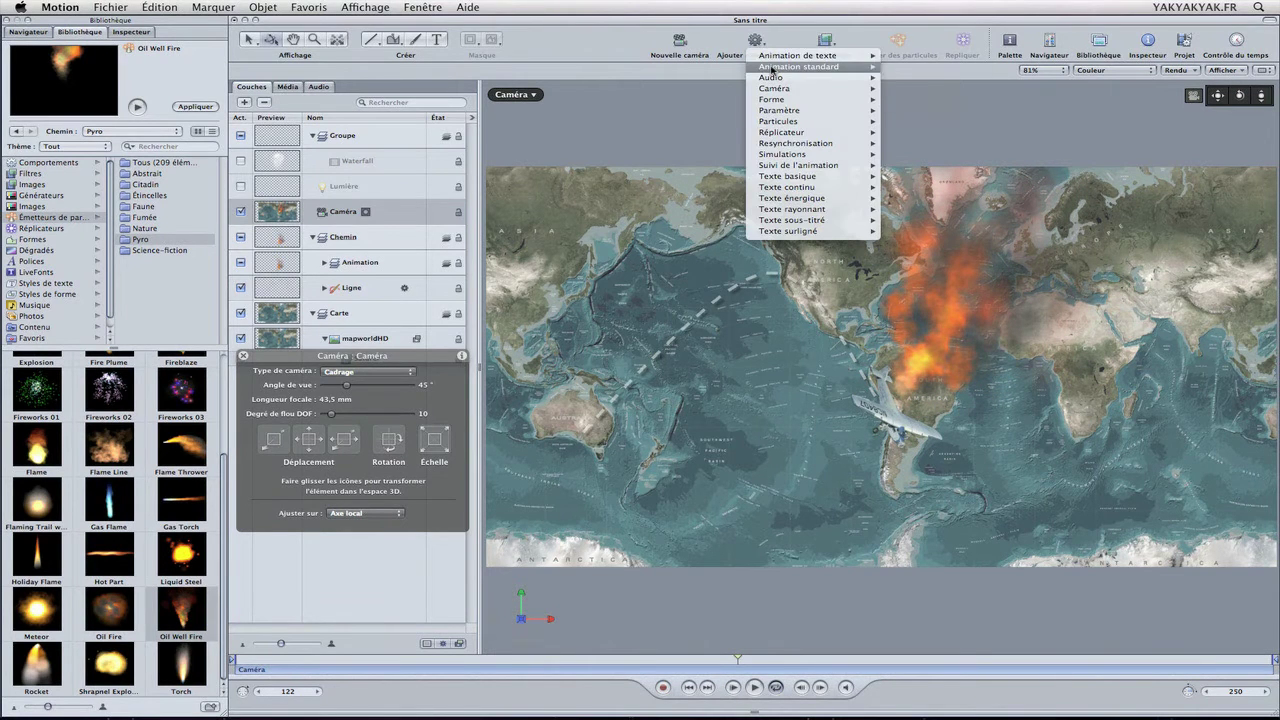
{"action": "mouse_move", "coordinate": [771, 79]}
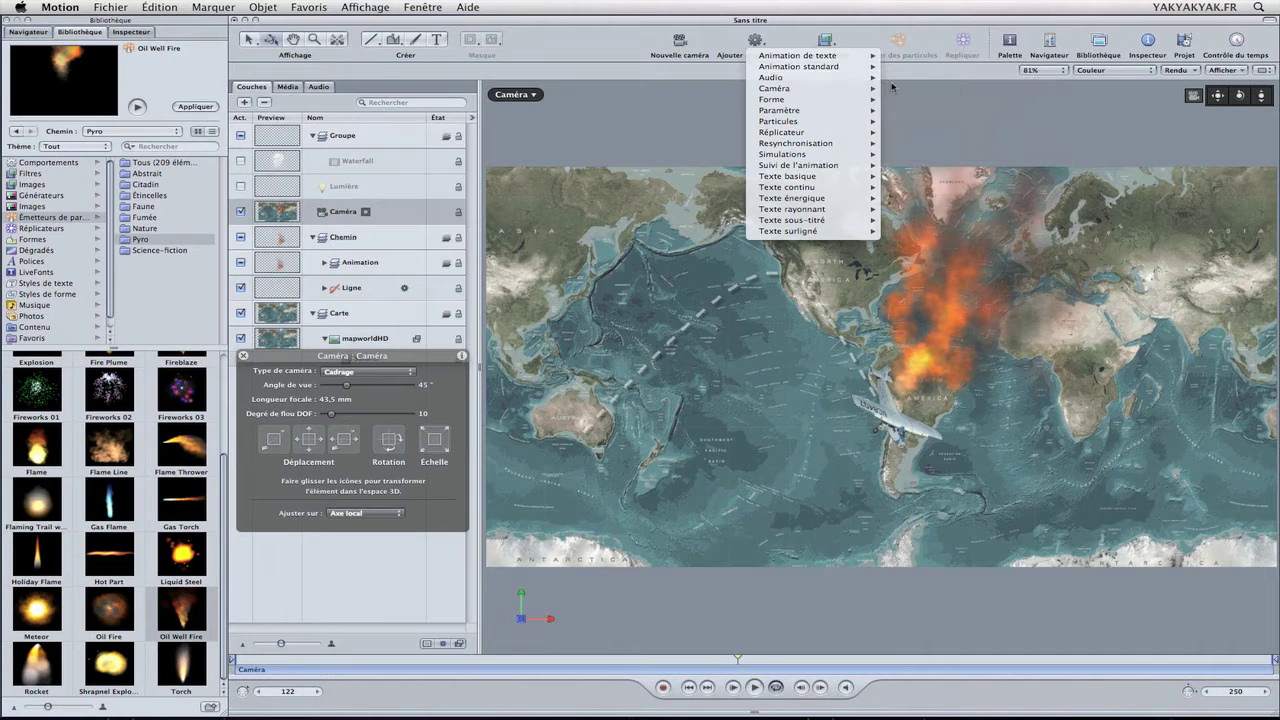
{"action": "left_click", "coordinate": [898, 99]}
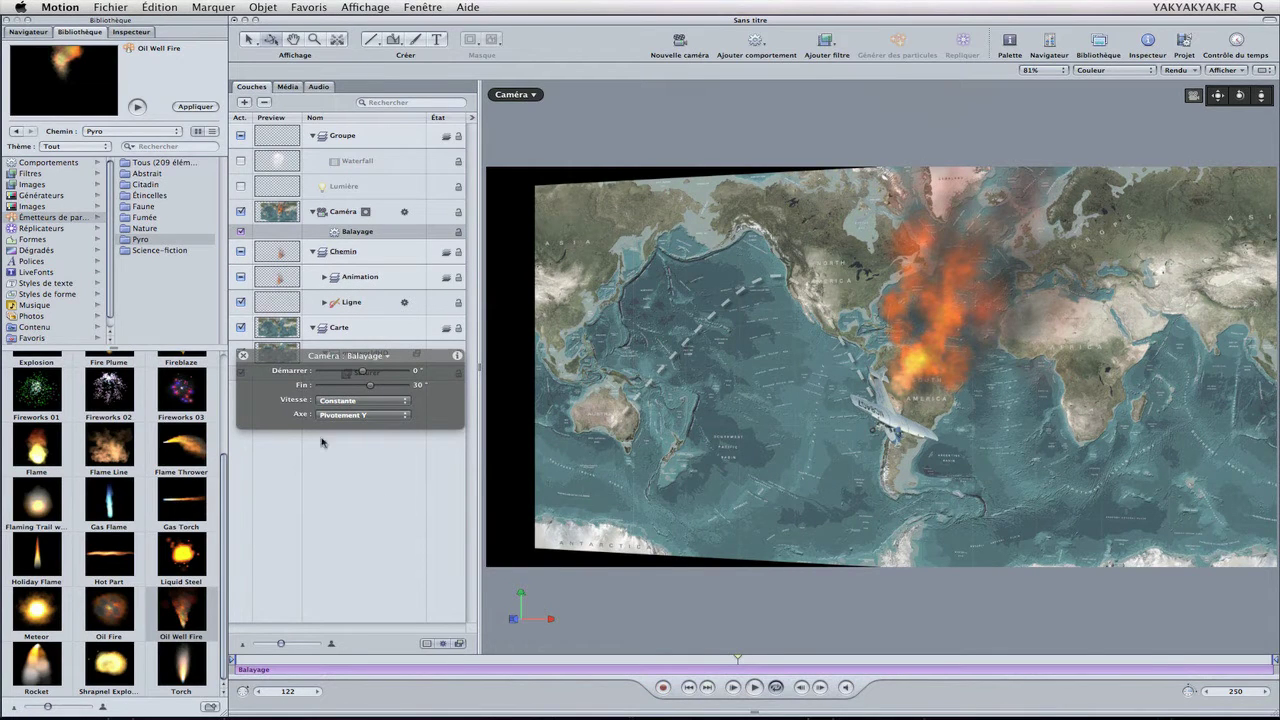
{"action": "left_click_drag", "start_coordinate": [445, 663], "coordinate": [198, 657]}
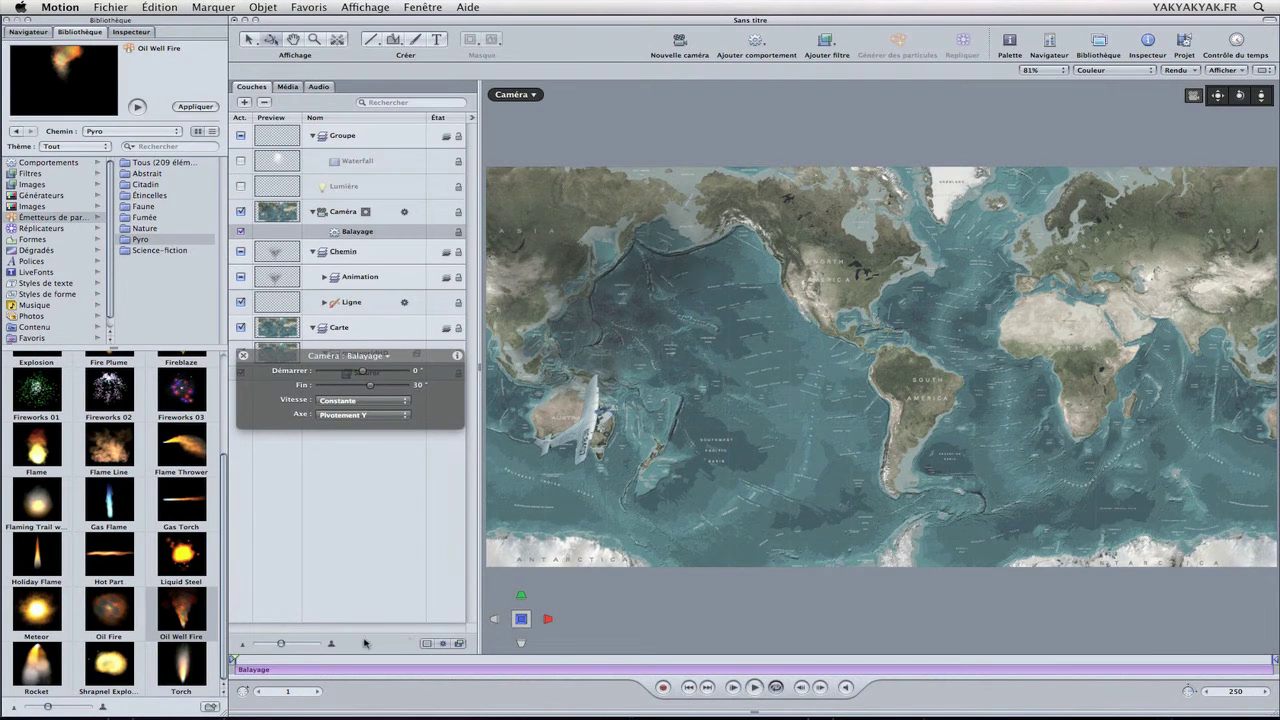
Step: Dolly Caméra closer to the map and set the Balayage behaviour's start angle to -23°
{"action": "left_click_drag", "start_coordinate": [1261, 95], "coordinate": [1218, 108]}
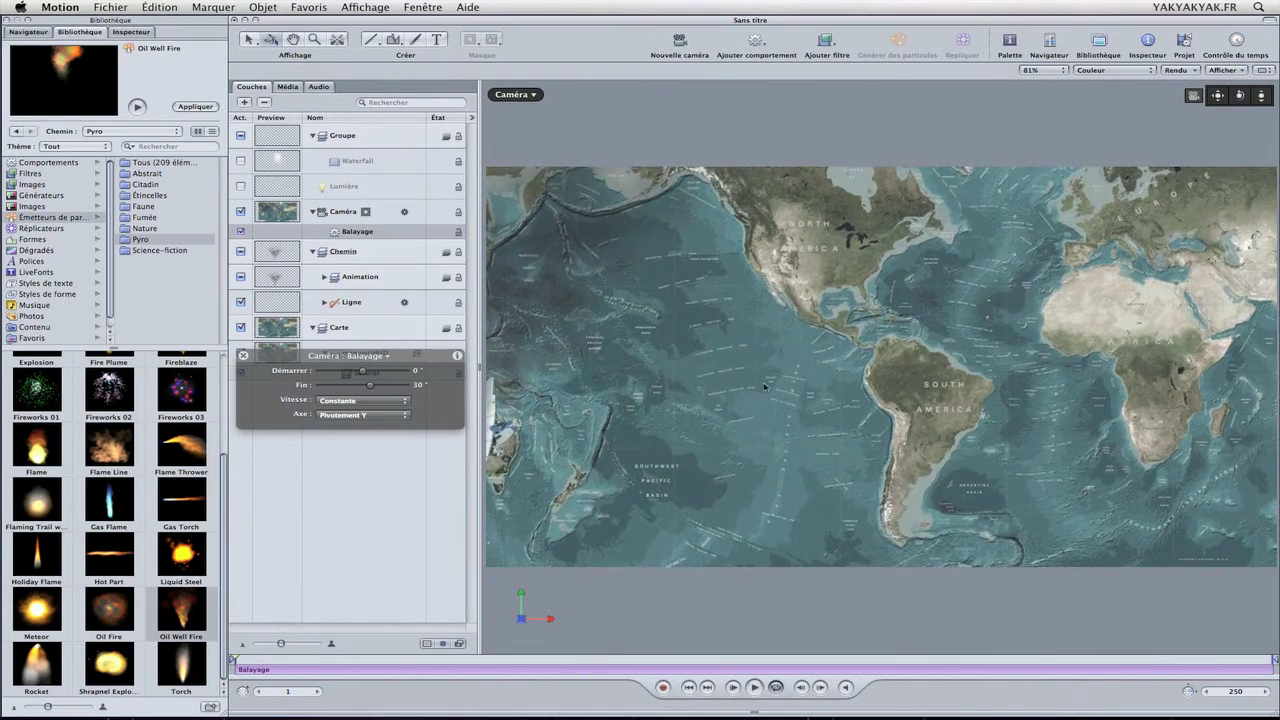
{"action": "left_click_drag", "start_coordinate": [362, 373], "coordinate": [356, 372]}
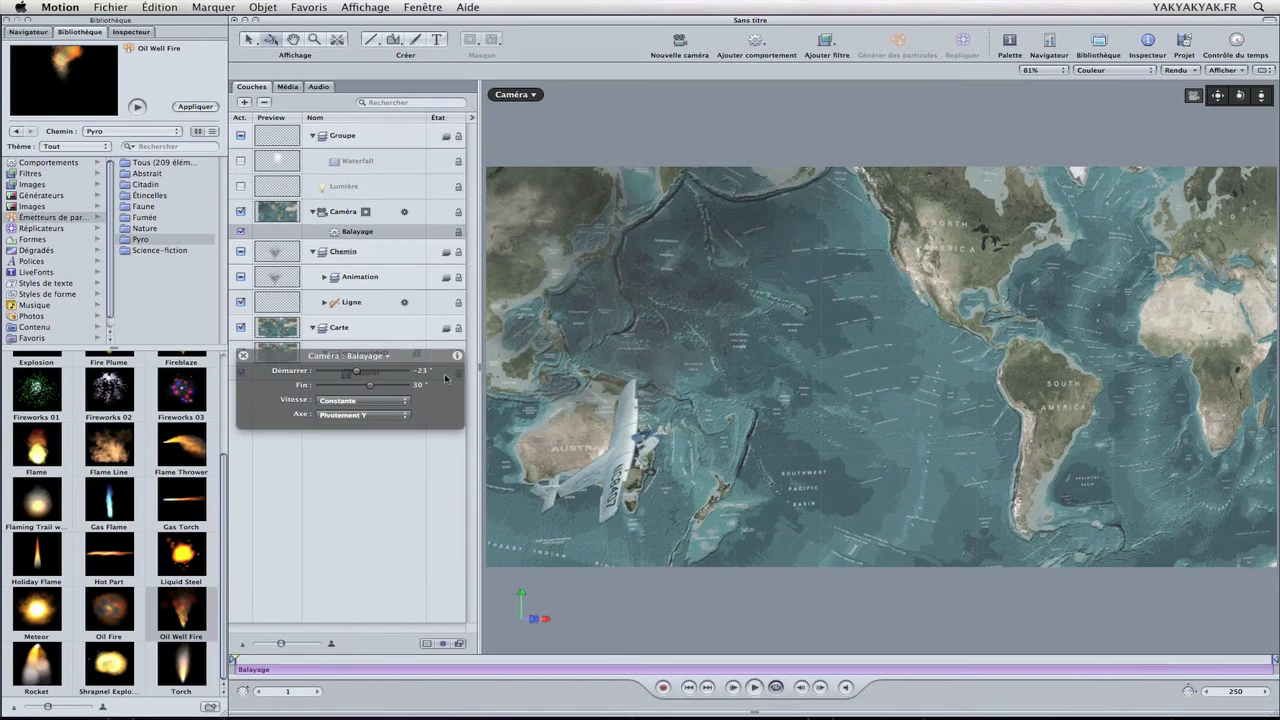
{"action": "left_click_drag", "start_coordinate": [1241, 97], "coordinate": [1164, 128]}
Step: Advance the playhead to frame 211 and reframe Caméra by orbiting, panning and dollying to keep the plane near Europe in view
{"action": "left_click_drag", "start_coordinate": [238, 661], "coordinate": [563, 618]}
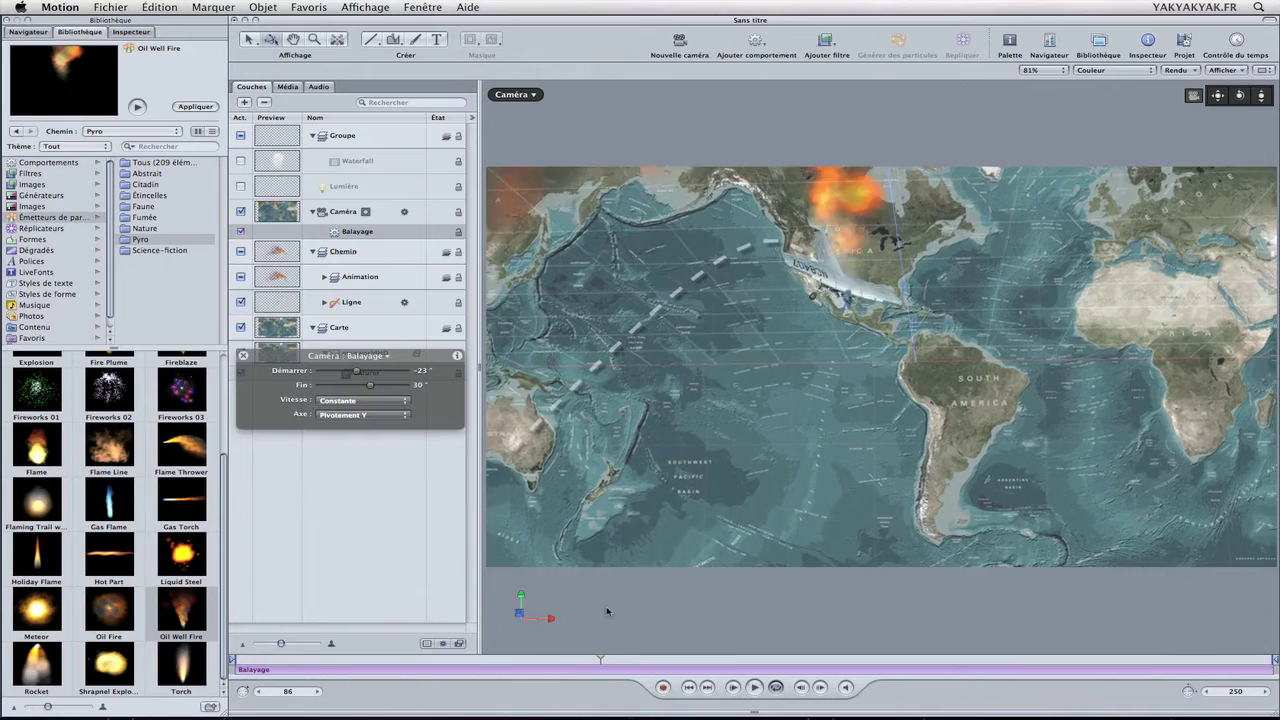
{"action": "left_click_drag", "start_coordinate": [642, 608], "coordinate": [661, 608]}
{"action": "left_click_drag", "start_coordinate": [745, 609], "coordinate": [1108, 613]}
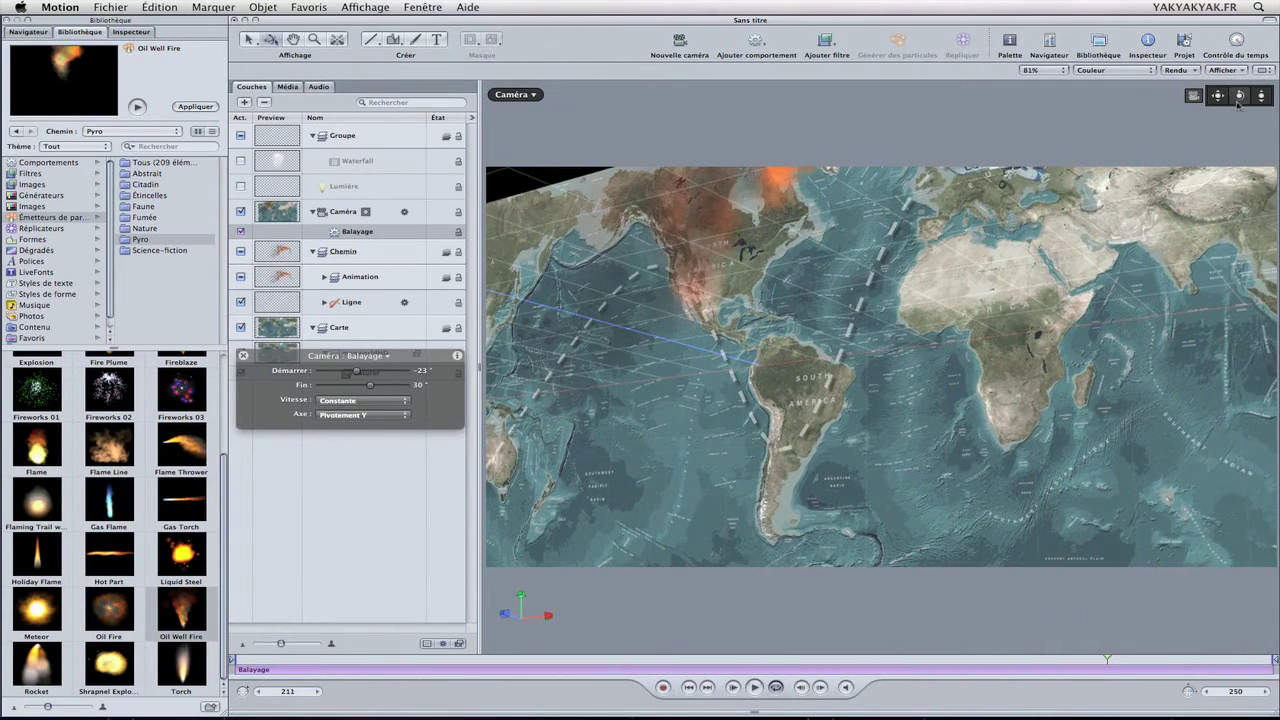
{"action": "mouse_move", "coordinate": [1217, 95]}
{"action": "left_mouse_down"}
{"action": "mouse_move", "coordinate": [1223, 112]}
{"action": "mouse_move", "coordinate": [1261, 96]}
{"action": "mouse_move", "coordinate": [1218, 95]}
{"action": "mouse_move", "coordinate": [1240, 96]}
{"action": "left_mouse_up"}
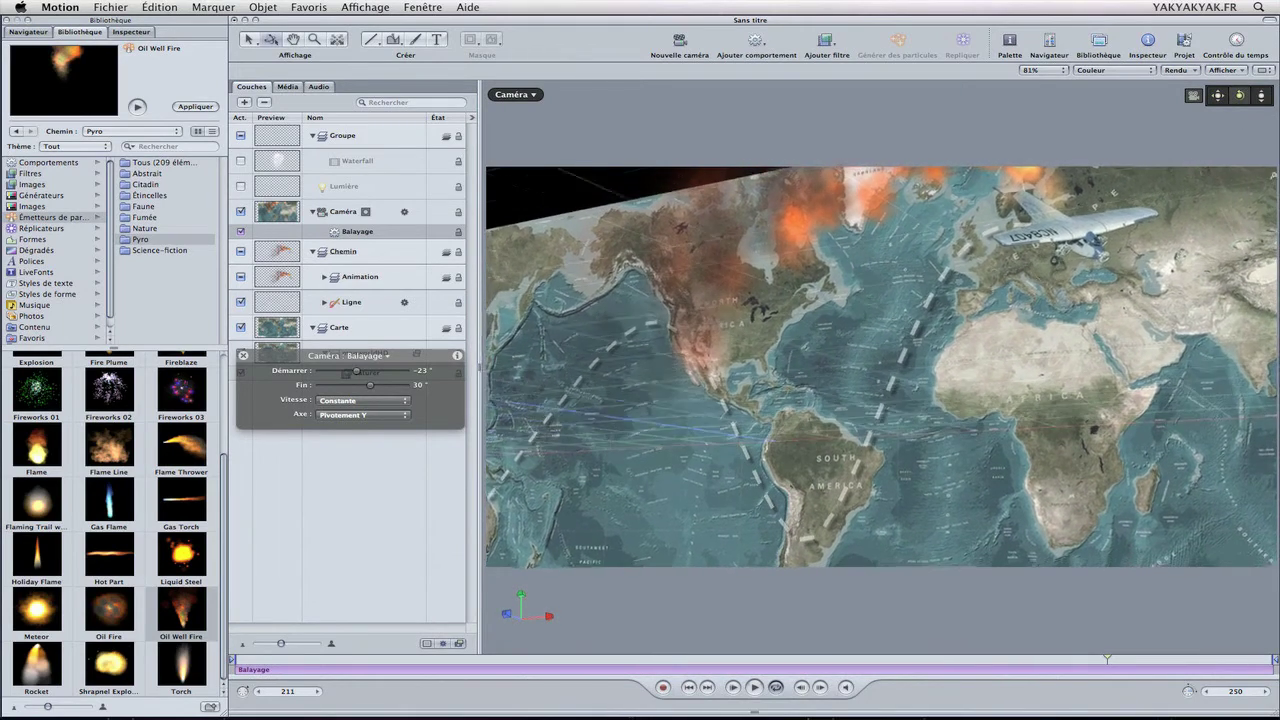
{"action": "left_click_drag", "start_coordinate": [1217, 95], "coordinate": [1218, 96]}
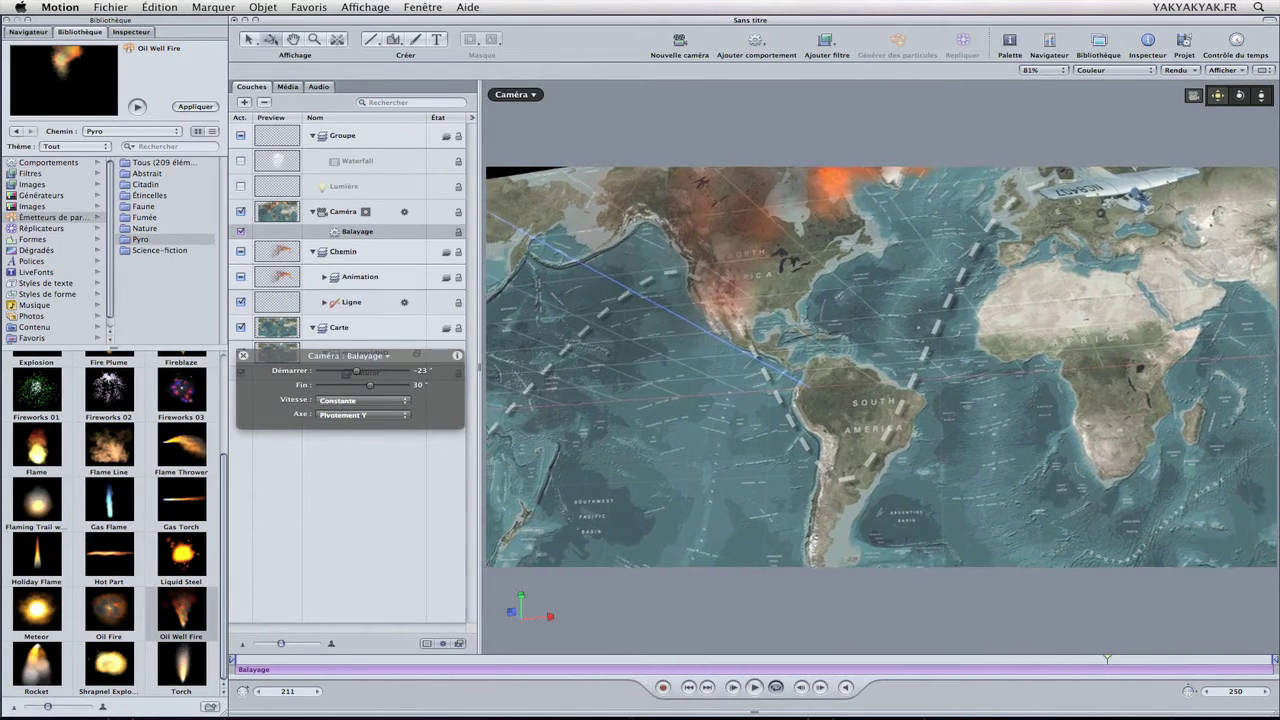
{"action": "left_click_drag", "start_coordinate": [1261, 95], "coordinate": [1261, 96]}
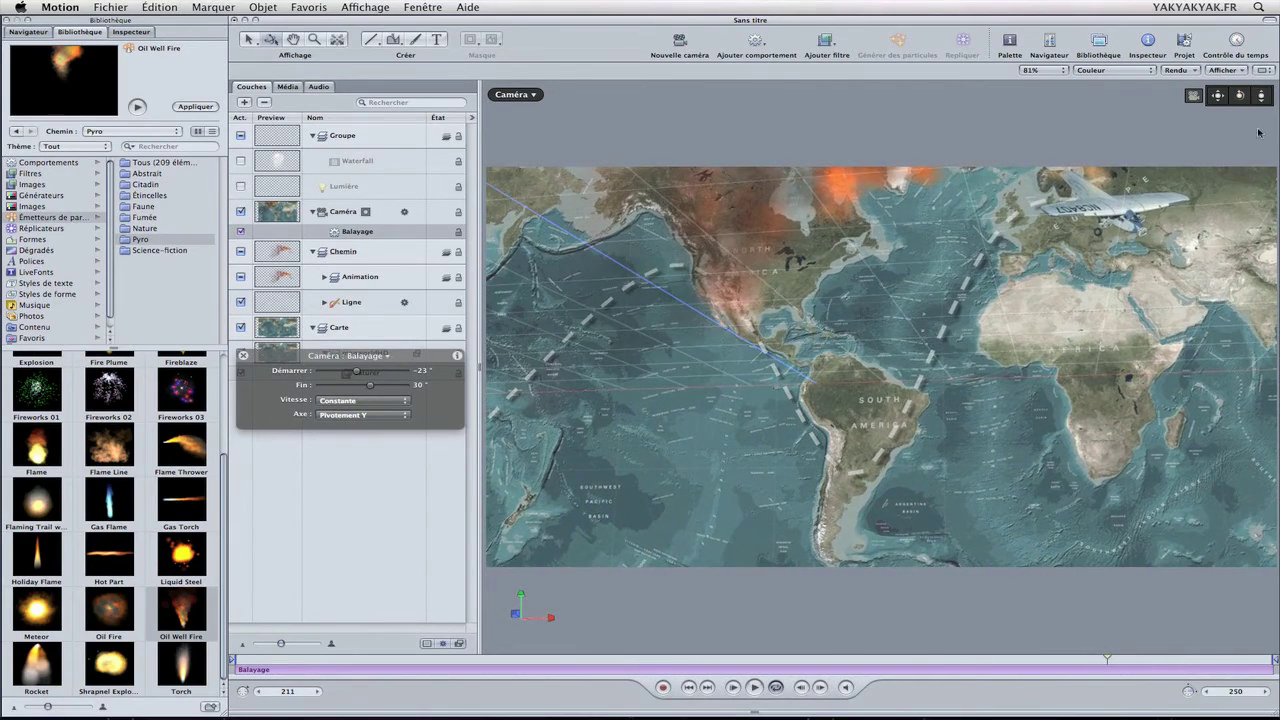
Step: Adjust Caméra's distance and position while checking frames 1 and 250, until the map fills the picture at both ends
{"action": "left_click_drag", "start_coordinate": [1124, 657], "coordinate": [236, 668]}
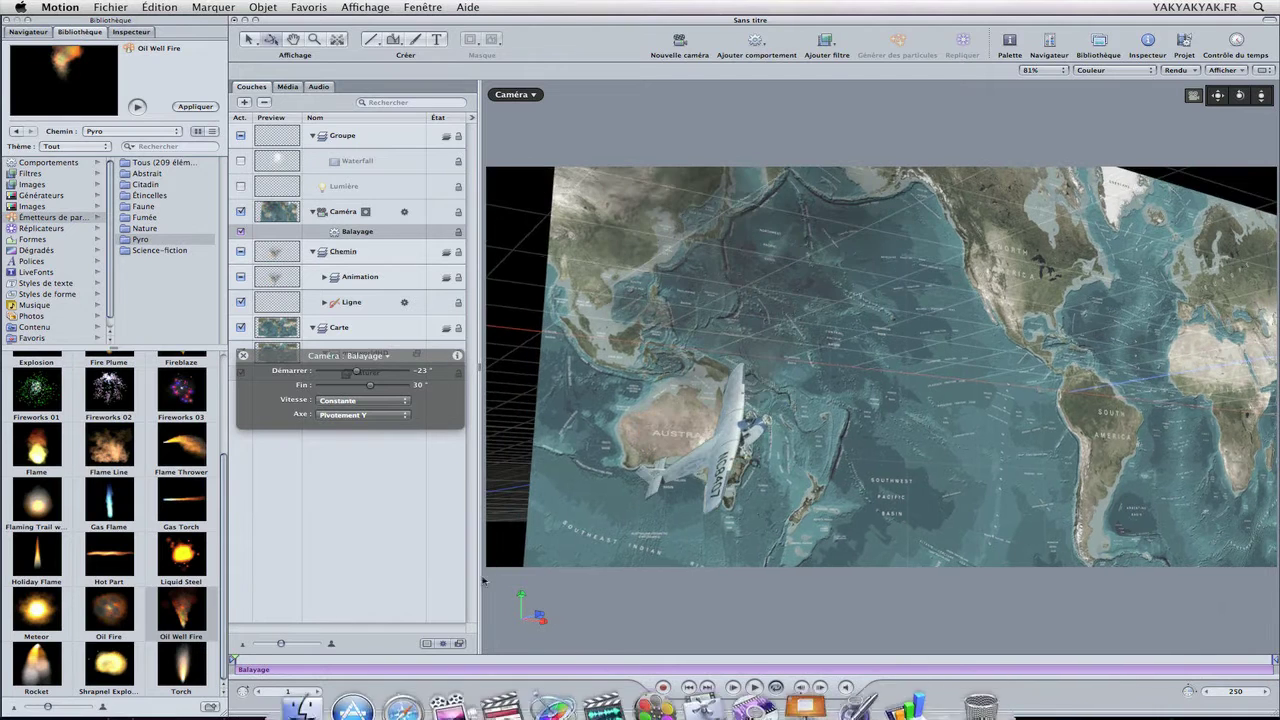
{"action": "mouse_move", "coordinate": [1261, 95]}
{"action": "left_mouse_down"}
{"action": "mouse_move", "coordinate": [1261, 122]}
{"action": "mouse_move", "coordinate": [1261, 100]}
{"action": "left_mouse_up"}
{"action": "left_click_drag", "start_coordinate": [248, 666], "coordinate": [1275, 640]}
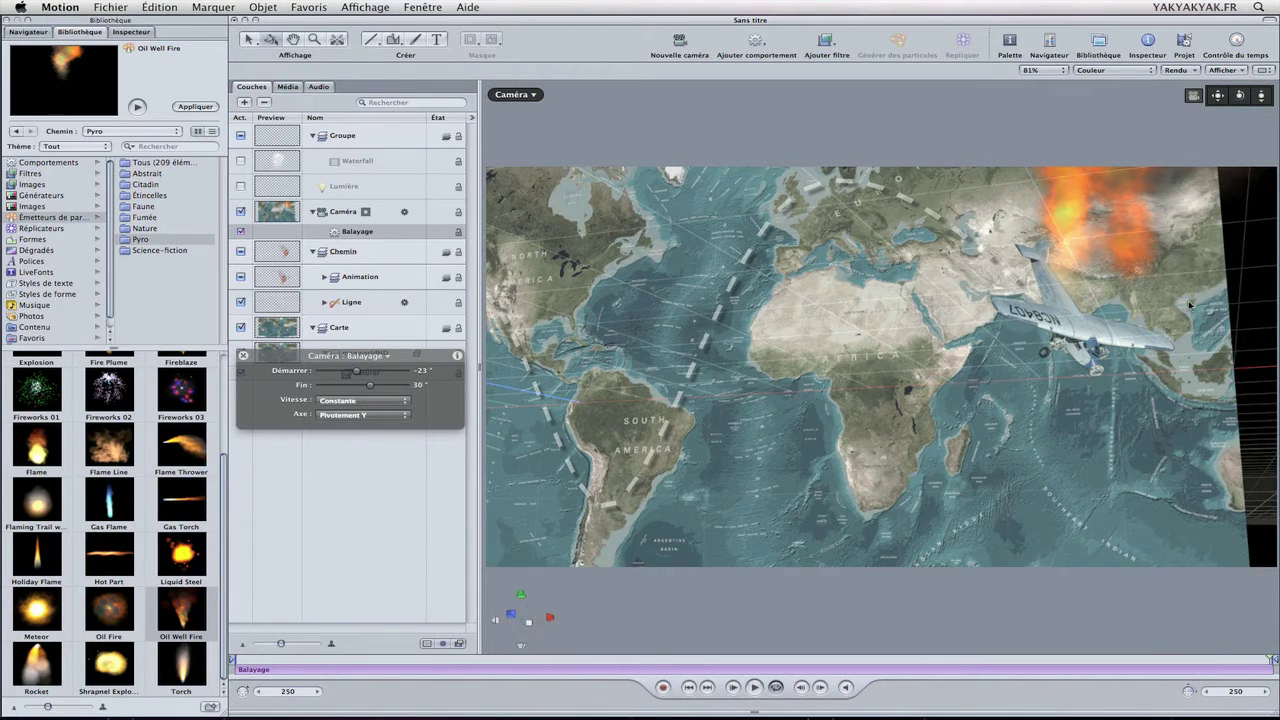
{"action": "left_click_drag", "start_coordinate": [1218, 96], "coordinate": [1276, 86]}
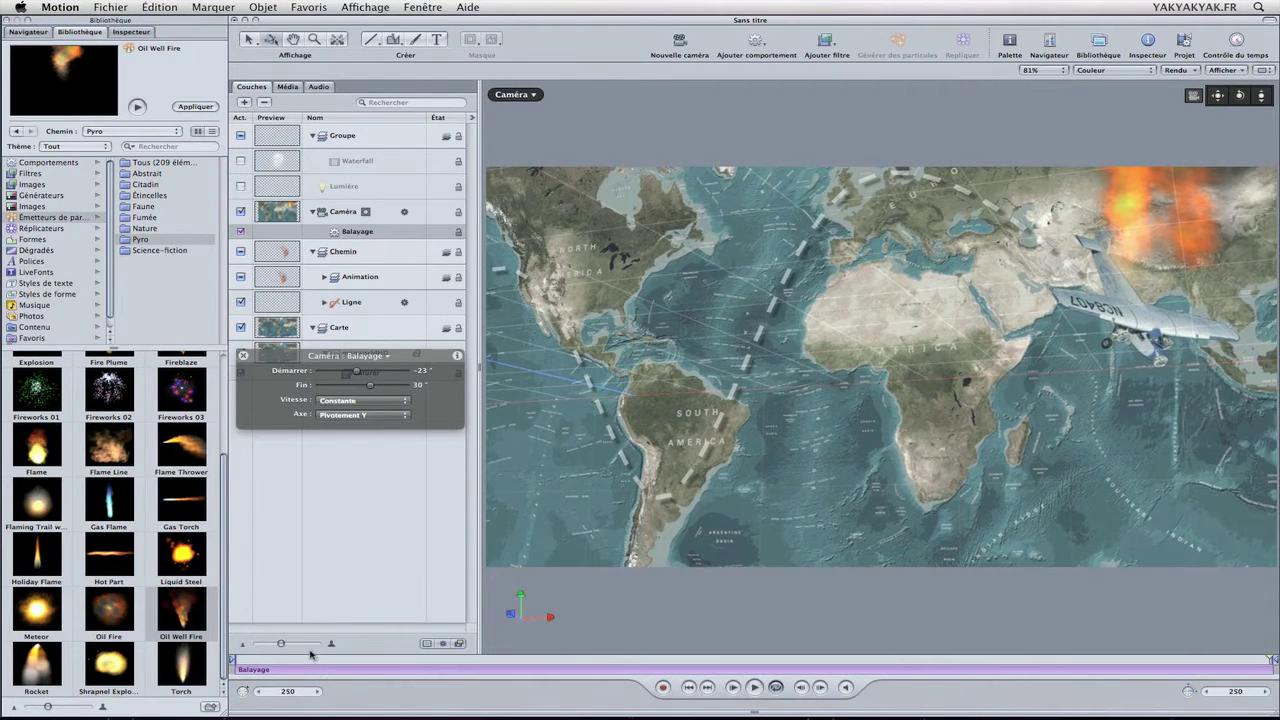
{"action": "left_click", "coordinate": [244, 664]}
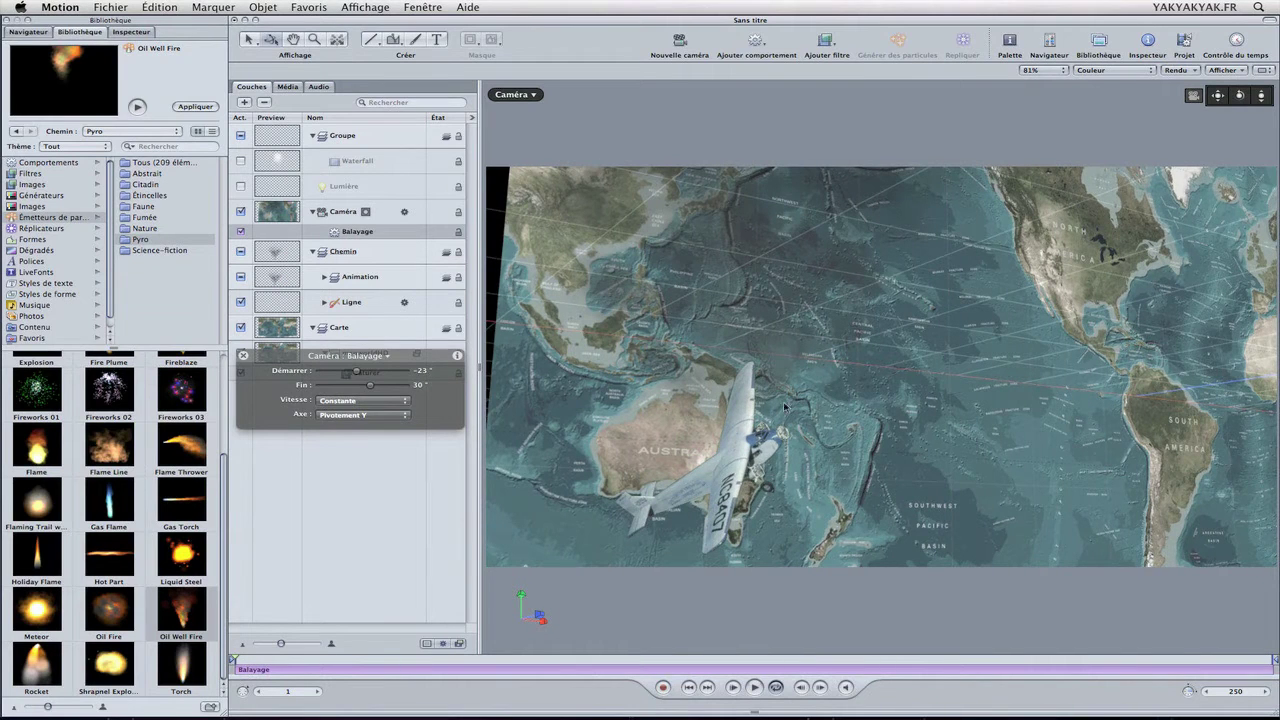
{"action": "left_click_drag", "start_coordinate": [1260, 95], "coordinate": [1258, 133]}
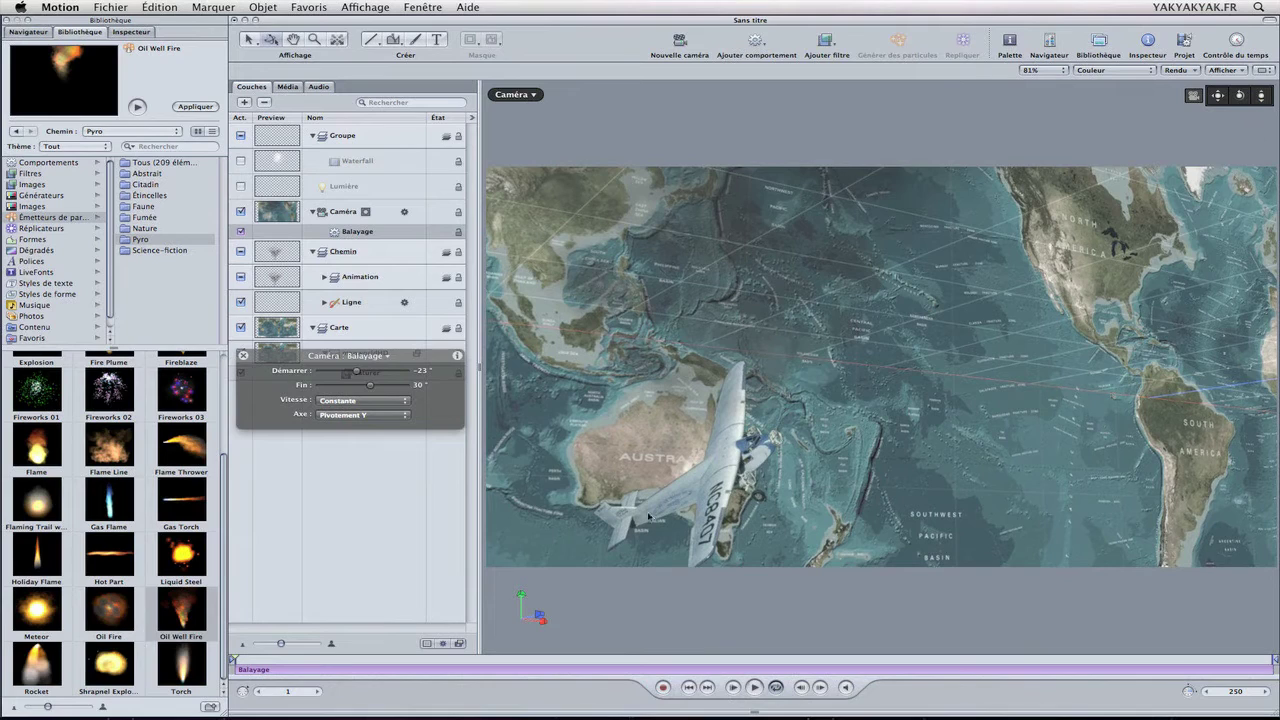
{"action": "left_click_drag", "start_coordinate": [586, 658], "coordinate": [1279, 616]}
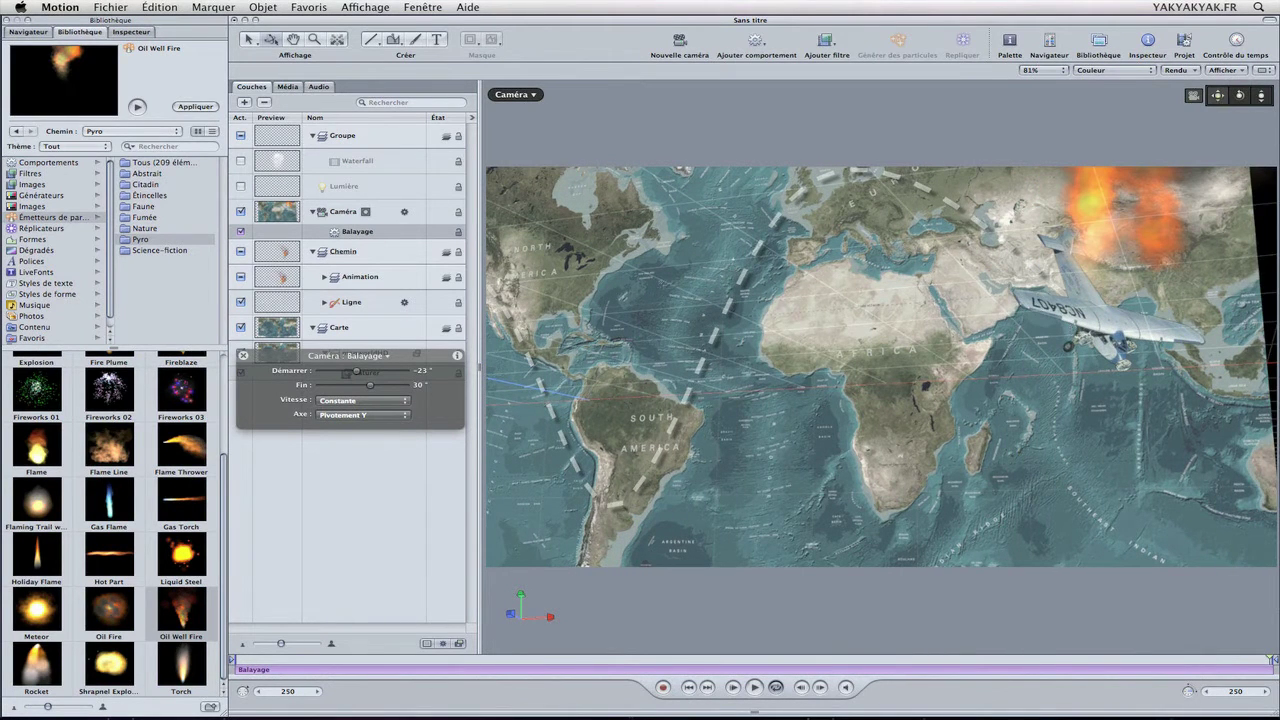
{"action": "left_click_drag", "start_coordinate": [1261, 95], "coordinate": [1261, 128]}
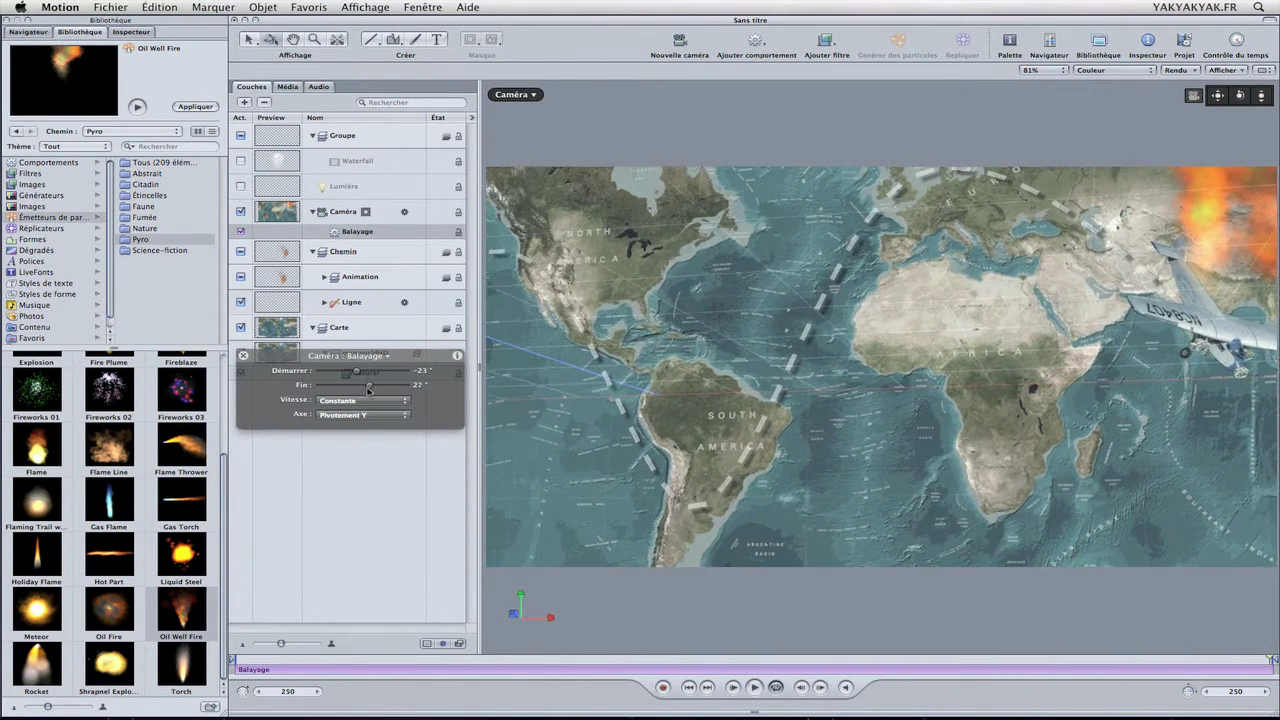
Step: Set the Balayage end angle to 26° and play the animation from frame 1
{"action": "left_click_drag", "start_coordinate": [370, 390], "coordinate": [368, 390]}
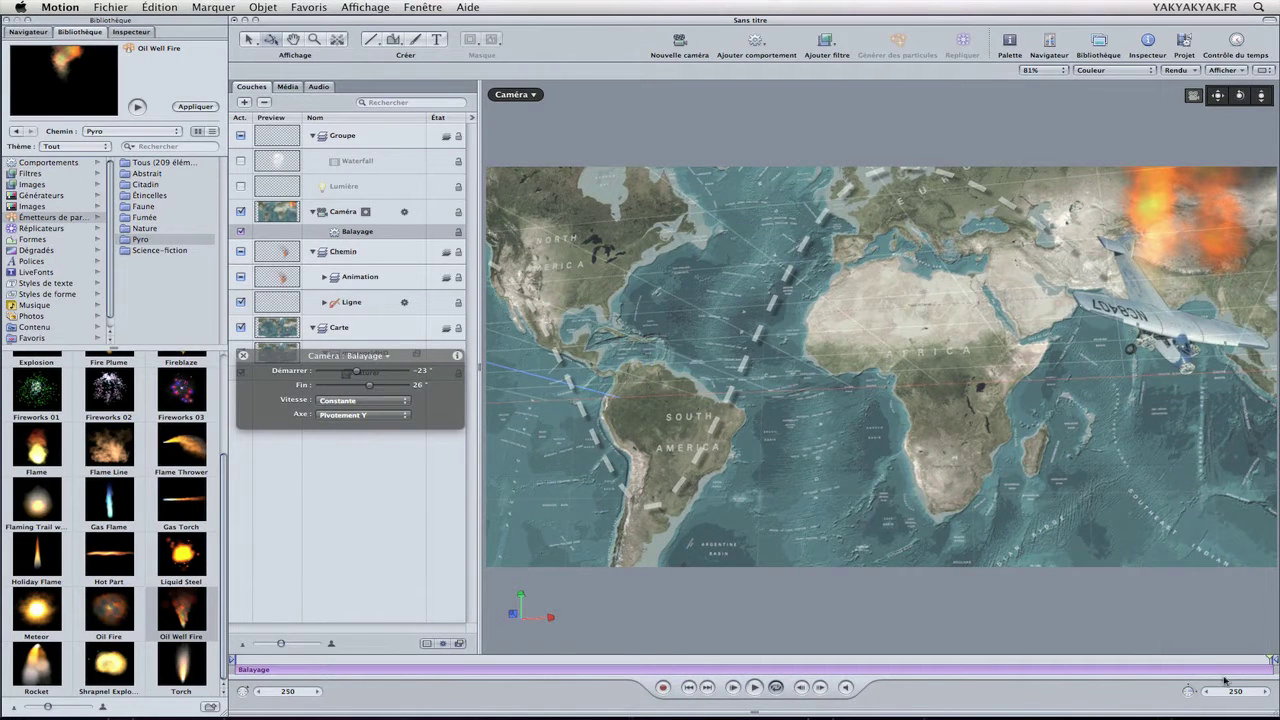
{"action": "left_click_drag", "start_coordinate": [820, 658], "coordinate": [210, 688]}
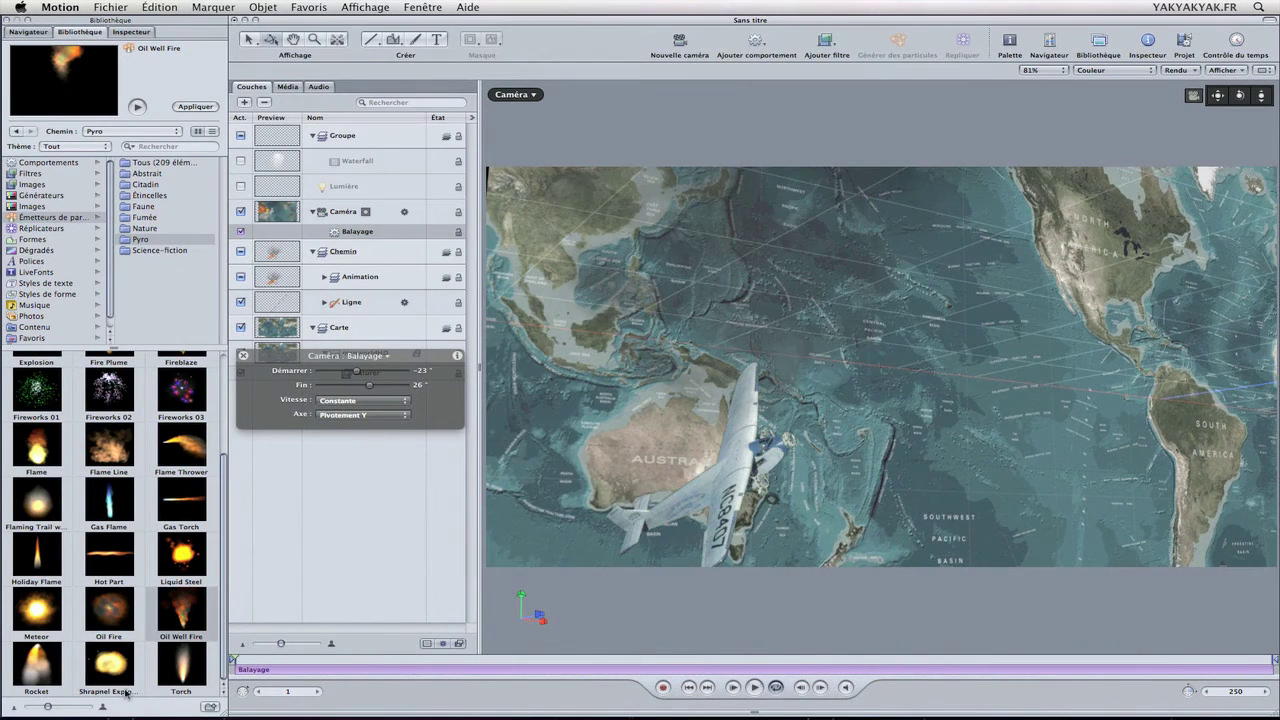
{"action": "left_click", "coordinate": [757, 687]}
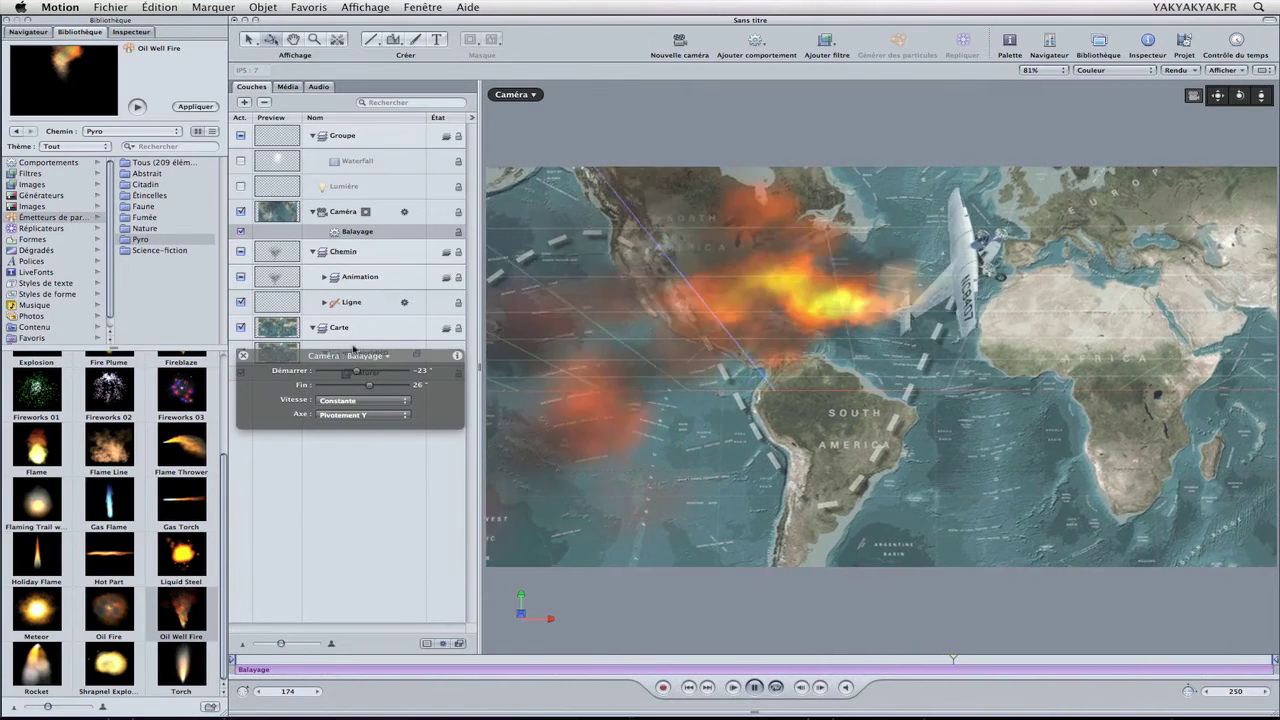
Step: Expand the Animation group and delete its disabled Shoot Smoke emitter
{"action": "left_click_drag", "start_coordinate": [354, 374], "coordinate": [376, 523]}
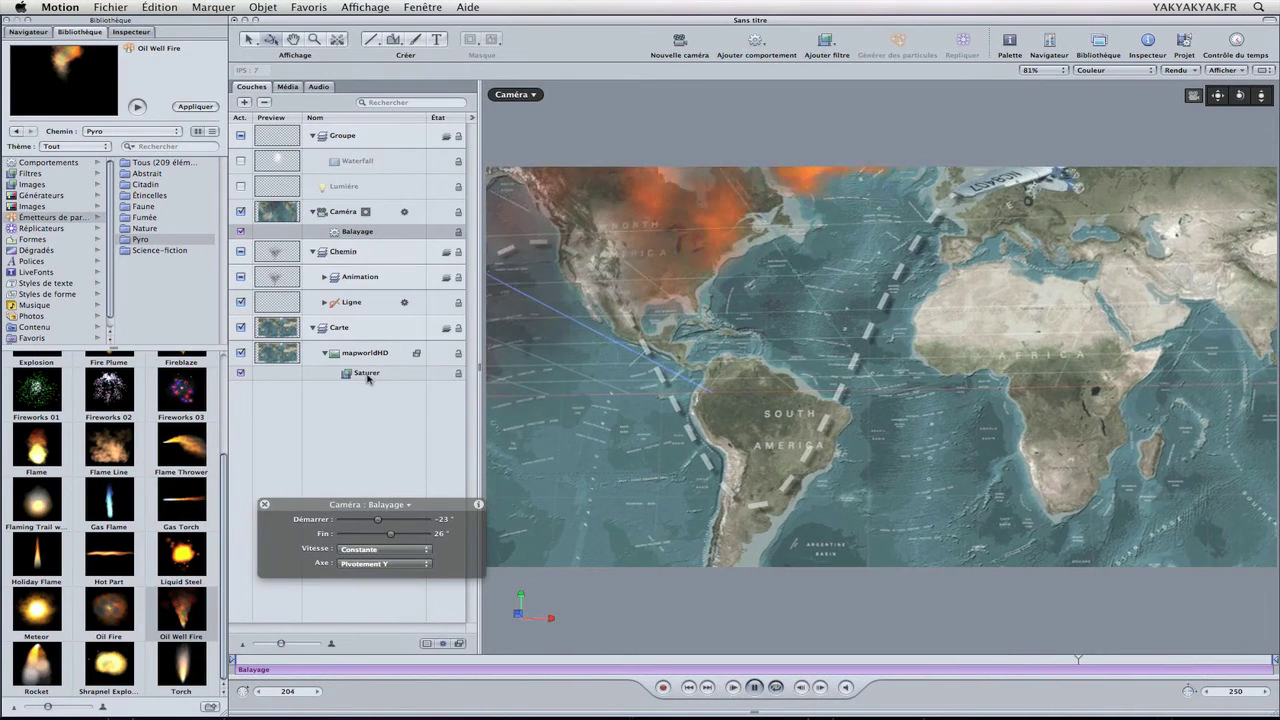
{"action": "left_click", "coordinate": [368, 374]}
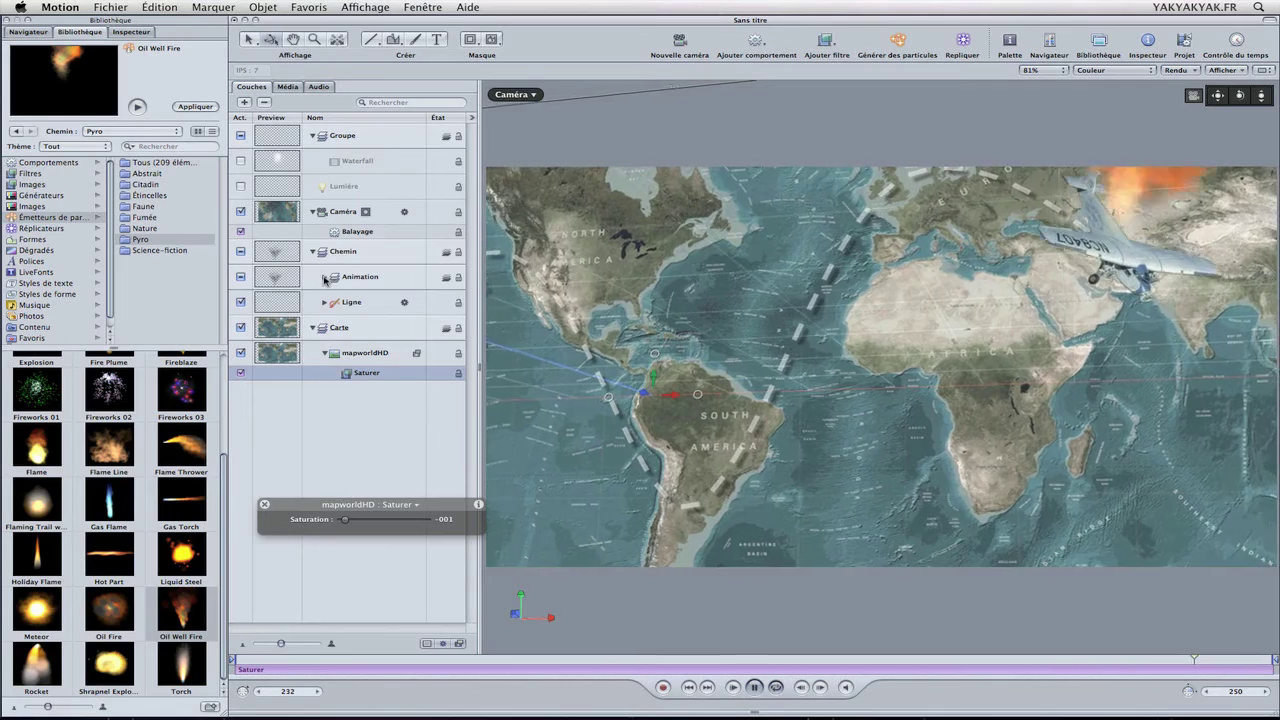
{"action": "left_click", "coordinate": [325, 278]}
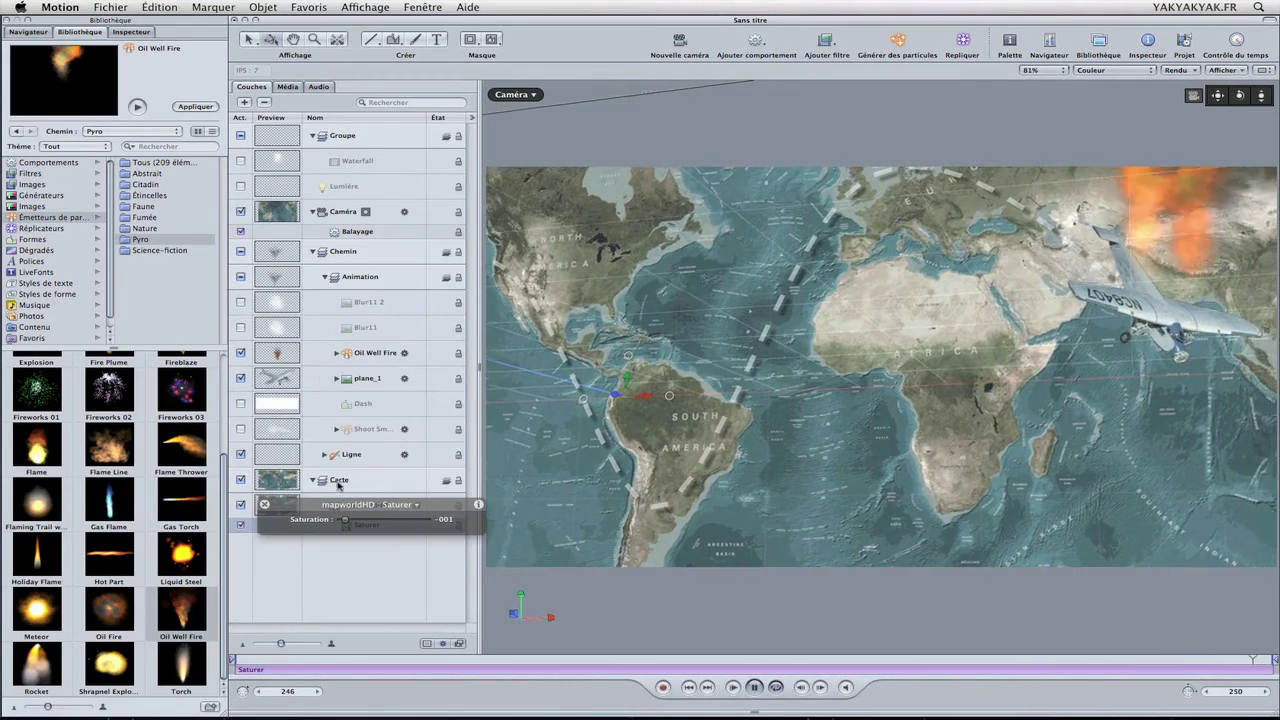
{"action": "left_click_drag", "start_coordinate": [380, 505], "coordinate": [364, 600]}
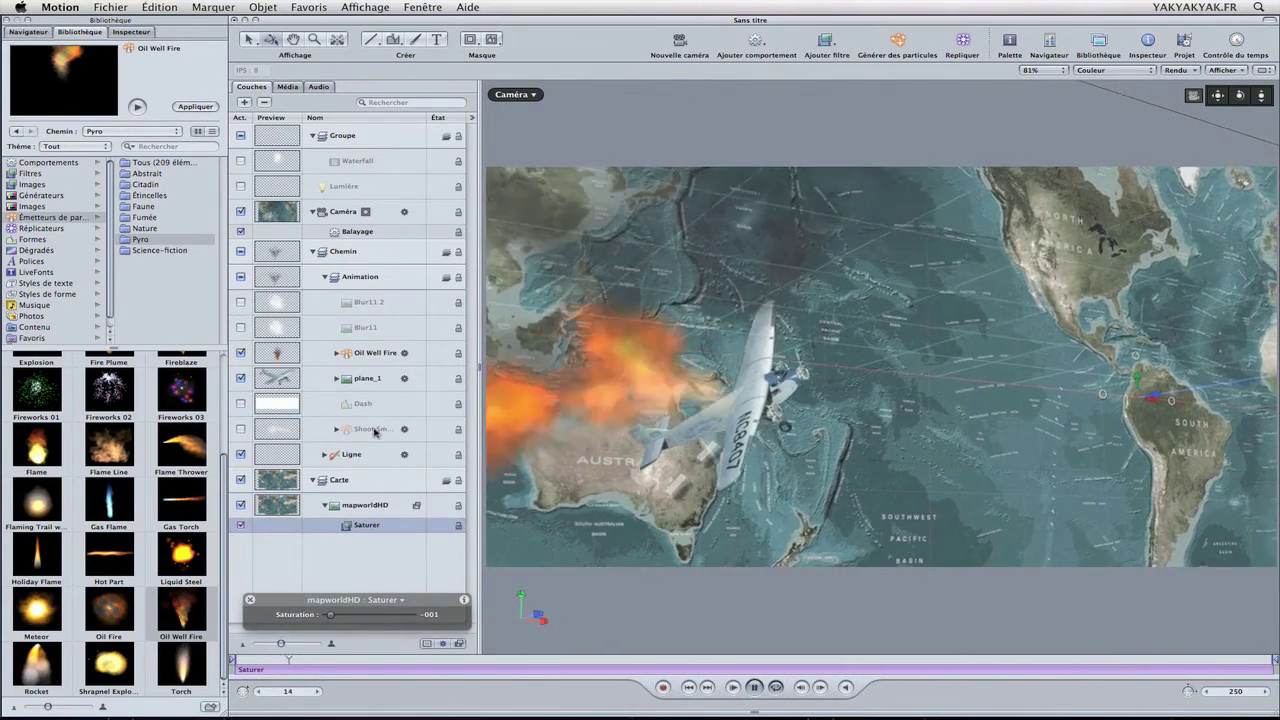
{"action": "left_click", "coordinate": [369, 429]}
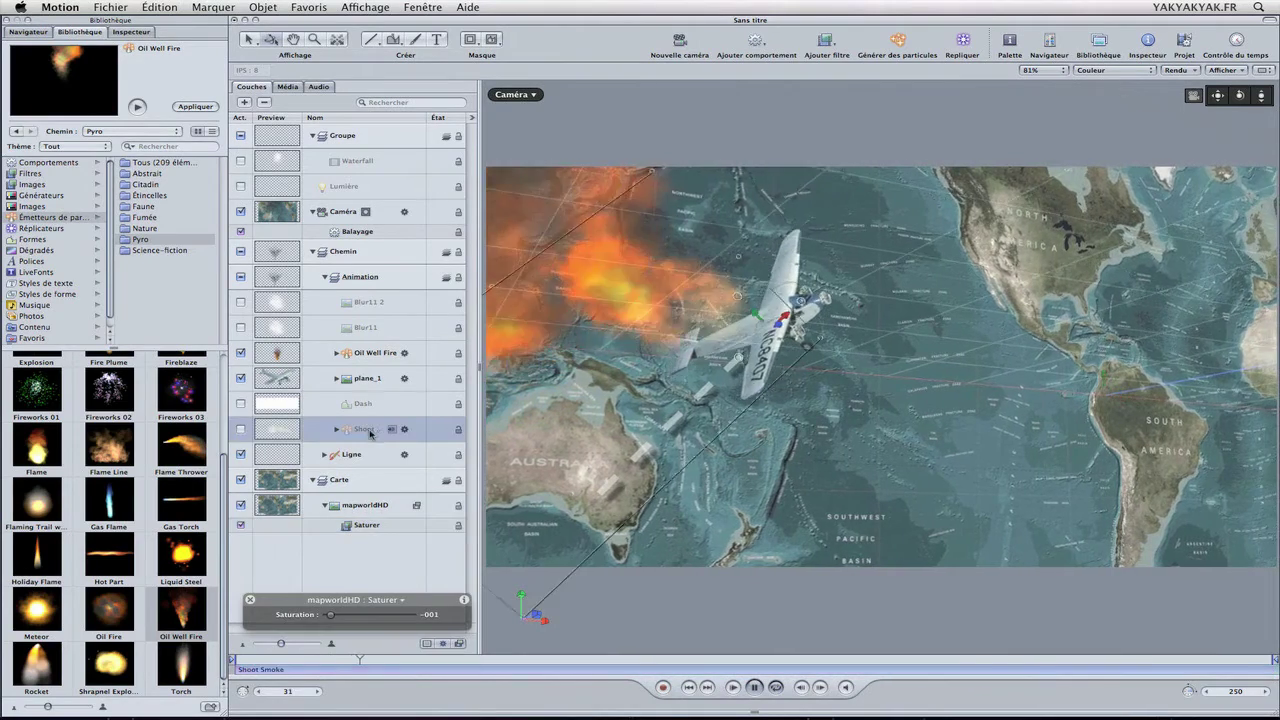
{"action": "key", "text": "F7"}
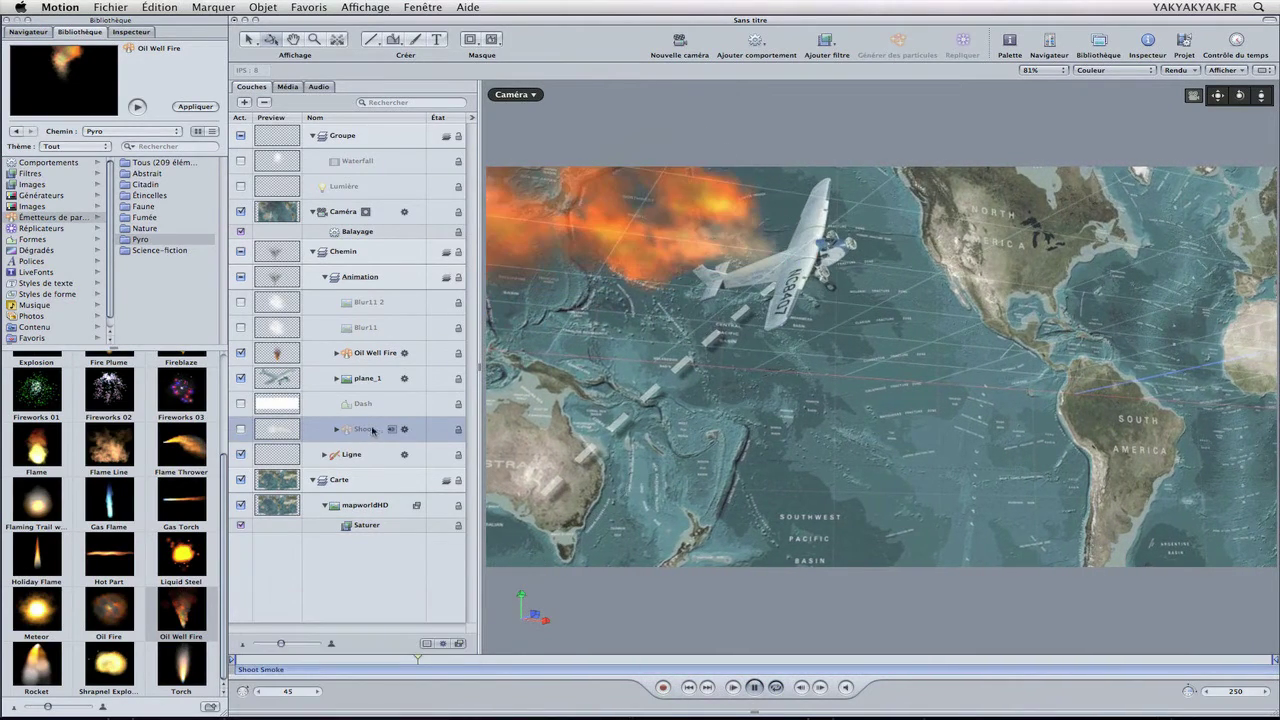
{"action": "key", "text": "Delete"}
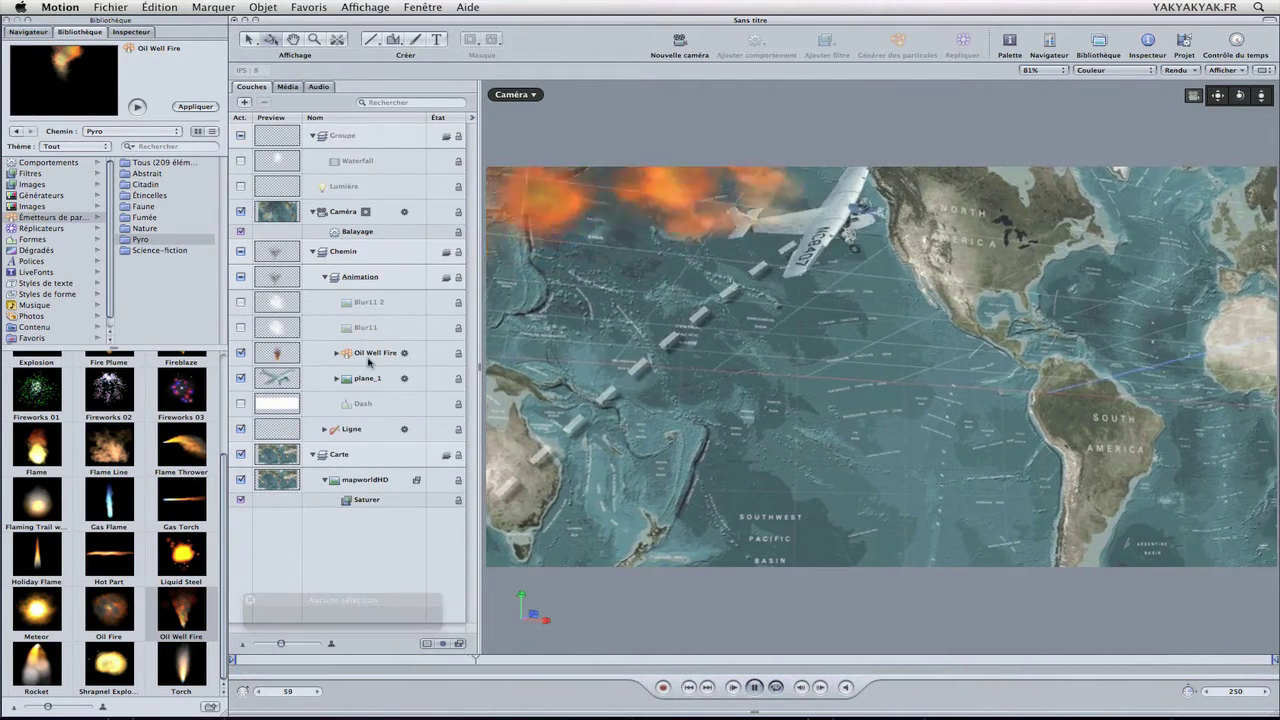
Step: Copy the Saturer filter from mapworldHD onto the Oil Well Fire emitter
{"action": "left_click", "coordinate": [369, 362]}
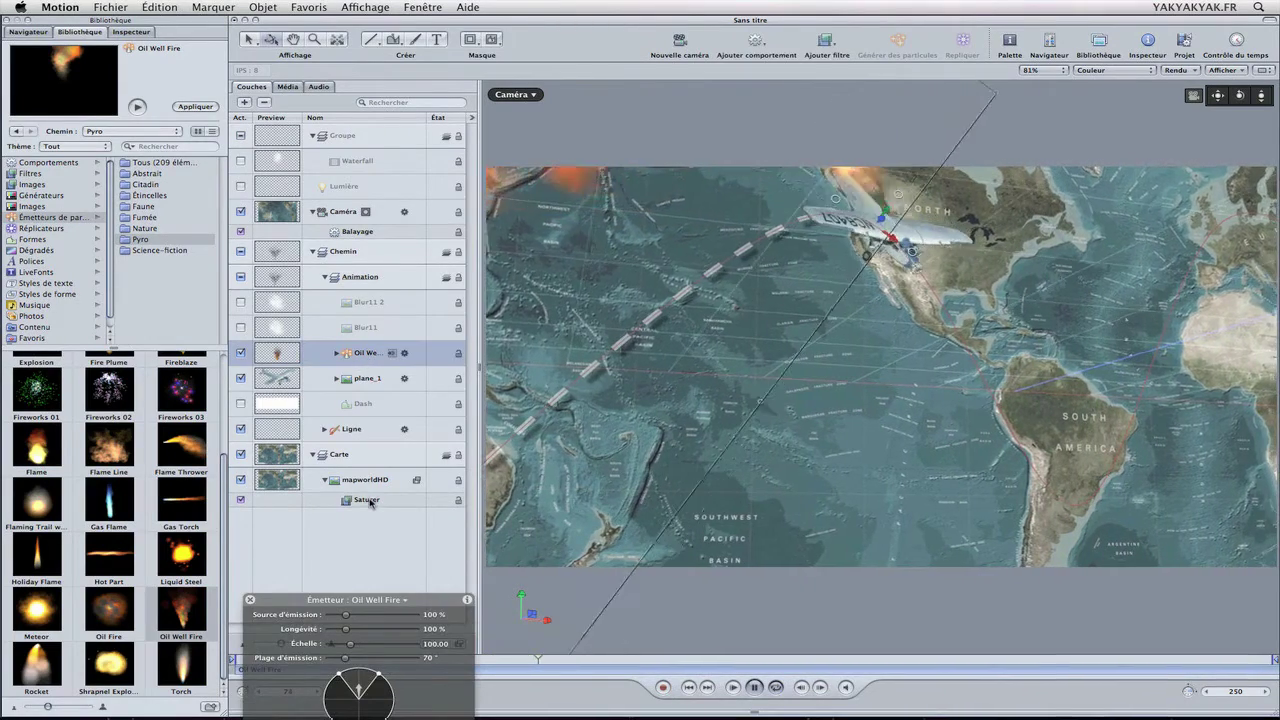
{"action": "left_click_drag", "start_coordinate": [367, 501], "coordinate": [360, 358]}
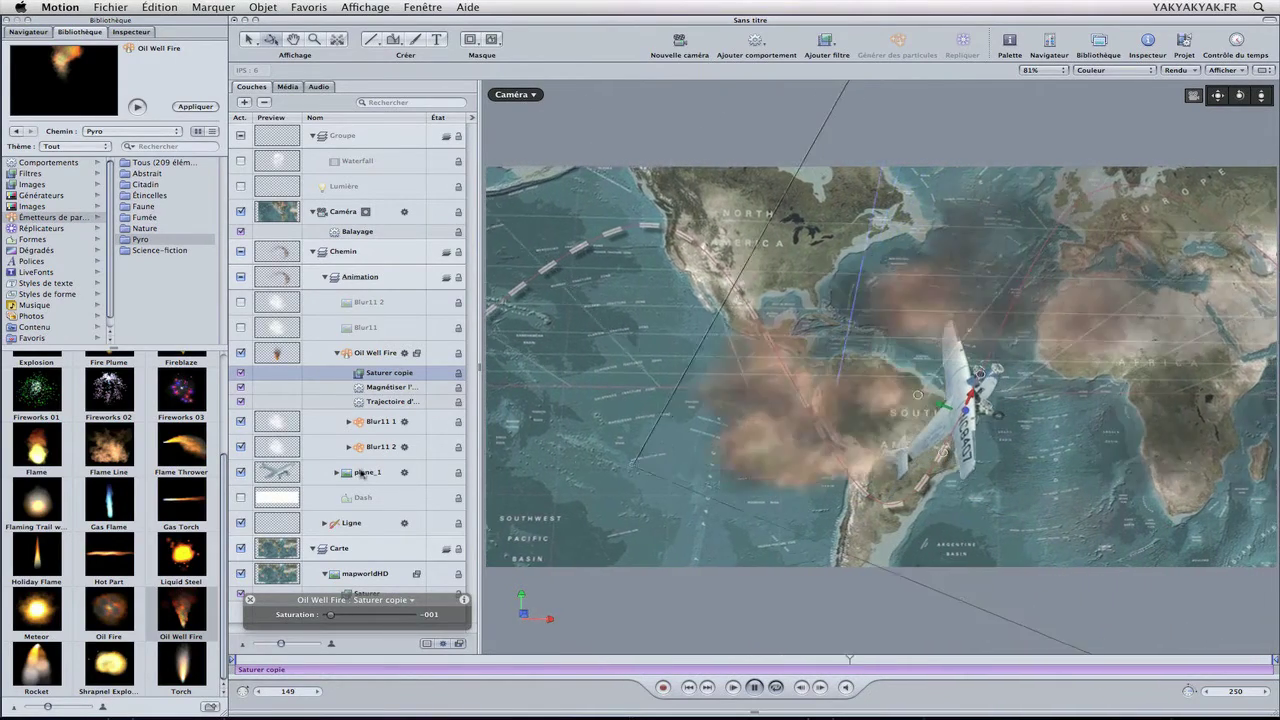
Step: Display the transform and blending properties of the plane_1 layer
{"action": "left_click", "coordinate": [378, 476]}
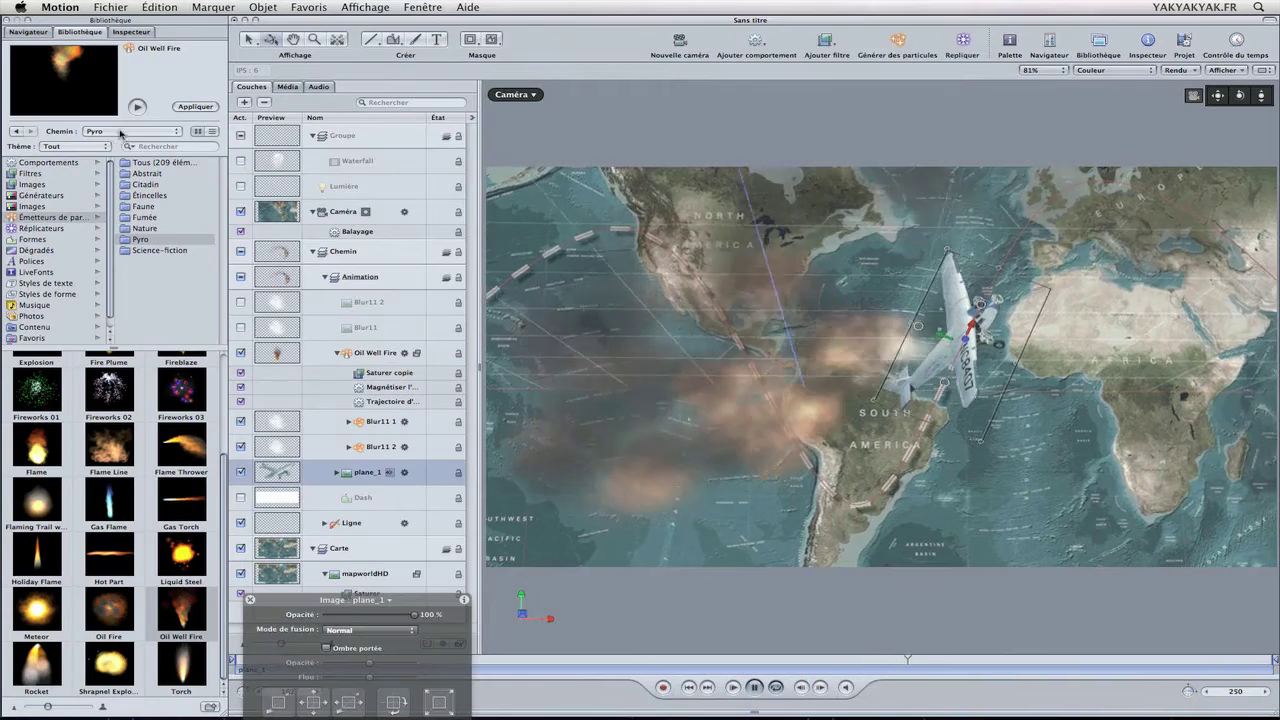
{"action": "left_click", "coordinate": [130, 33]}
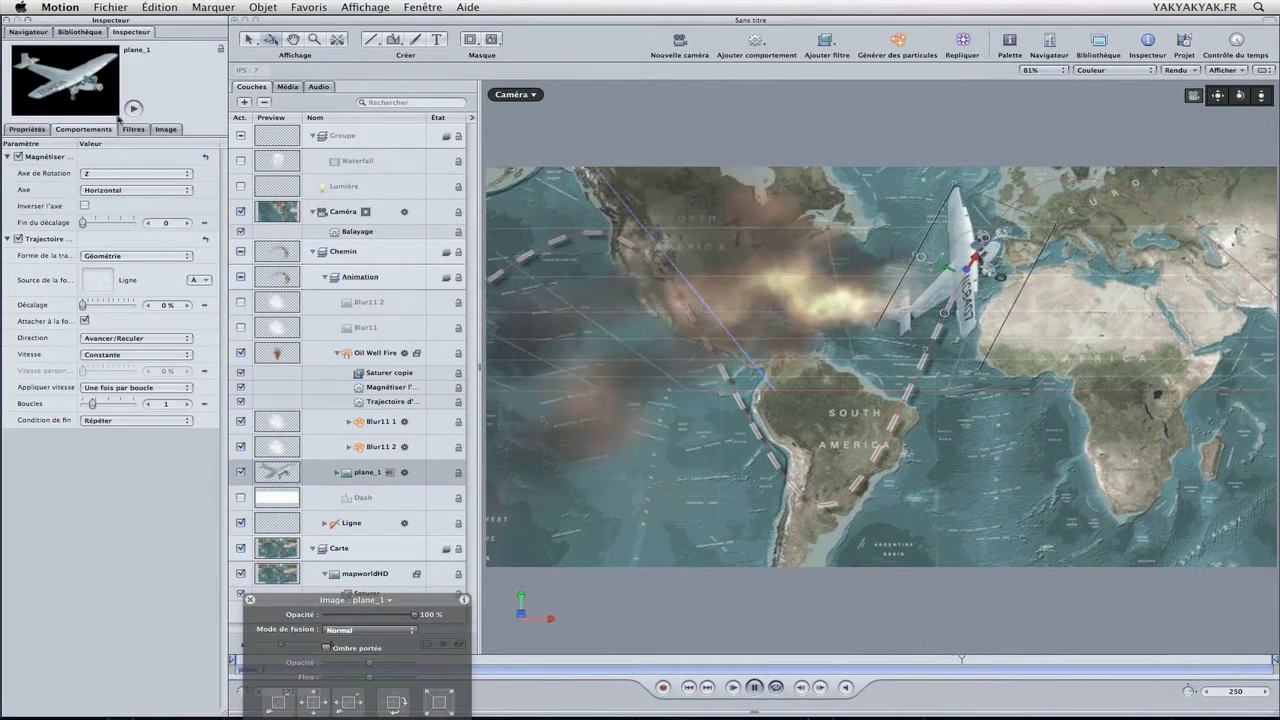
{"action": "left_click", "coordinate": [27, 130]}
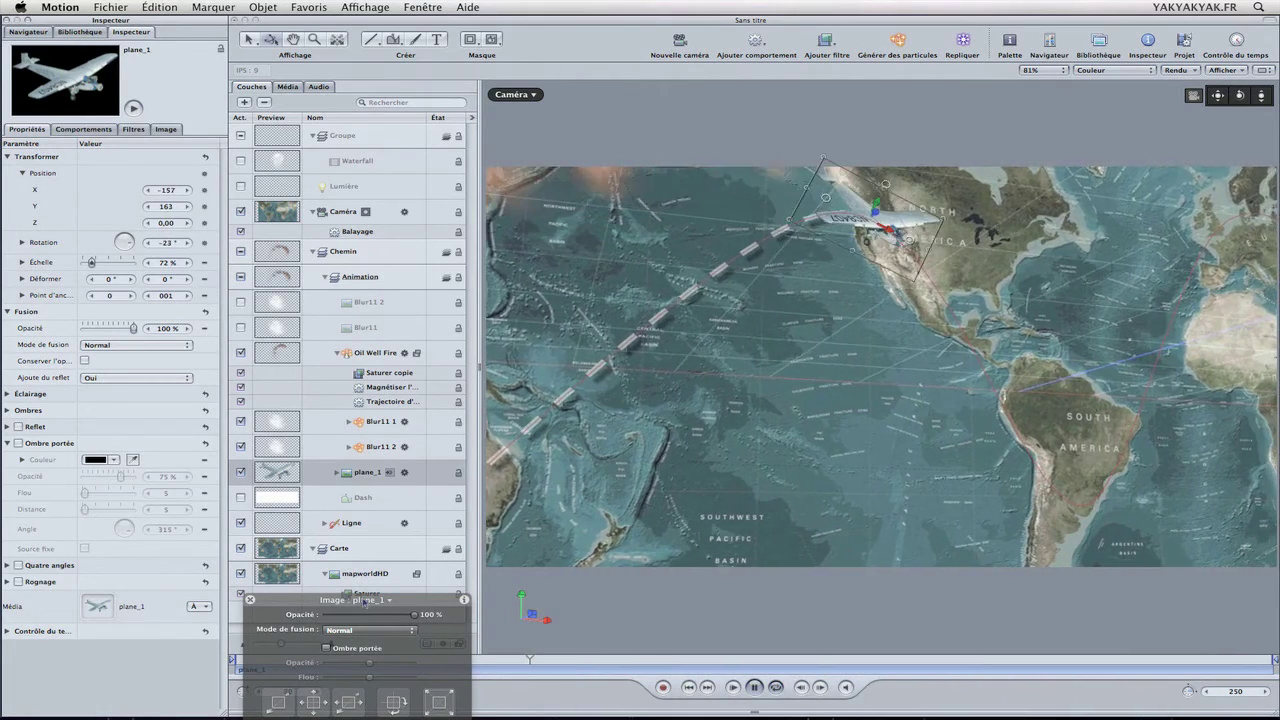
Step: Hide the floating parameter palette and collapse the Groupe, Caméra, Chemin and Carte entries in the layer list
{"action": "left_click_drag", "start_coordinate": [366, 600], "coordinate": [337, 449]}
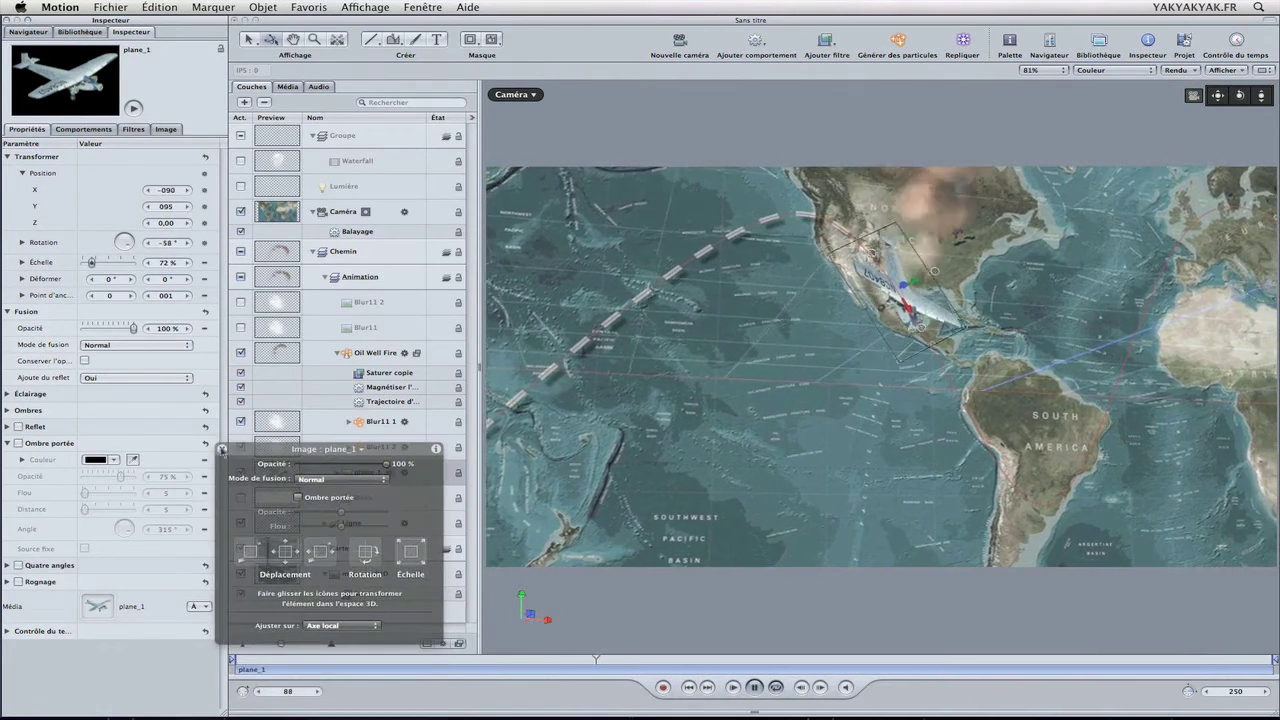
{"action": "key", "text": "F7"}
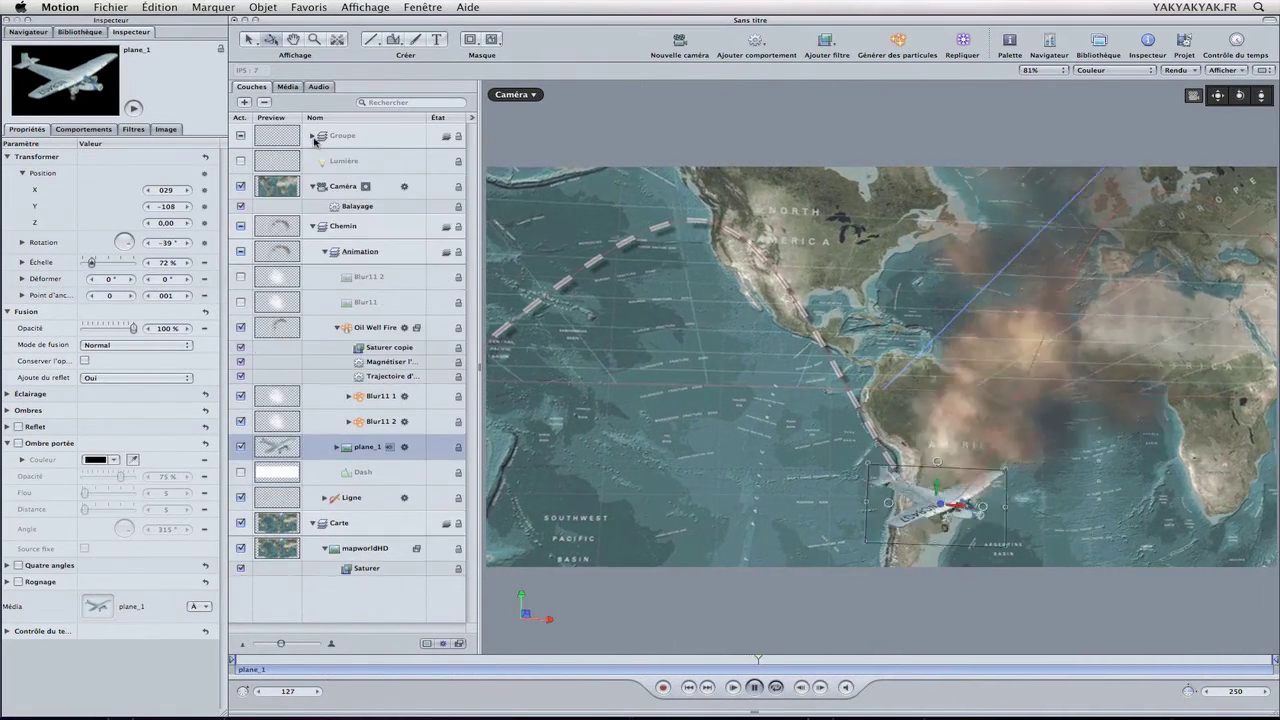
{"action": "left_click", "coordinate": [313, 136]}
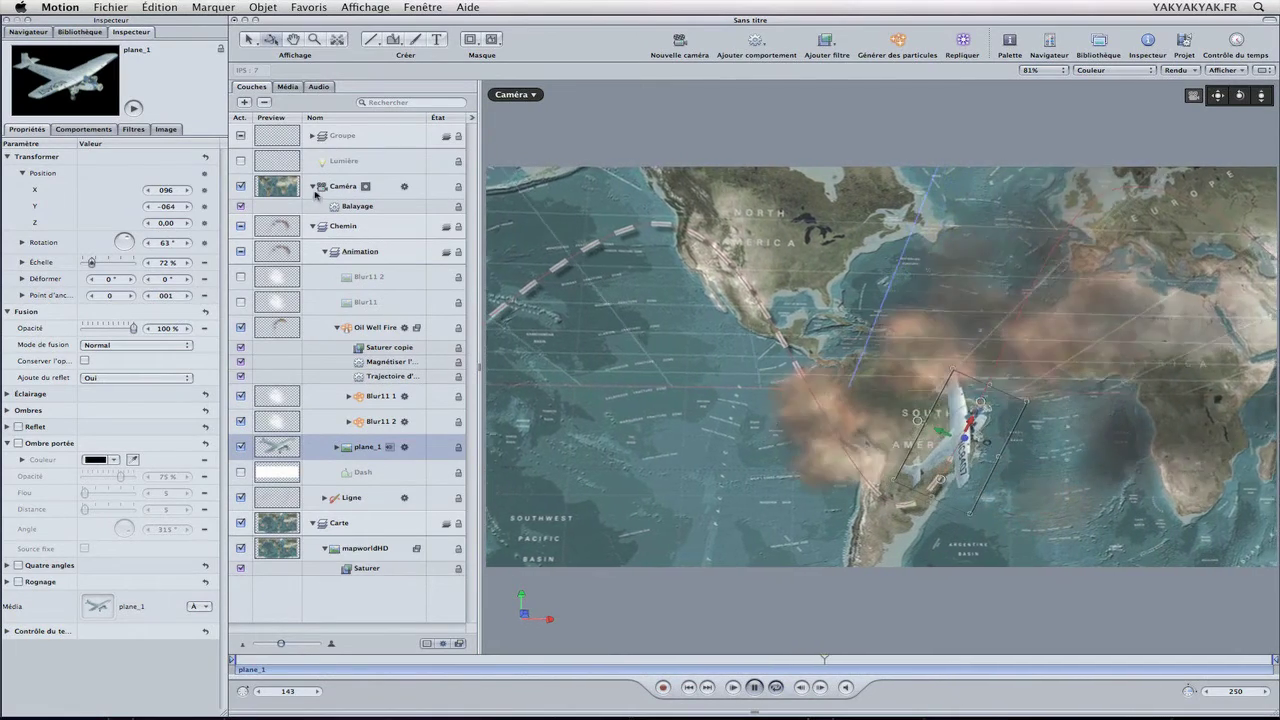
{"action": "left_click", "coordinate": [313, 187]}
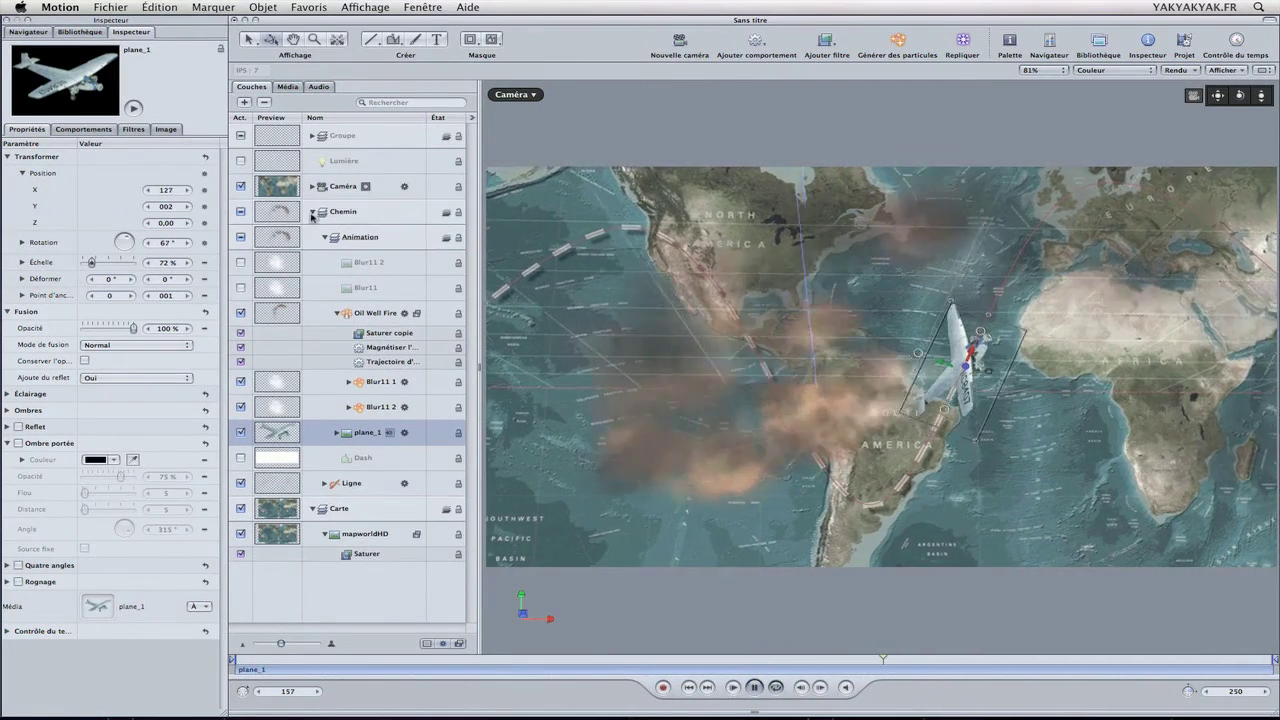
{"action": "left_click", "coordinate": [313, 212]}
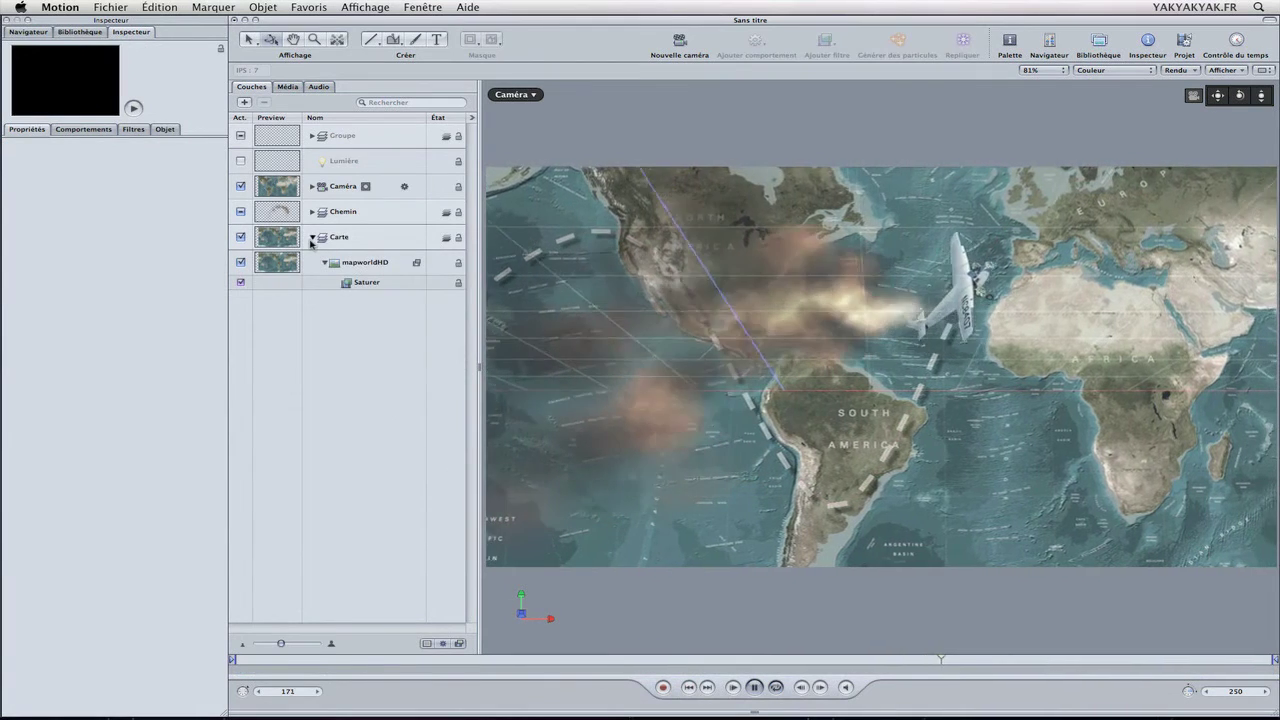
{"action": "left_click", "coordinate": [312, 239]}
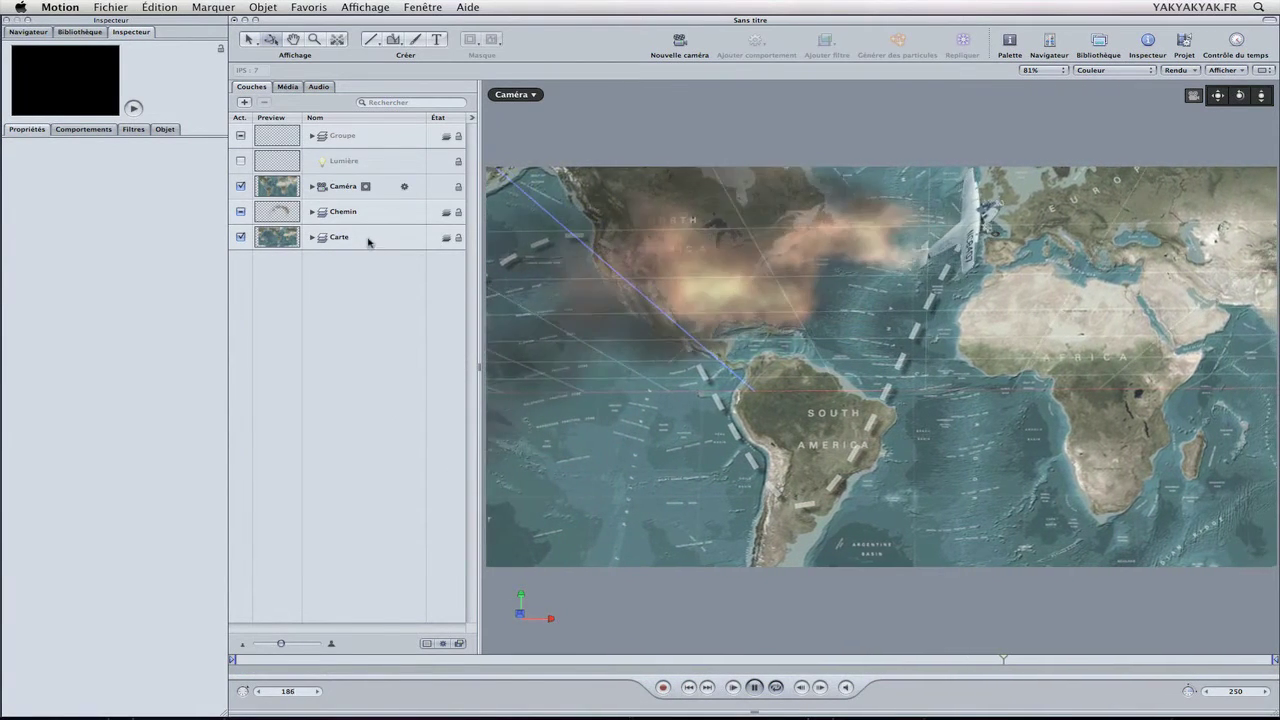
Step: Nest the Groupe, Lumière, Caméra, Chemin and Carte layers inside a new group and select that parent group
{"action": "key", "text": "super+a"}
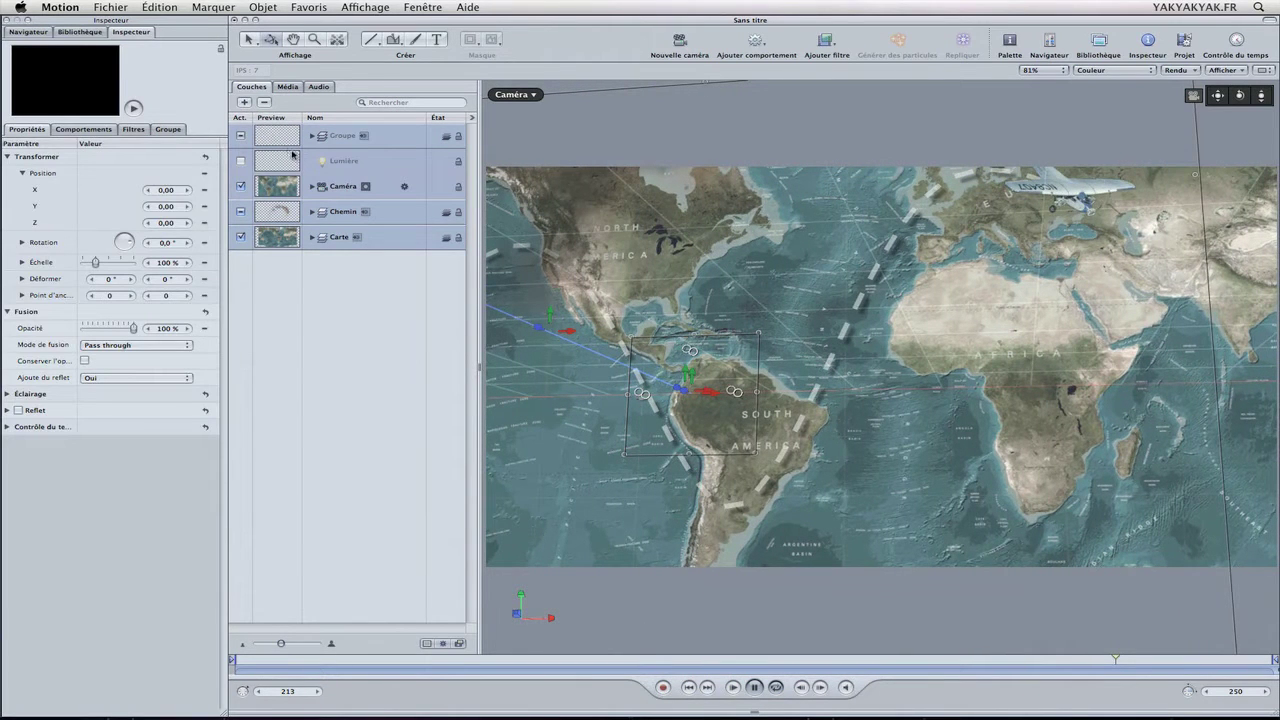
{"action": "key", "text": "super+shift+n"}
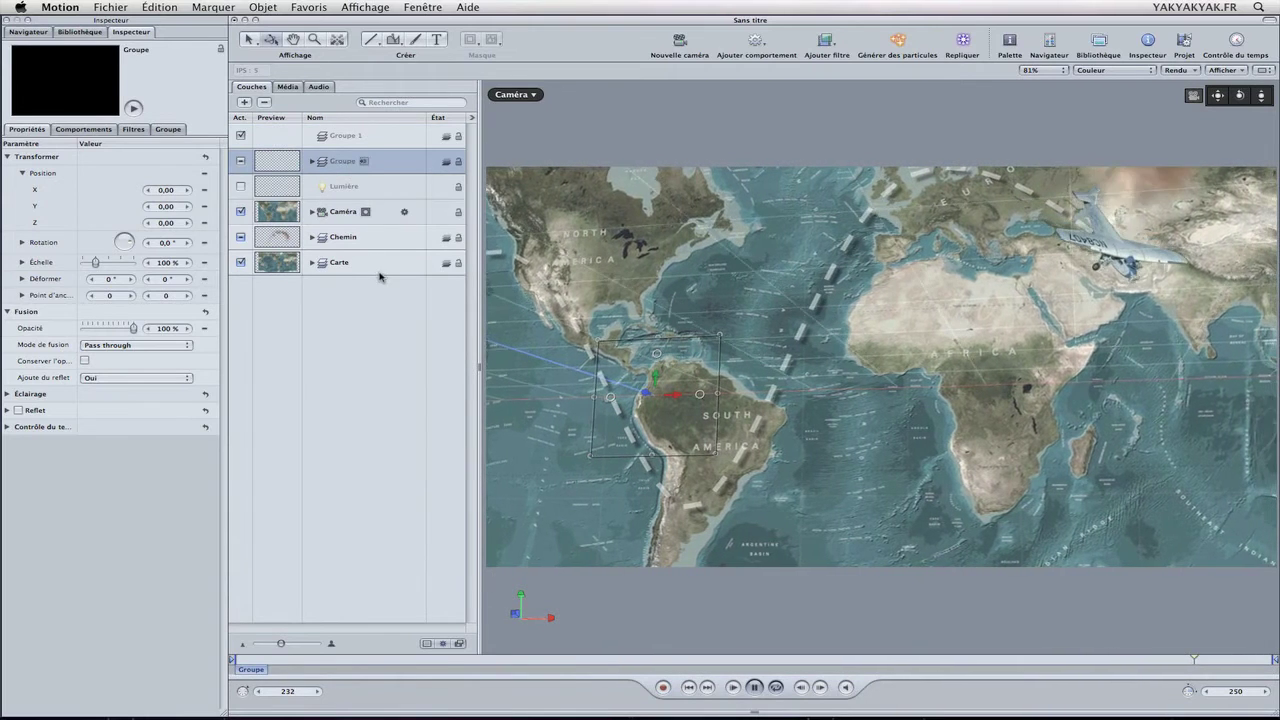
{"action": "left_click", "coordinate": [380, 264], "text": "shift"}
{"action": "left_click_drag", "start_coordinate": [380, 264], "coordinate": [345, 137]}
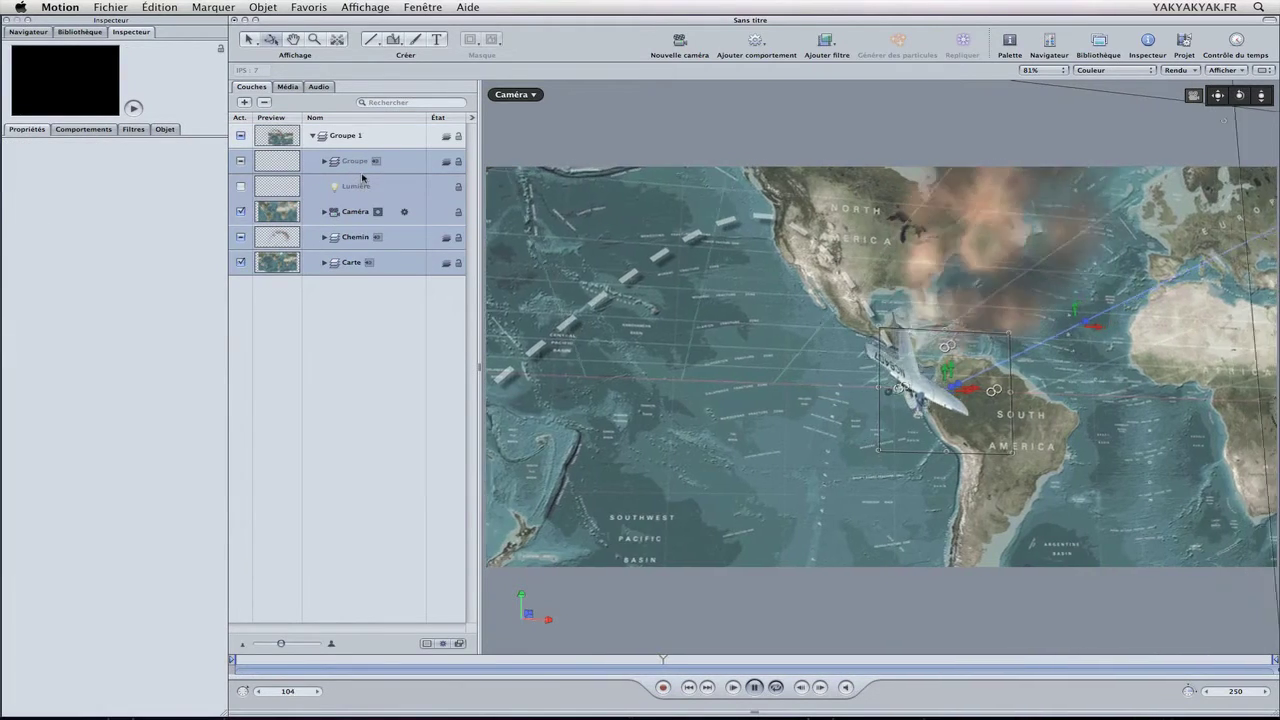
{"action": "left_click", "coordinate": [386, 139]}
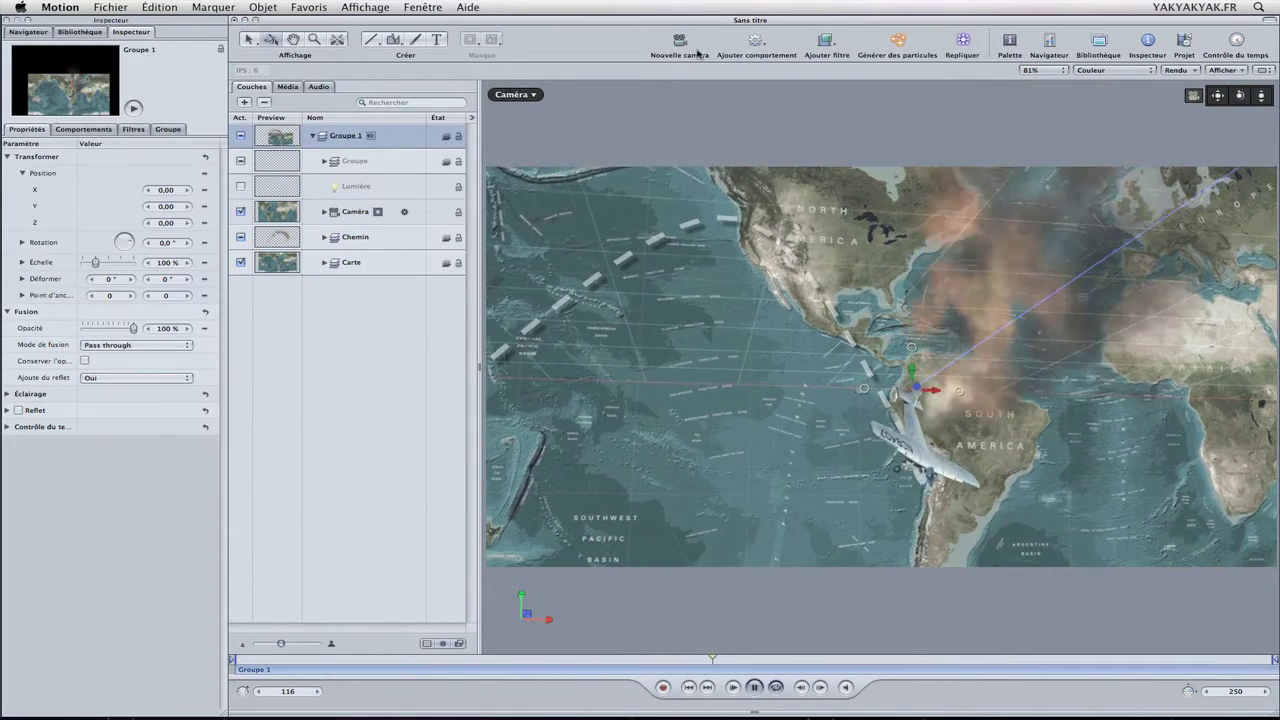
{"action": "left_click", "coordinate": [757, 45]}
{"action": "mouse_move", "coordinate": [782, 154]}
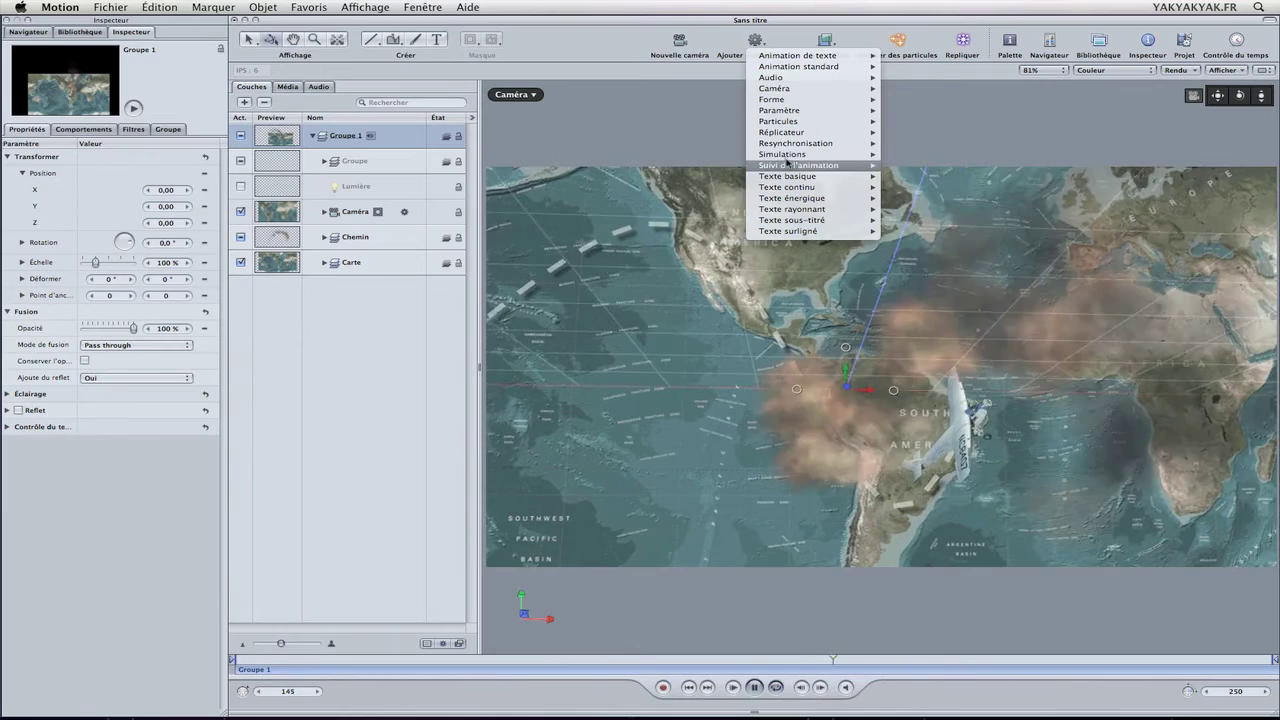
{"action": "left_click", "coordinate": [600, 85]}
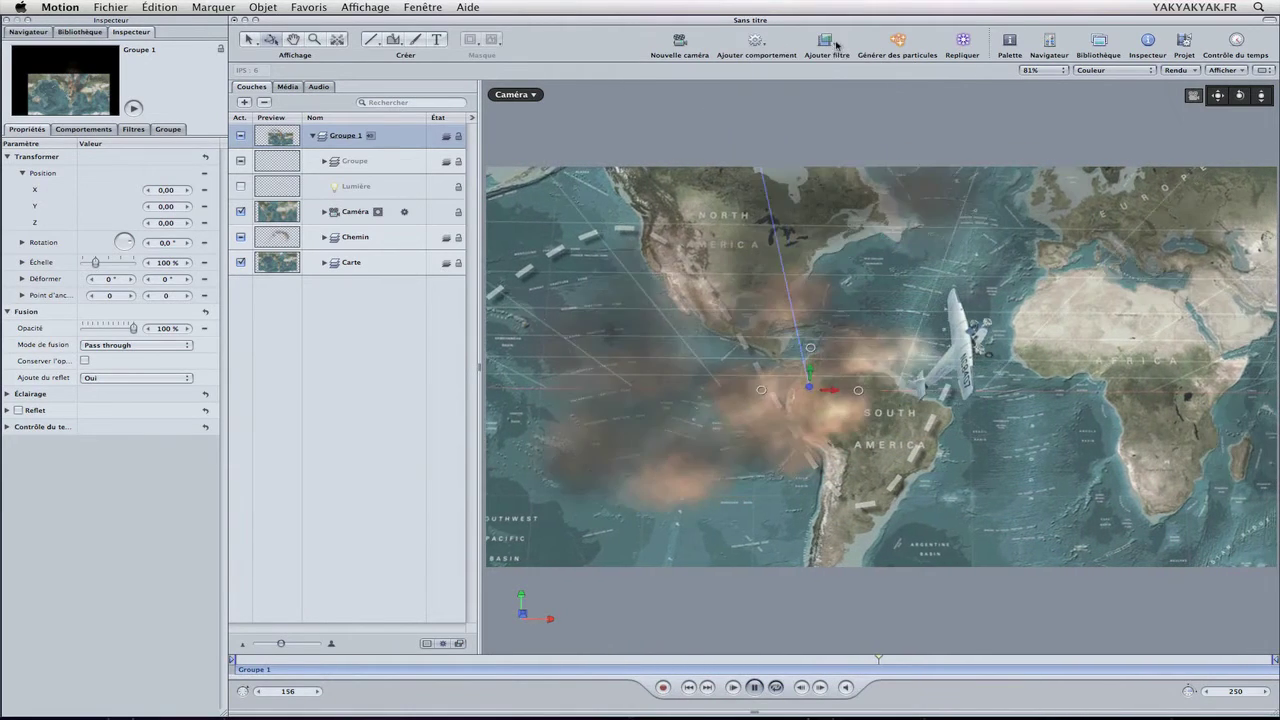
Step: Add the Mauvais film filter from the Styliser category to Groupe 1
{"action": "left_click", "coordinate": [836, 45]}
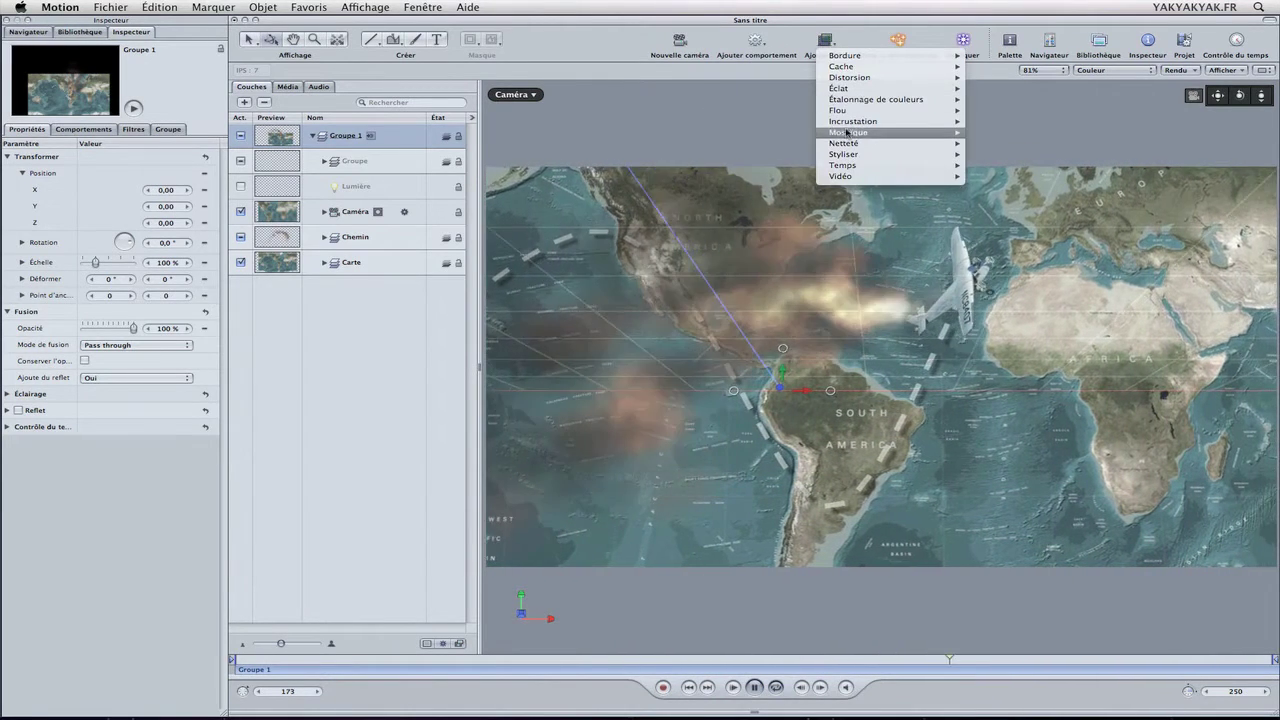
{"action": "mouse_move", "coordinate": [843, 117]}
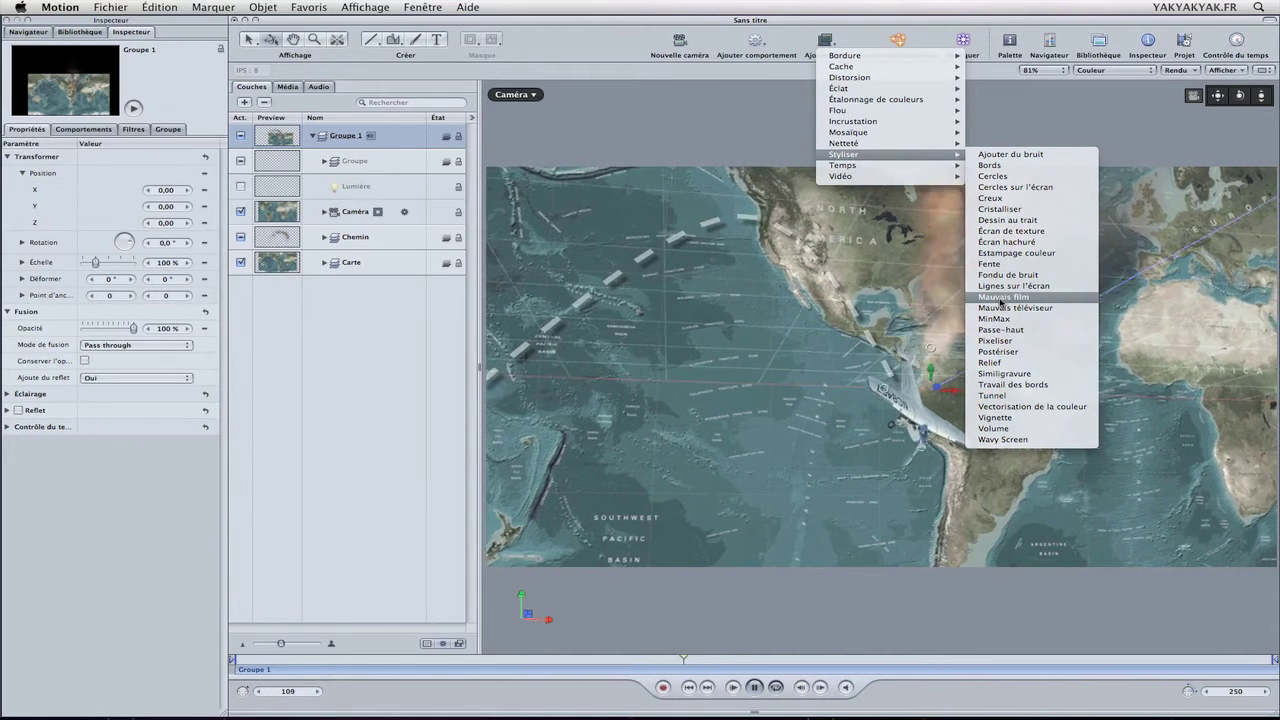
{"action": "left_click", "coordinate": [1001, 299]}
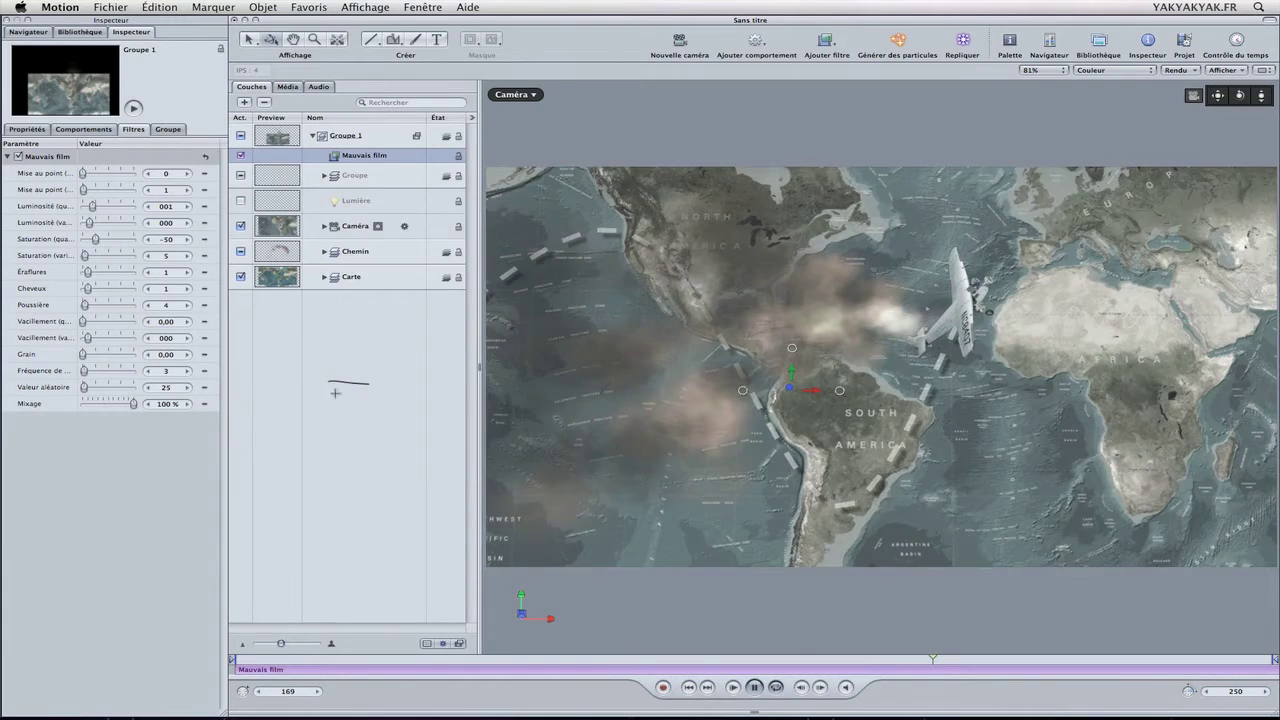
Step: With the layer list hidden, set the Mauvais film filter's Poussière to 57, Cheveux to 5 and Éraflures to 3, raise Grain slightly, and return to frame 1
{"action": "key", "text": "F5"}
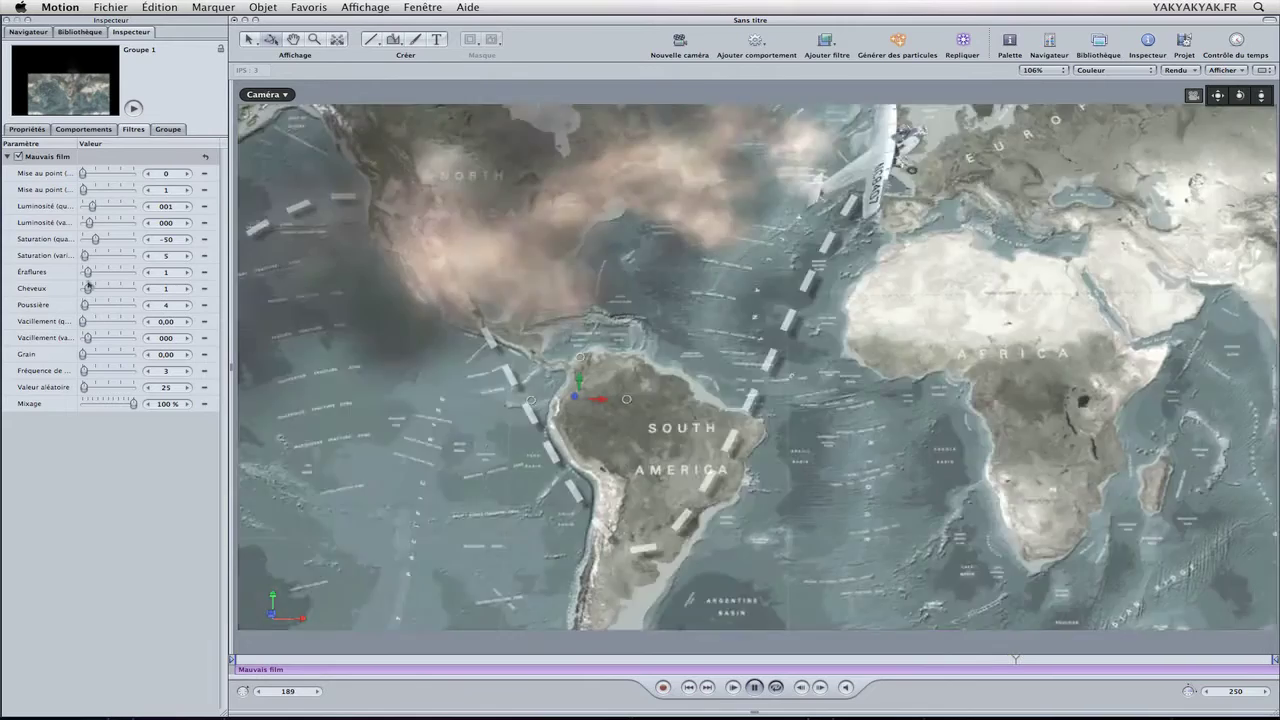
{"action": "left_click_drag", "start_coordinate": [86, 305], "coordinate": [100, 310]}
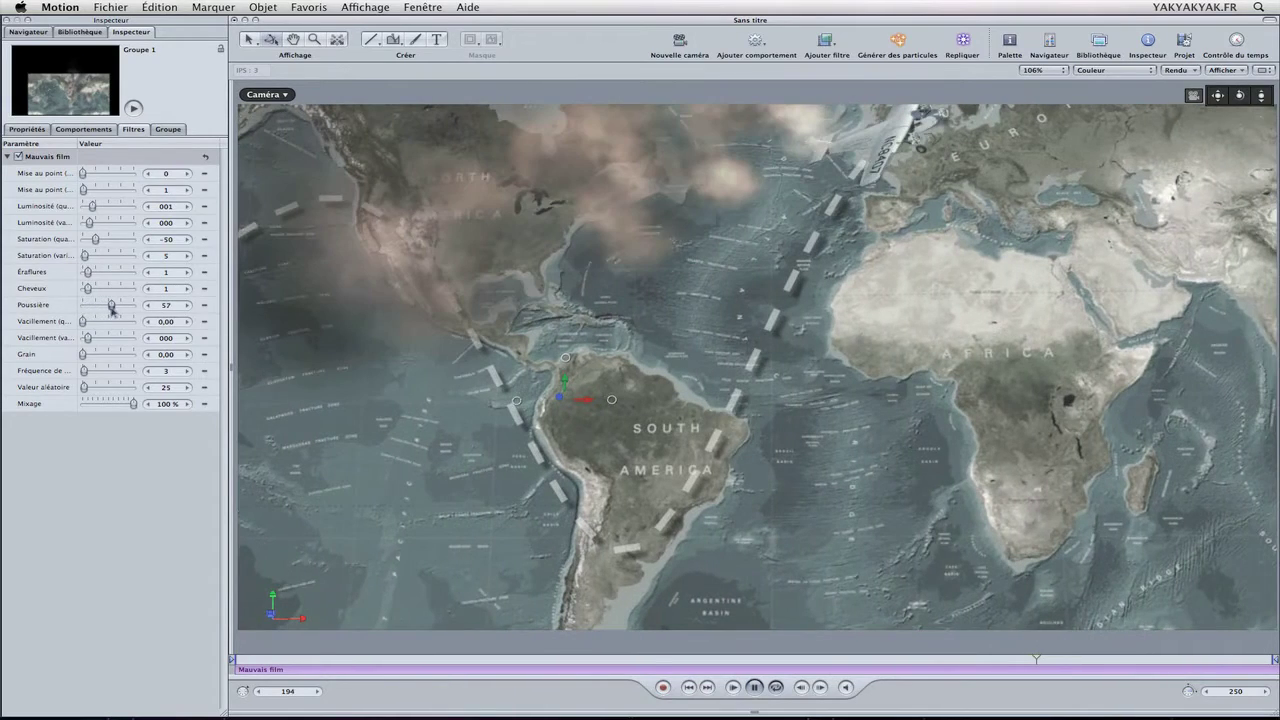
{"action": "key", "text": "space"}
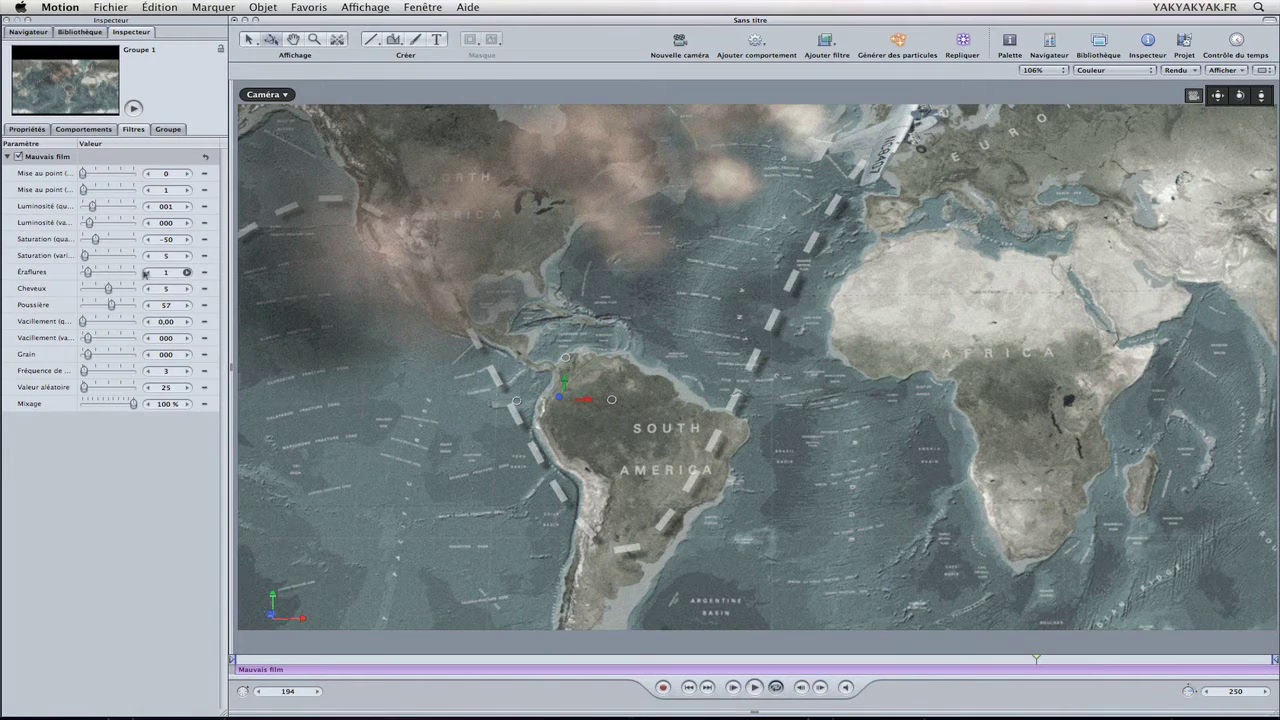
{"action": "left_click_drag", "start_coordinate": [174, 274], "coordinate": [178, 276]}
{"action": "left_click_drag", "start_coordinate": [762, 662], "coordinate": [177, 640]}
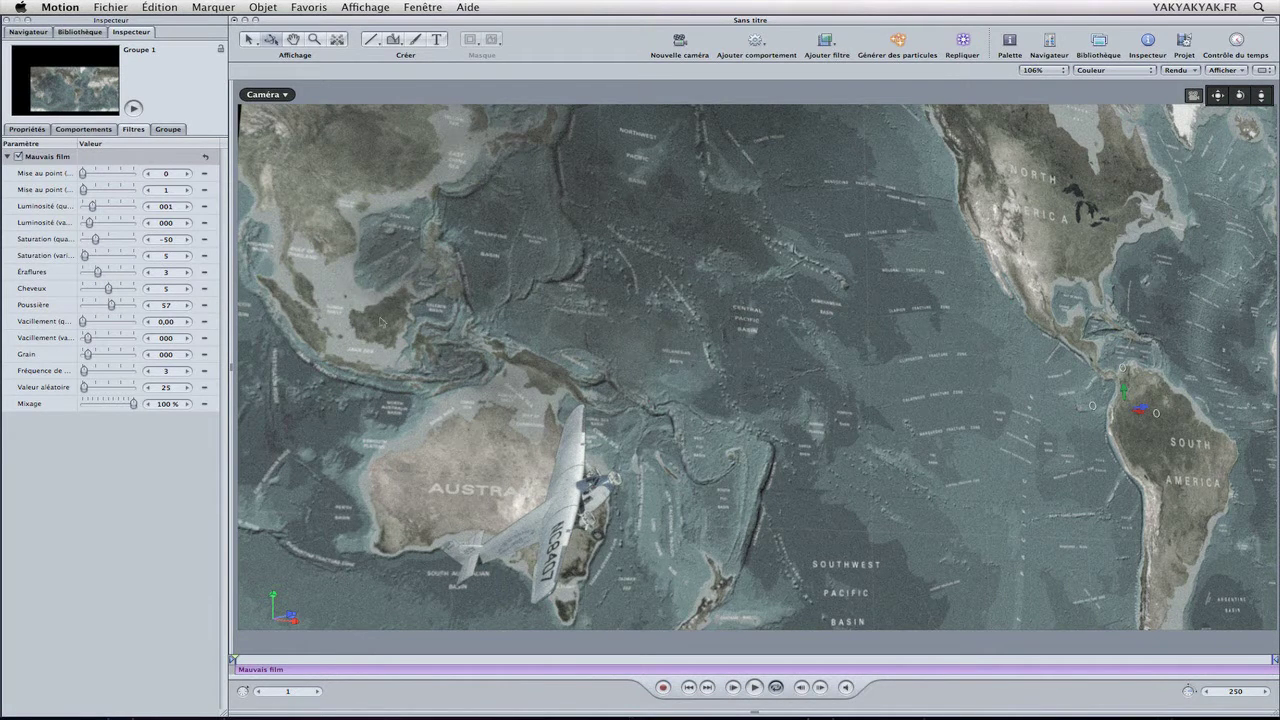
Step: Show the layer list, enable the Lumière layer, scrub through the animation to check the lighting, and return to frame 1
{"action": "key", "text": "F5"}
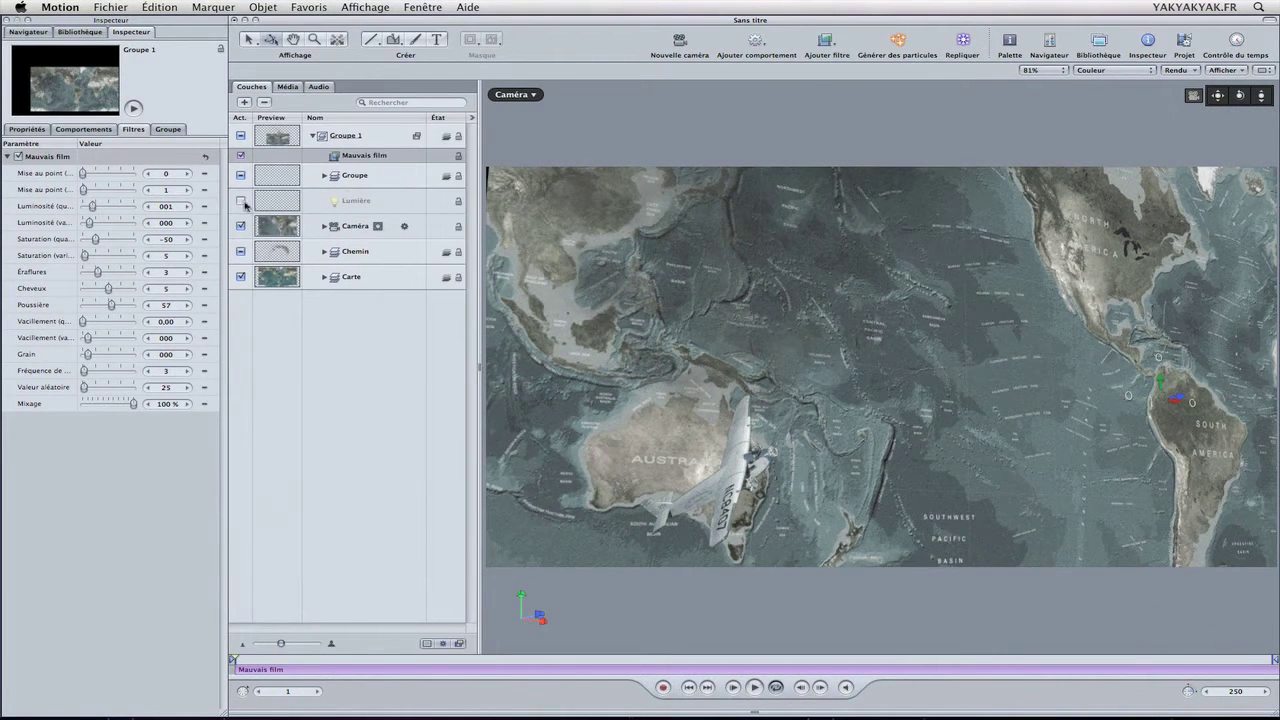
{"action": "left_click", "coordinate": [240, 201]}
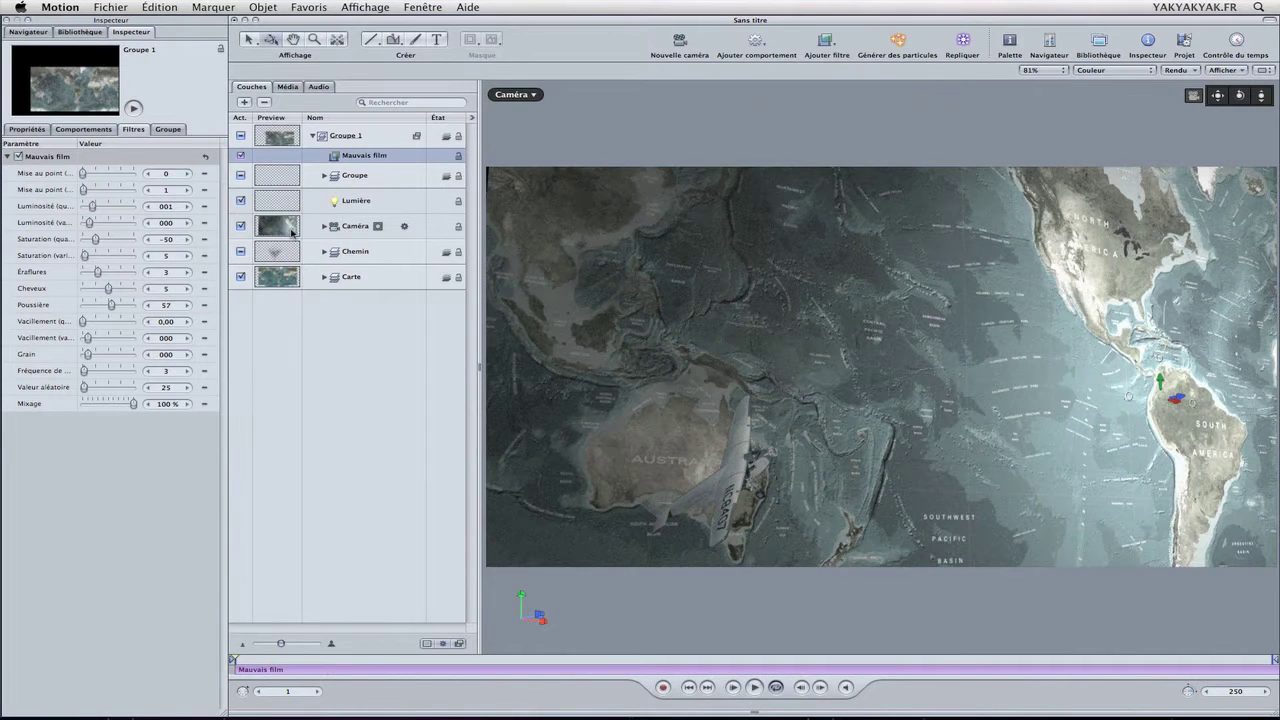
{"action": "left_click", "coordinate": [307, 661]}
{"action": "left_click_drag", "start_coordinate": [318, 665], "coordinate": [955, 651]}
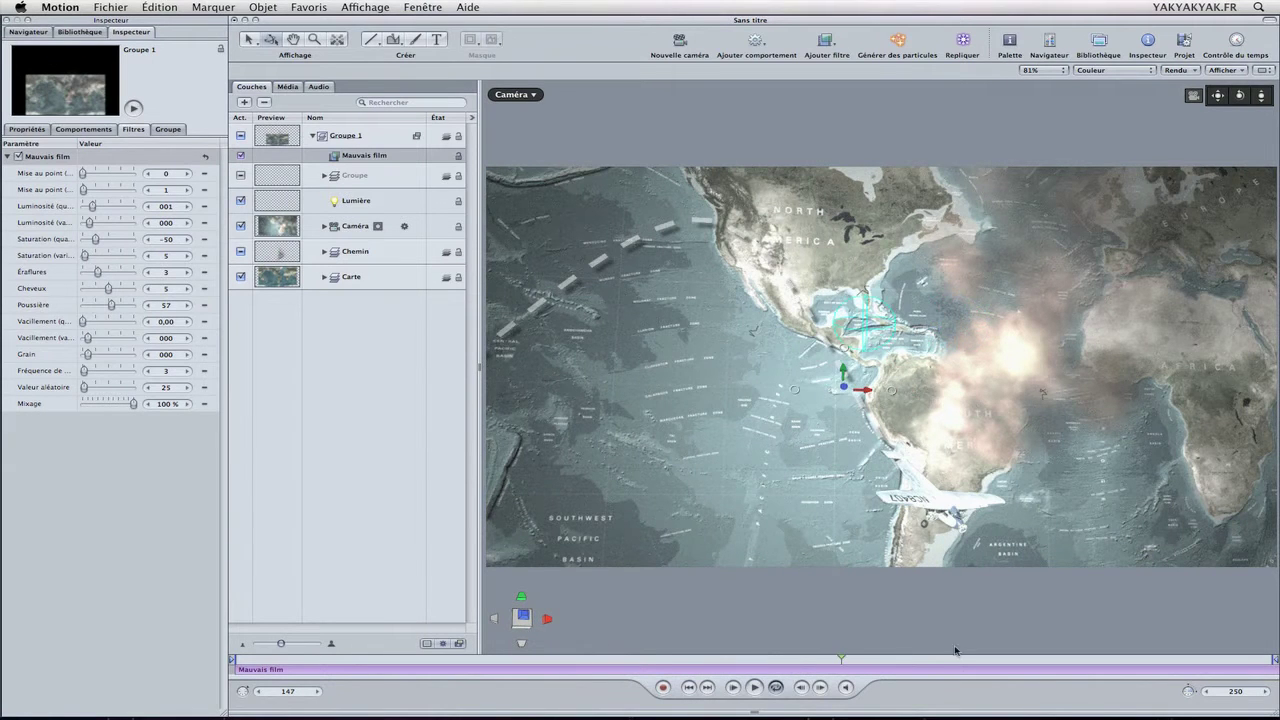
{"action": "left_click_drag", "start_coordinate": [1053, 645], "coordinate": [1152, 656]}
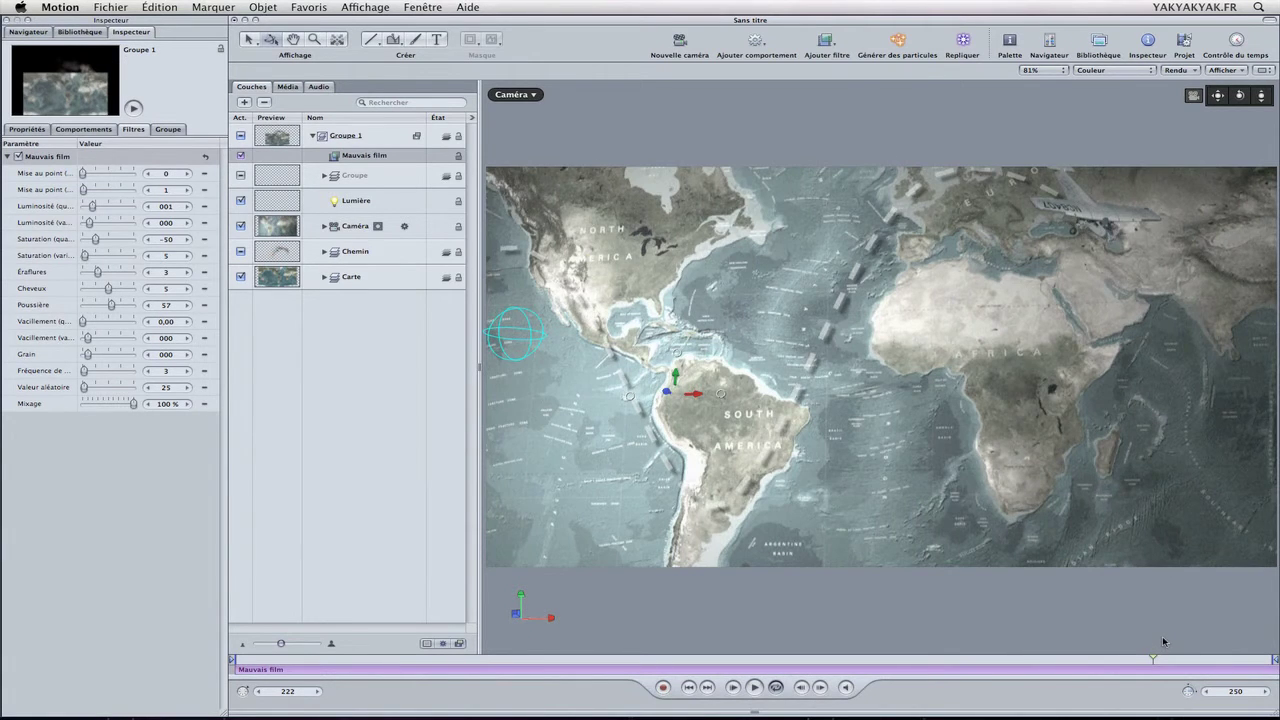
{"action": "left_click_drag", "start_coordinate": [1176, 661], "coordinate": [218, 641]}
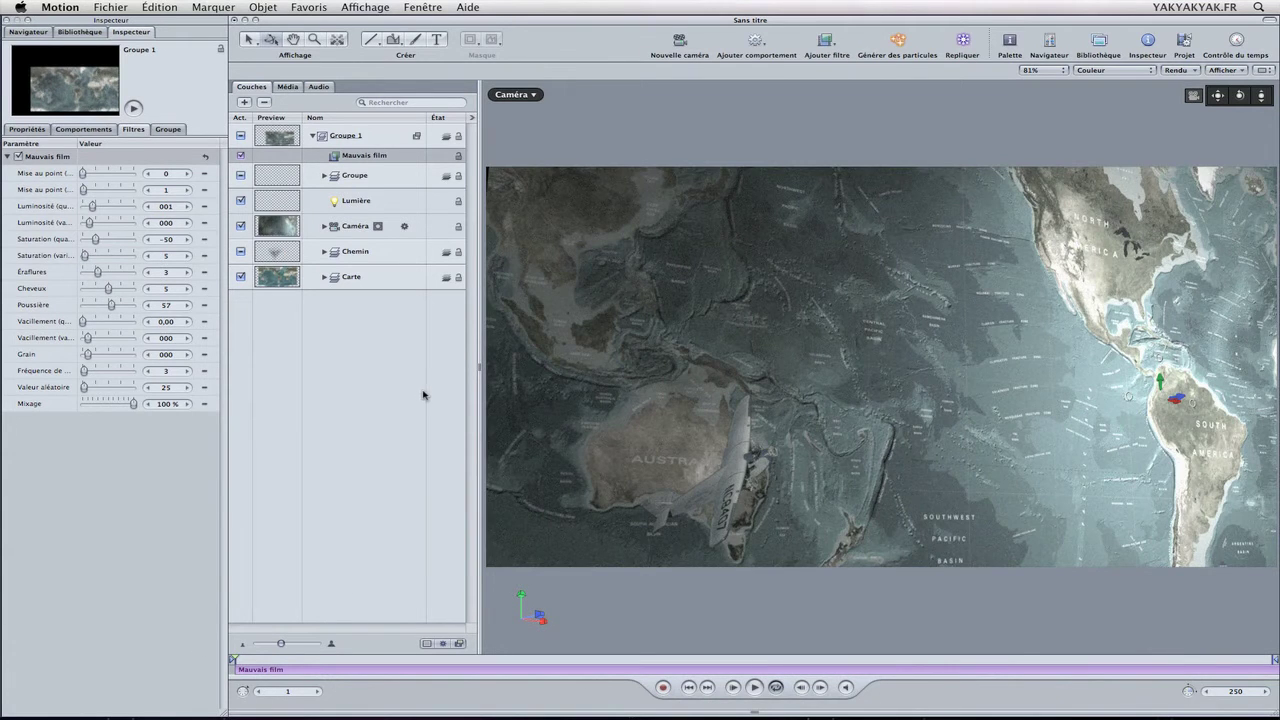